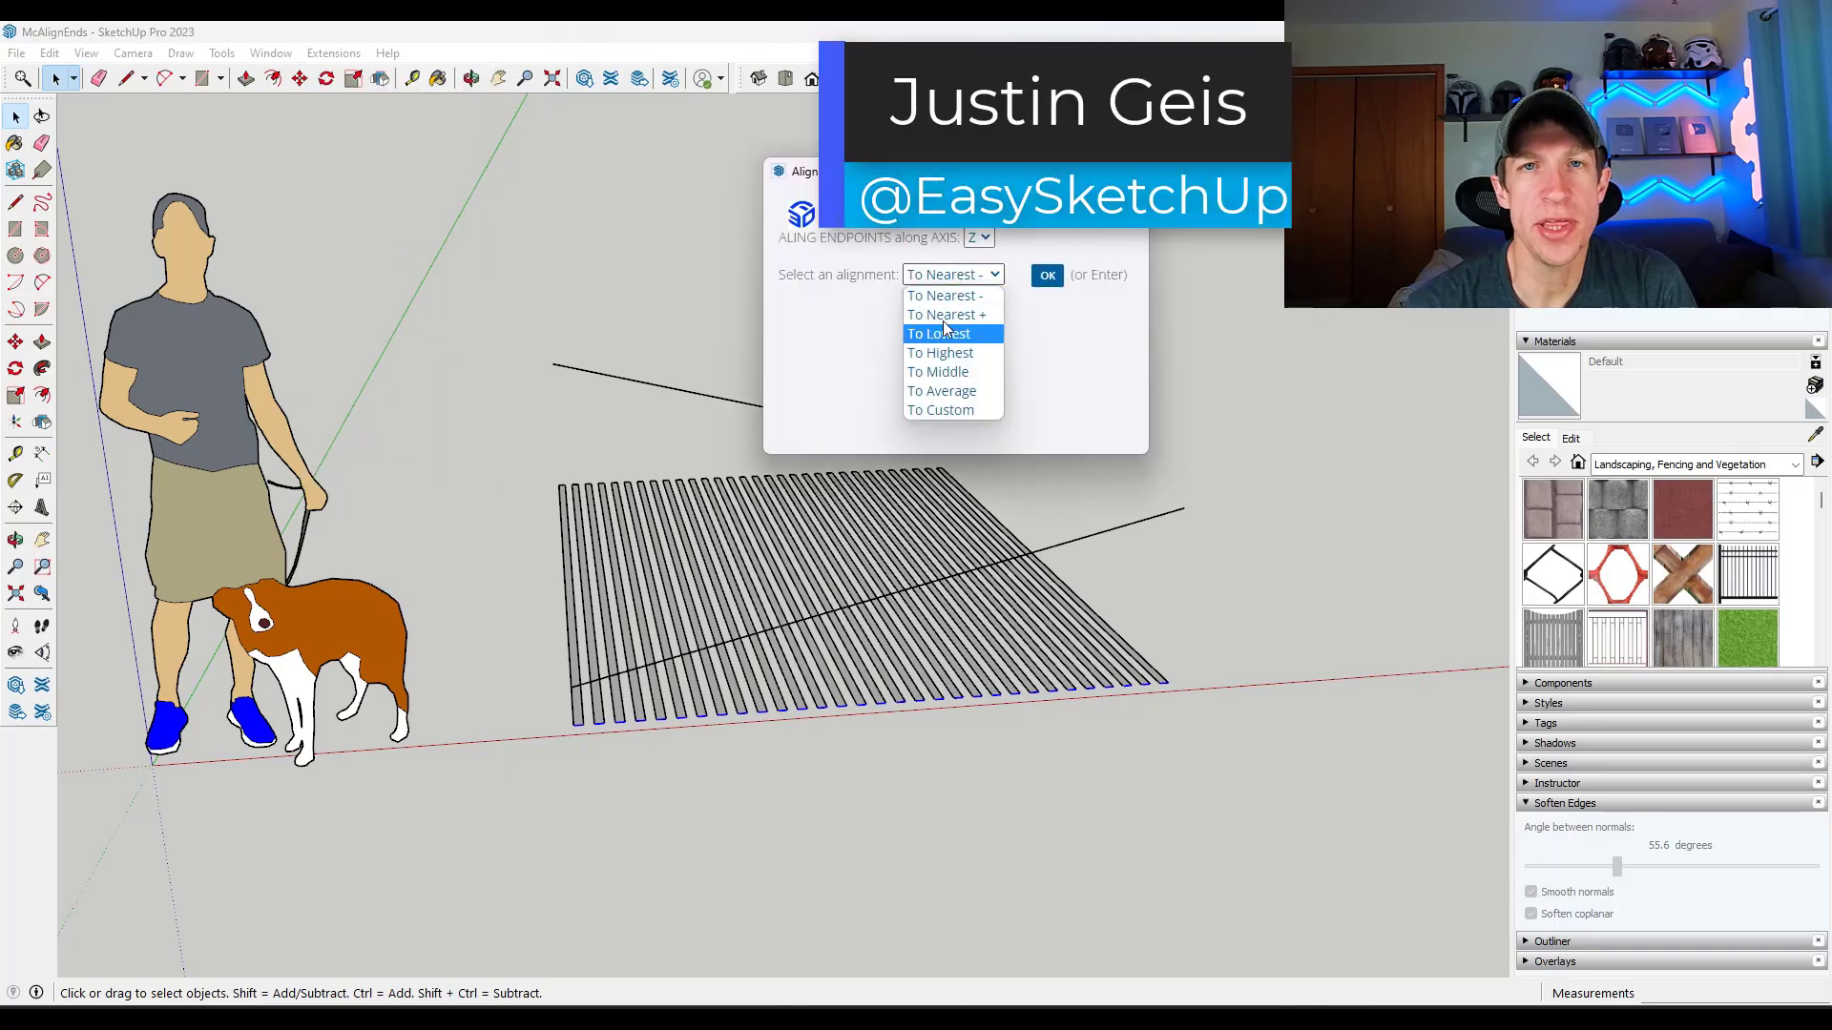
- Align the selected slat ends to the lowest Z height and zoom in on the slats
left_click(945, 327)
key("Return")
scroll(499, 748, "up", 5)
middle_click_drag(499, 748, 756, 455)
scroll(714, 503, "up", 5)
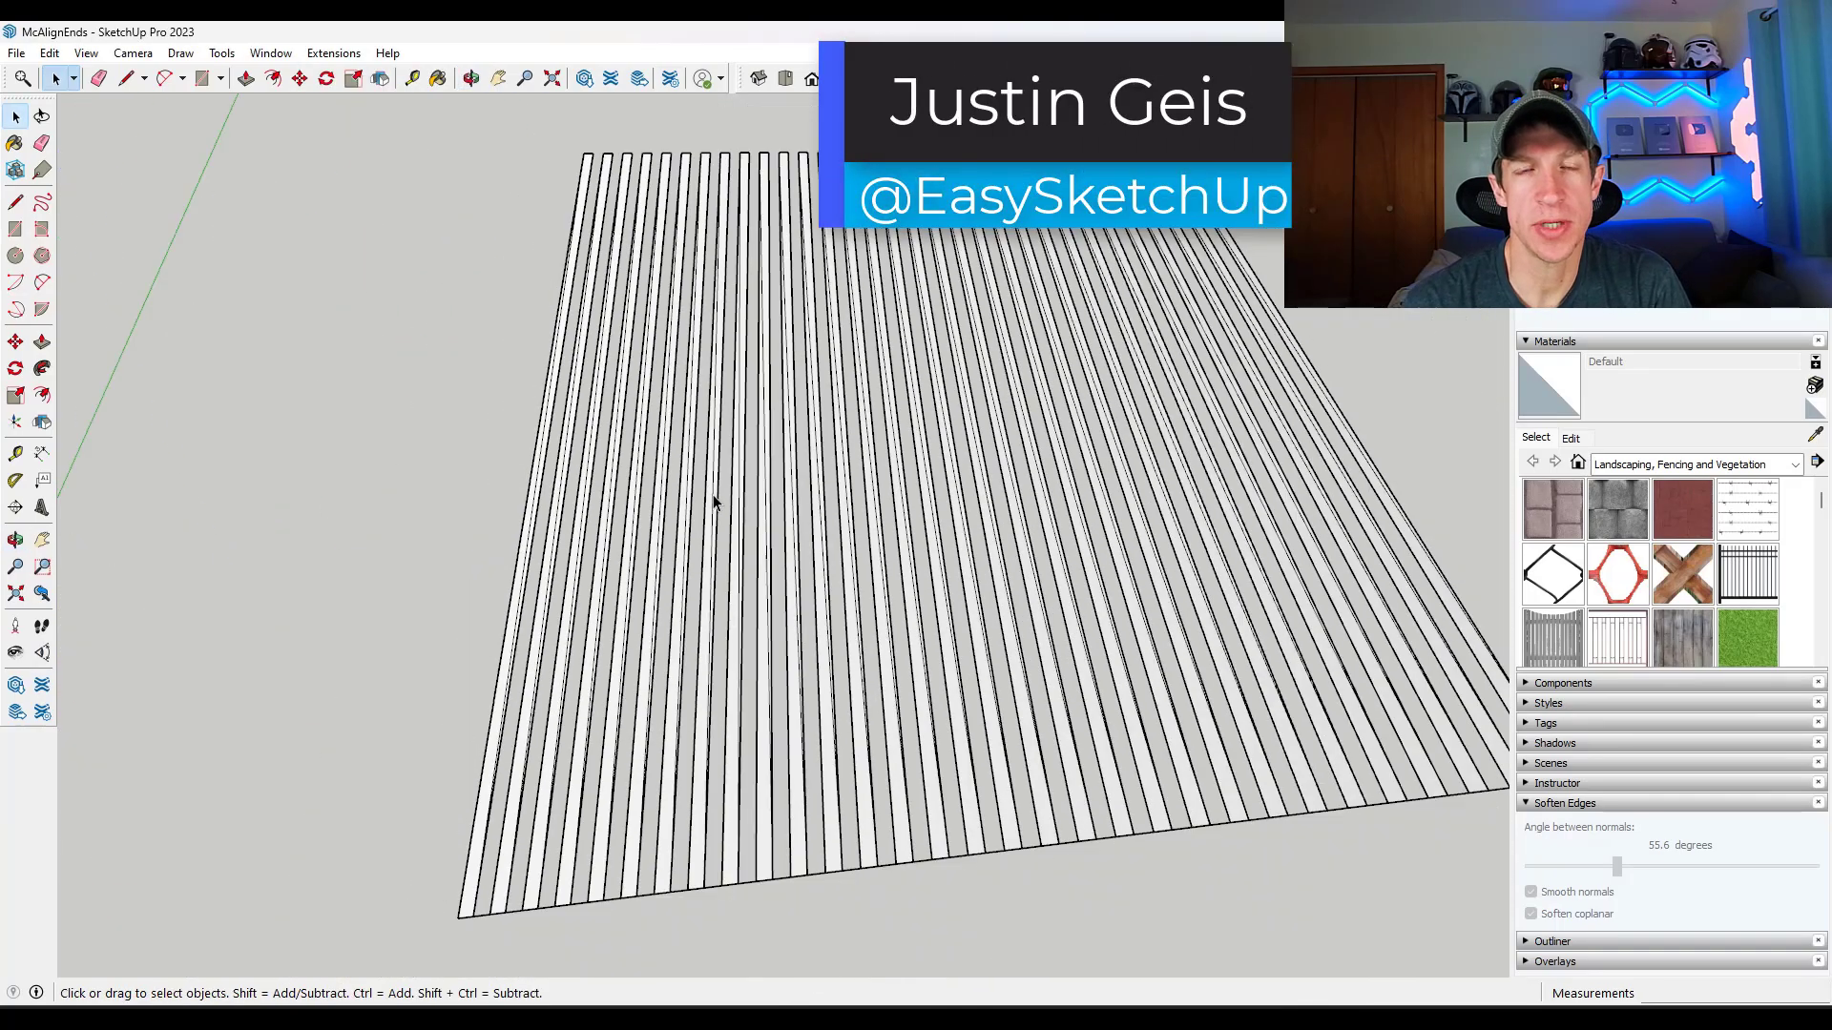
key("e")
scroll(722, 537, "down", 1)
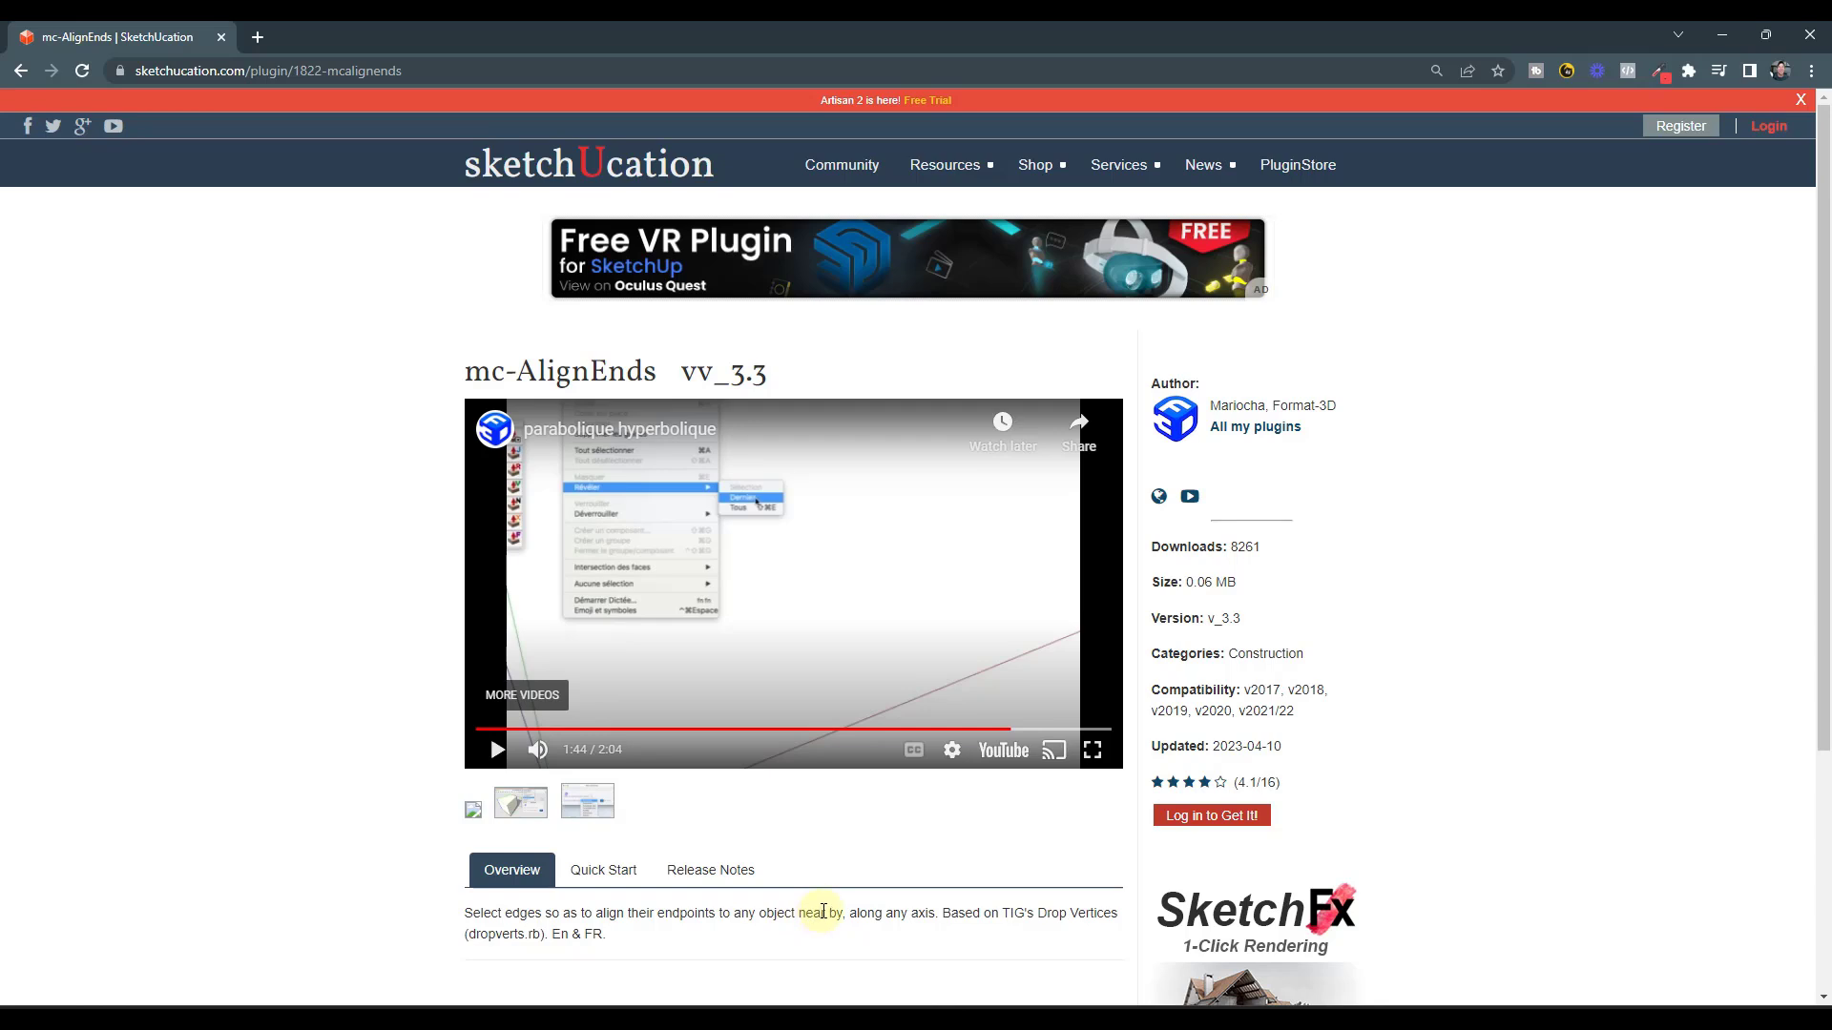
- Return to the model and box-select the 31 bottom edges of the slats
left_click(1709, 38)
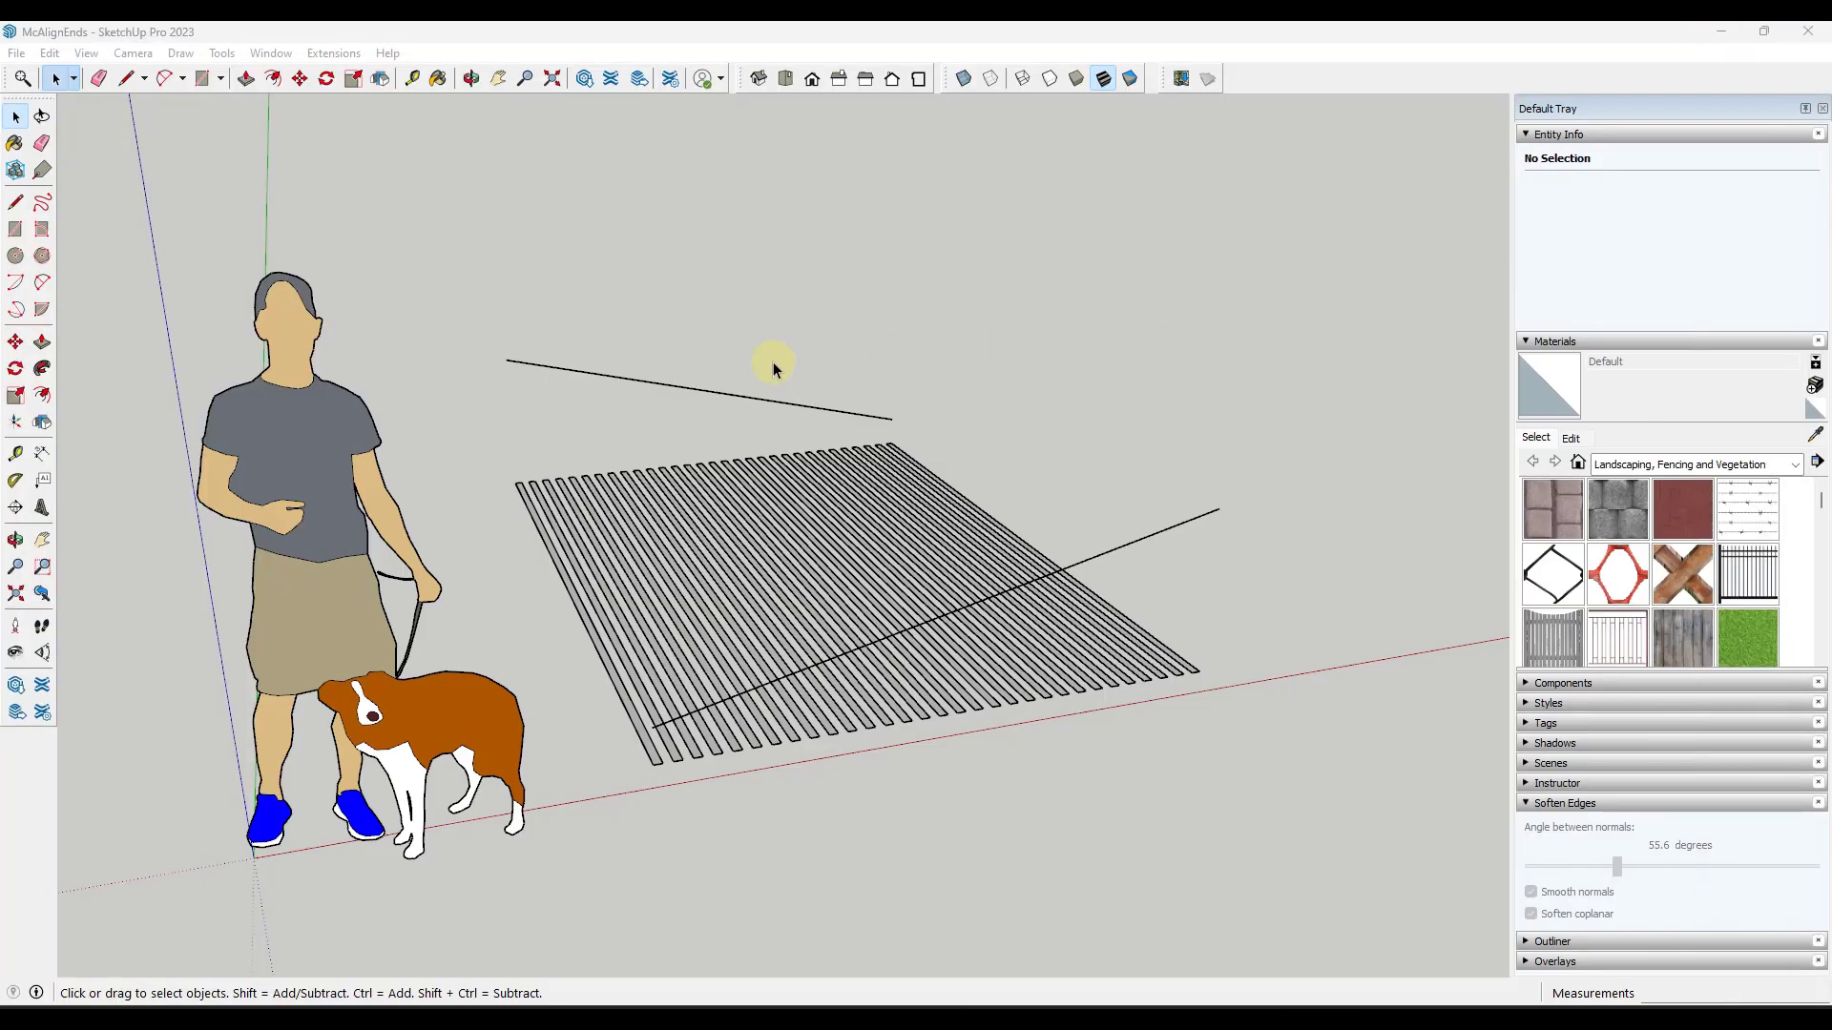
middle_click_drag(772, 362, 755, 367)
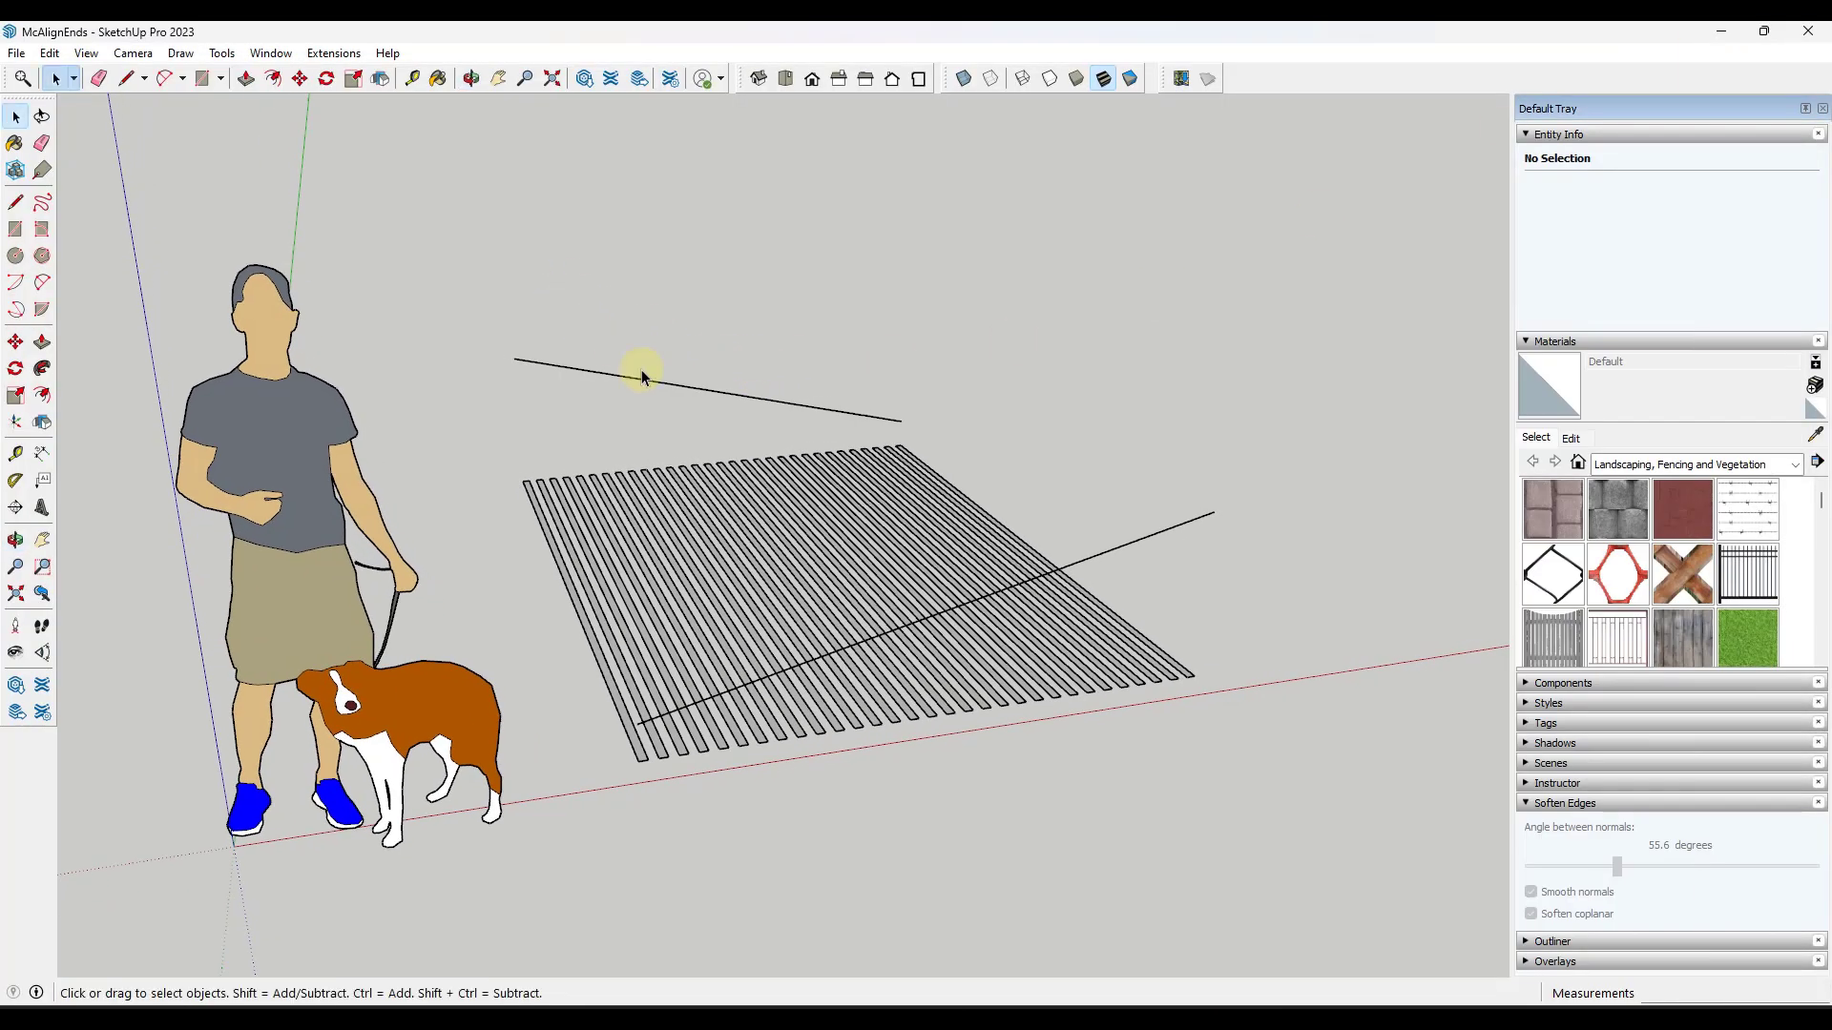
left_click(333, 53)
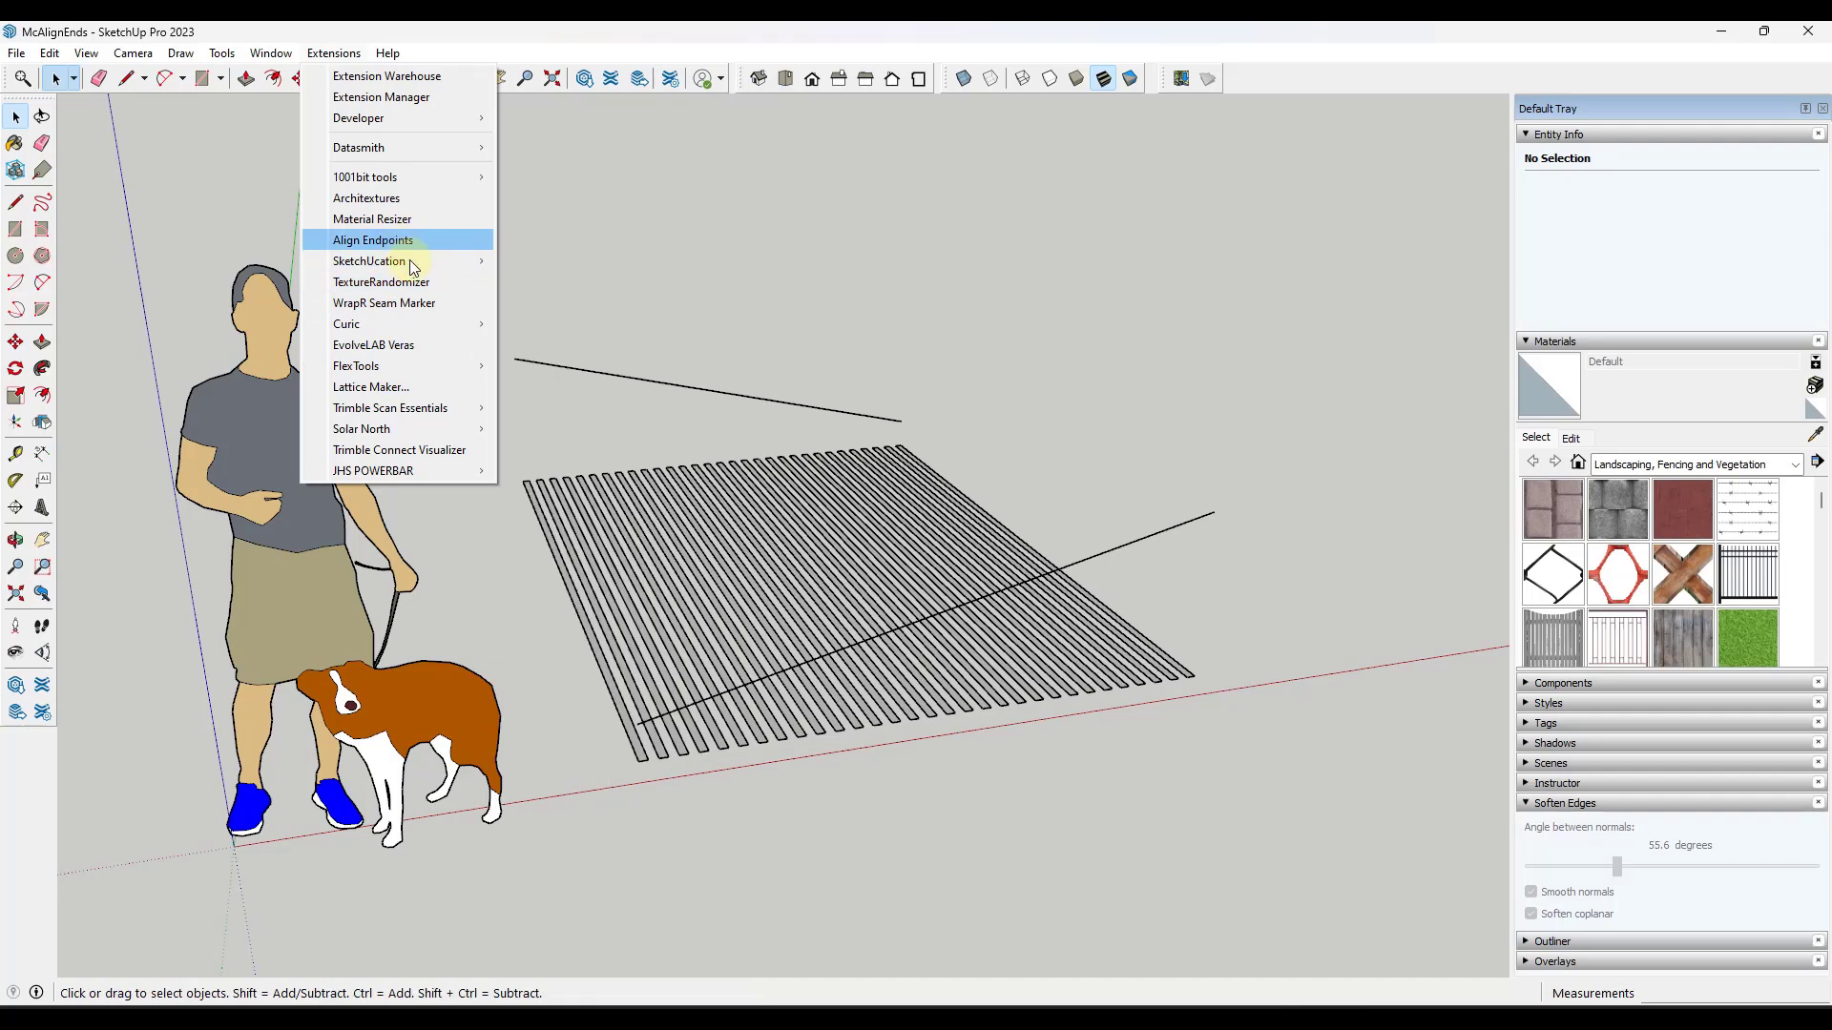
middle_click_drag(738, 645, 558, 569)
left_click_drag(518, 674, 1207, 773)
middle_click_drag(695, 696, 784, 721)
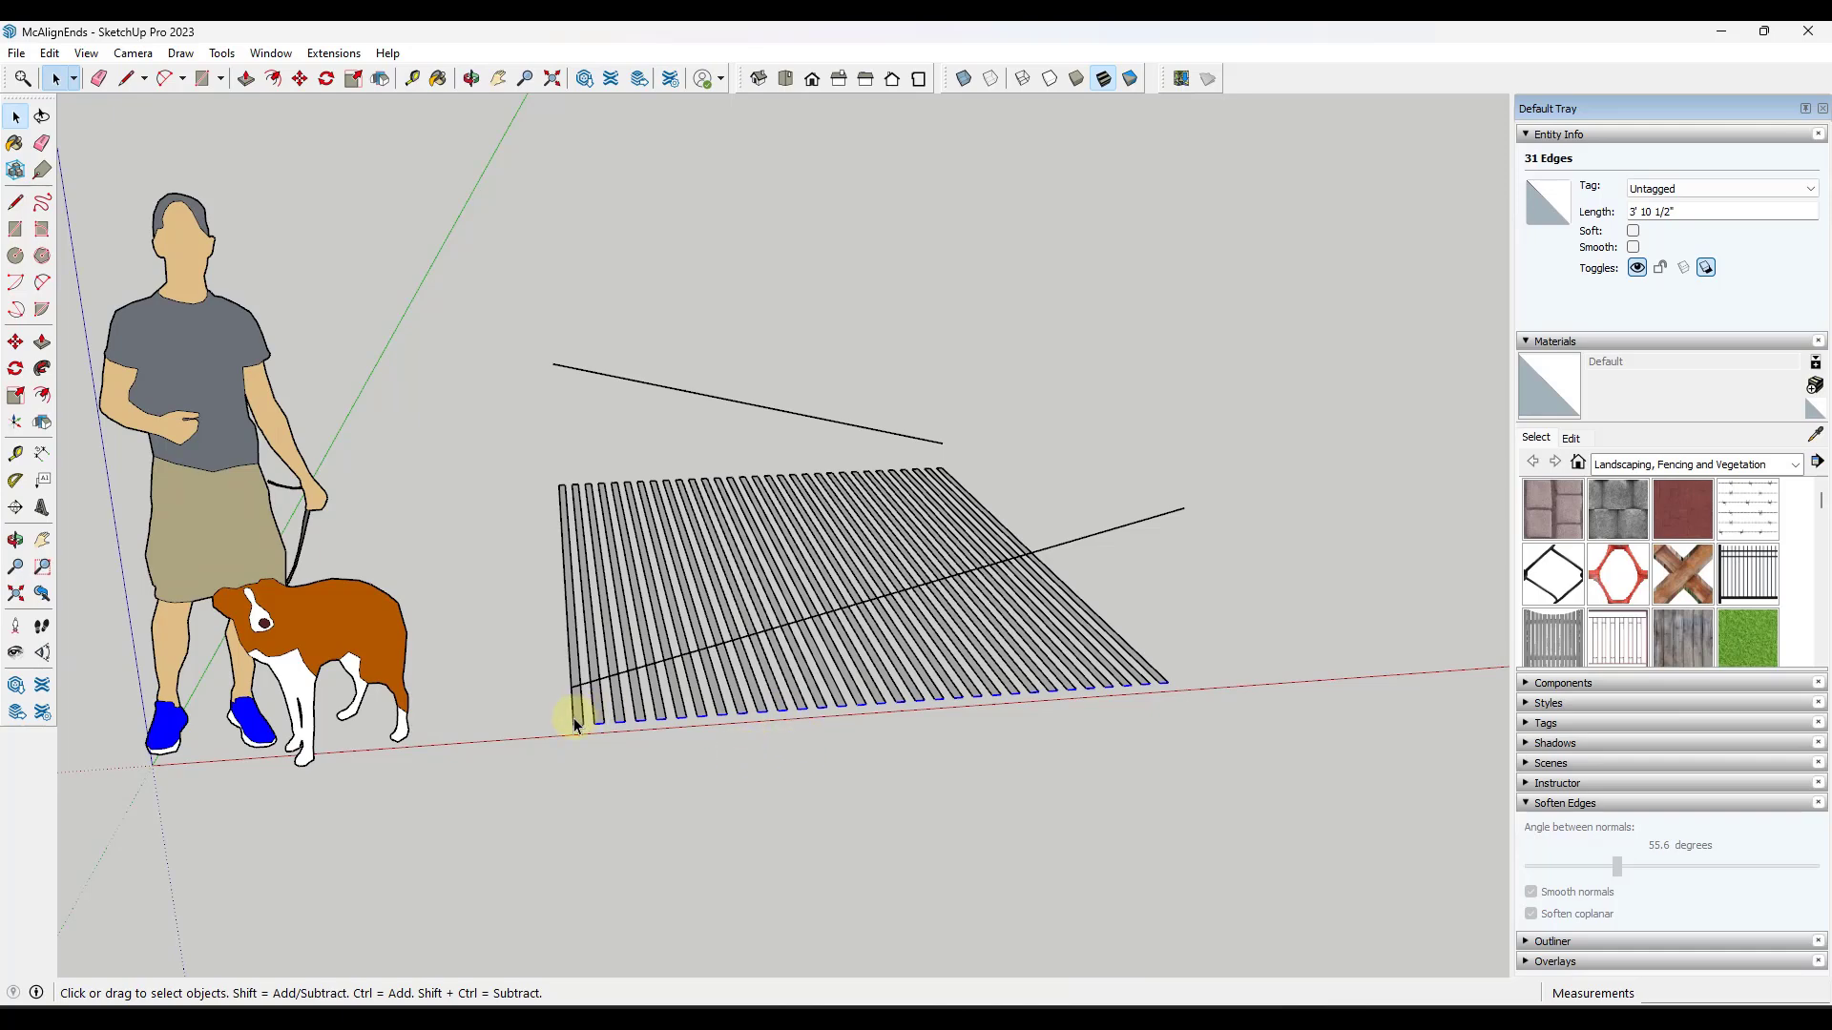
- Run Align Endpoints on the bottom edges with axis Z and To Nearest + alignment
left_click(324, 58)
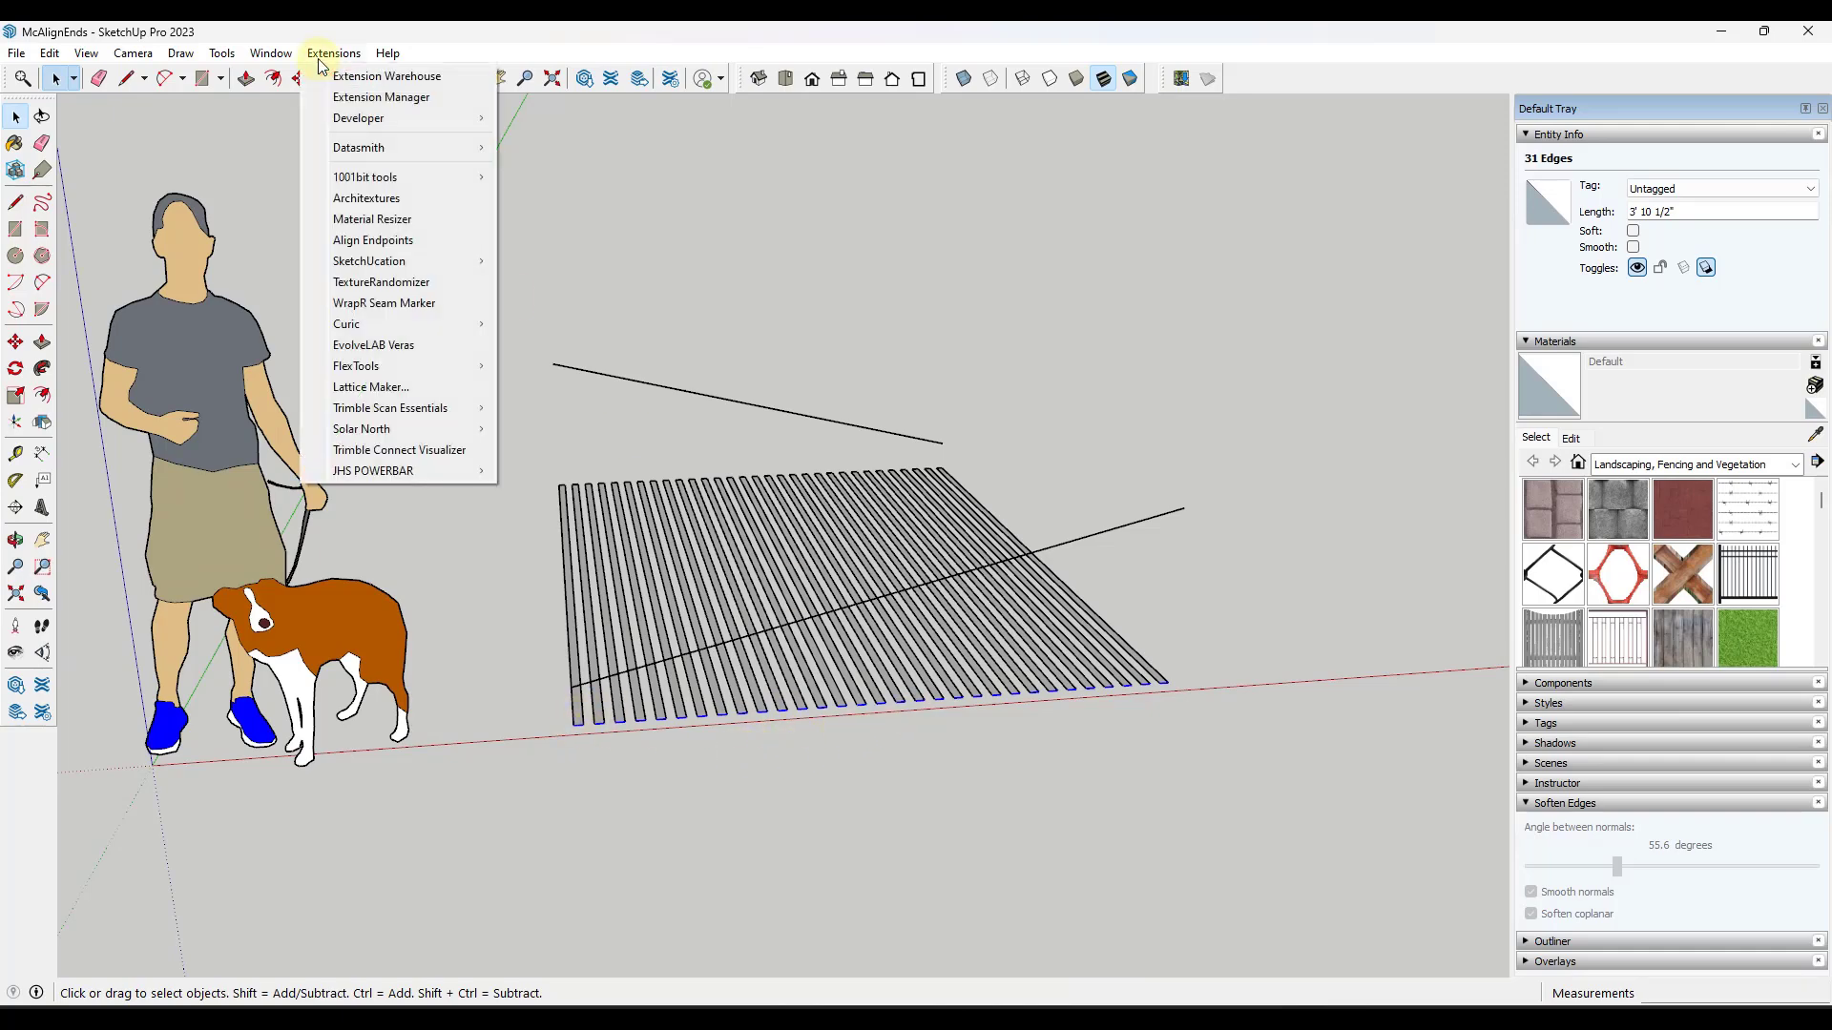
left_click(384, 240)
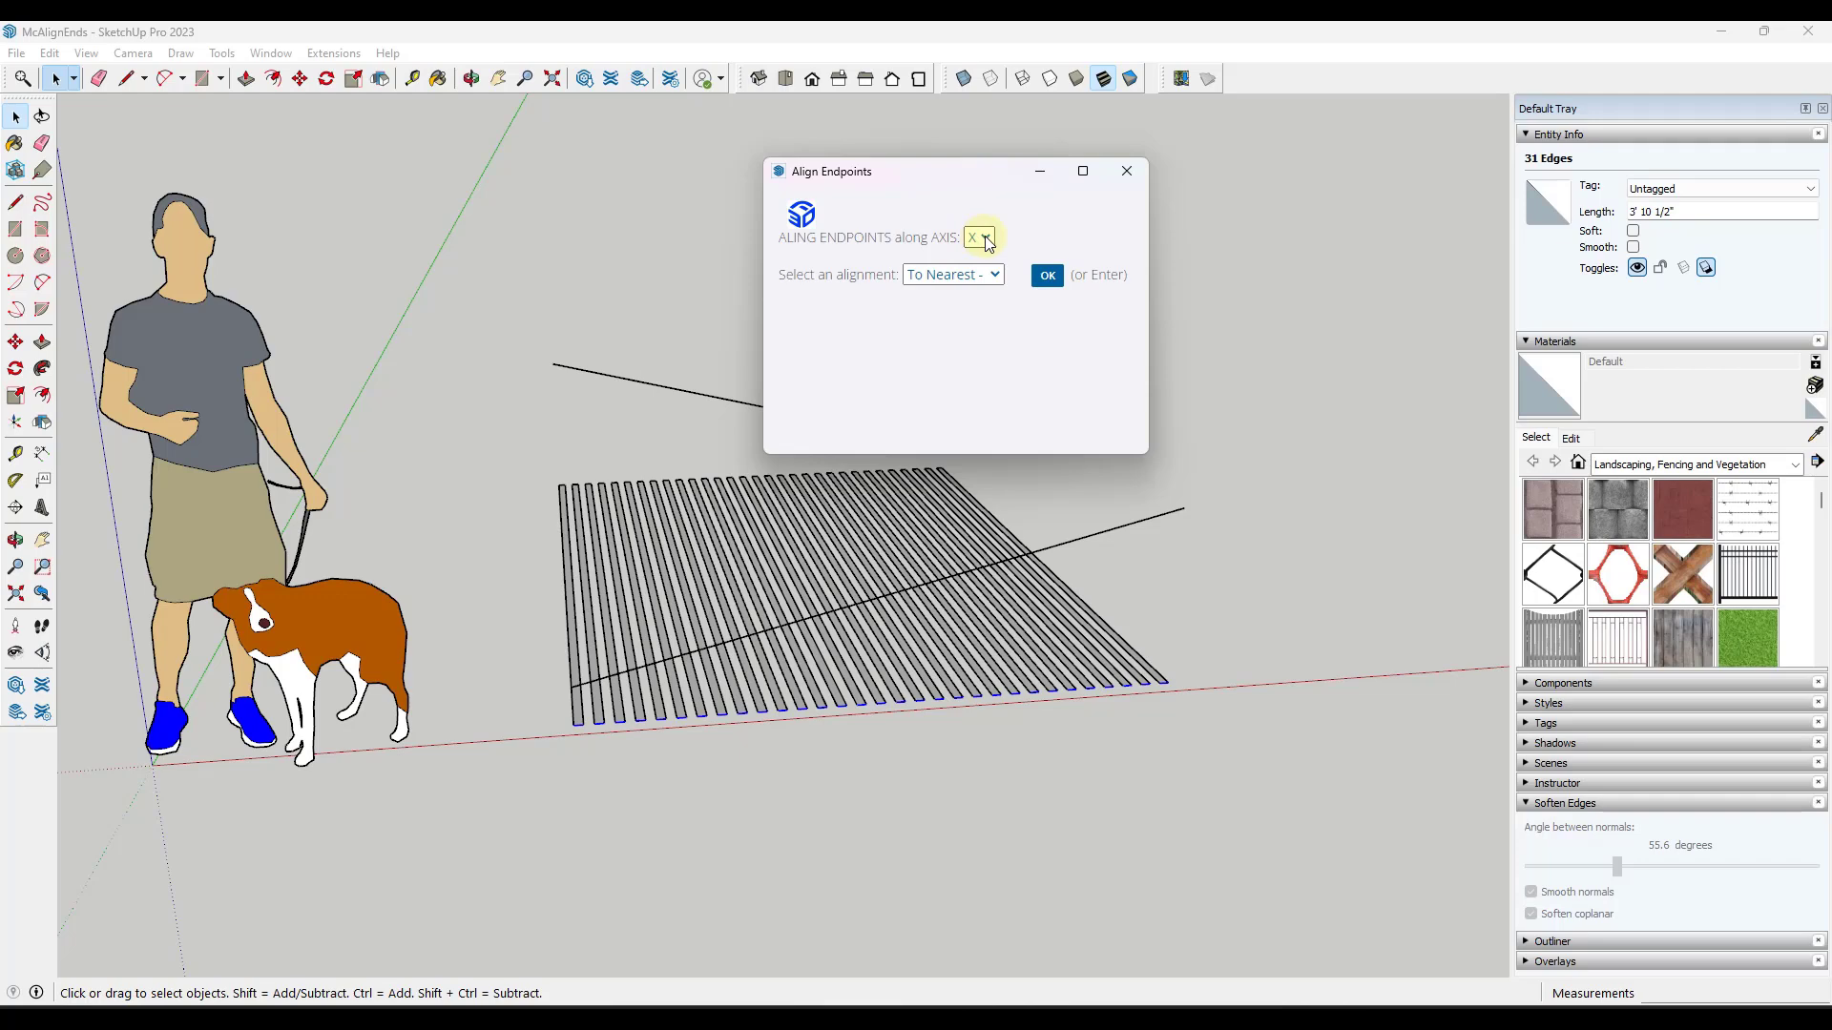
left_click(986, 238)
left_click(977, 259)
left_click(983, 238)
left_click(980, 298)
left_click(995, 277)
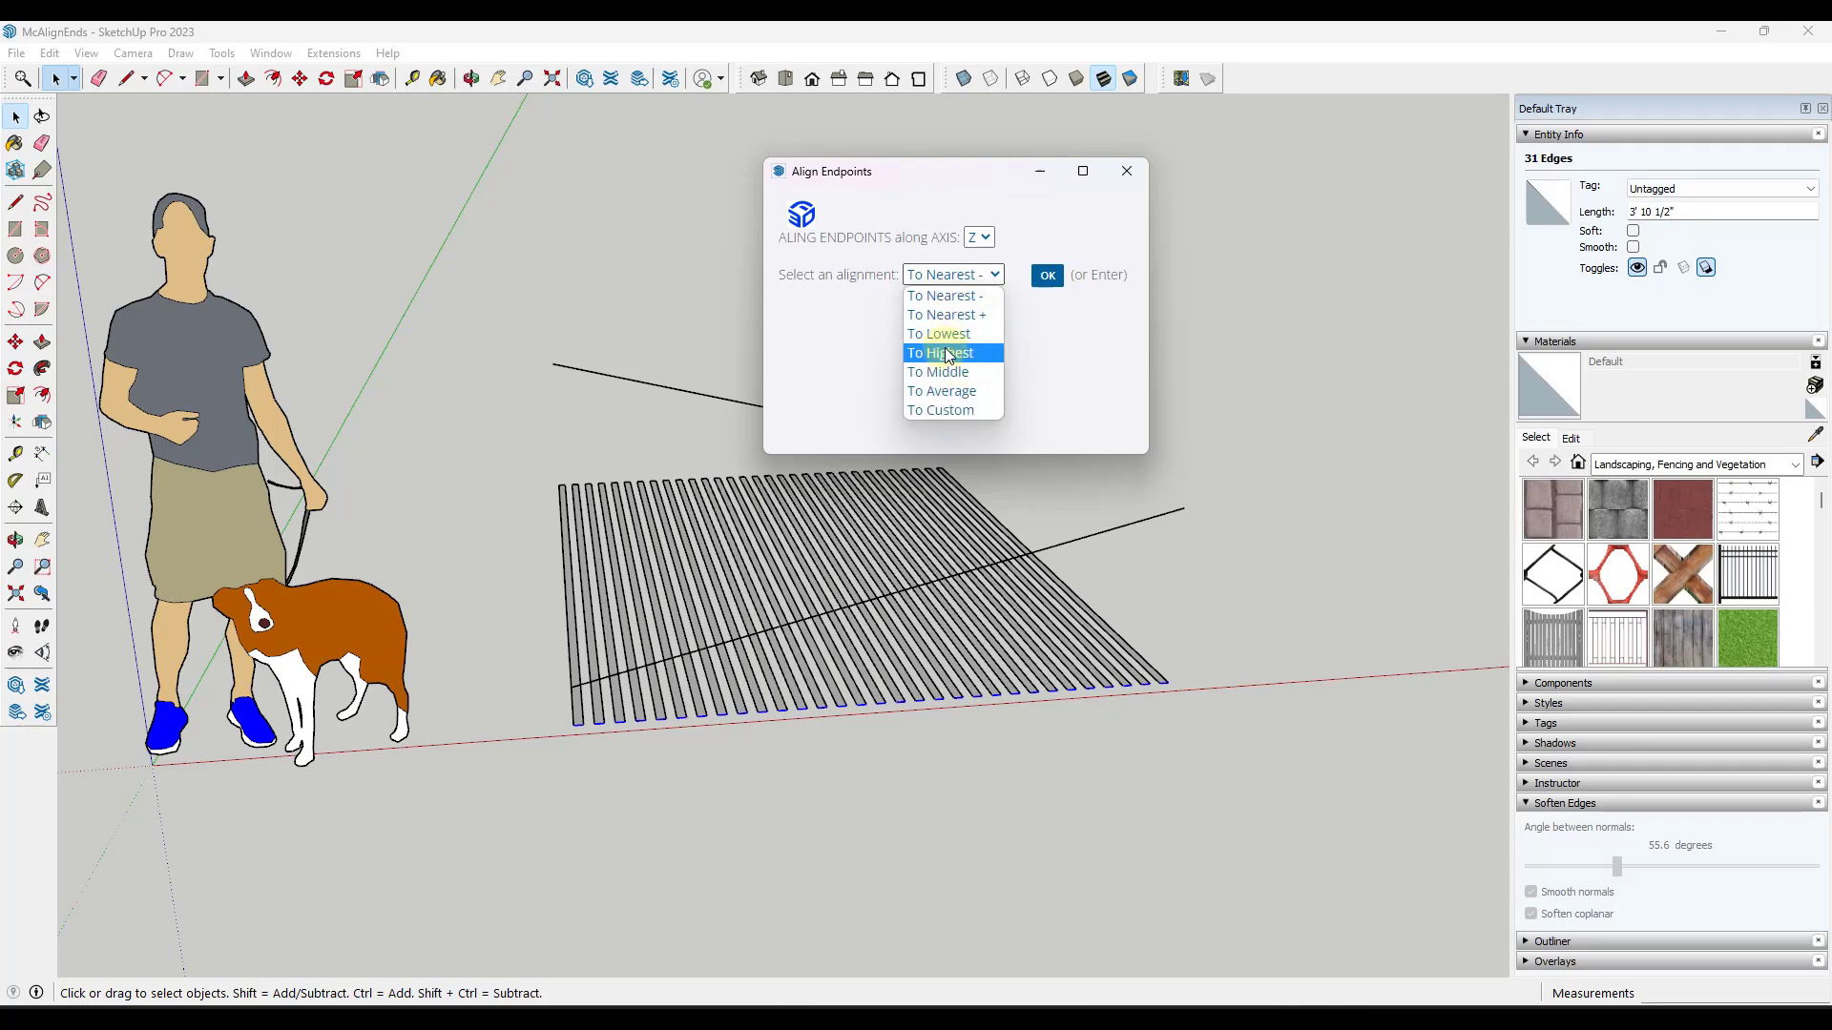
left_click(947, 314)
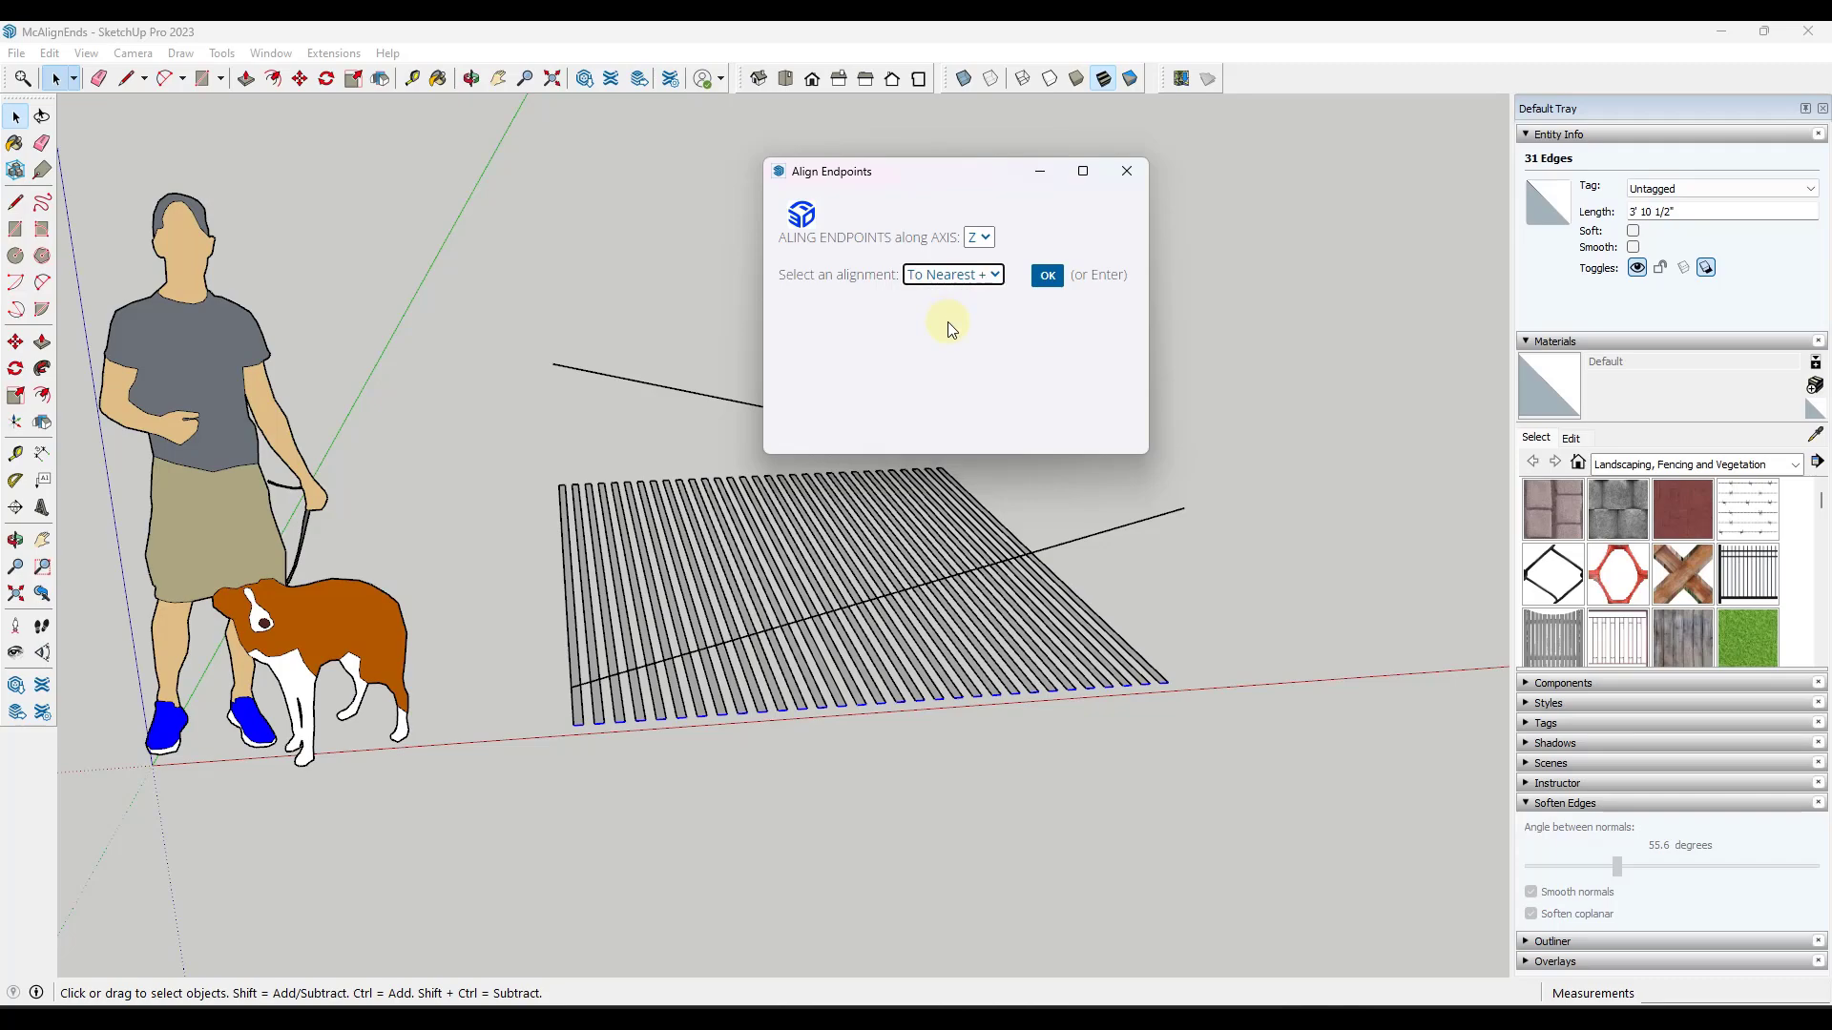
left_click(1047, 276)
middle_click_drag(949, 474, 493, 742)
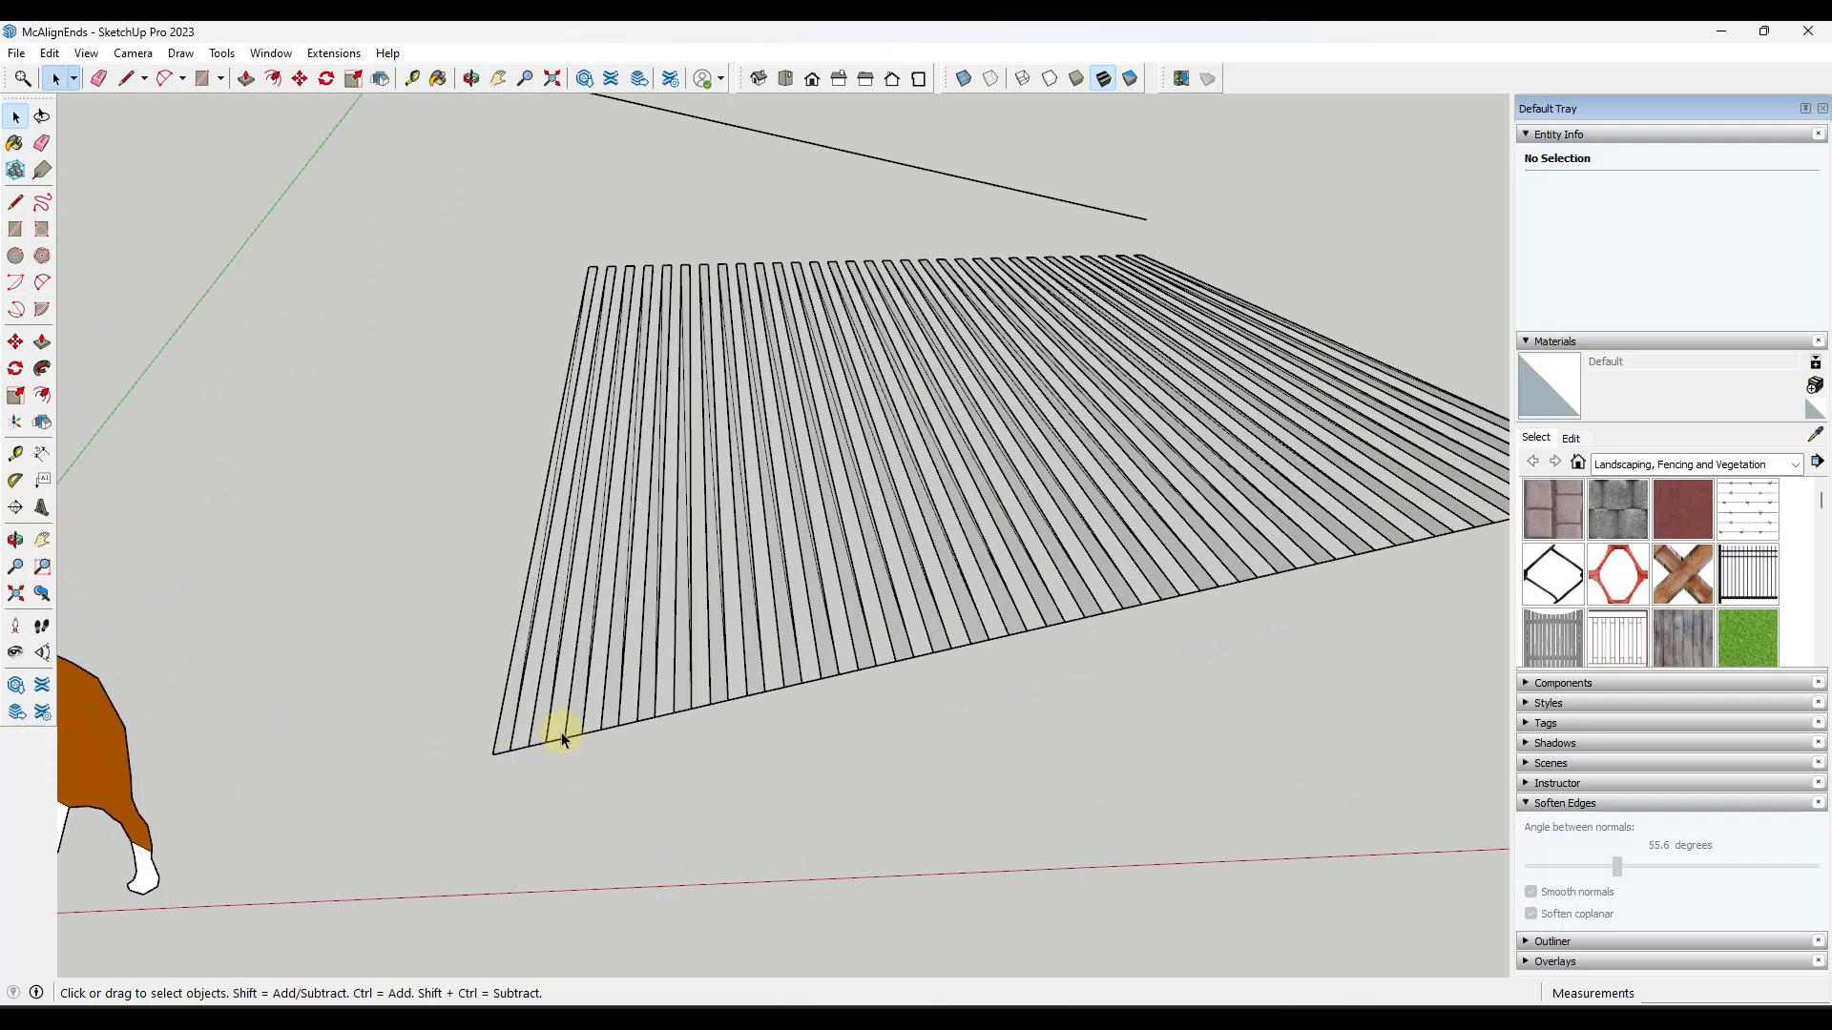
scroll(1240, 563, "down", 3)
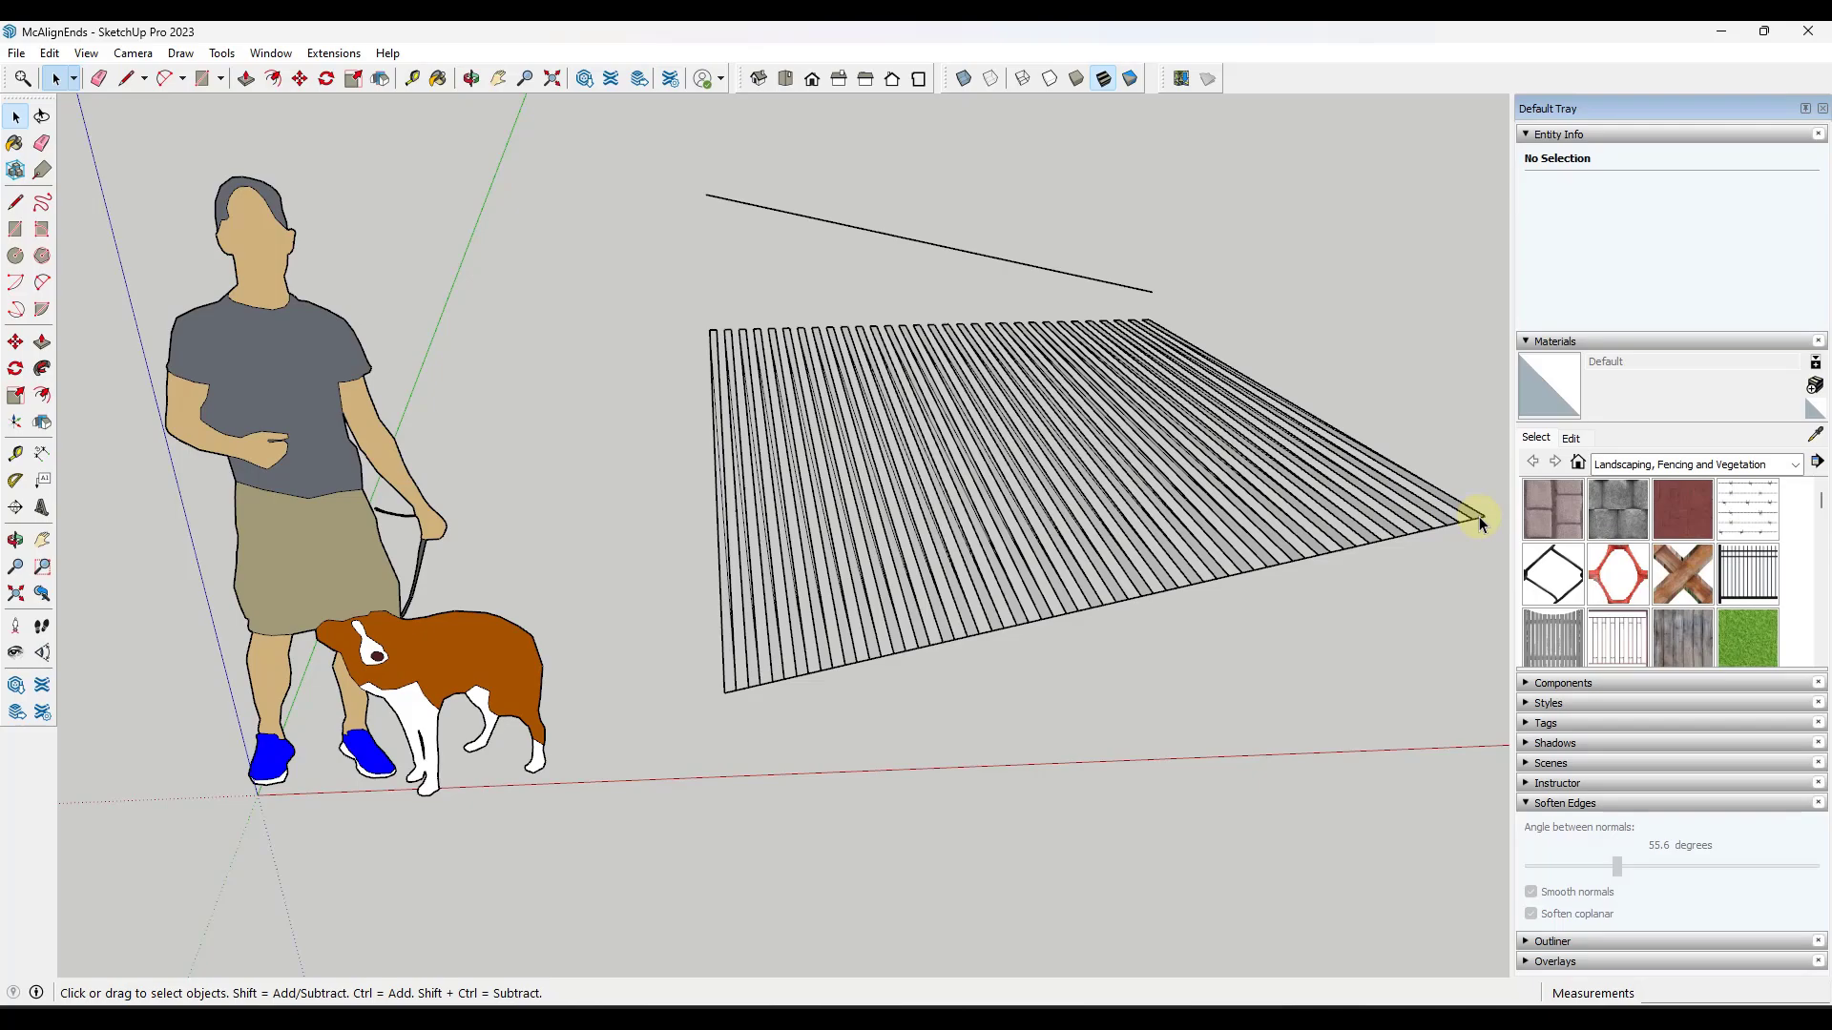
middle_click_drag(888, 537, 830, 415)
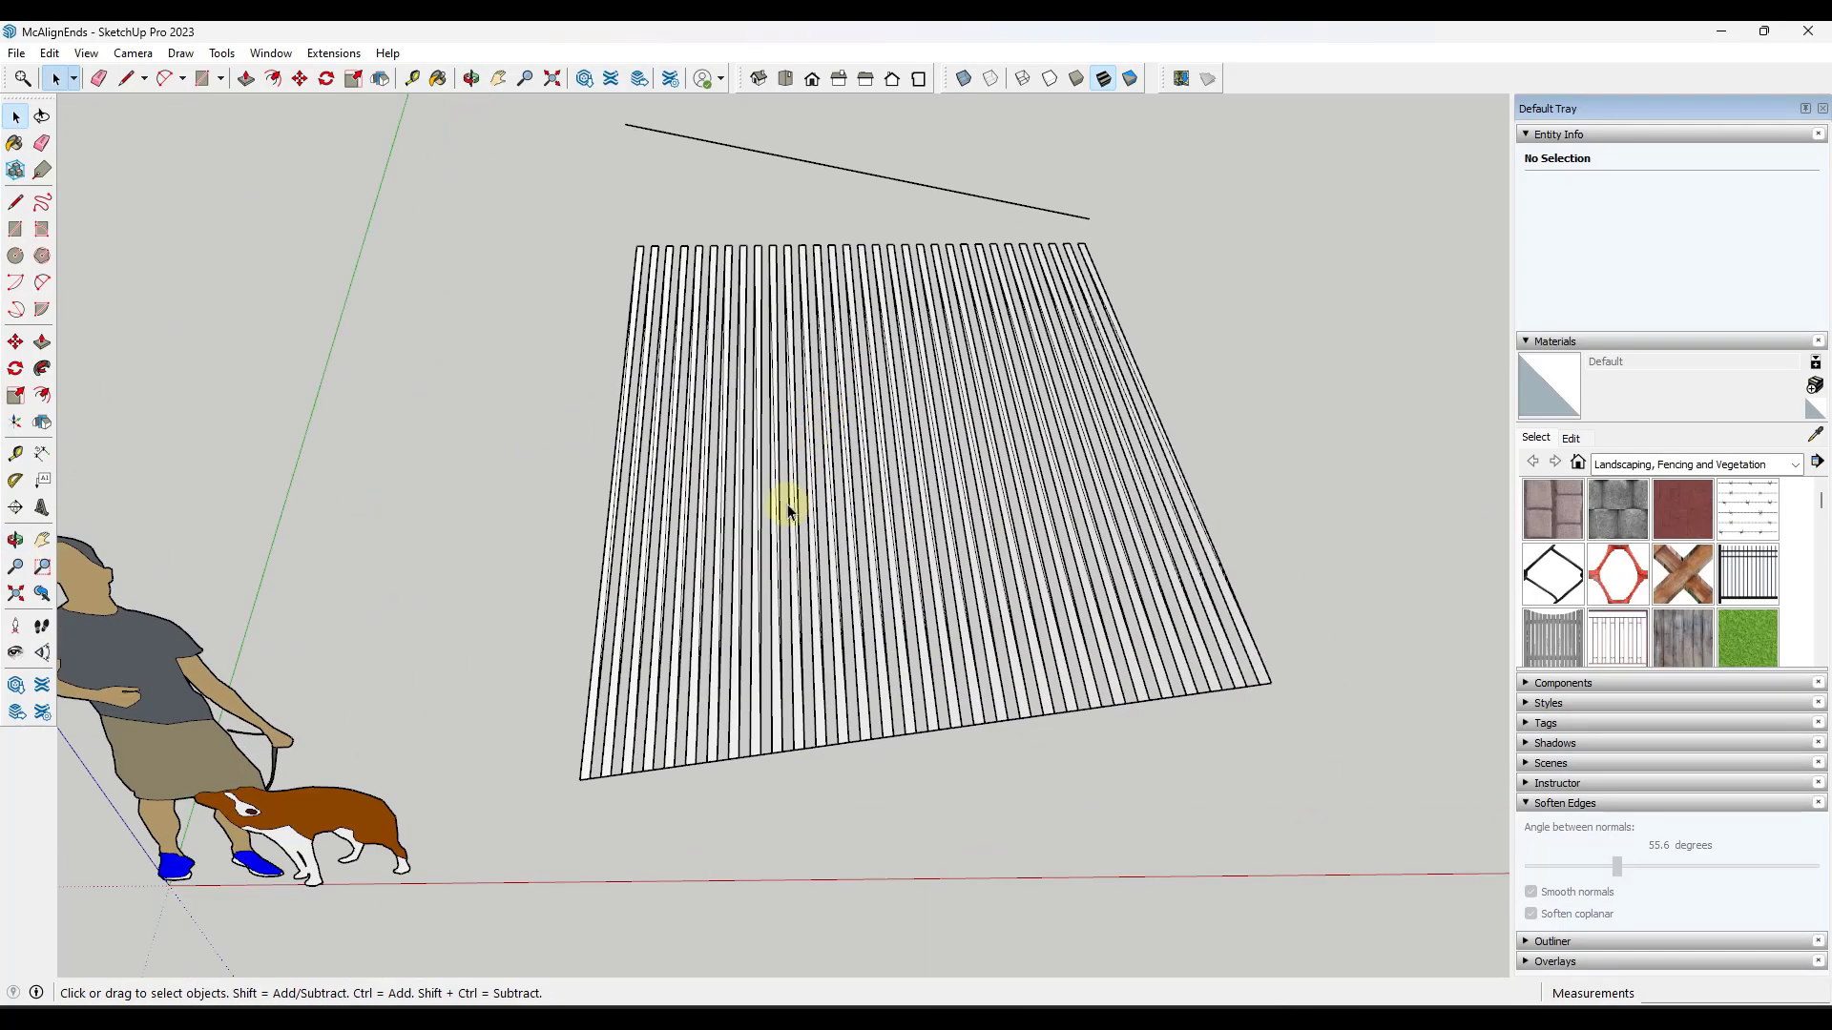
scroll(787, 510, "up", 5)
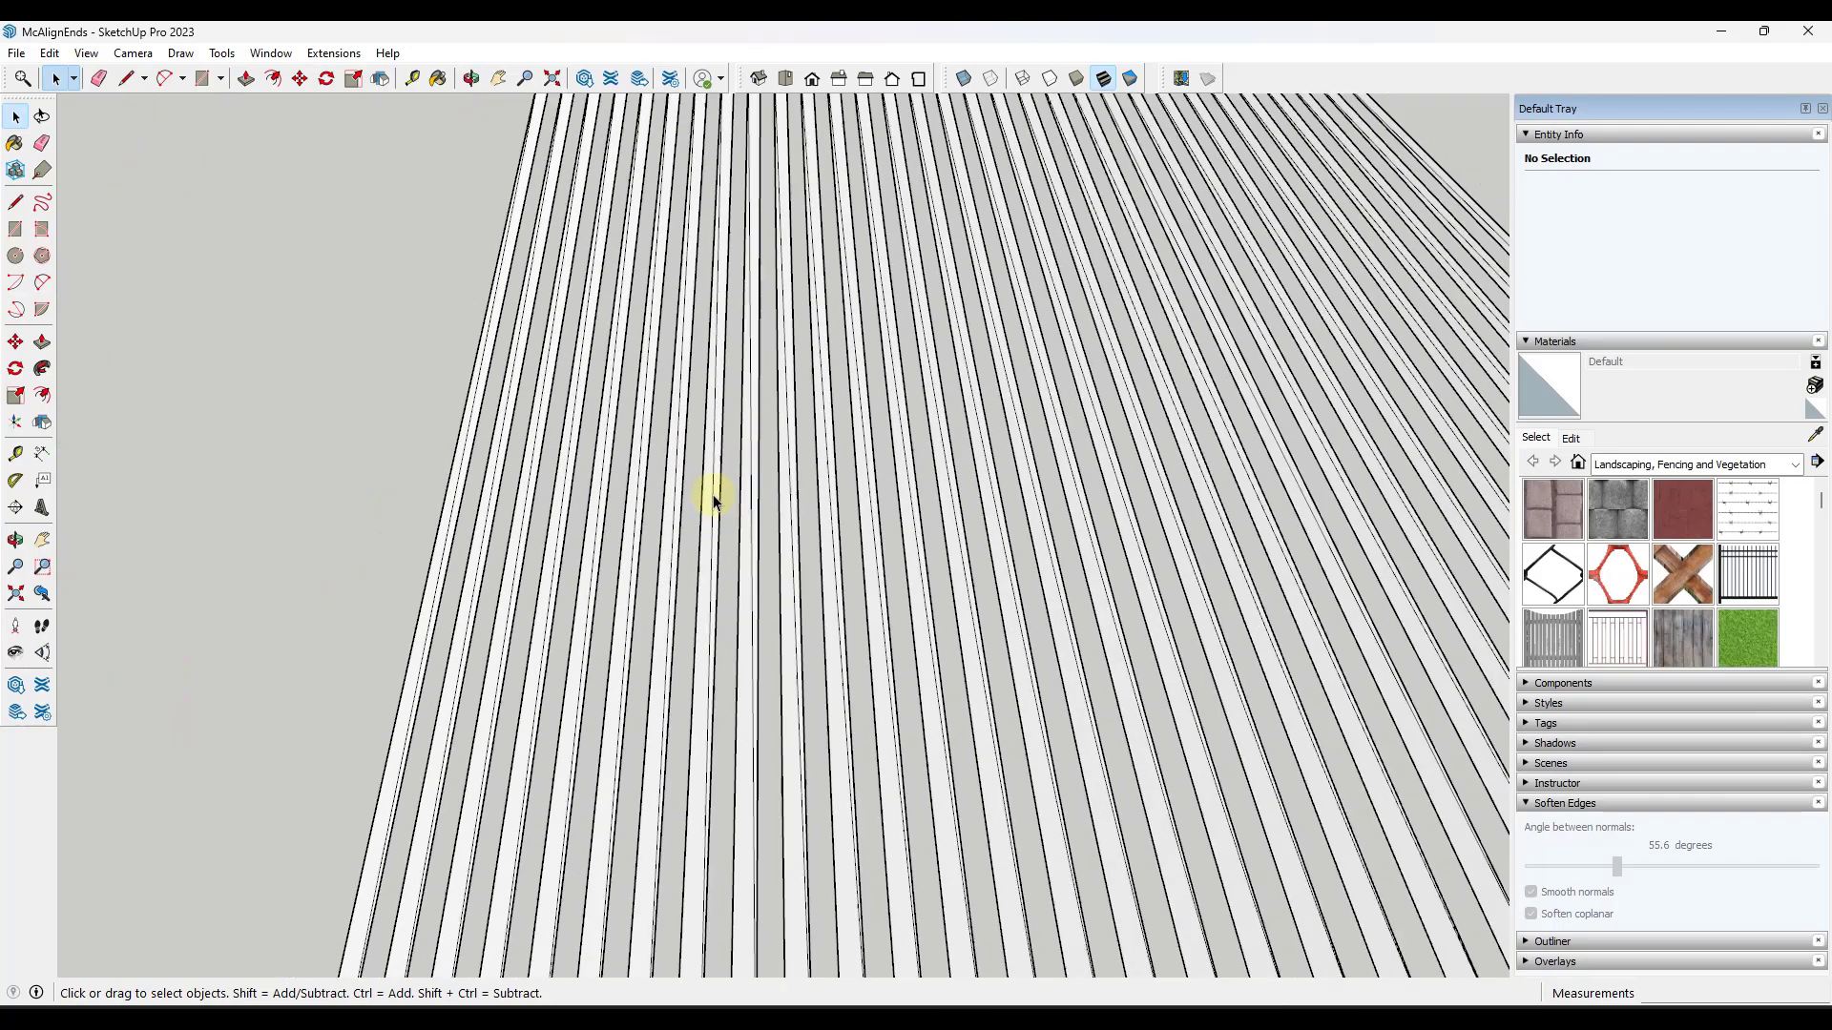
scroll(713, 494, "down", 5)
scroll(712, 495, "up", 6)
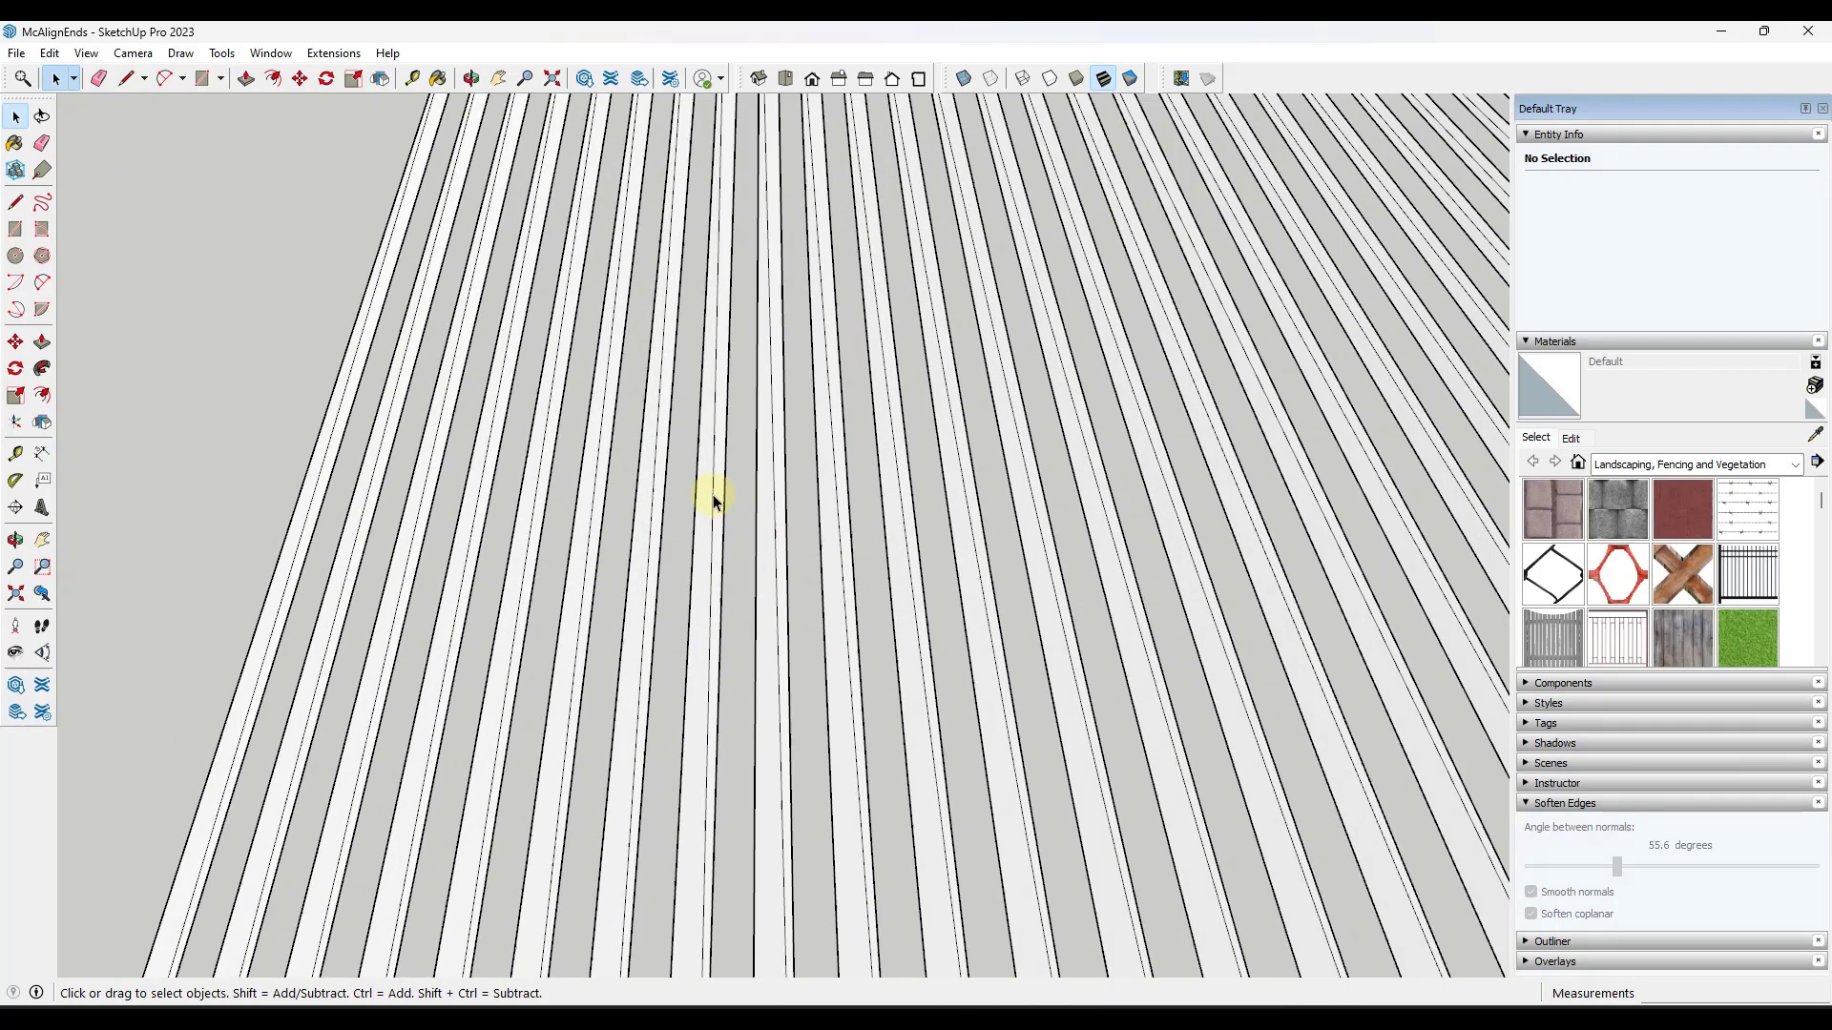
scroll(713, 494, "down", 6)
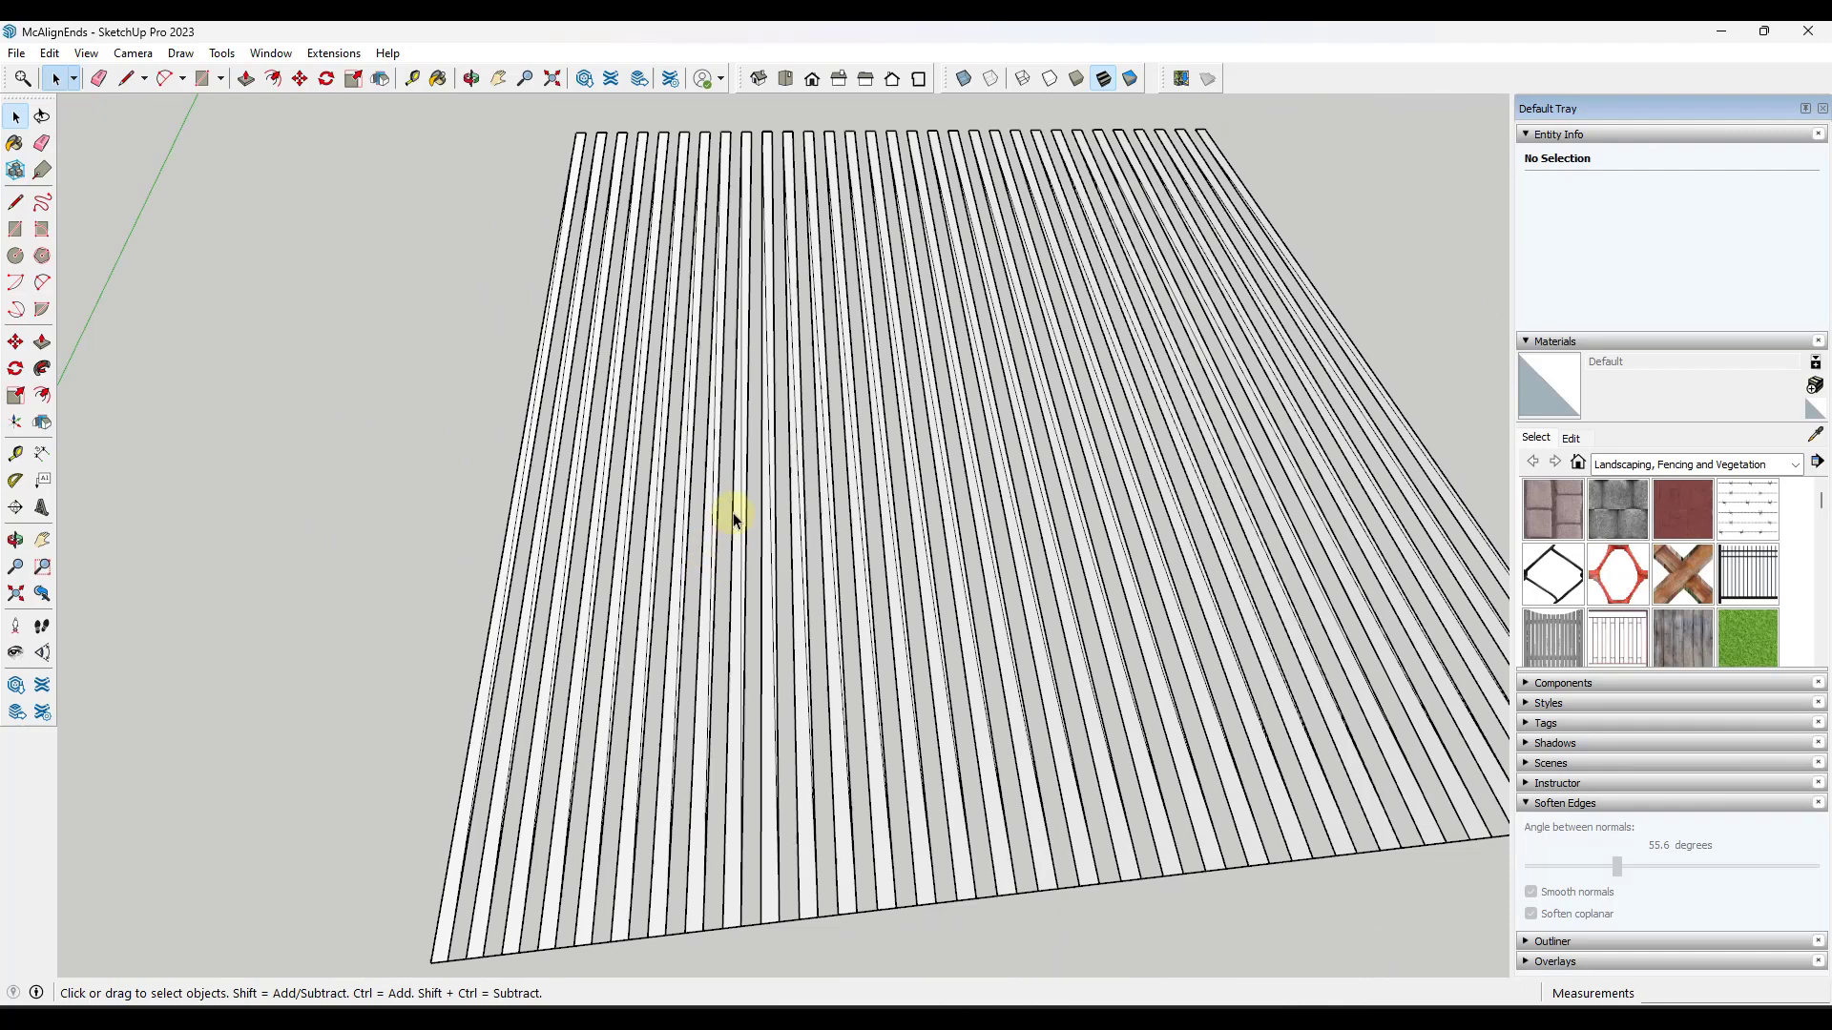
scroll(716, 491, "up", 3)
key("e")
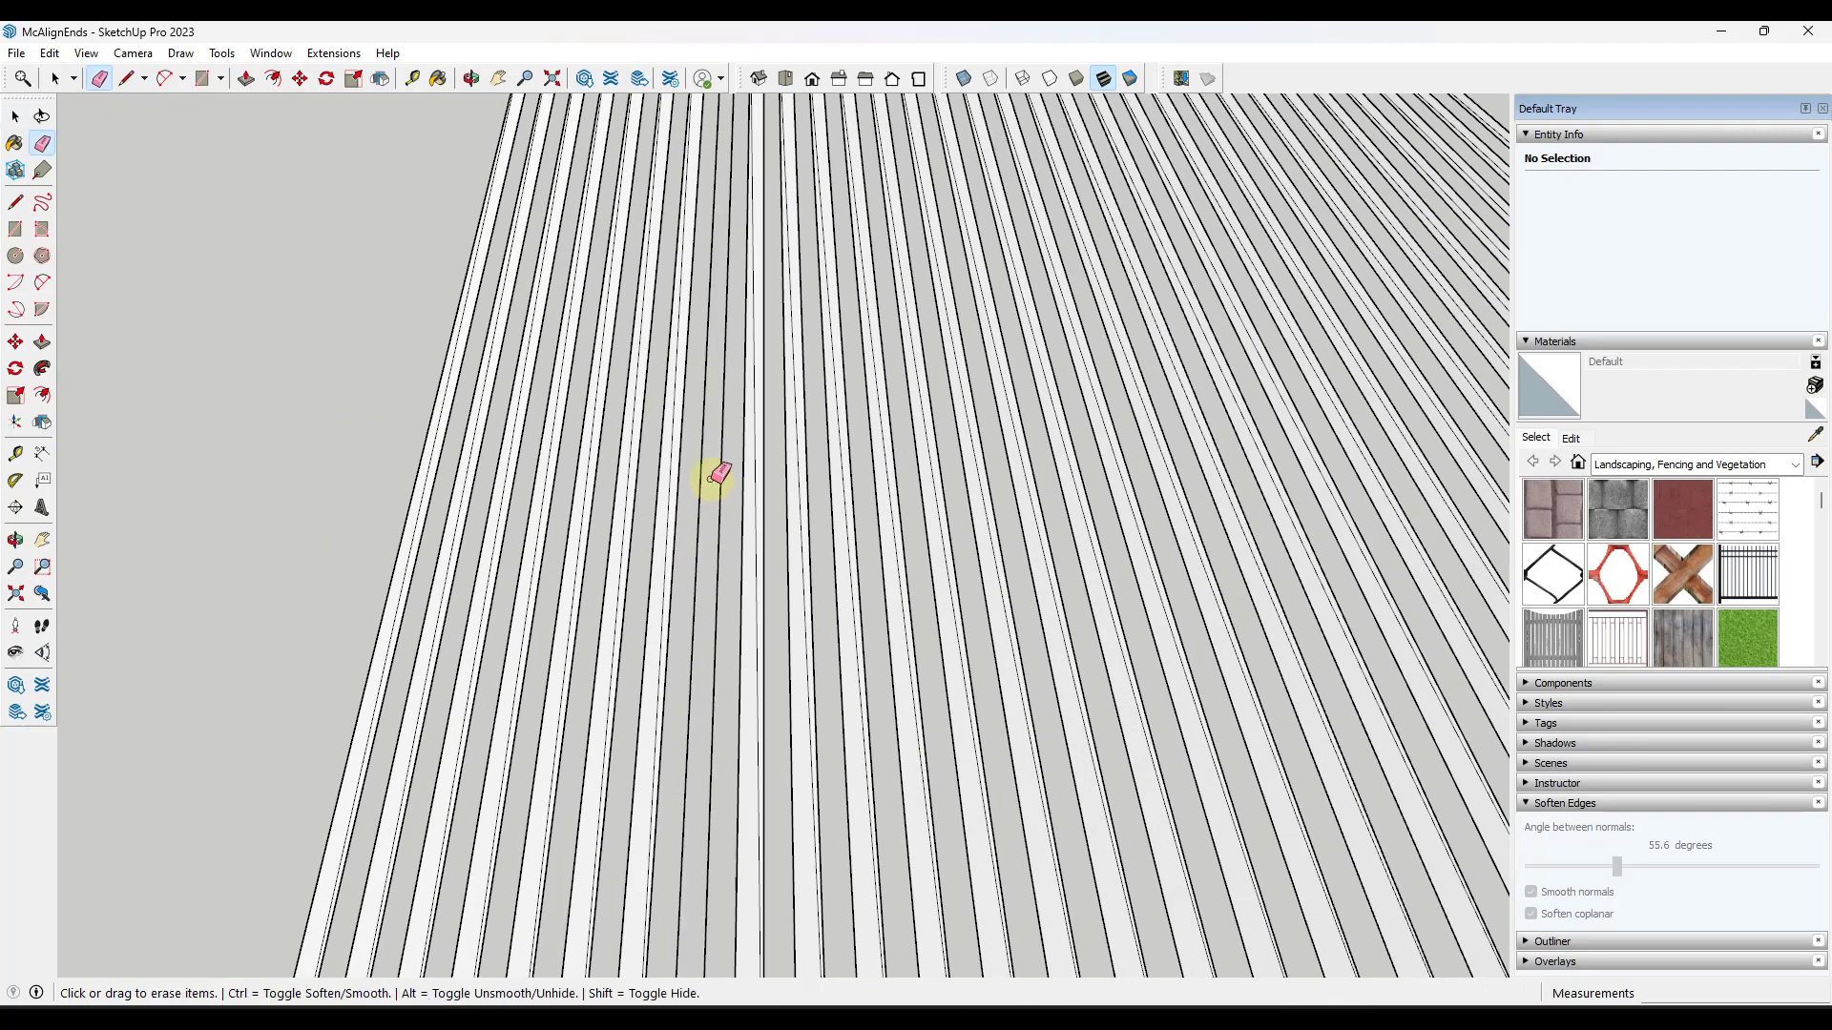
scroll(697, 658, "down", 4)
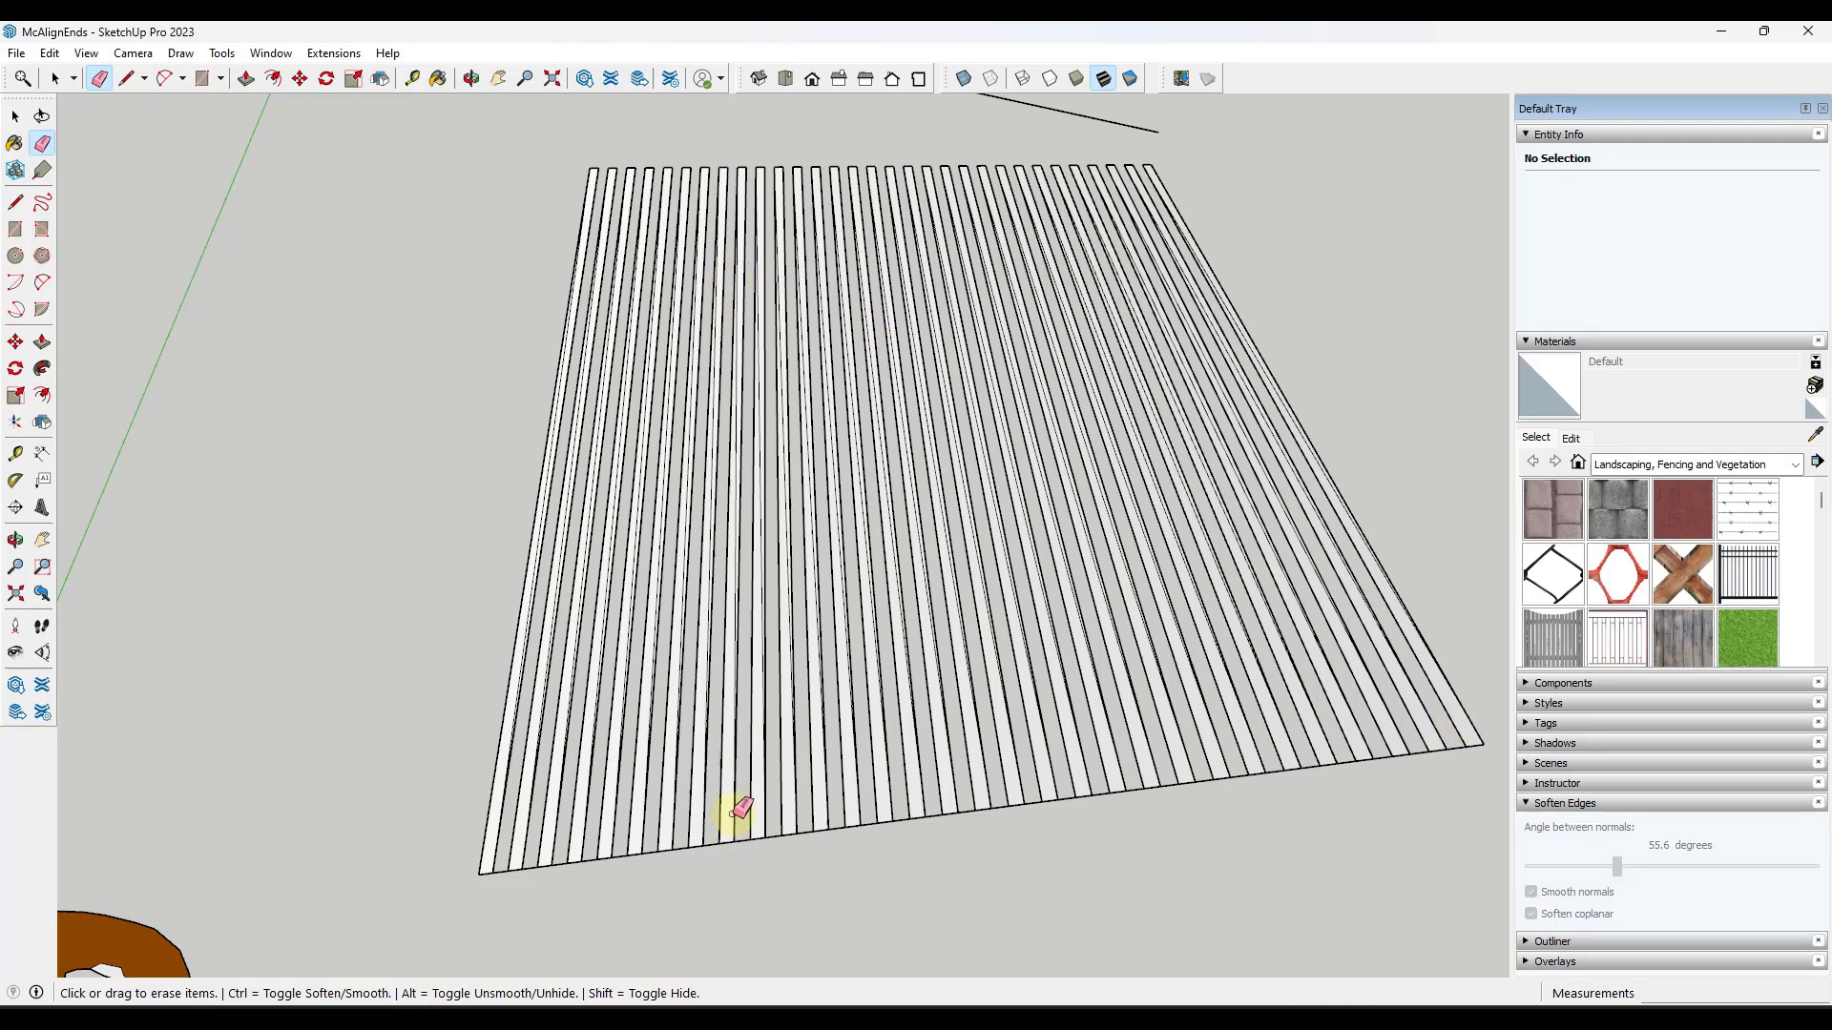
scroll(799, 372, "down", 3)
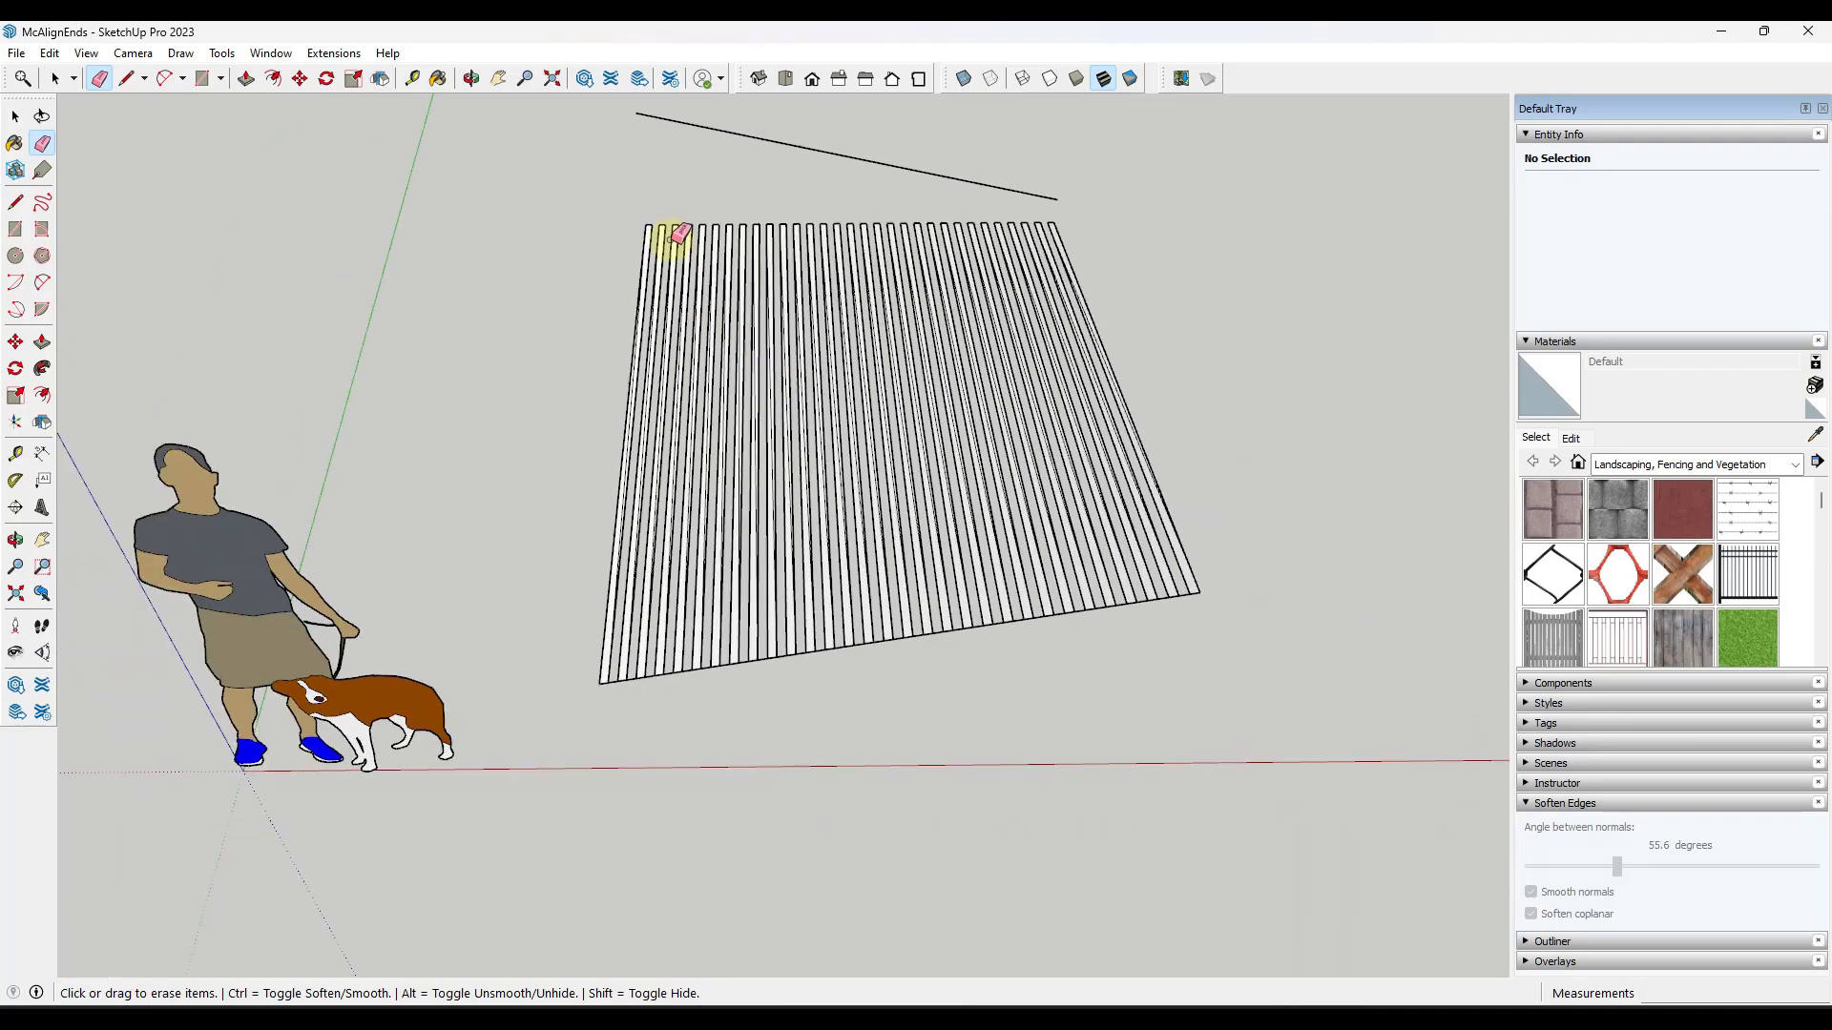
- Box-select the 31 top slat edges and align them along Z with To Nearest +
key("space")
left_click_drag(616, 186, 633, 119)
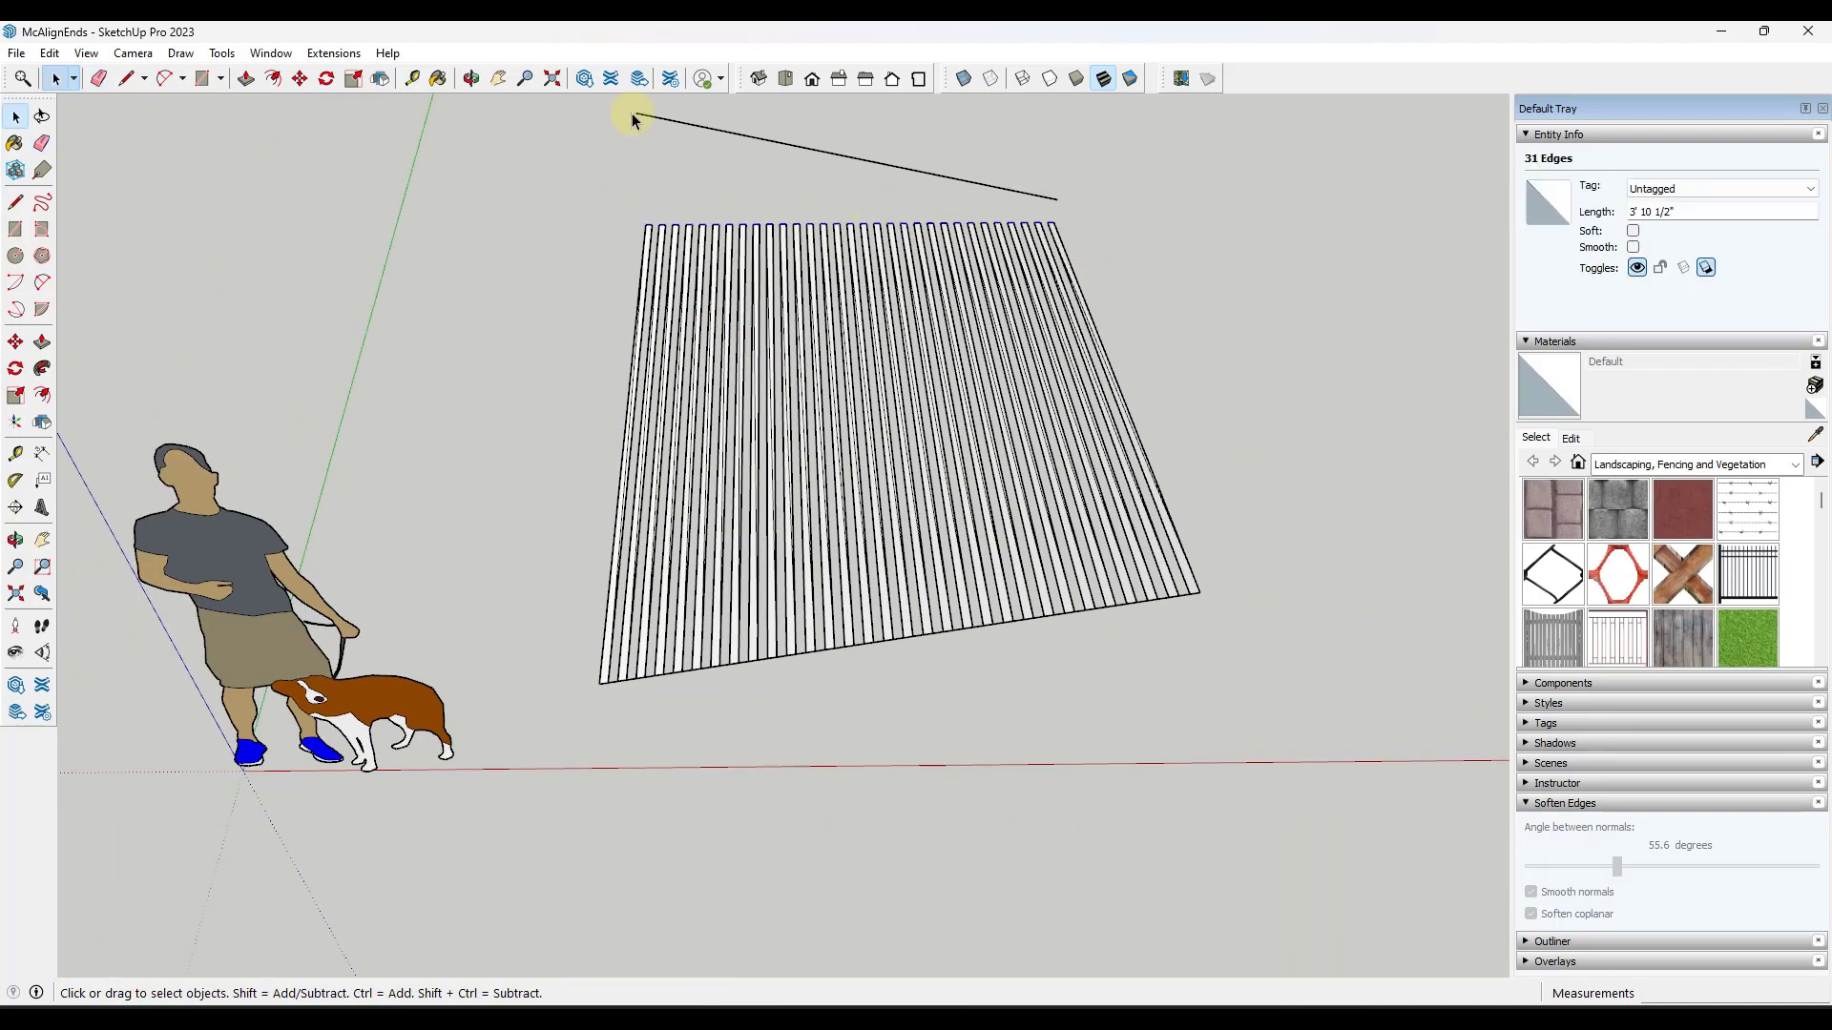
left_click(331, 54)
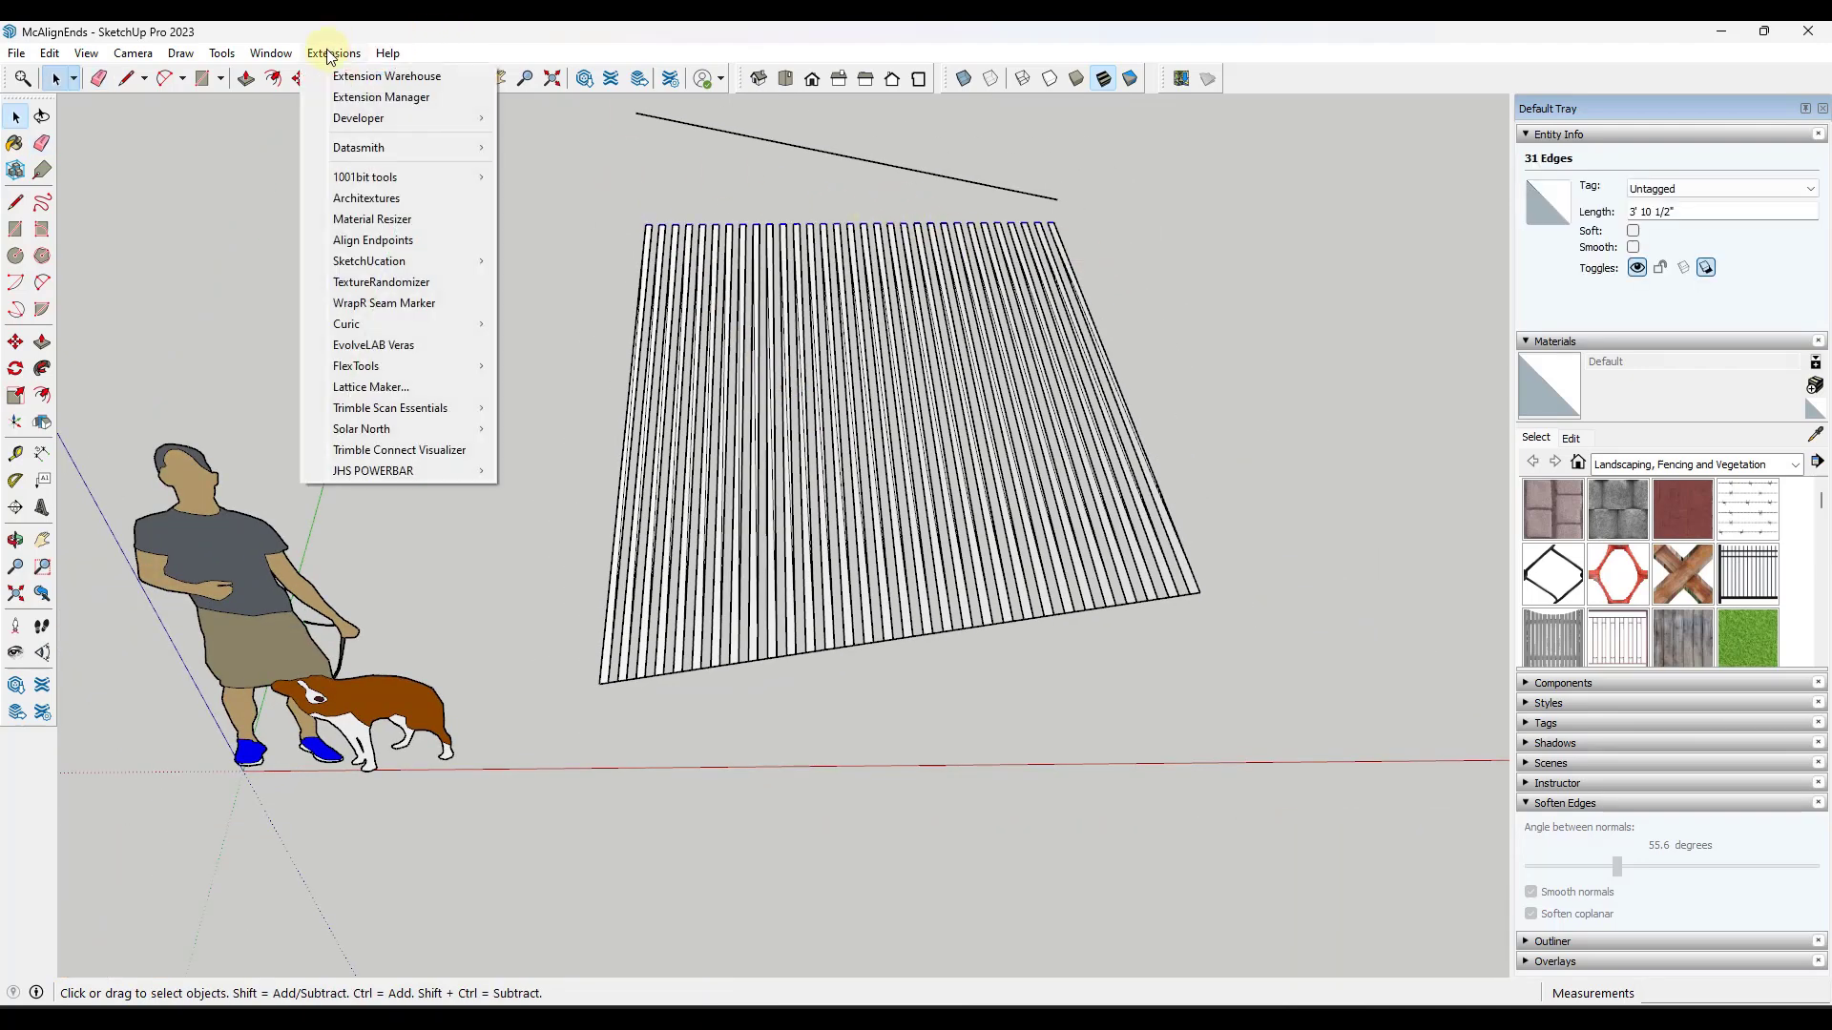
left_click(387, 240)
left_click(968, 278)
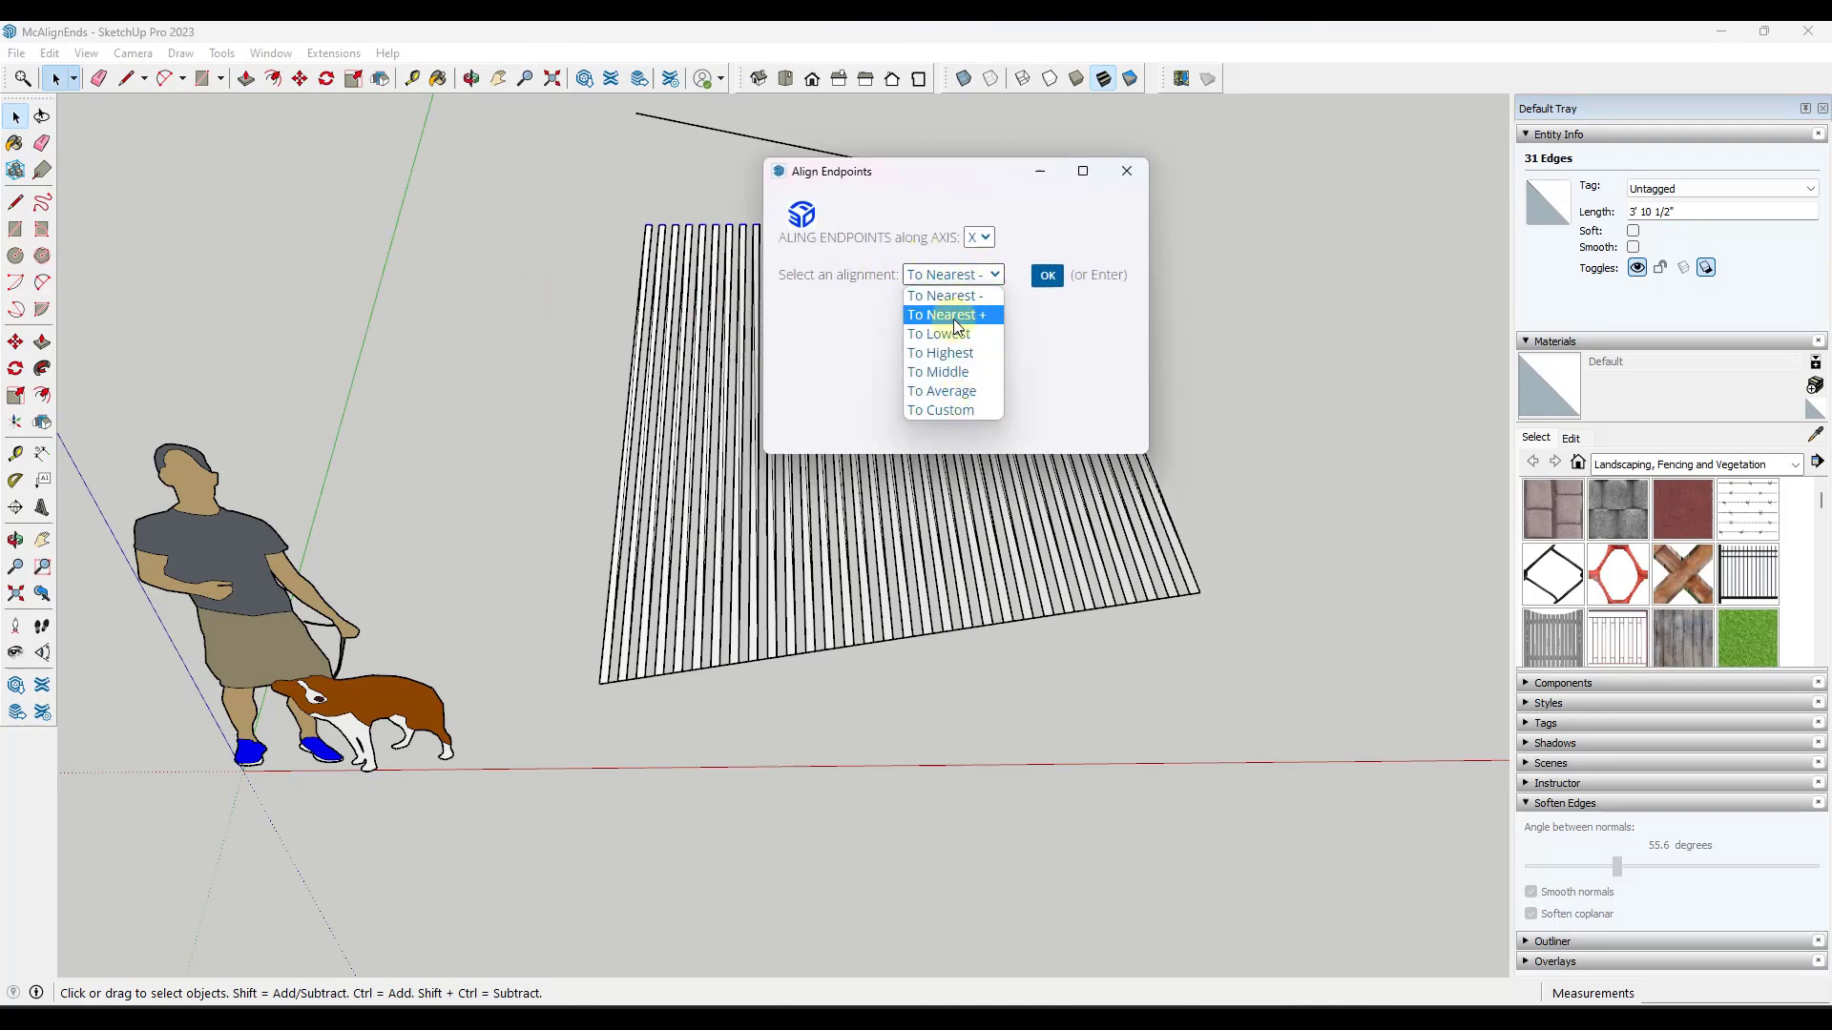
left_click(973, 314)
left_click(978, 238)
left_click(975, 300)
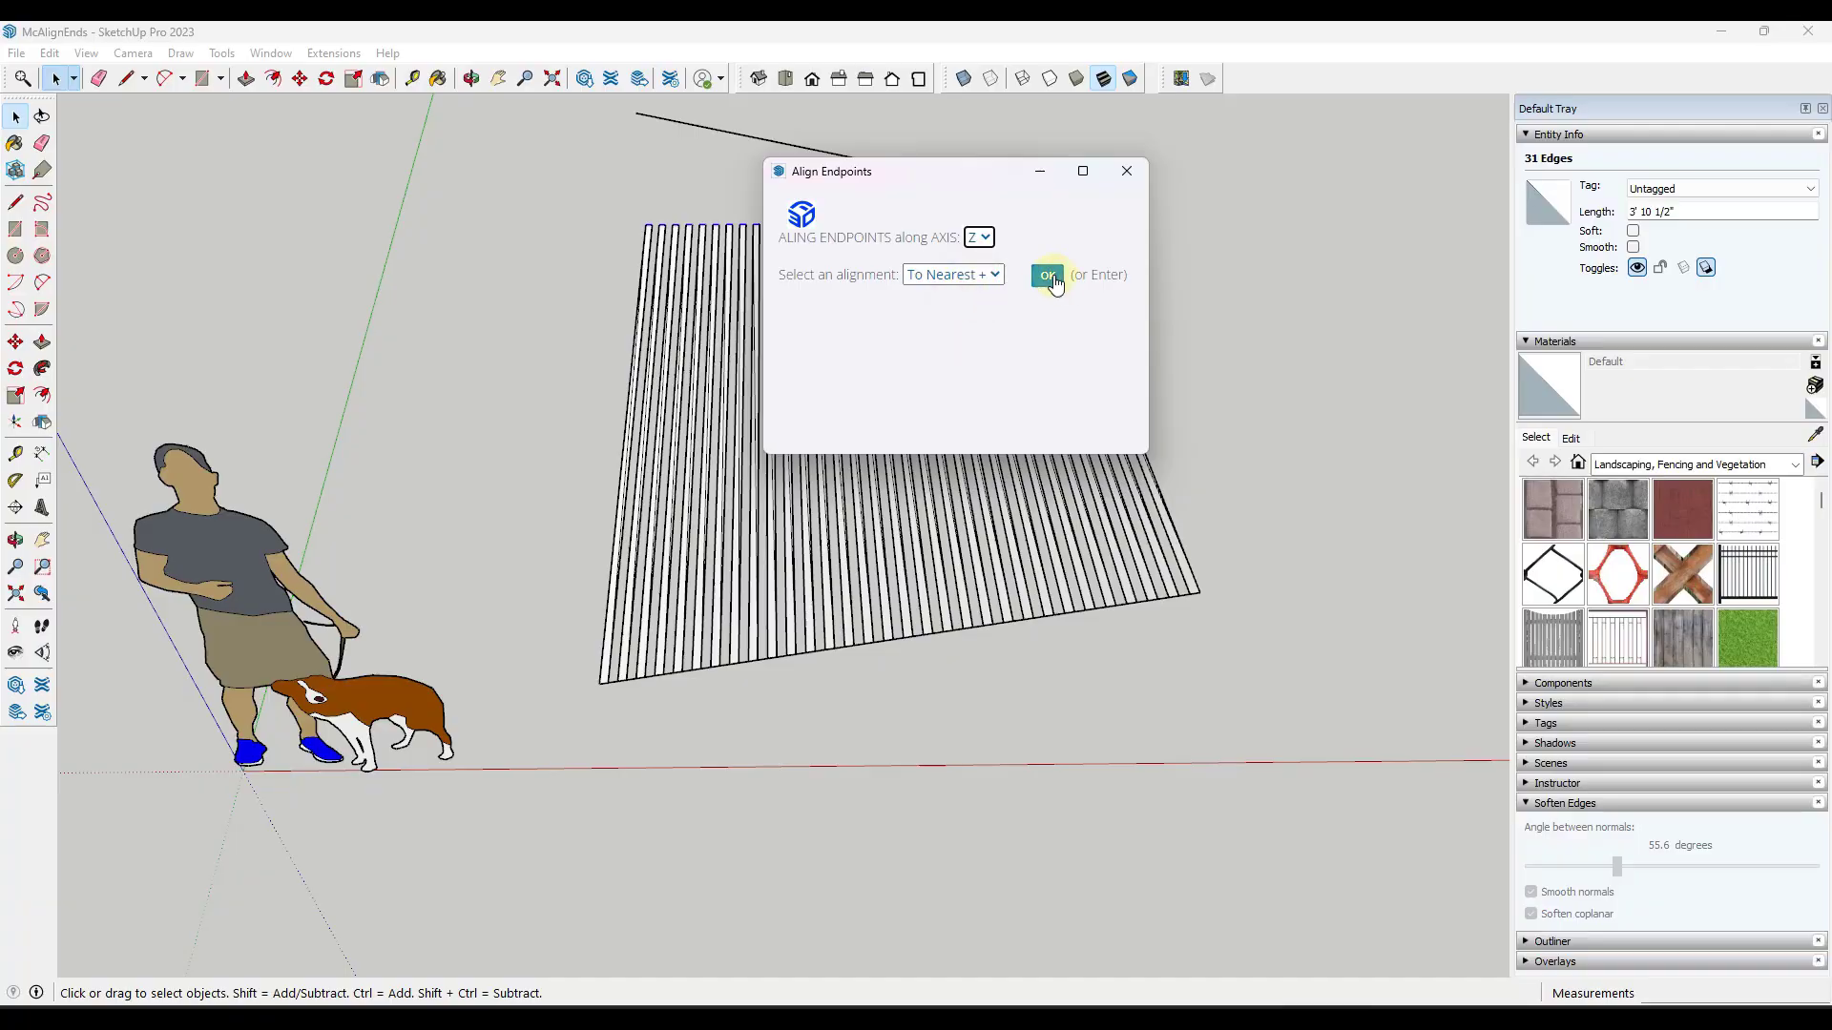
left_click(1046, 275)
- Orbit around the fence to inspect the resulting sloping sheet from the side
scroll(776, 564, "down", 3)
middle_click_drag(777, 564, 865, 424)
scroll(865, 424, "up", 5)
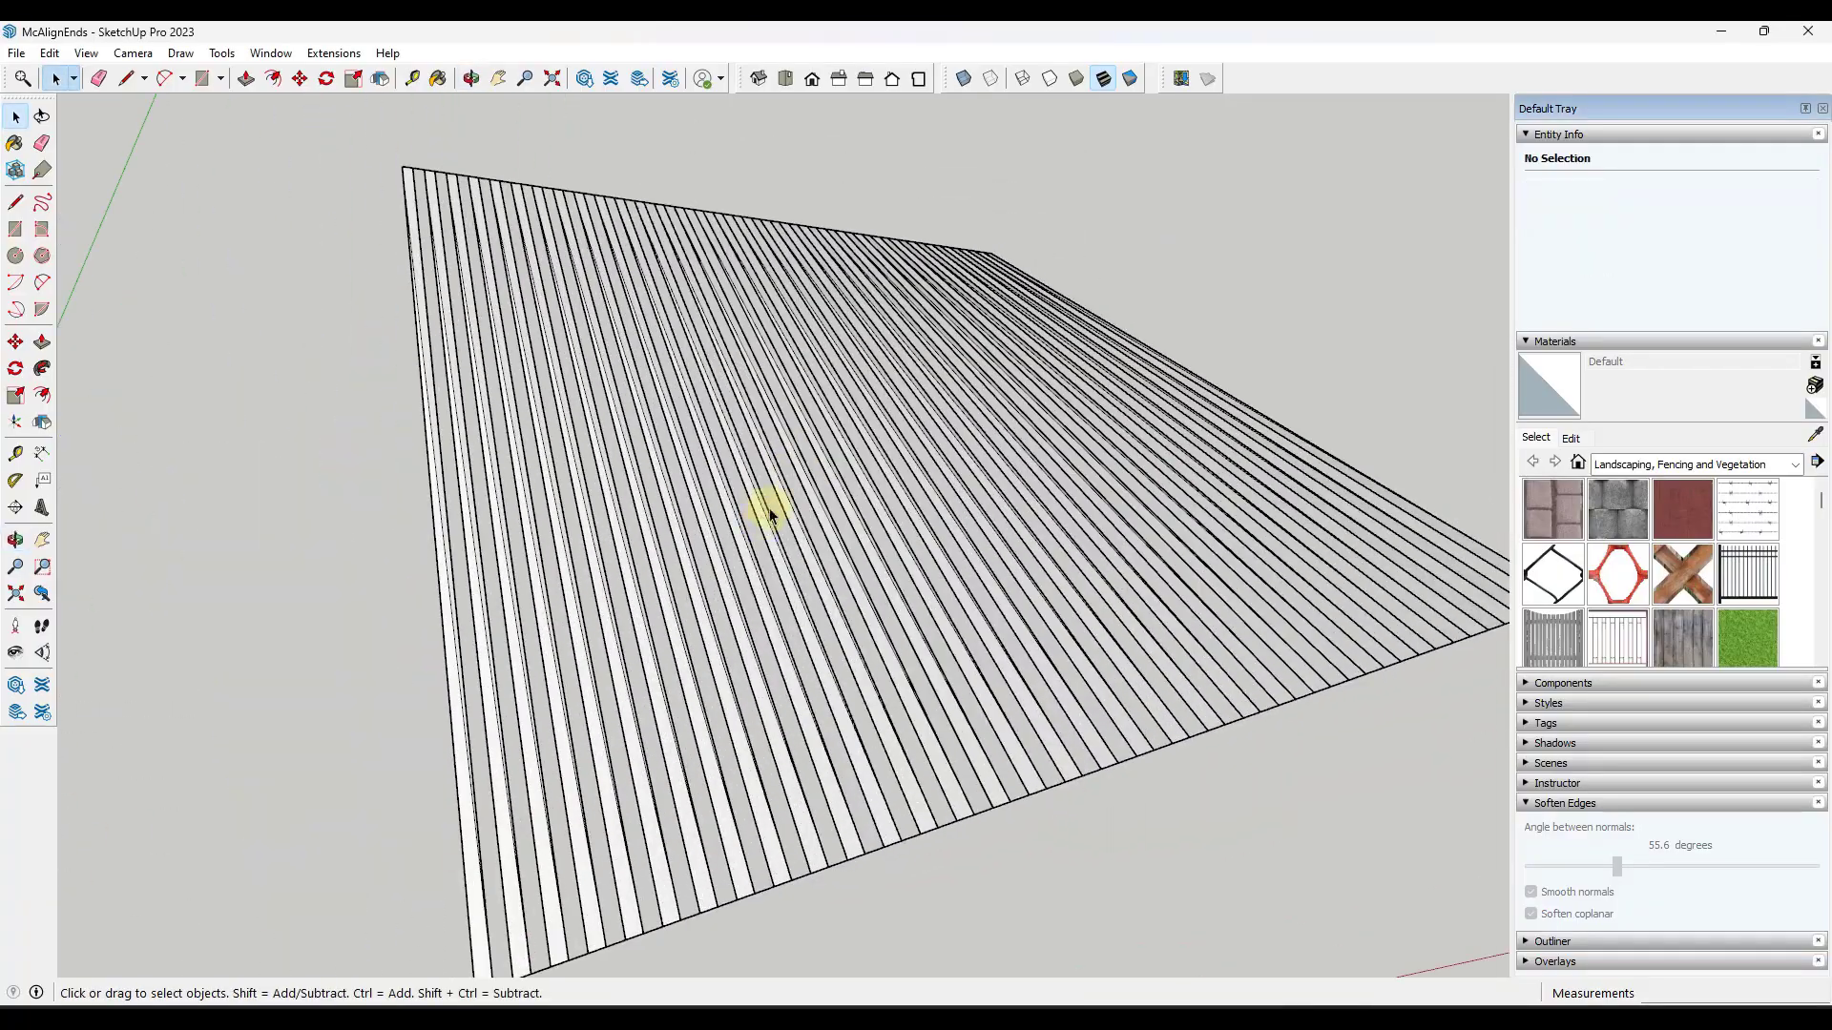
middle_click_drag(765, 507, 483, 478)
scroll(483, 478, "down", 3)
middle_click_drag(811, 464, 757, 449)
- Thicken the selected strip faces by 5/8" using the Fredo6 JointPushPull toolbar
right_click(1292, 75)
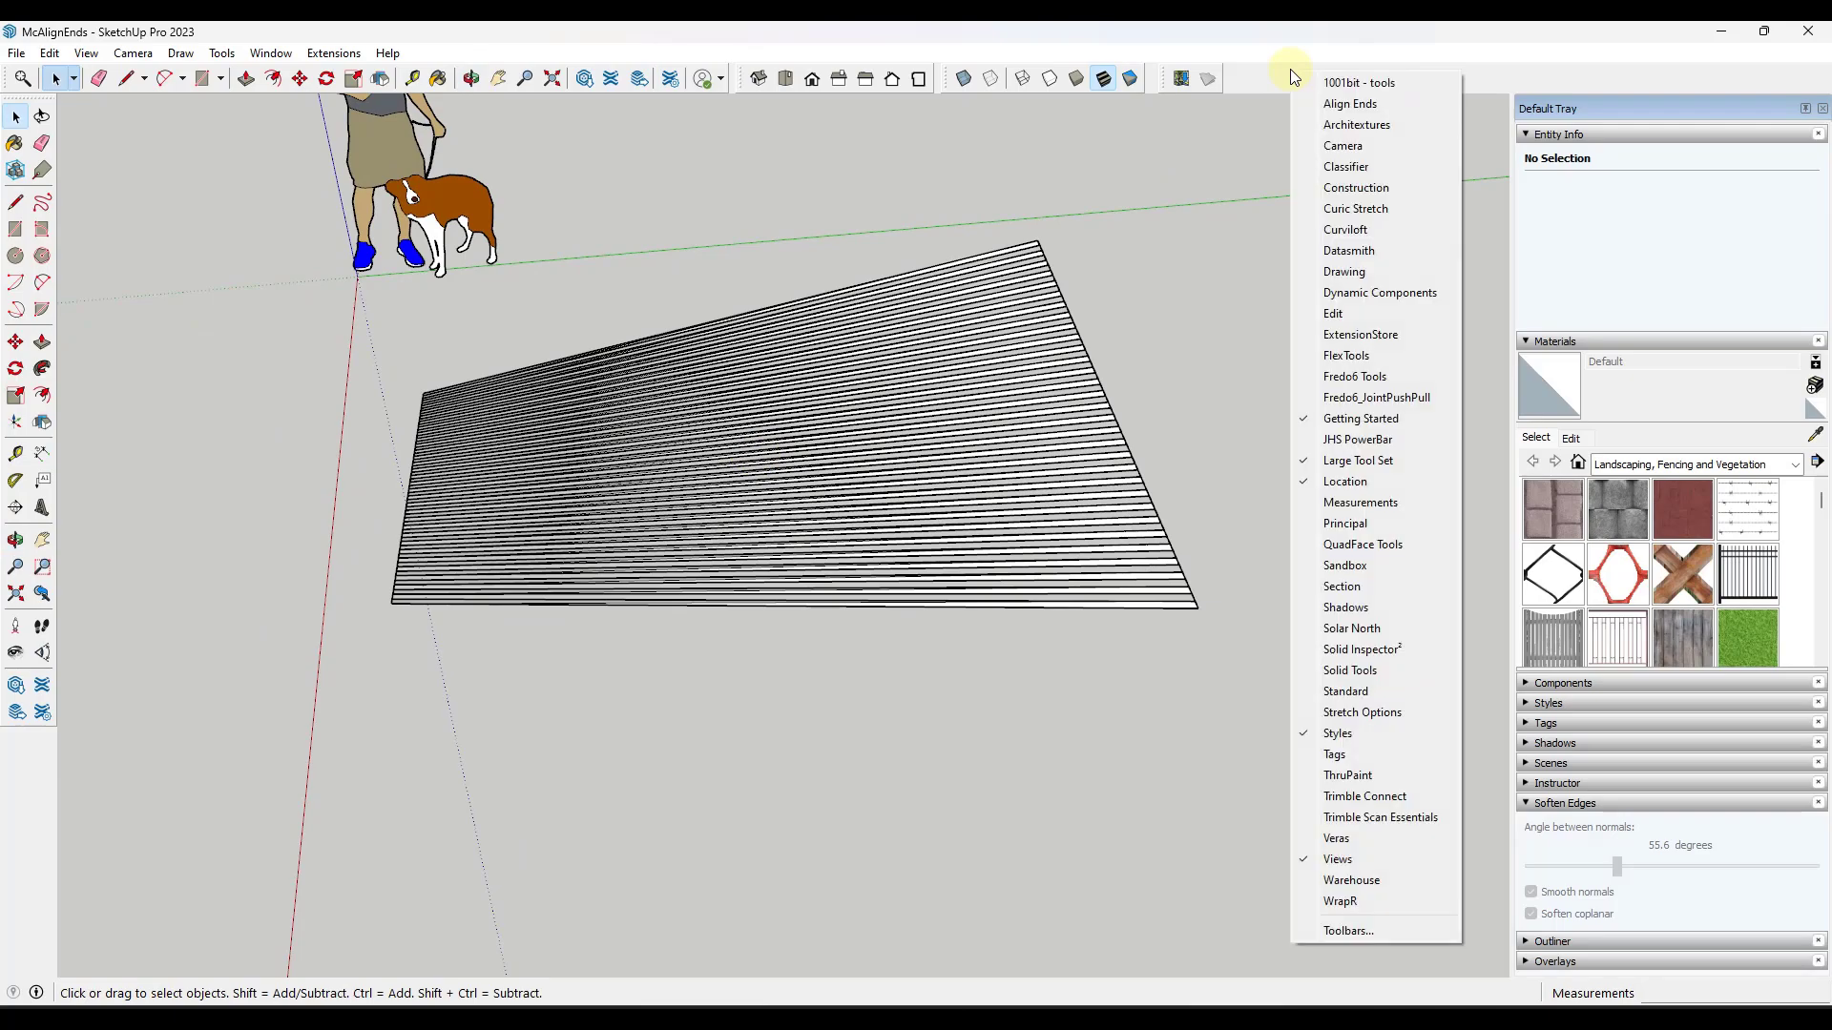
left_click(1395, 398)
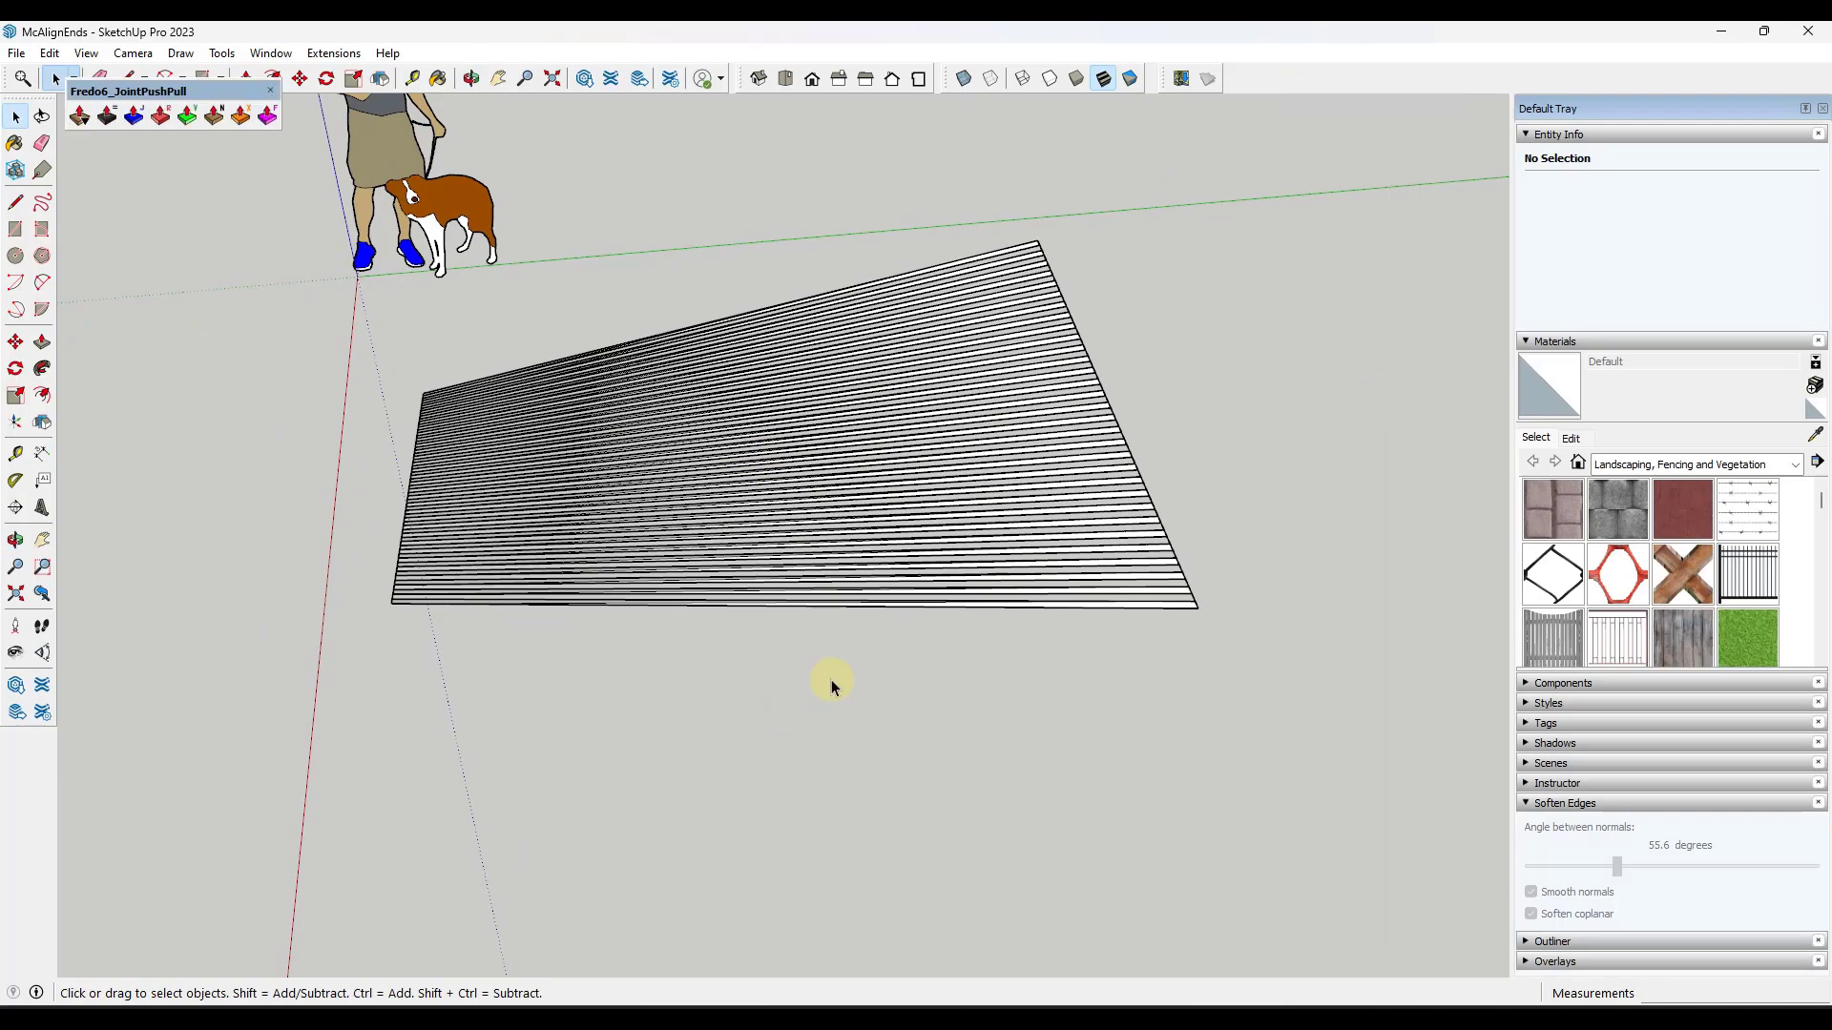
triple_click(716, 291)
middle_click_drag(715, 291, 283, 266)
left_click(128, 119)
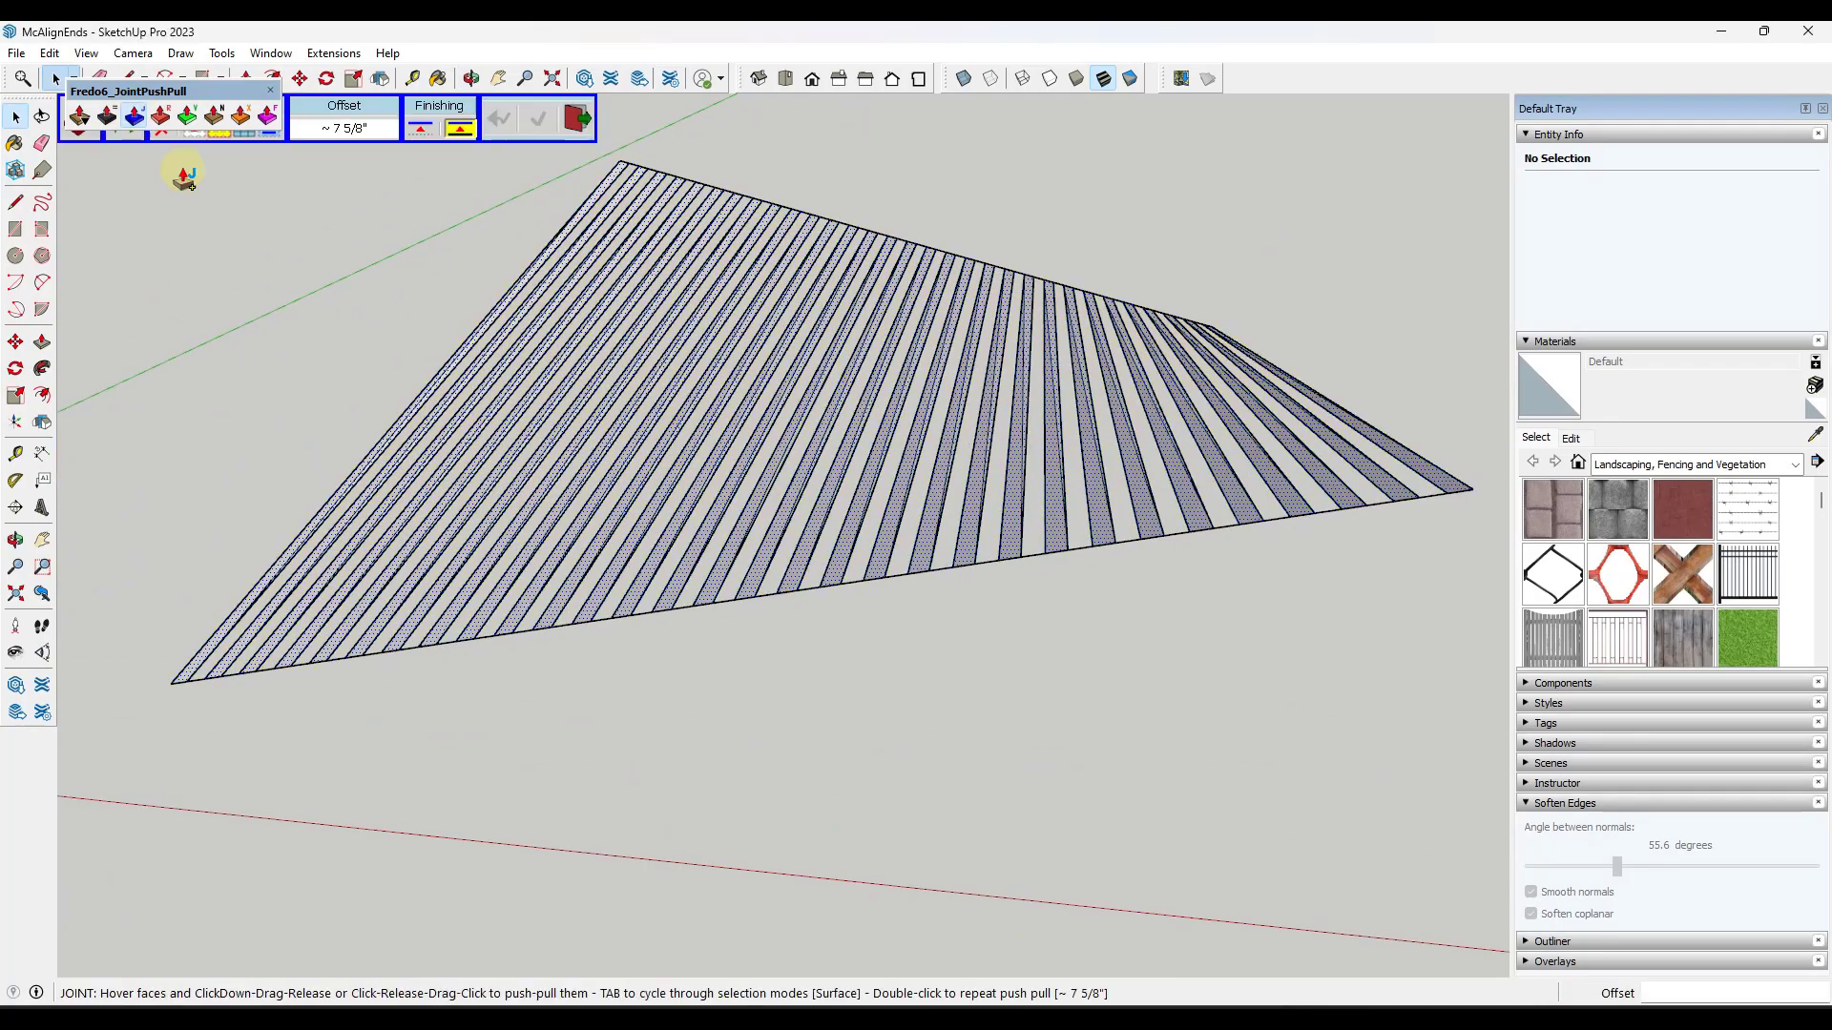
scroll(491, 597, "up", 3)
left_click(490, 611)
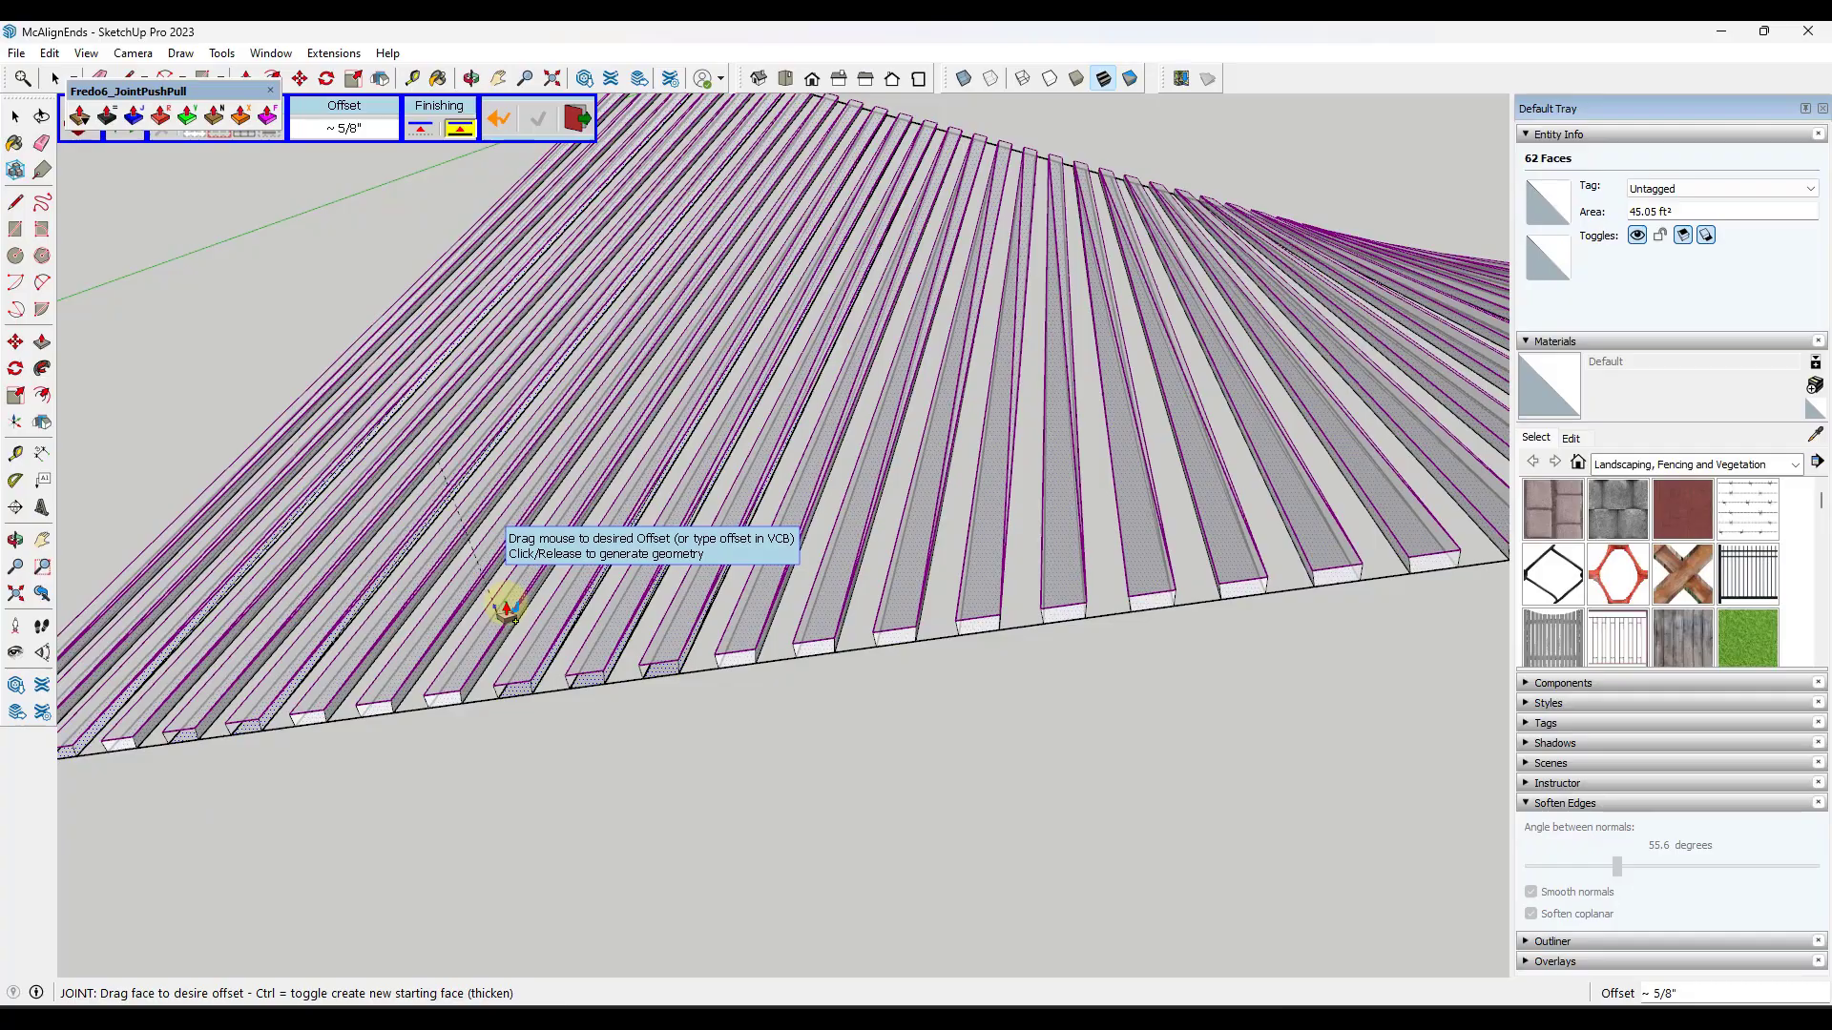
left_click(503, 601)
- Orbit and zoom around the new beam grid, moving the tool palette off the view
middle_click_drag(879, 491, 993, 617)
scroll(825, 658, "down", 2)
scroll(1117, 318, "down", 3)
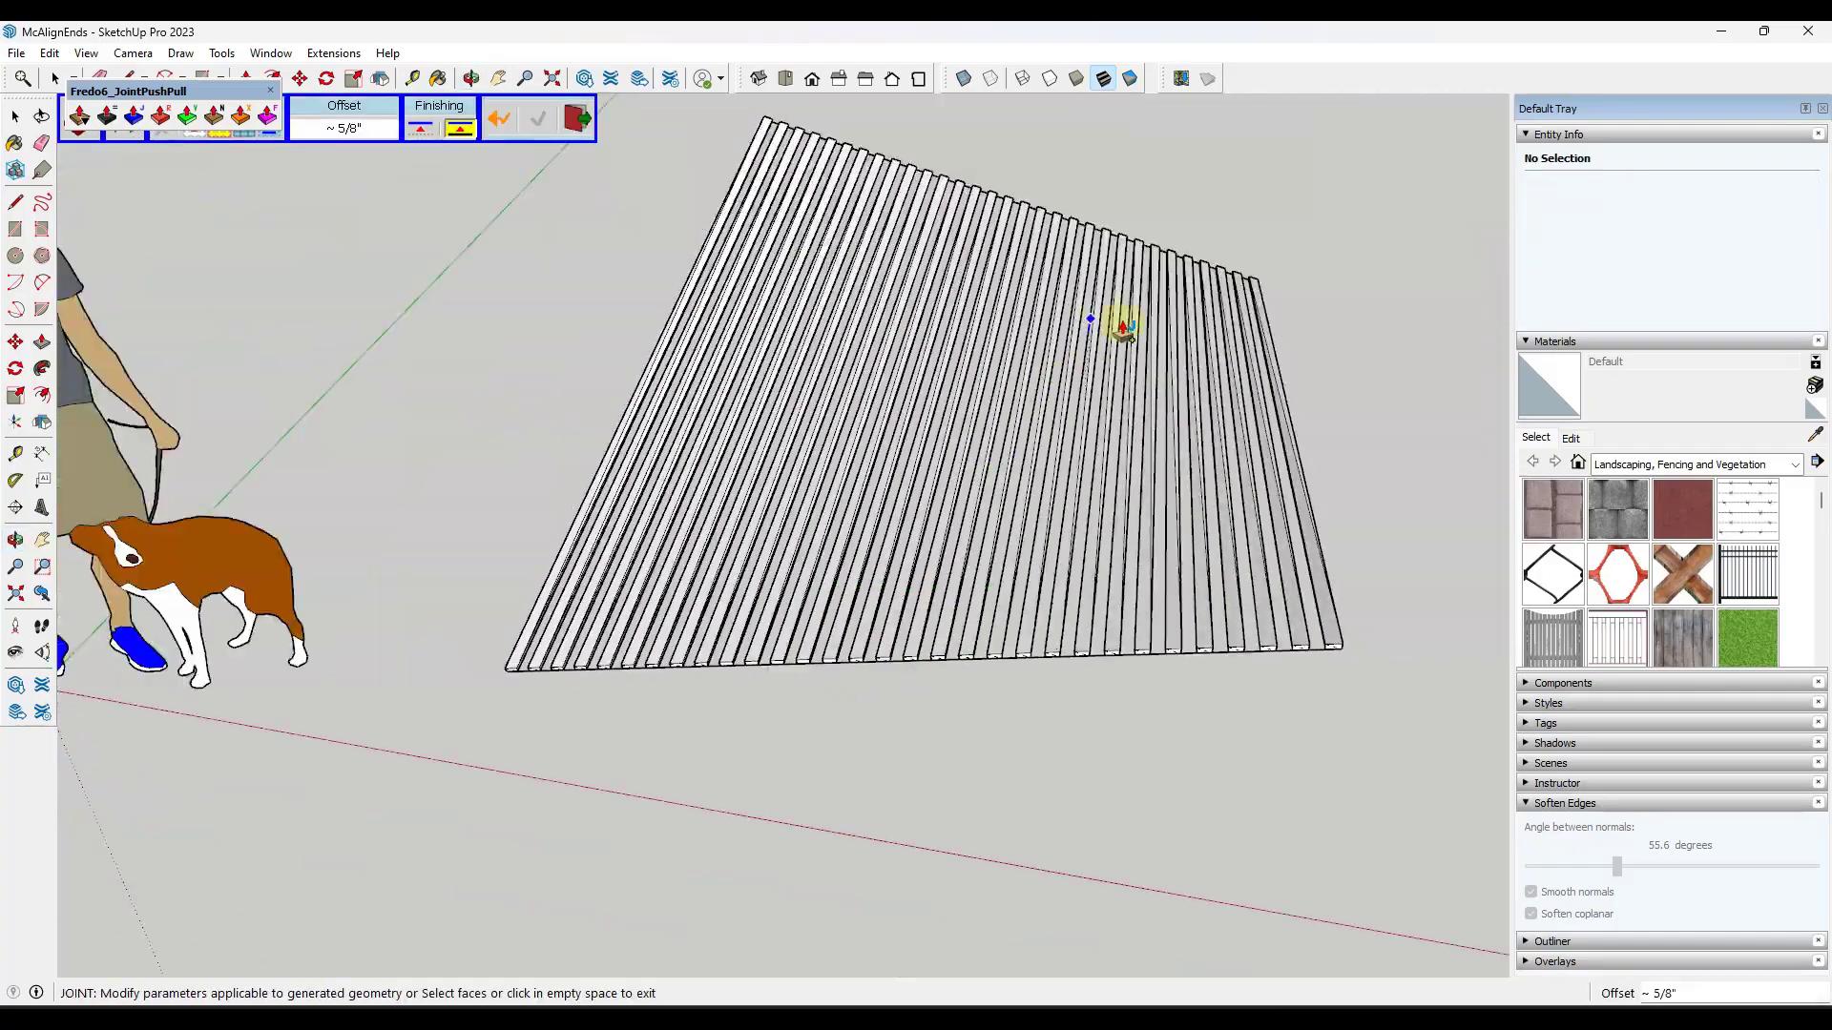
scroll(1177, 462, "up", 3)
middle_click_drag(1177, 462, 1132, 376)
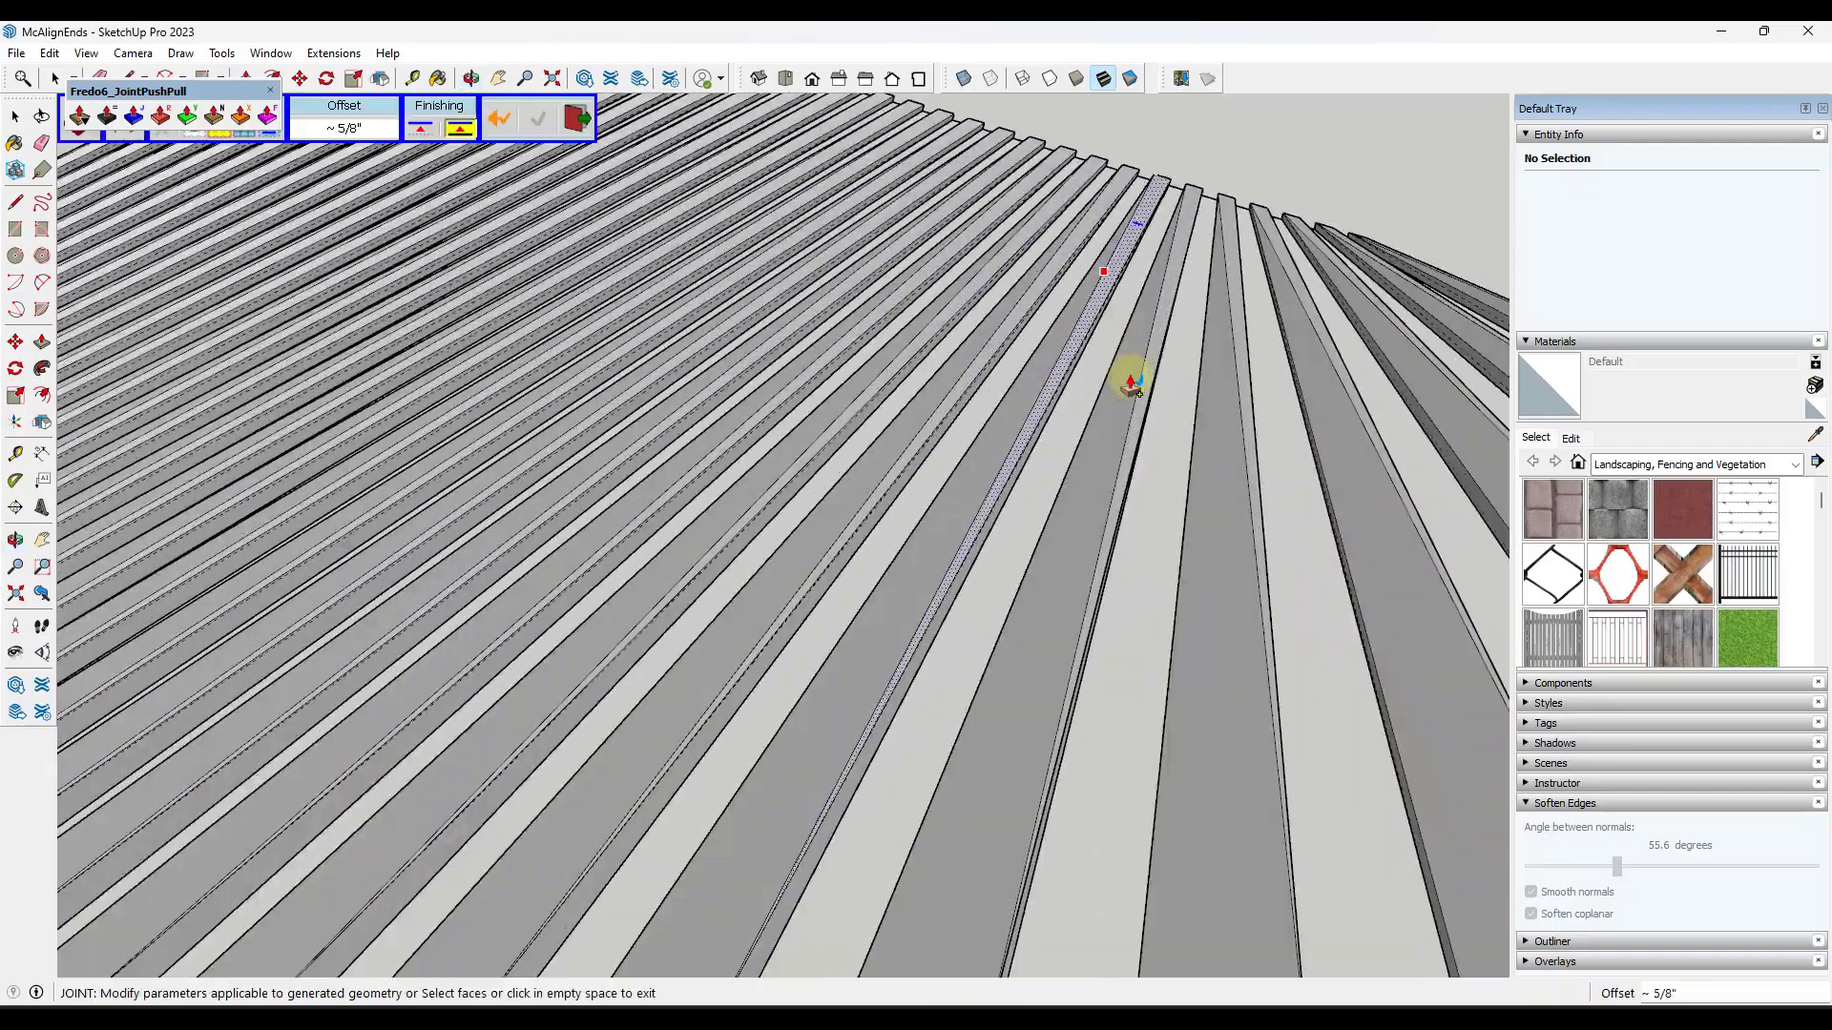
scroll(982, 376, "down", 3)
scroll(982, 375, "up", 3)
middle_click_drag(982, 376, 1042, 474)
scroll(912, 503, "down", 3)
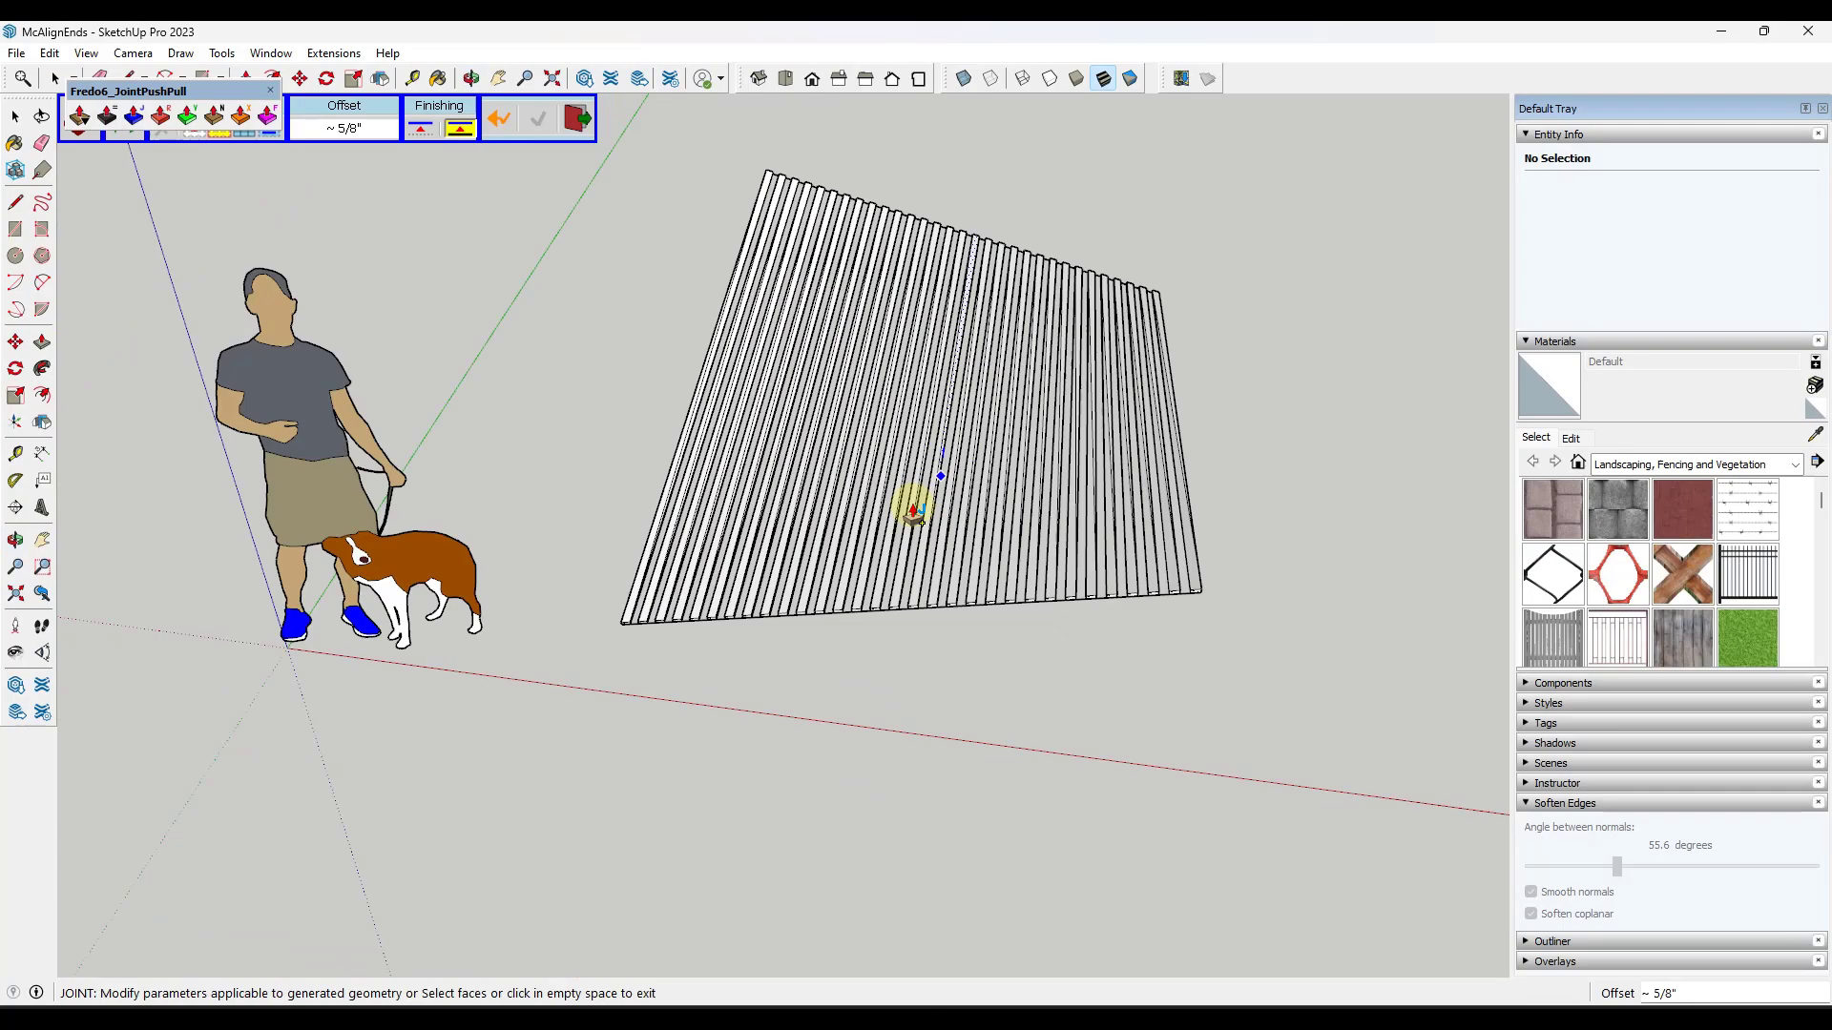
middle_click_drag(912, 503, 1071, 334)
scroll(1056, 320, "up", 3)
scroll(1056, 321, "up", 2)
left_click_drag(160, 92, 158, 174)
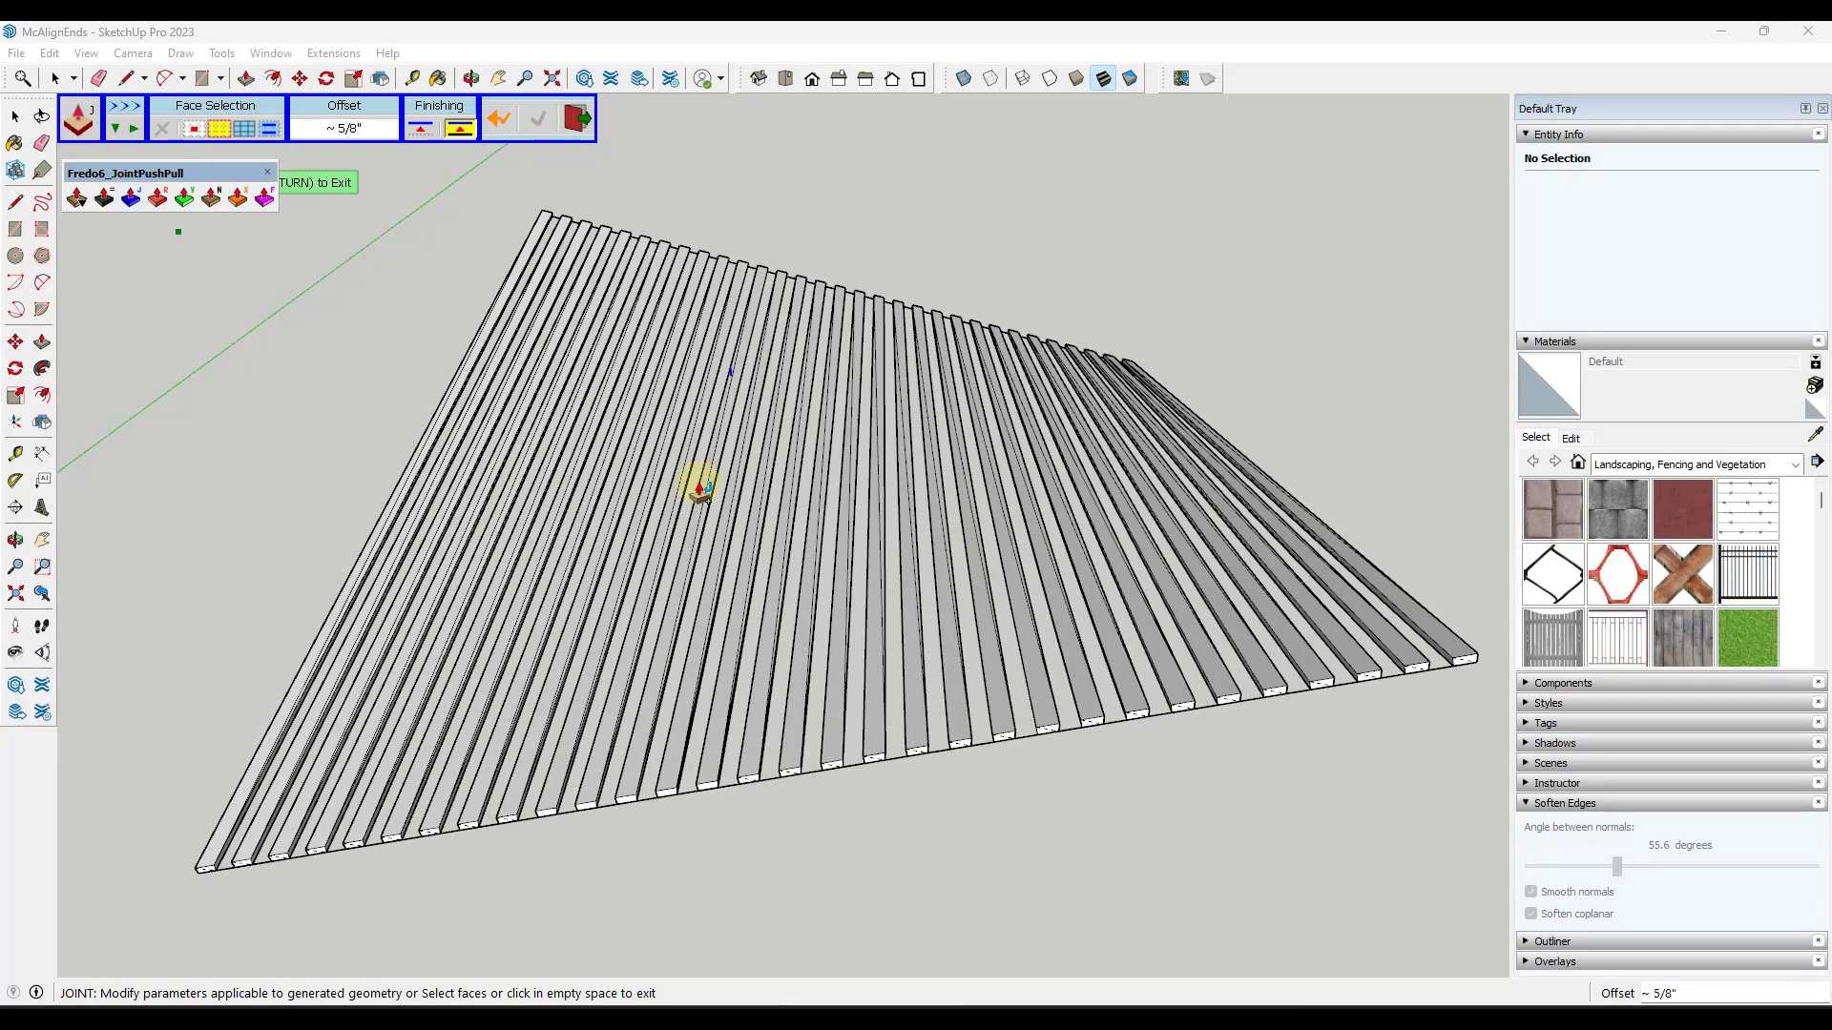
middle_click_drag(703, 480, 805, 625)
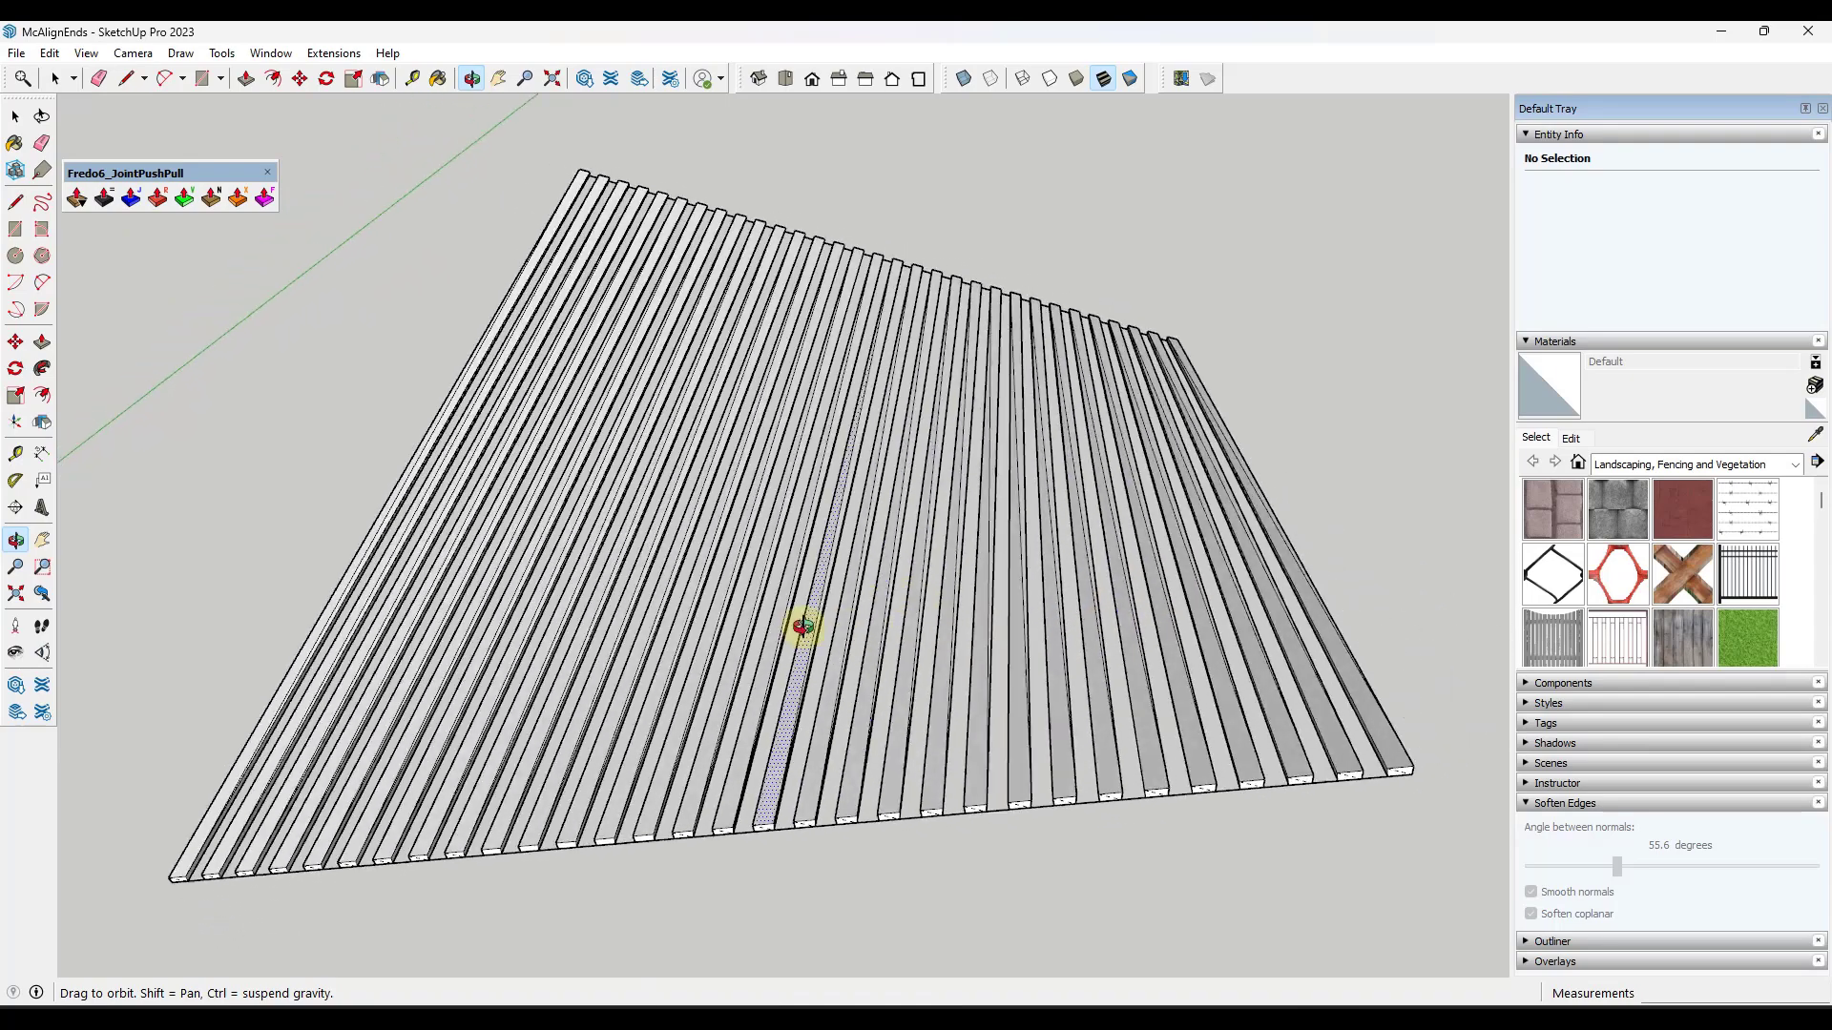
left_click_drag(683, 380, 981, 196)
- Clear the selection, zoom out and pan right to centre the wavy post fence
left_click(913, 233)
scroll(895, 438, "down", 5)
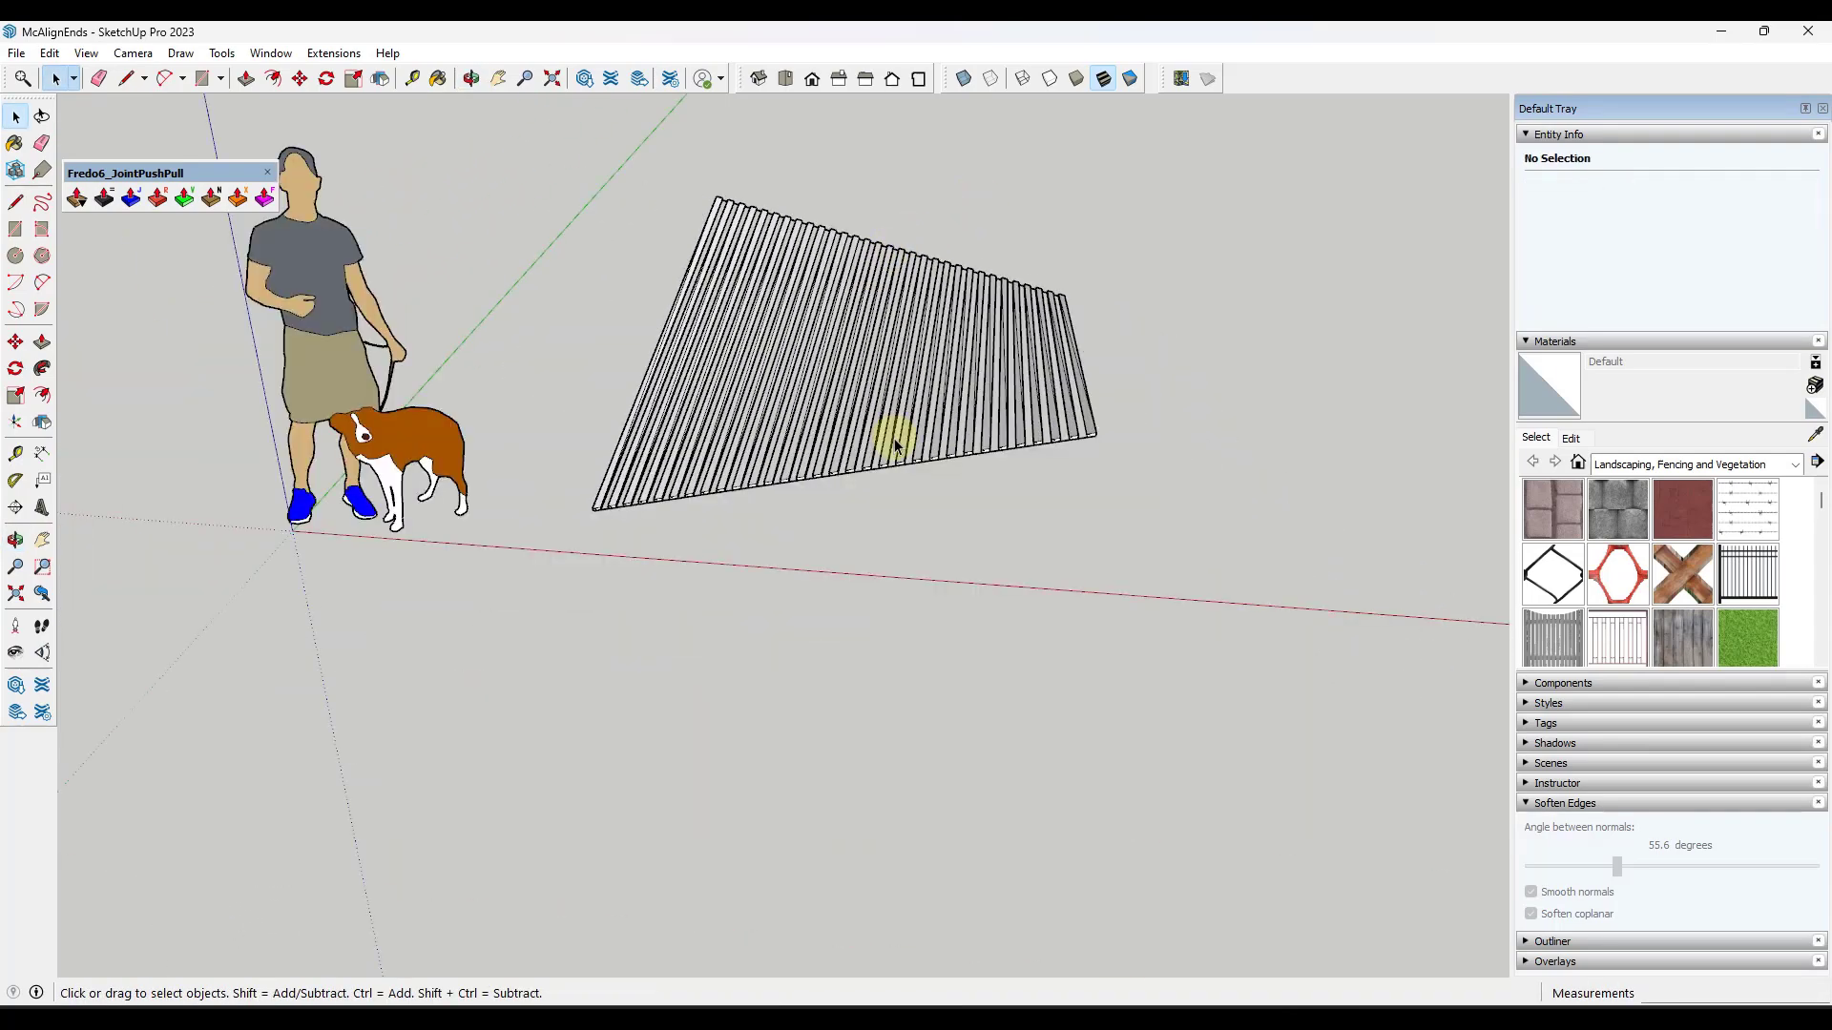
middle_click_drag(895, 438, 863, 360)
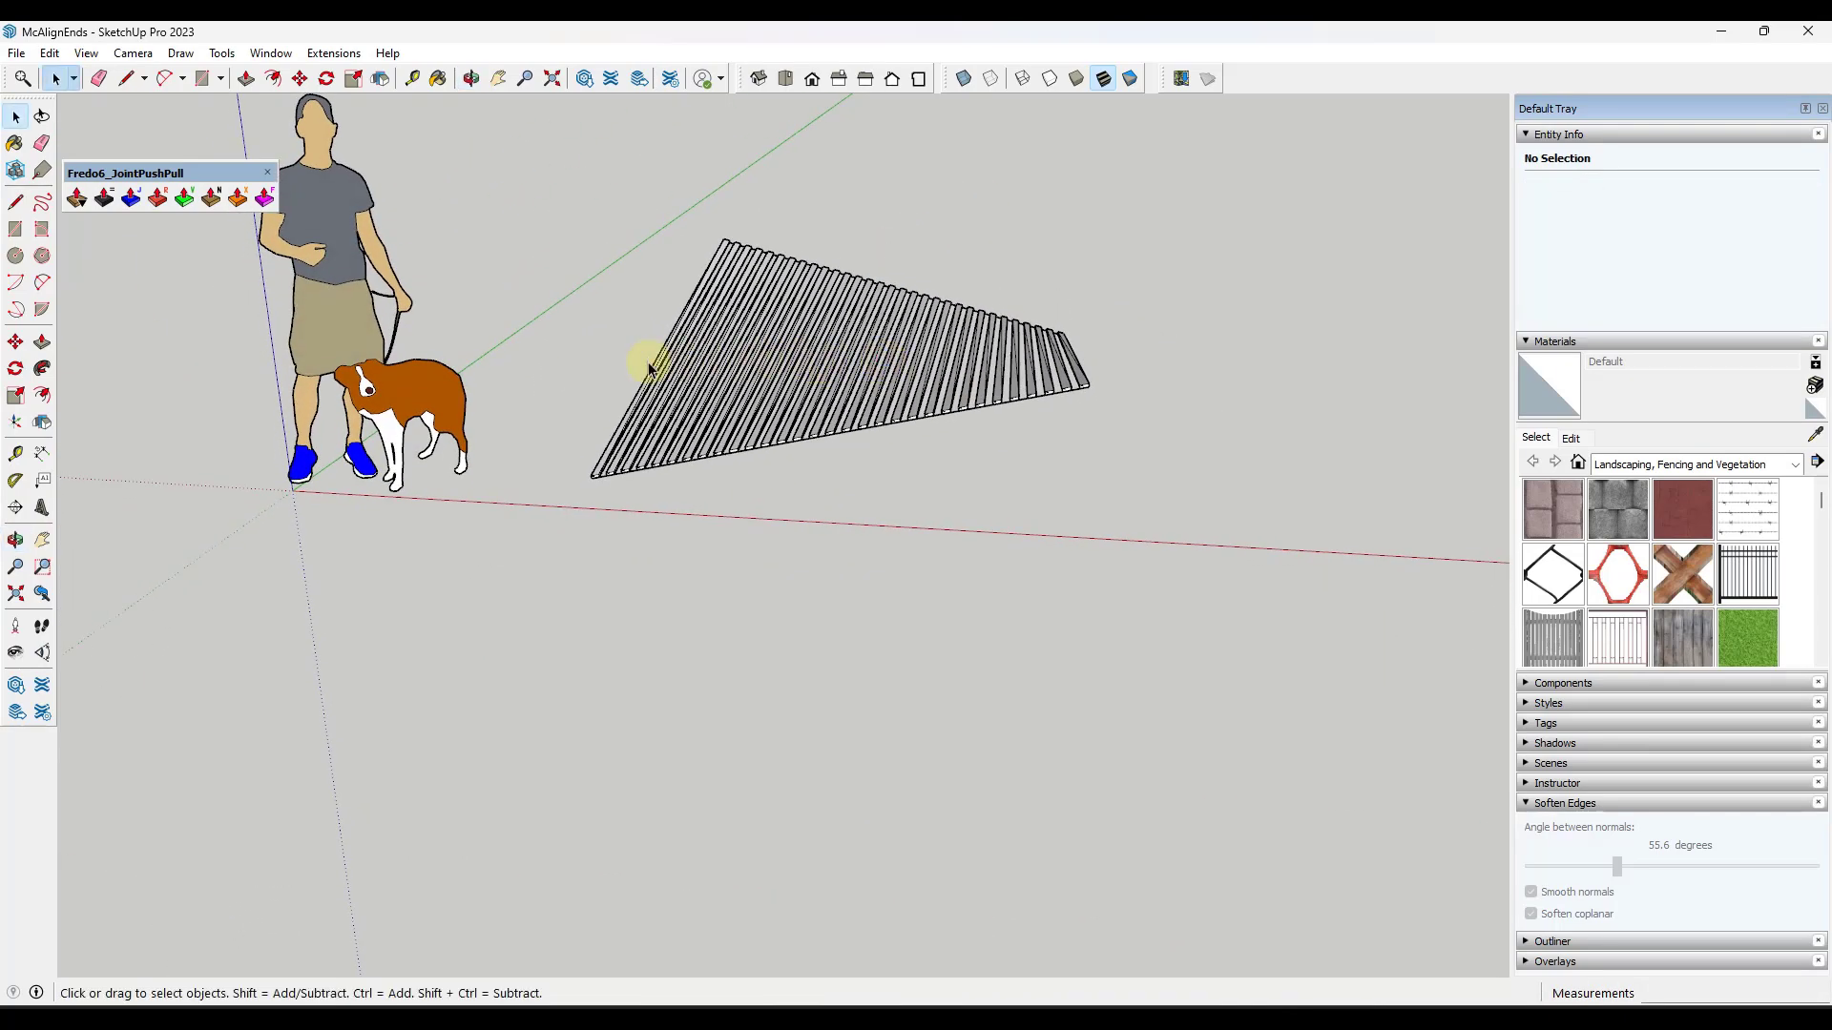
middle_click_drag(646, 360, 621, 360)
middle_click_drag(684, 306, 679, 377)
key("space")
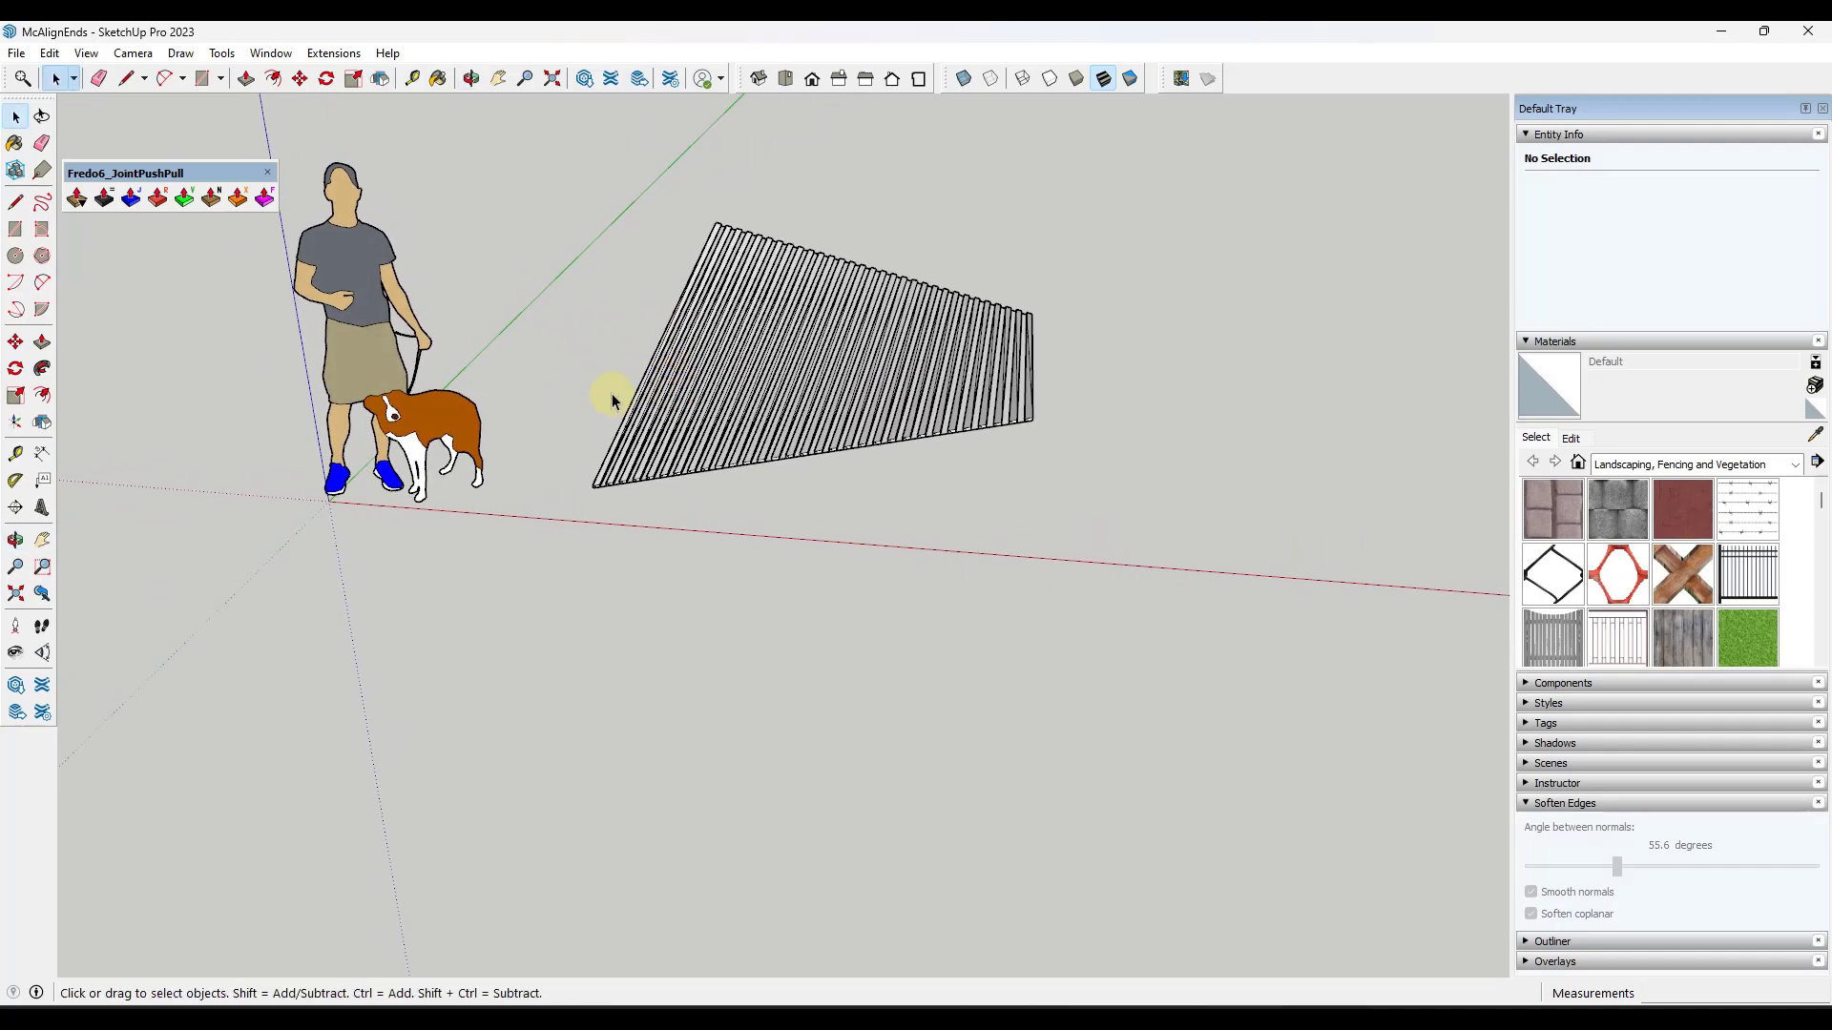
scroll(610, 393, "down", 6)
scroll(1461, 381, "up", 1)
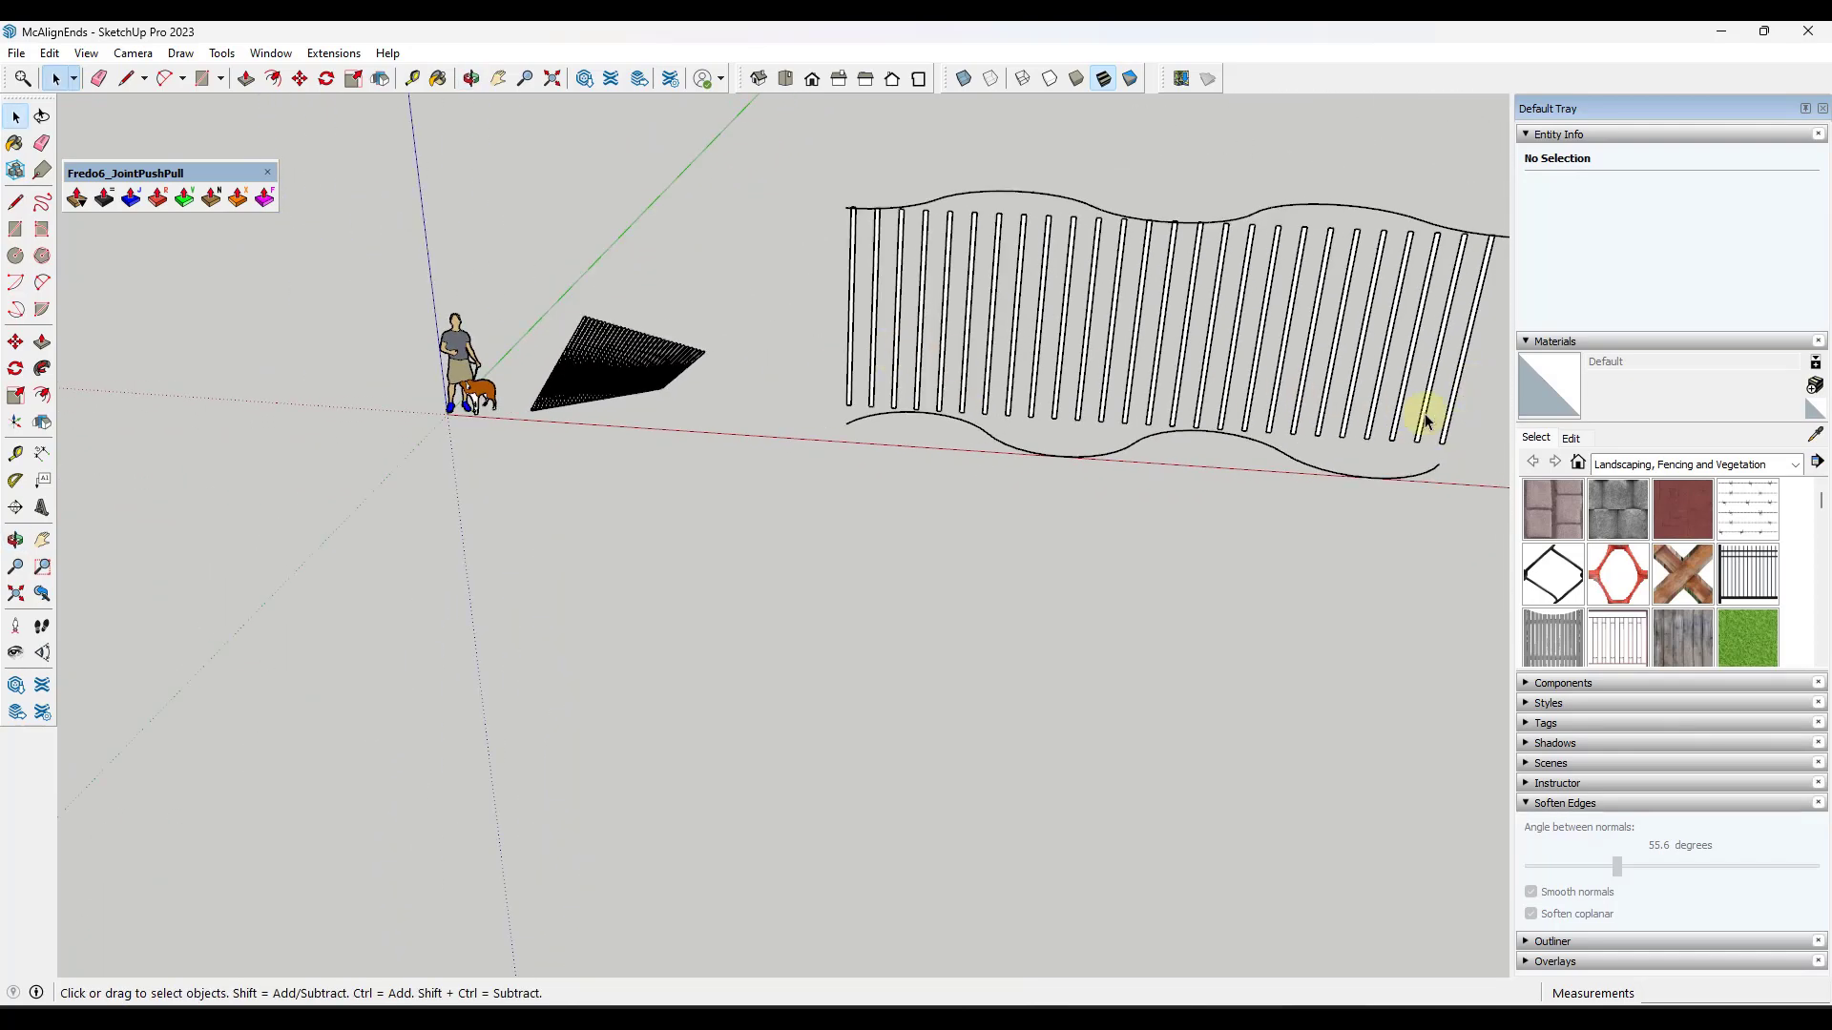
middle_click_drag(1371, 417, 1222, 335, "shift")
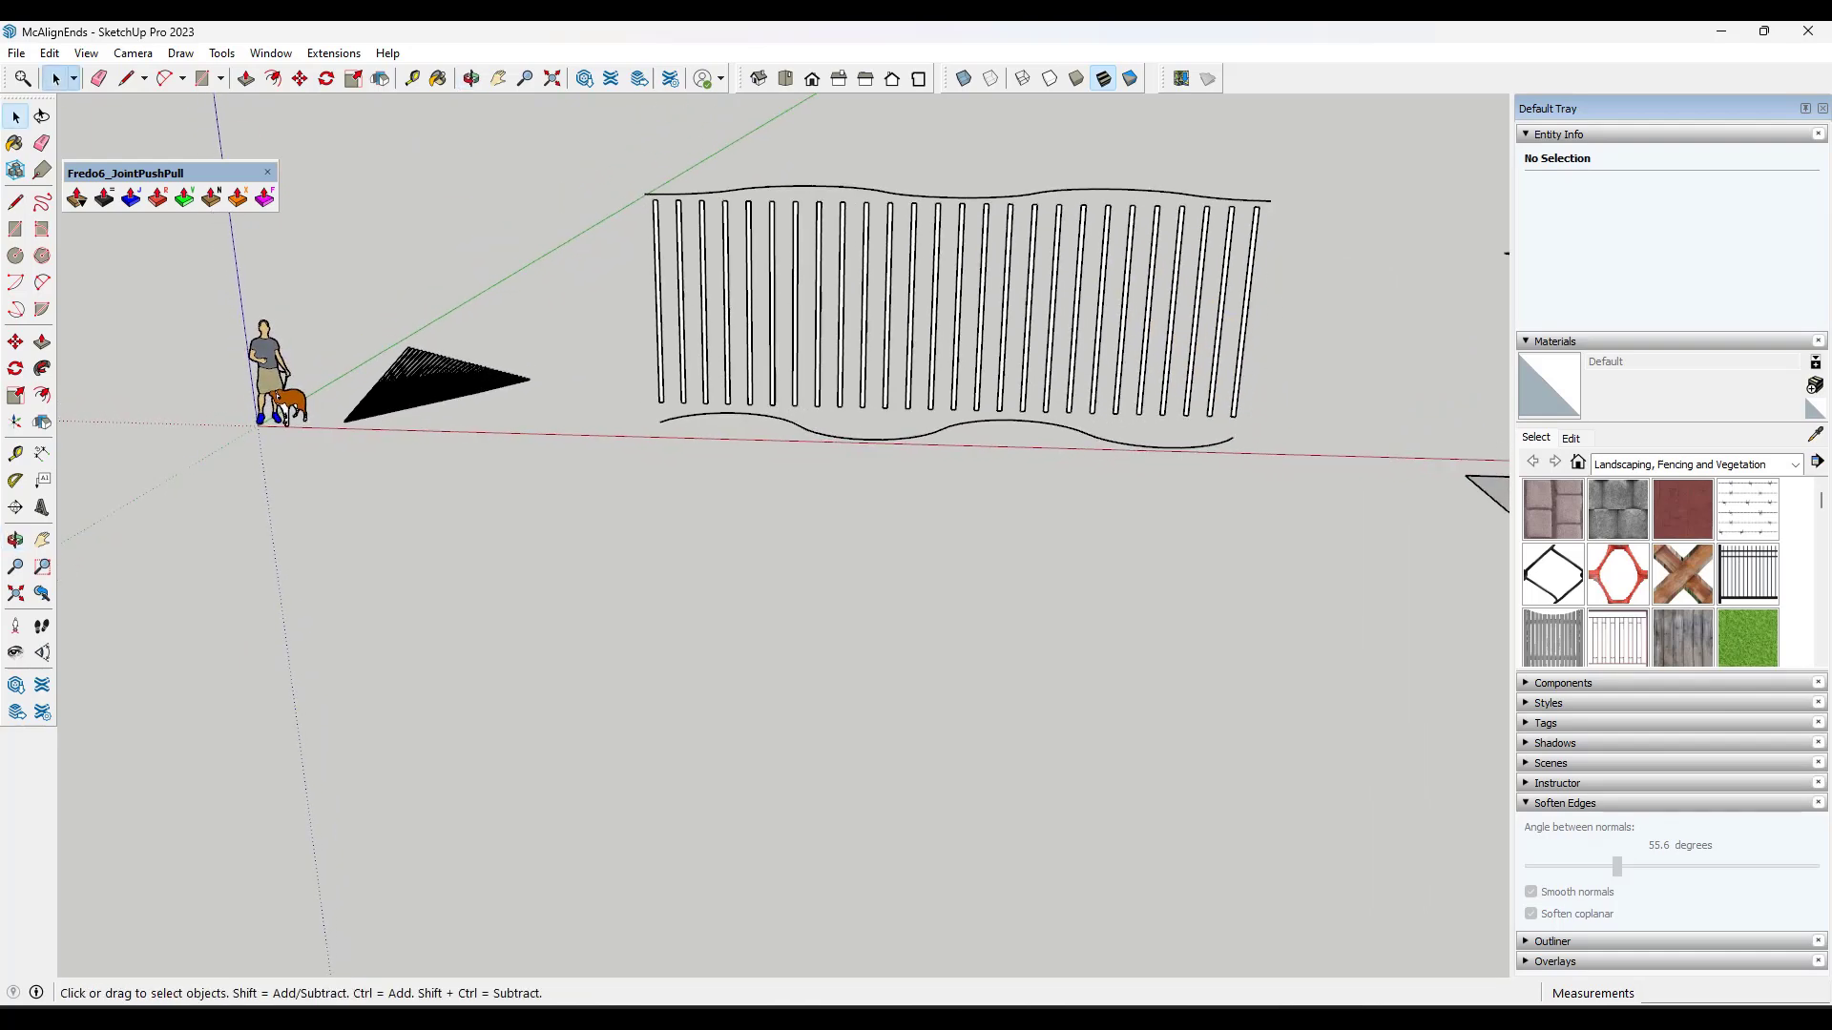
- Look along the slanted-post wall beside the WELCOME TO DEN billboard in Denver Street View
key("alt+Tab")
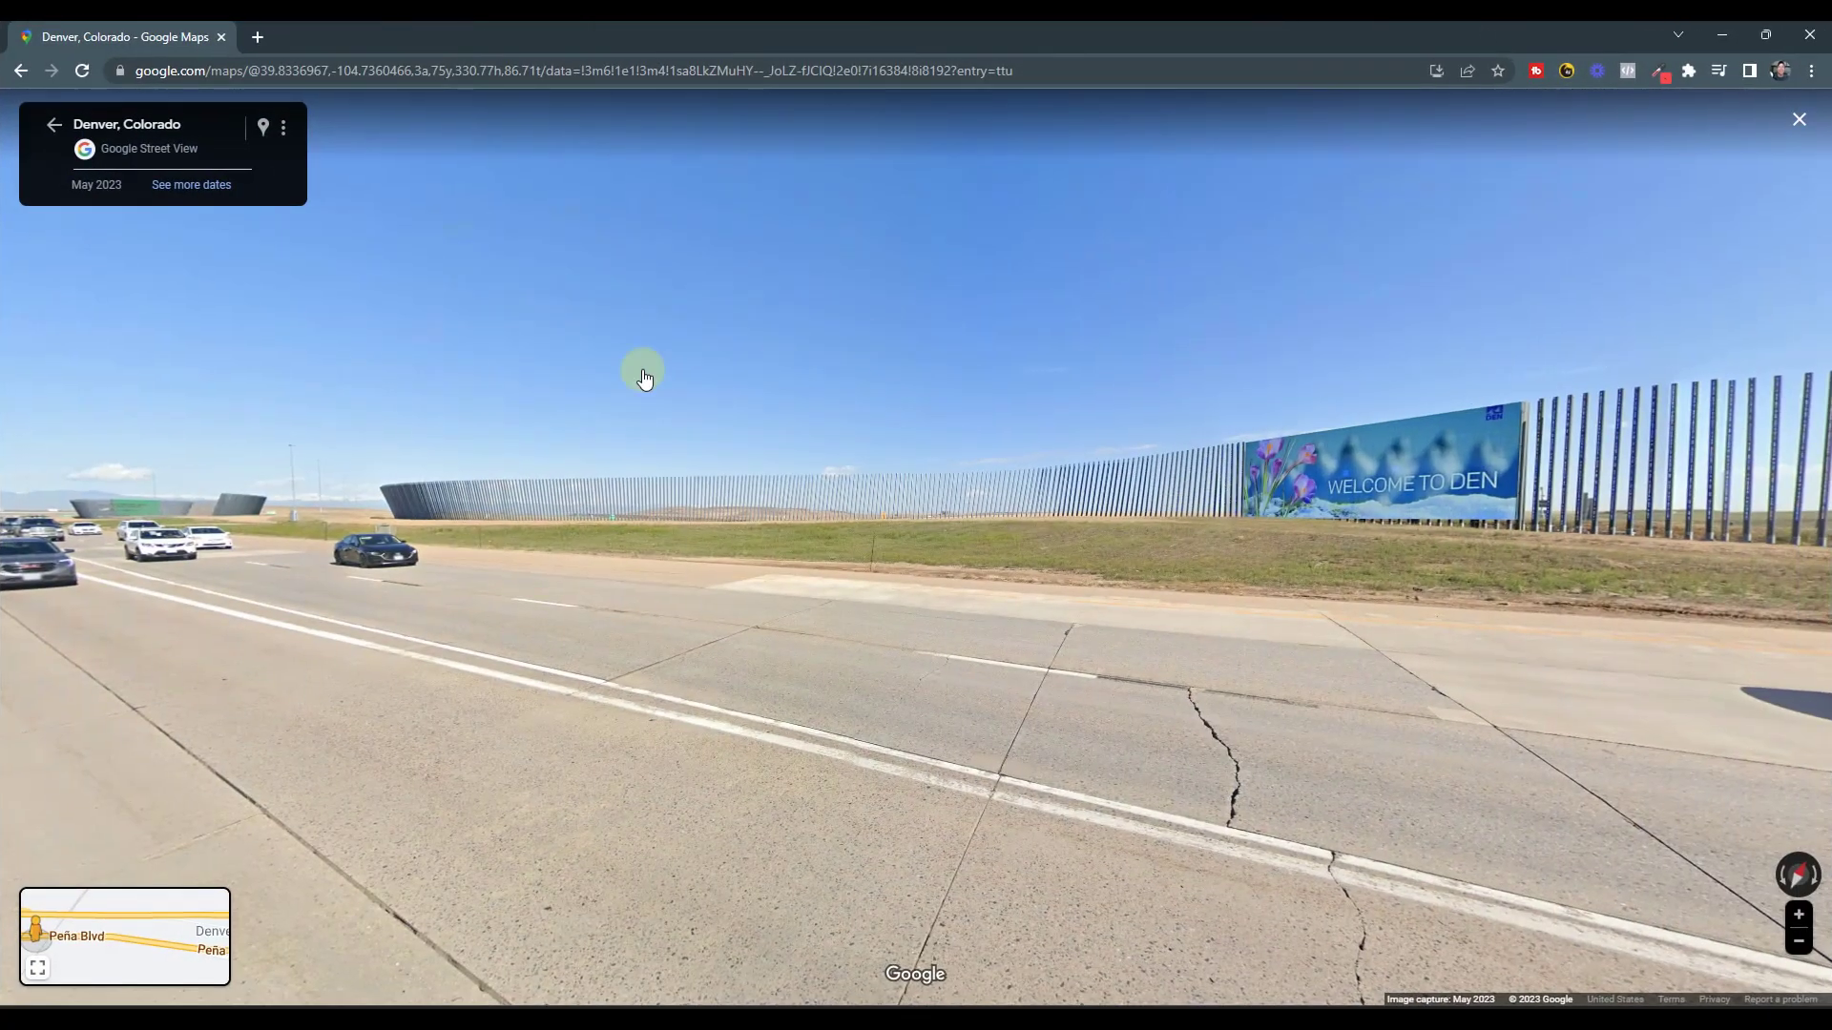
left_click_drag(1223, 568, 837, 601)
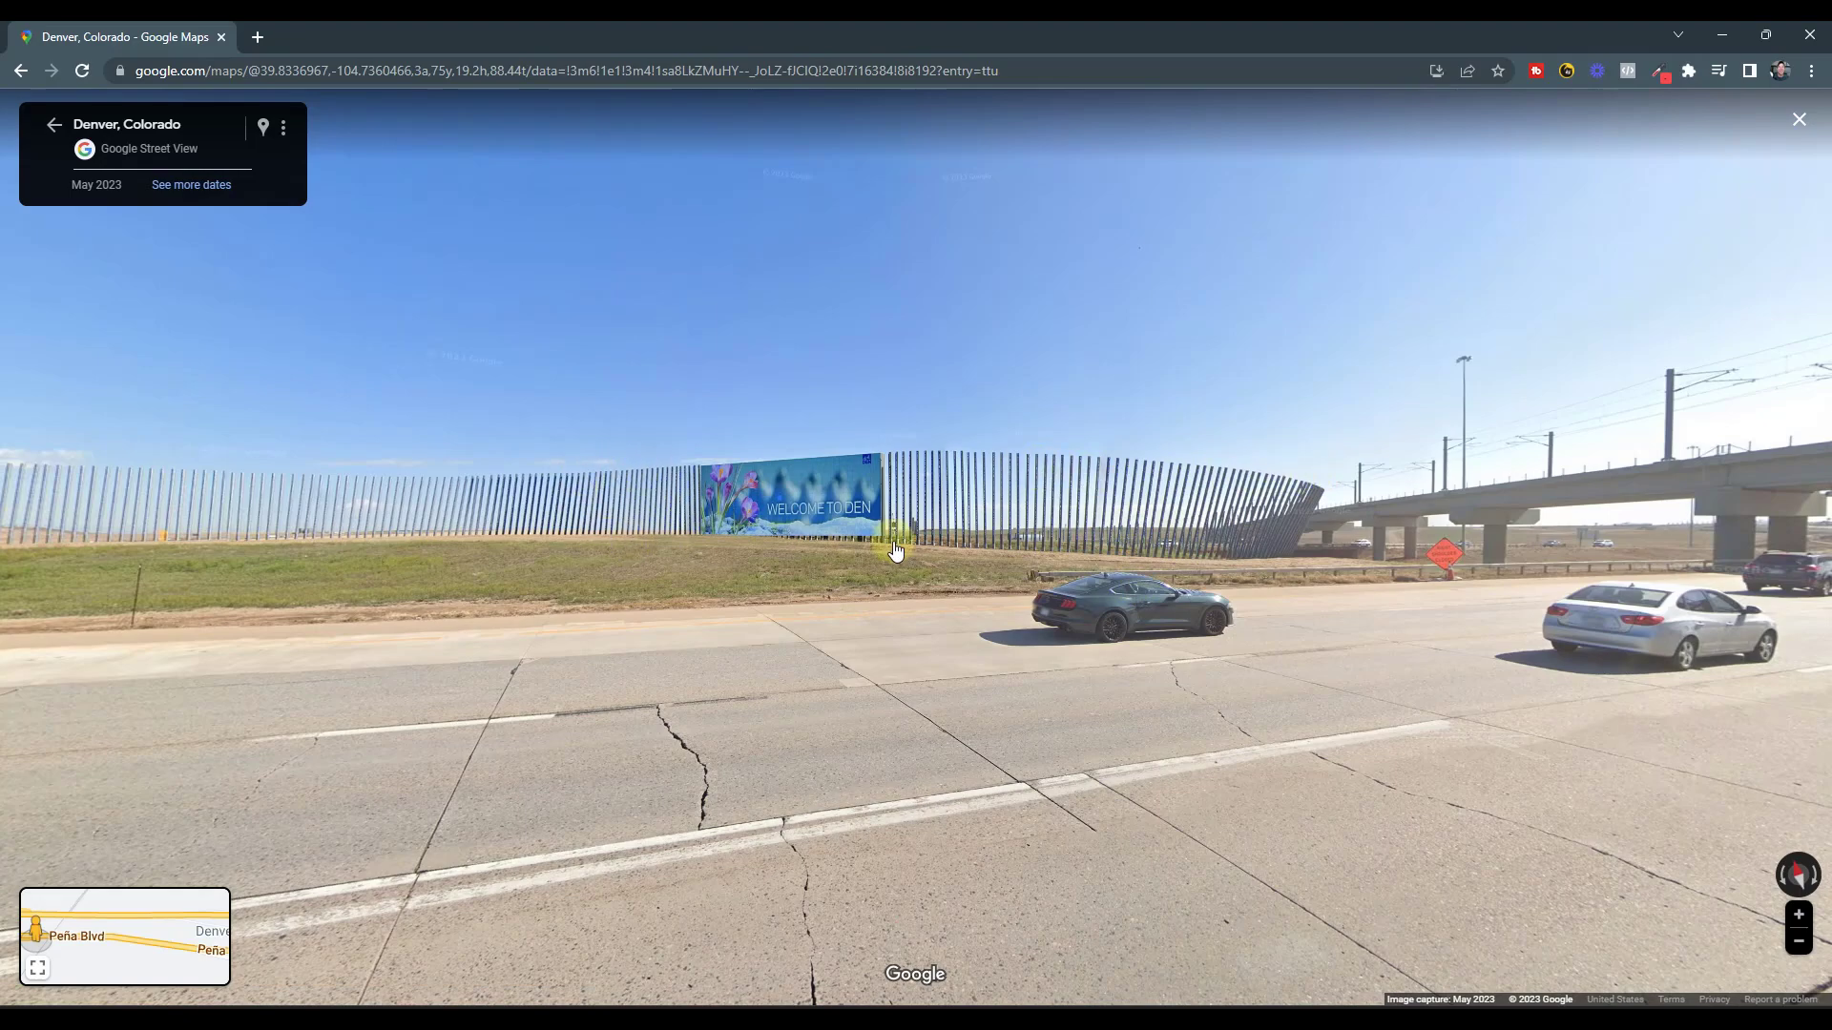
left_click_drag(1118, 553, 1337, 524)
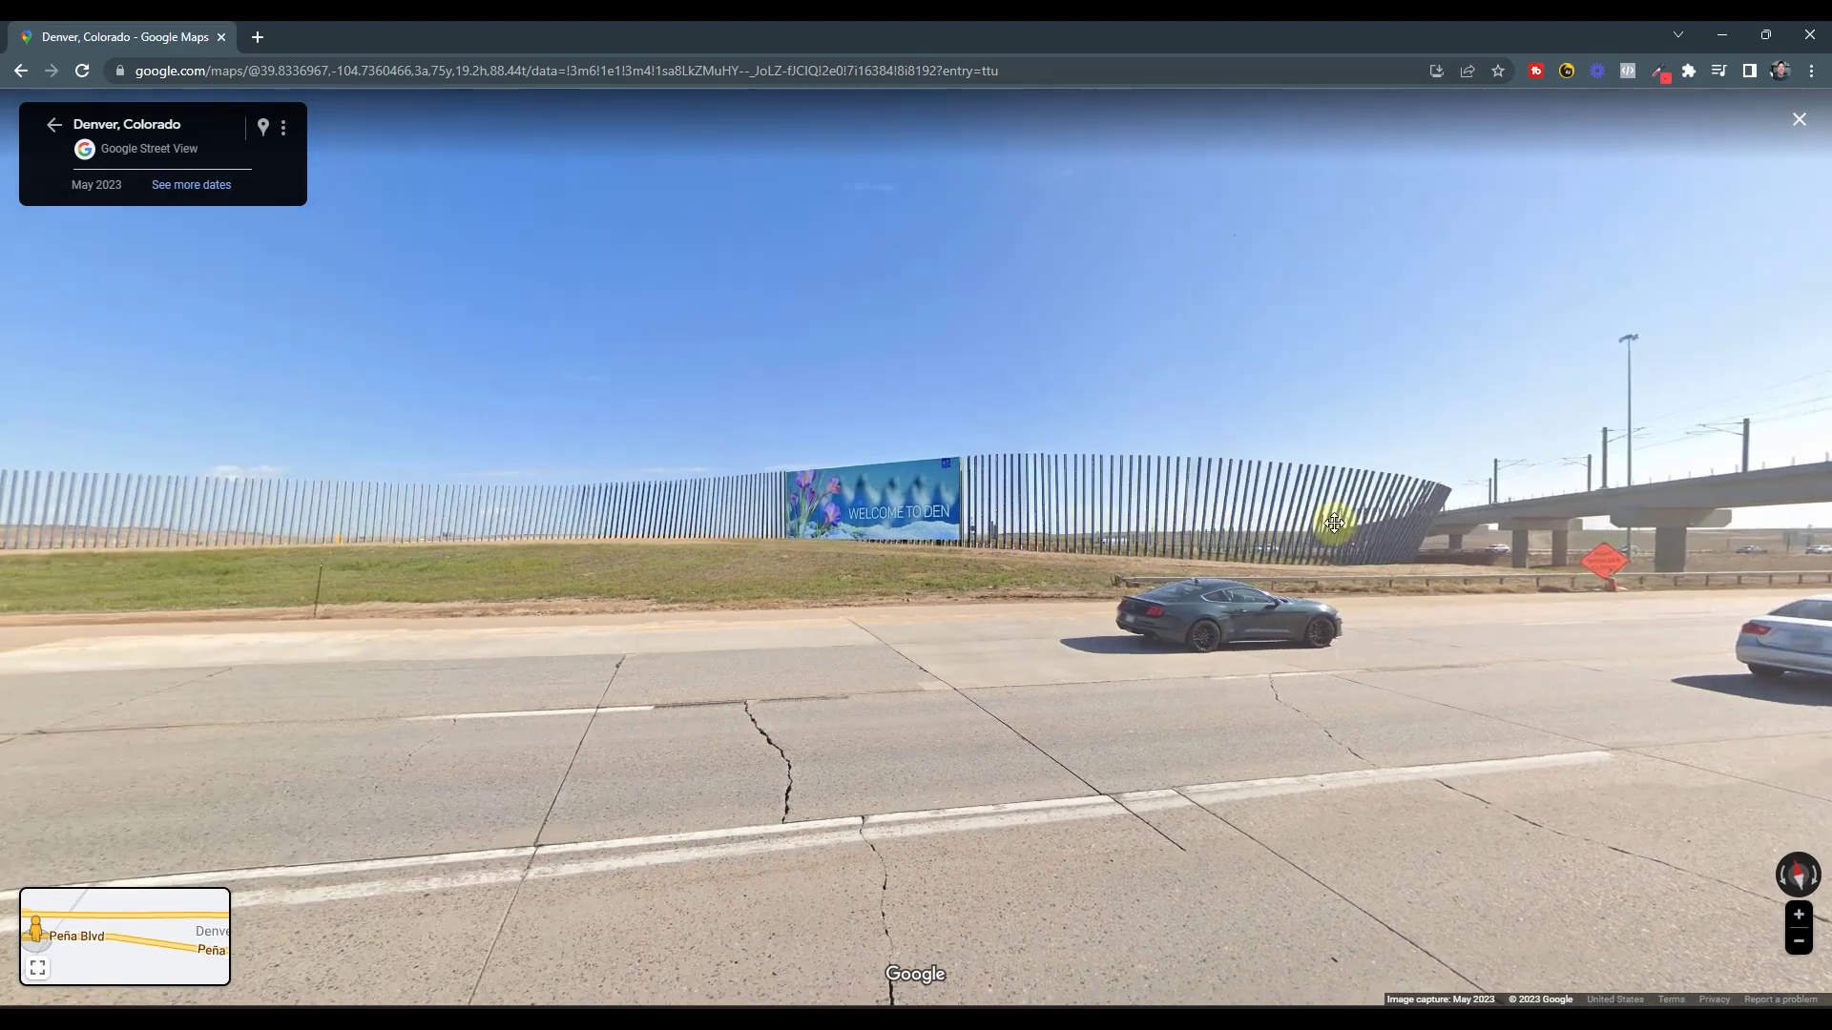
left_click_drag(1122, 582, 887, 605)
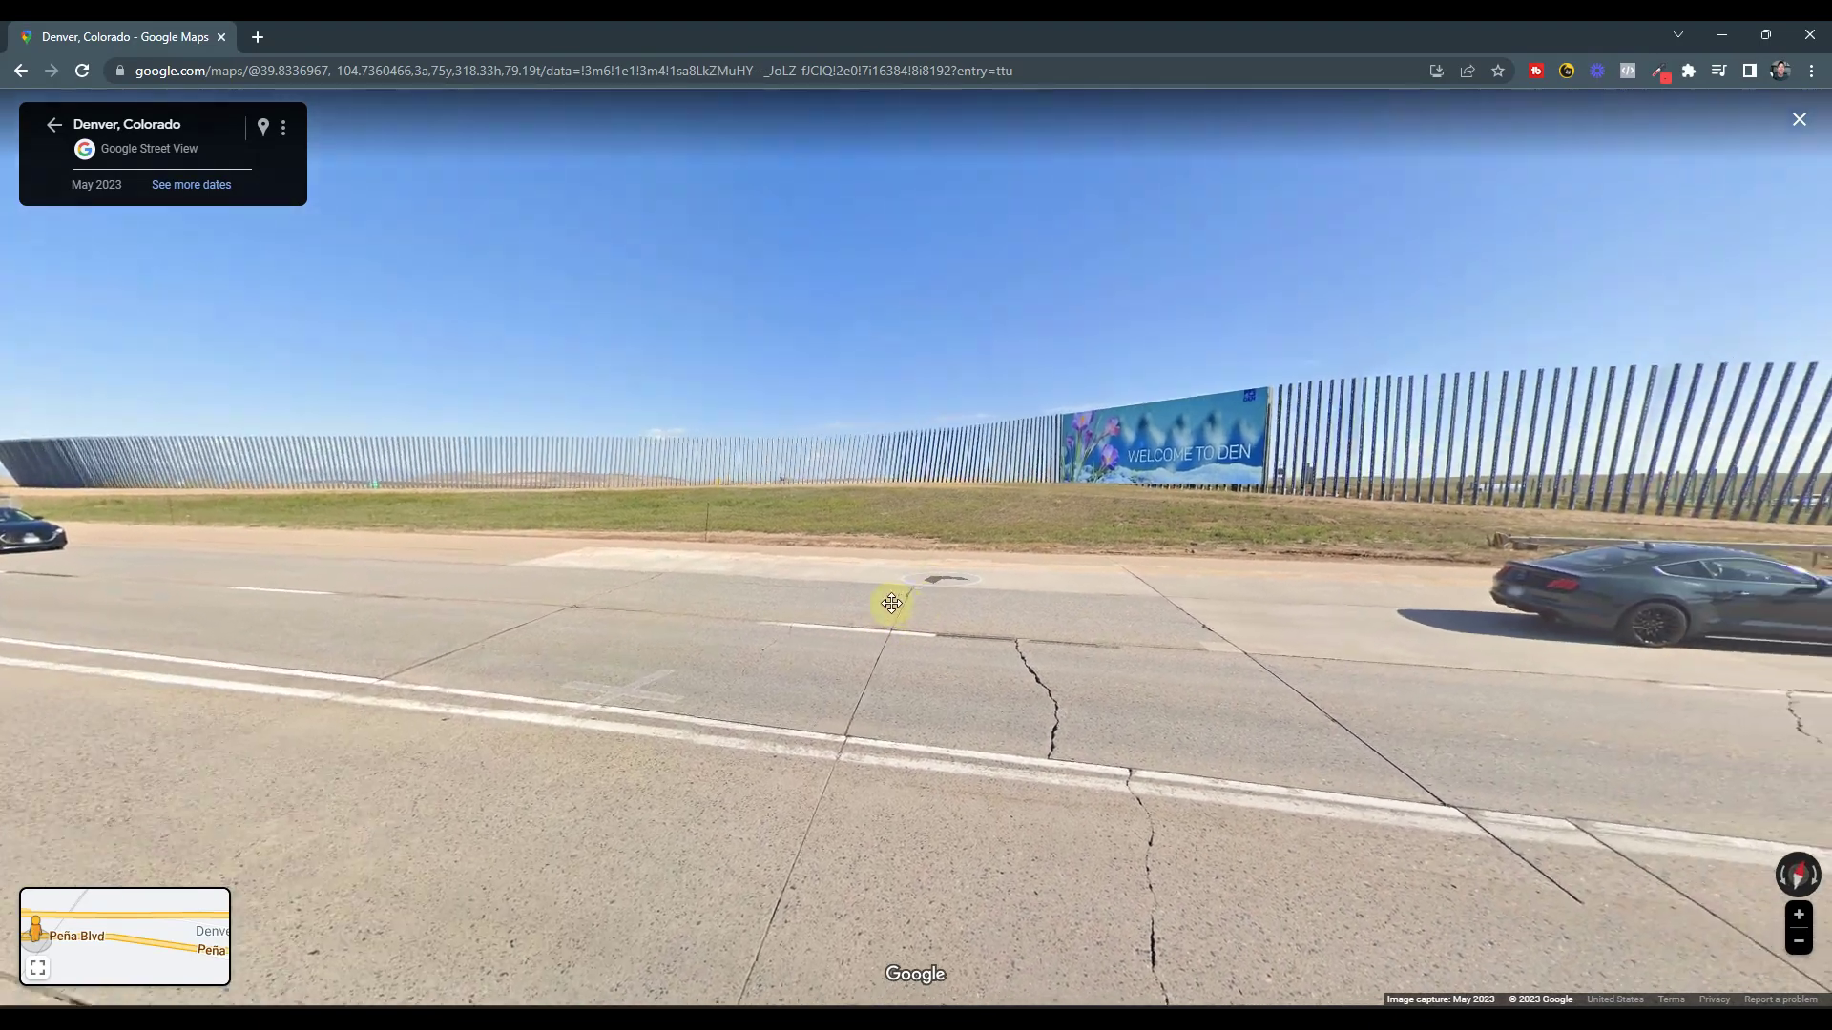
- Back in SketchUp, move the selected posts down by their bottom endpoint
left_click(1718, 35)
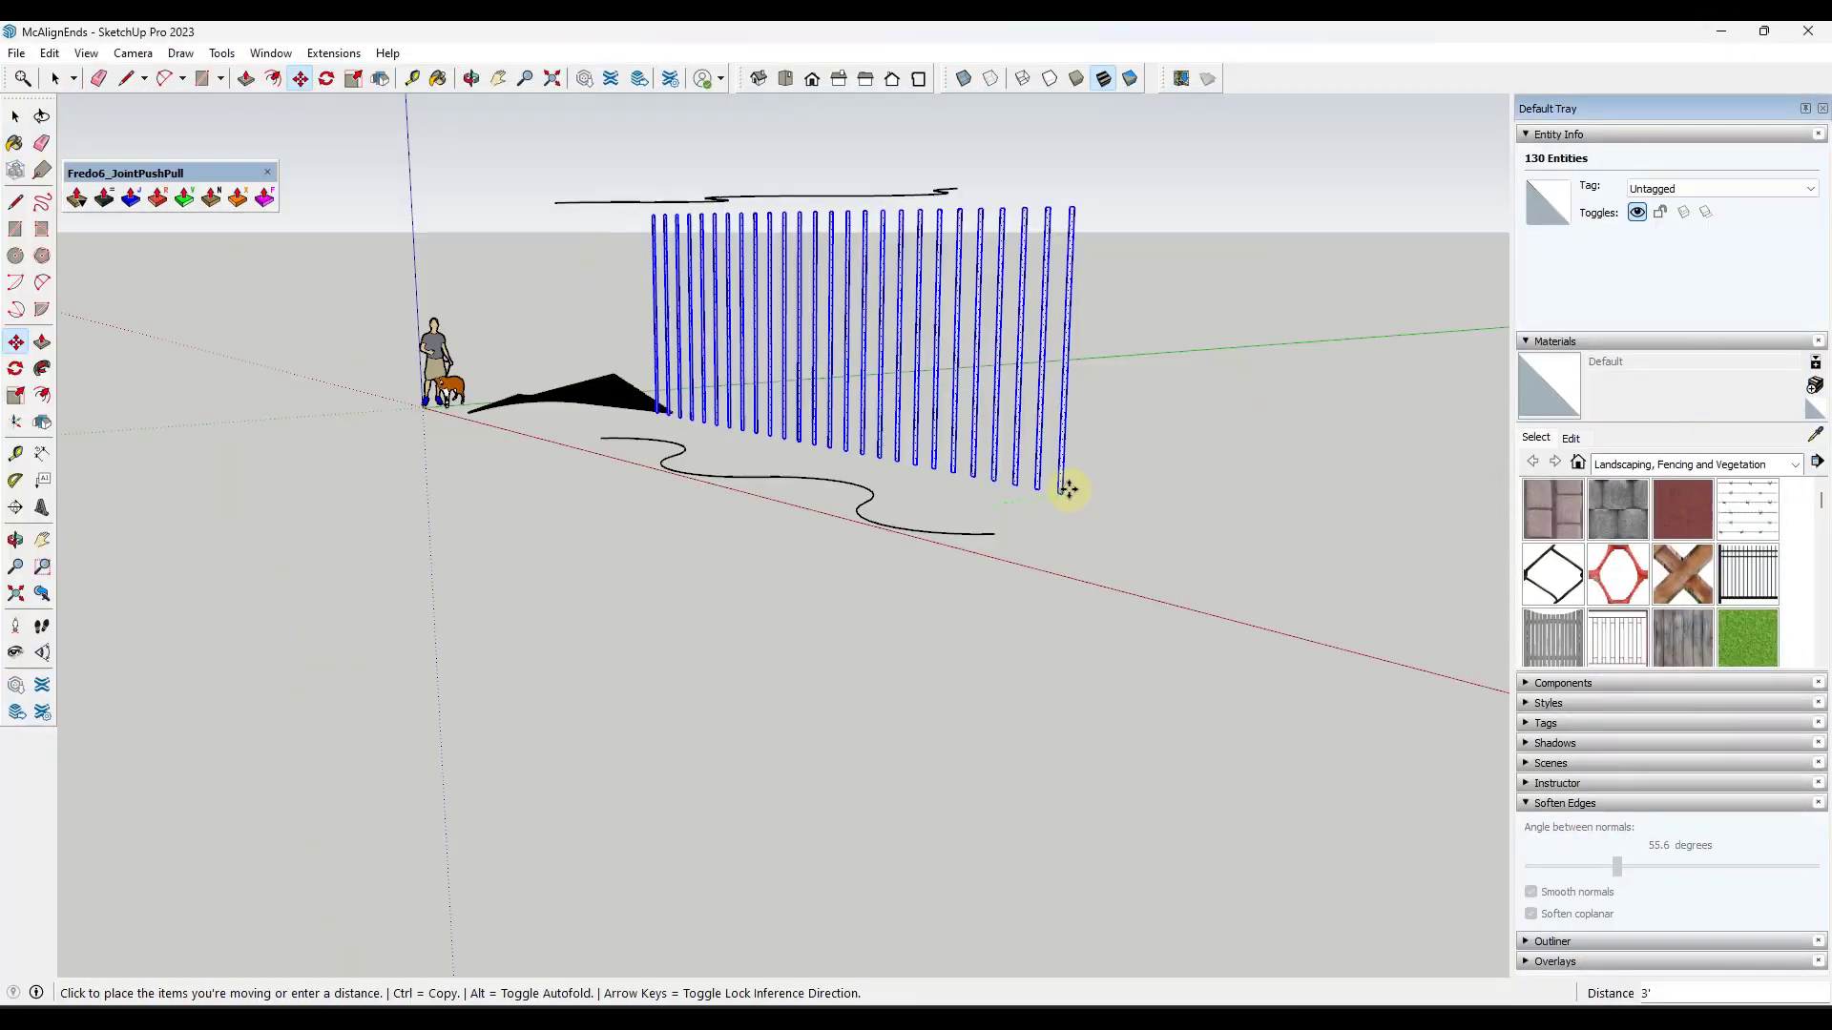
left_click(1089, 489)
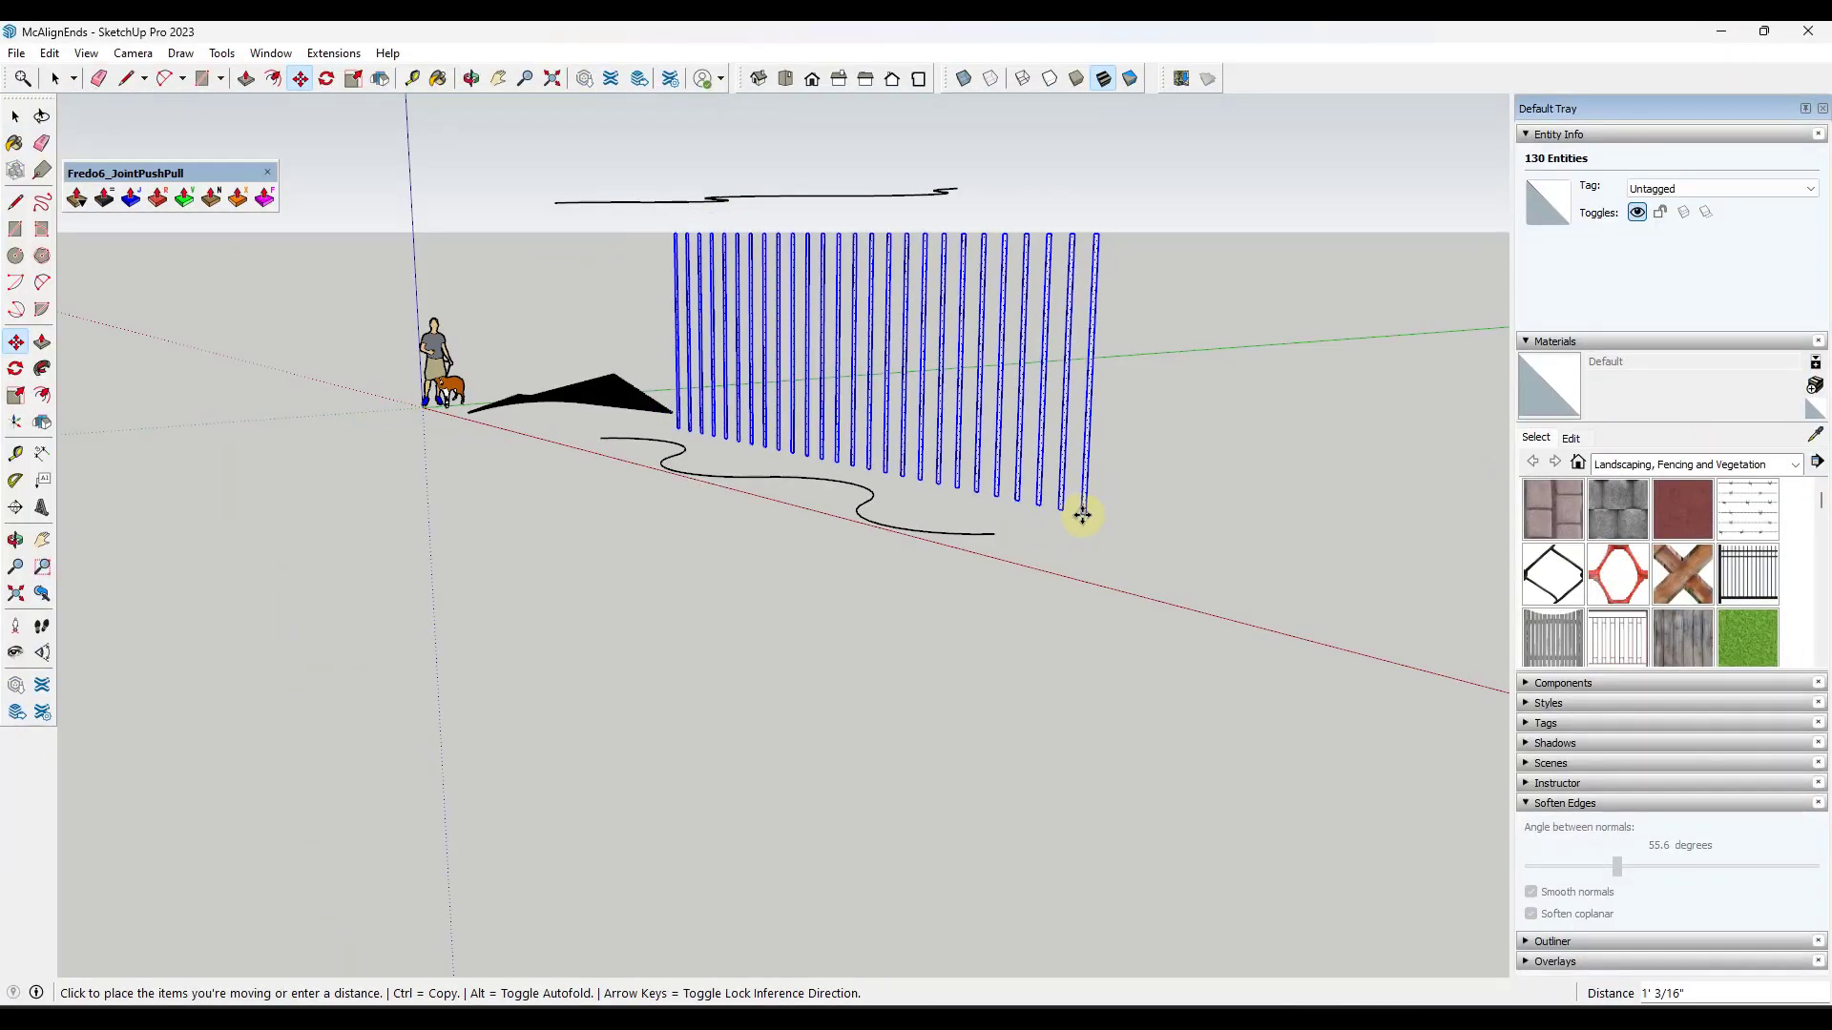
left_click(995, 532)
key("space")
- Window-select the 26 top post edges and move them to their new position
left_click_drag(644, 224, 1109, 288)
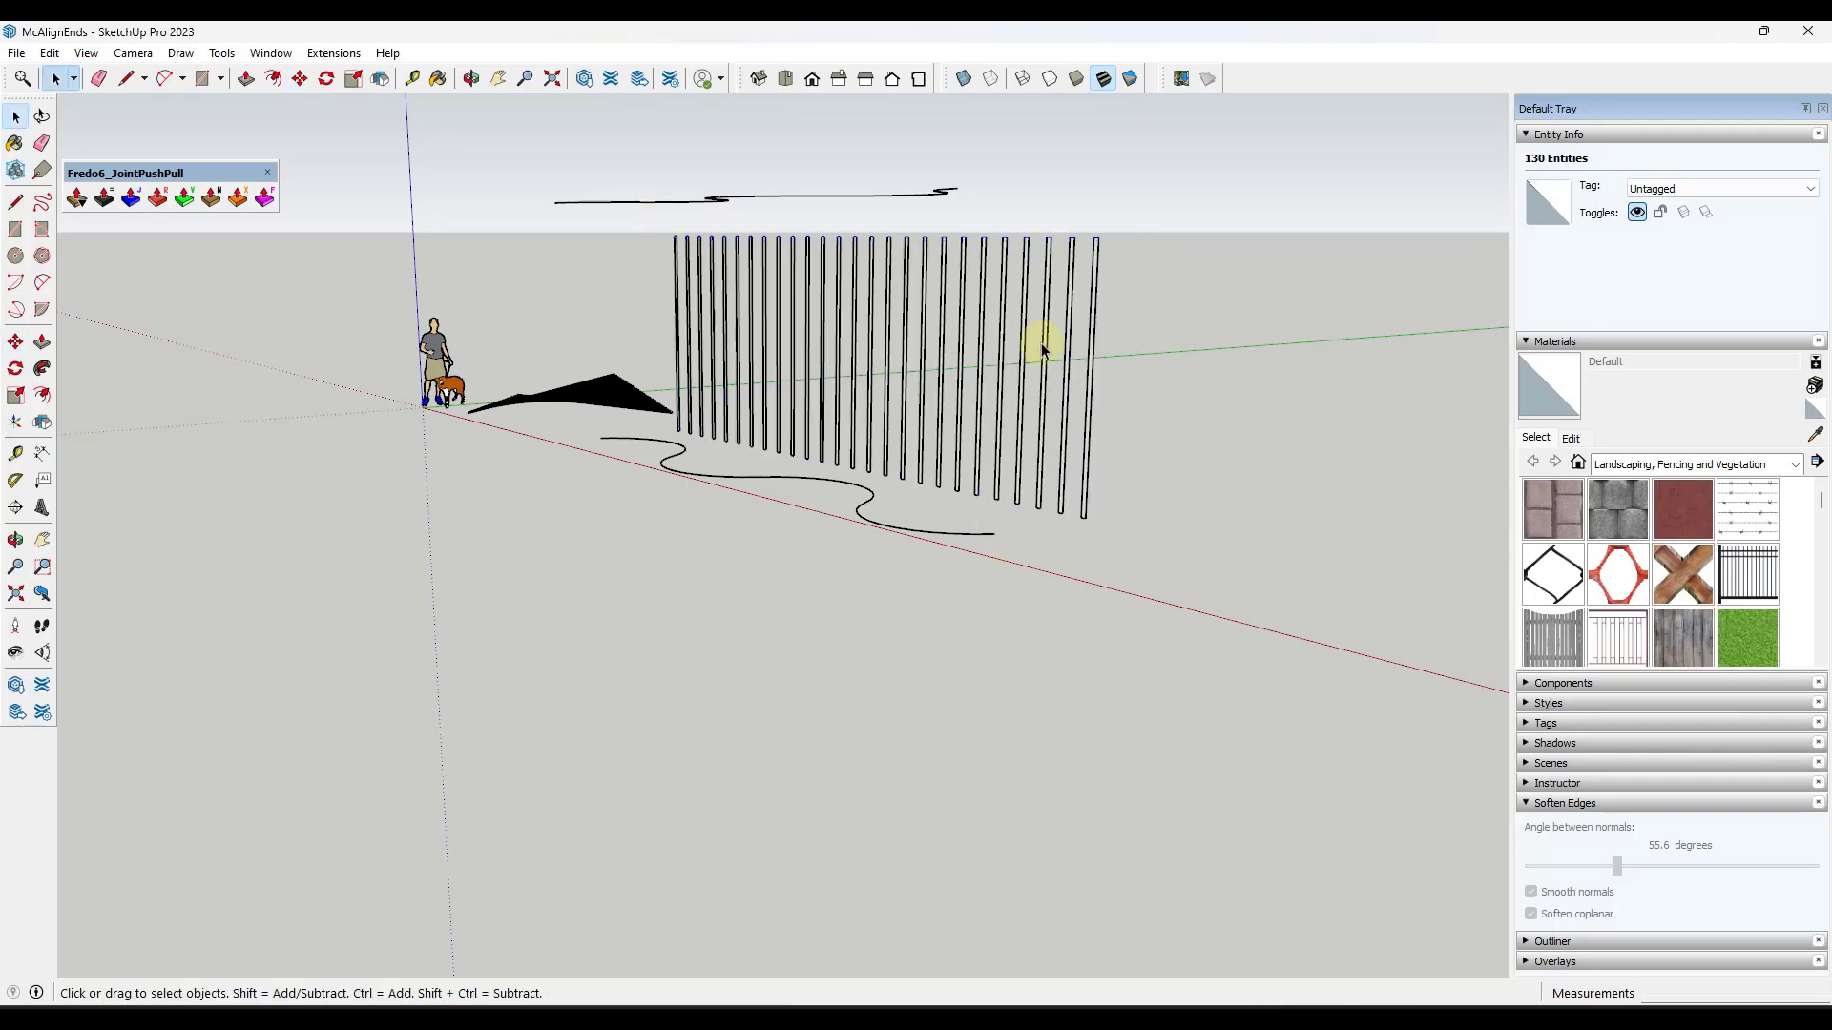
scroll(1011, 482, "down", 2)
scroll(1084, 278, "up", 3)
key("m")
left_click(1066, 298)
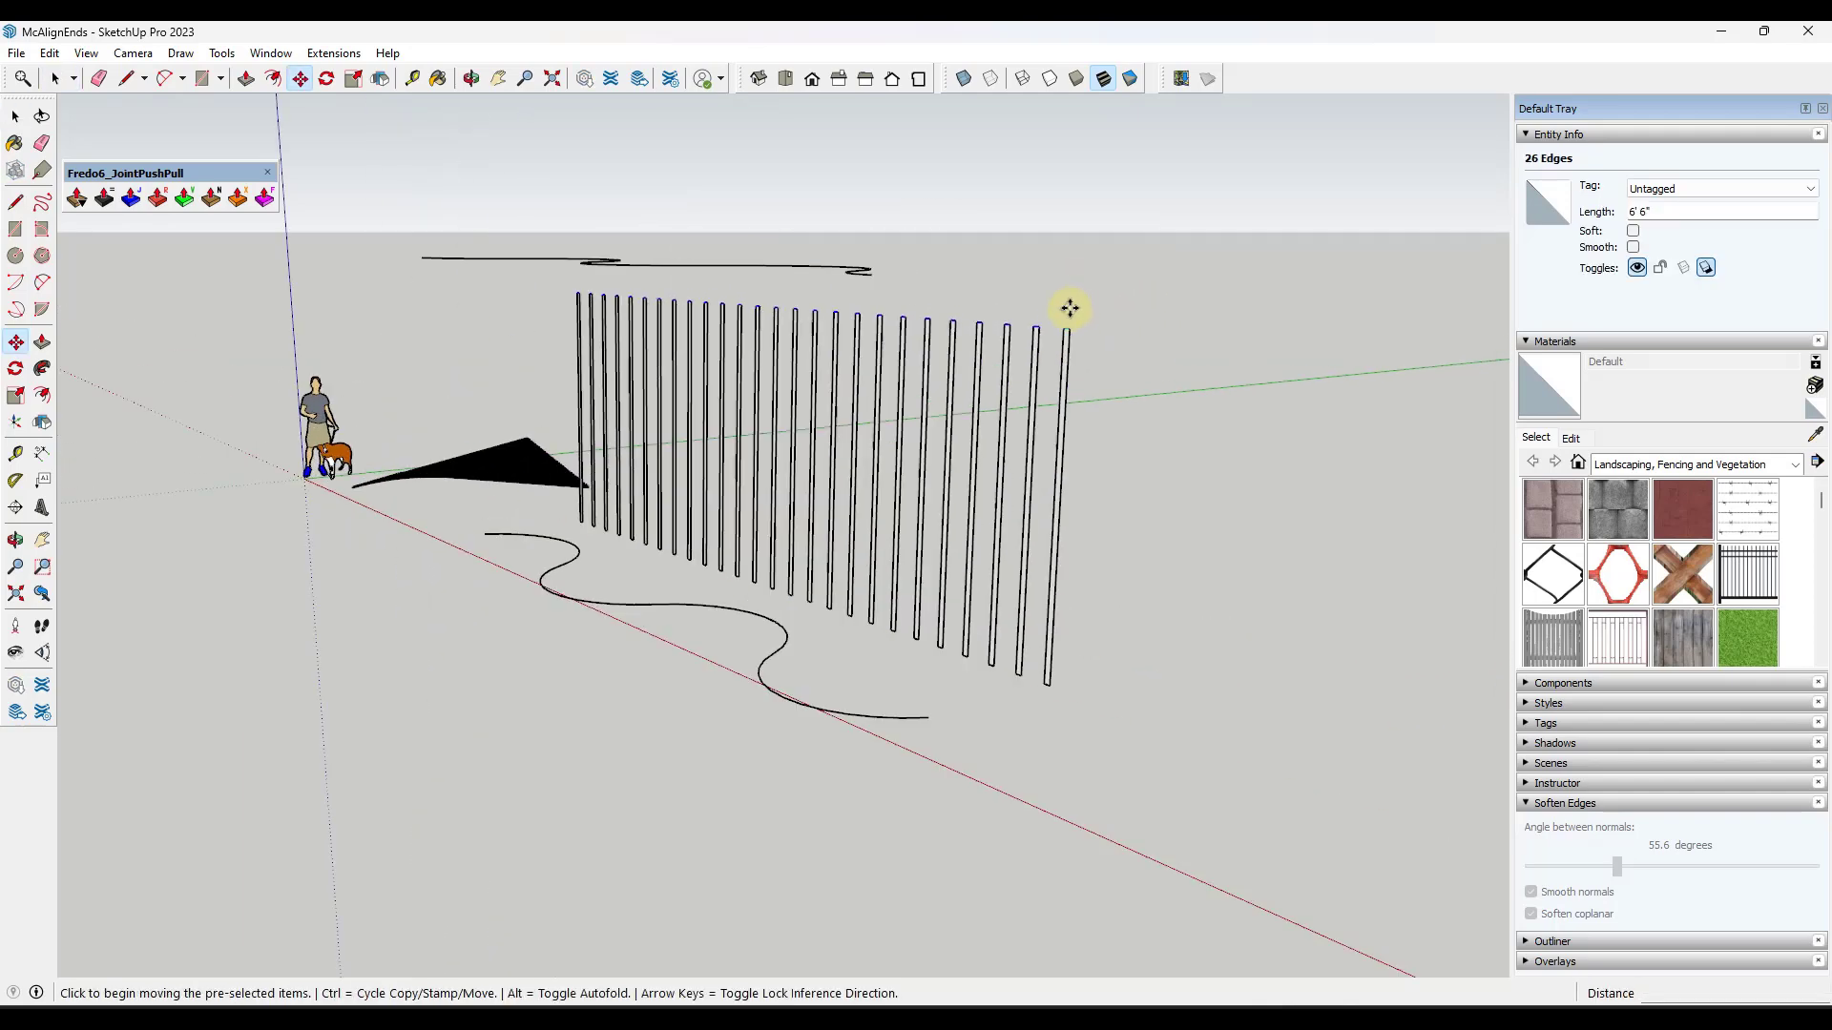
left_click(873, 278)
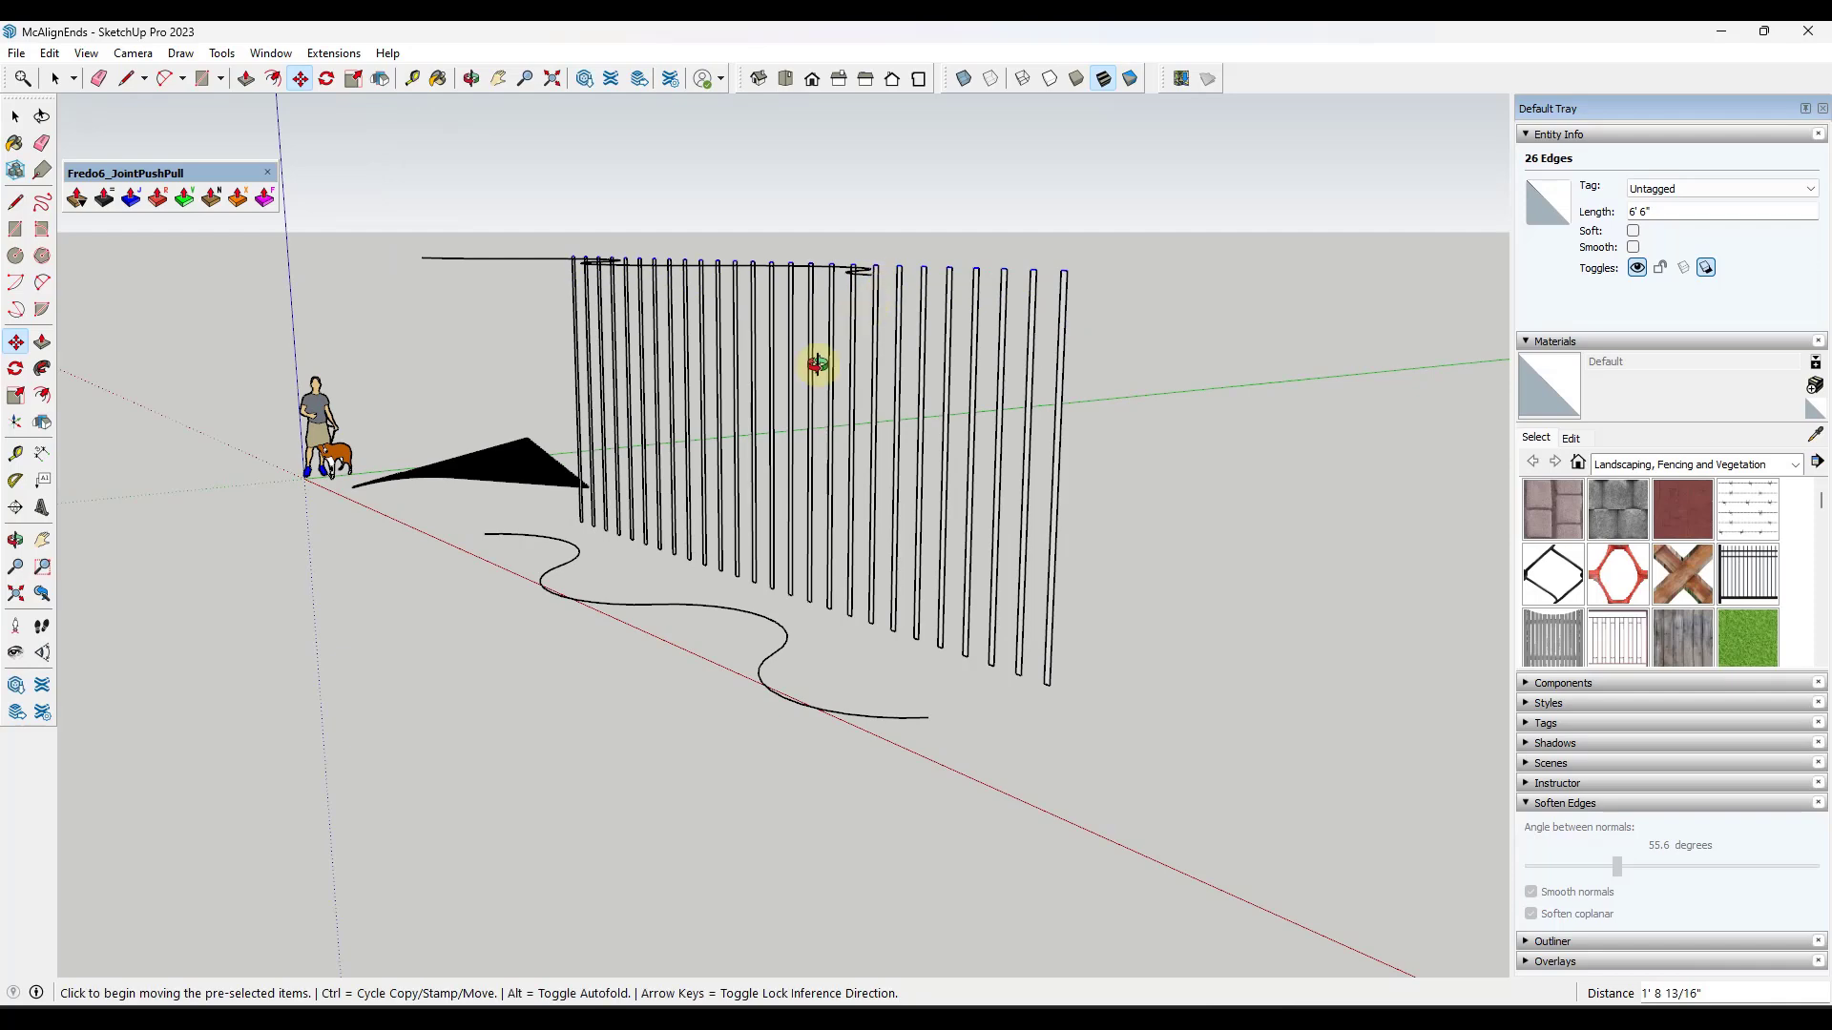
middle_click_drag(817, 360, 828, 401)
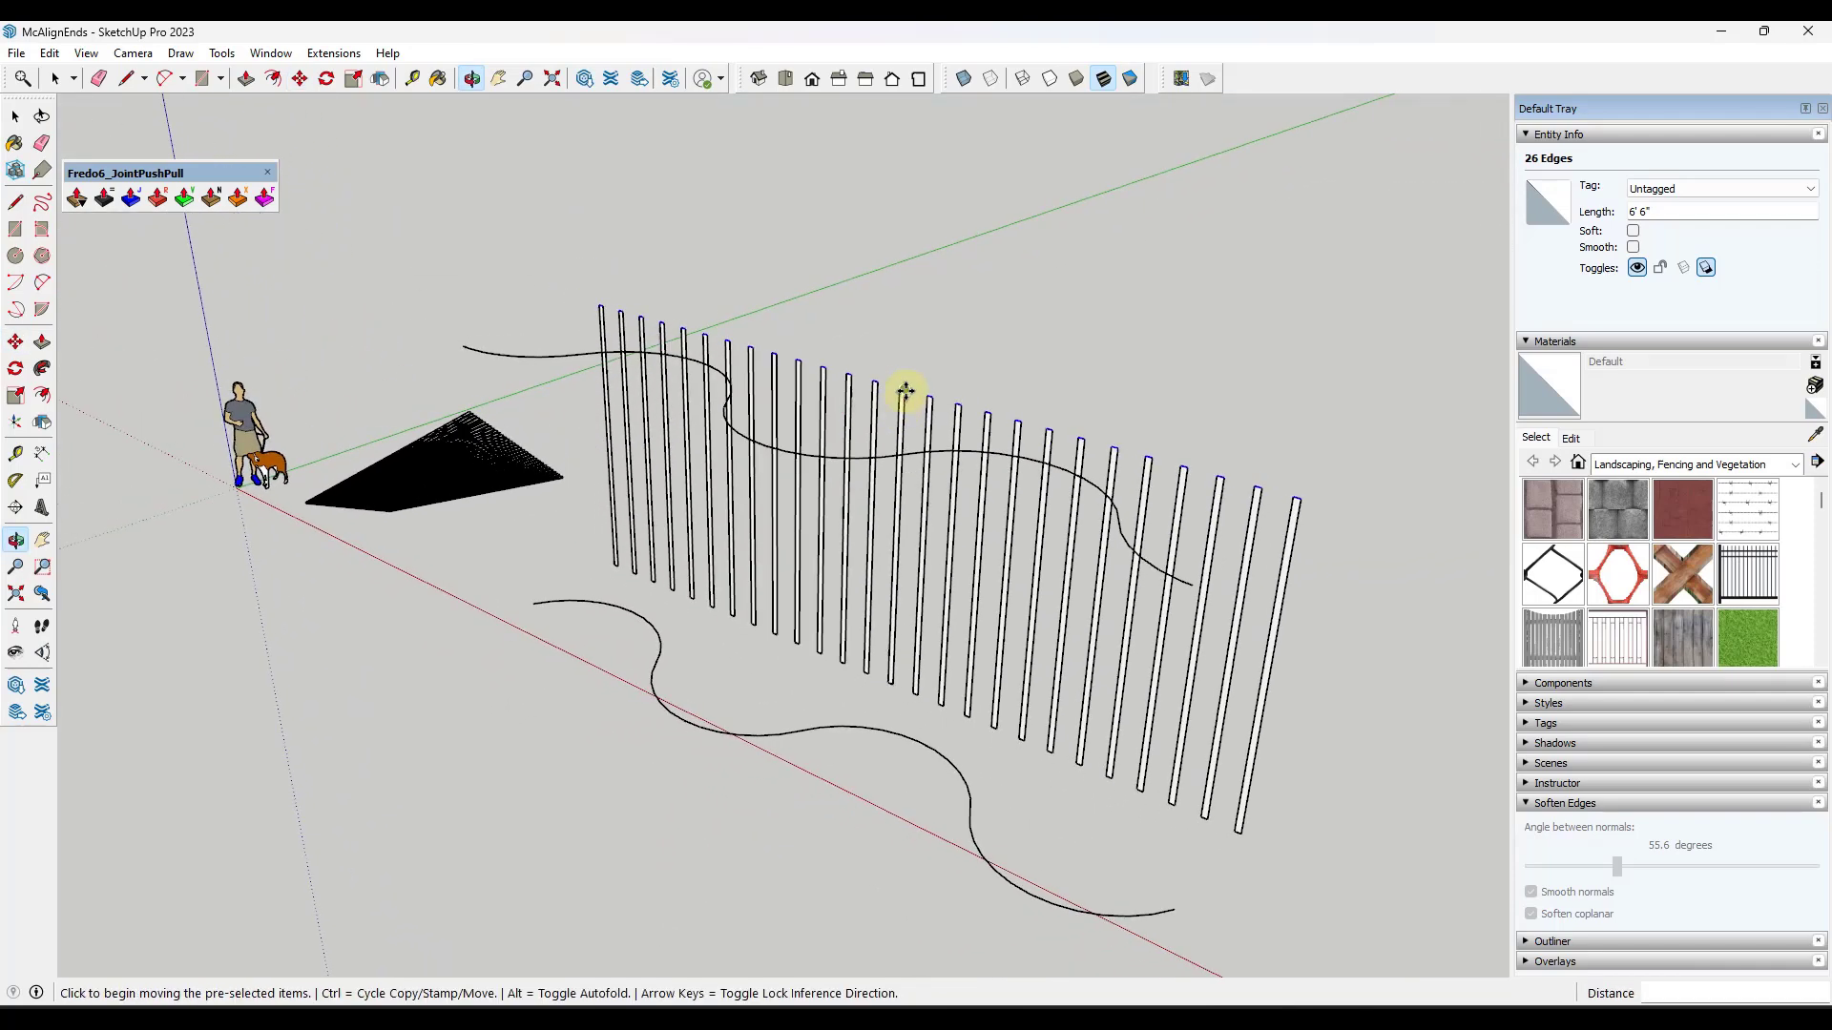
key("space")
- Align the selected post endpoints along the Y axis with Align Endpoints
left_click(331, 54)
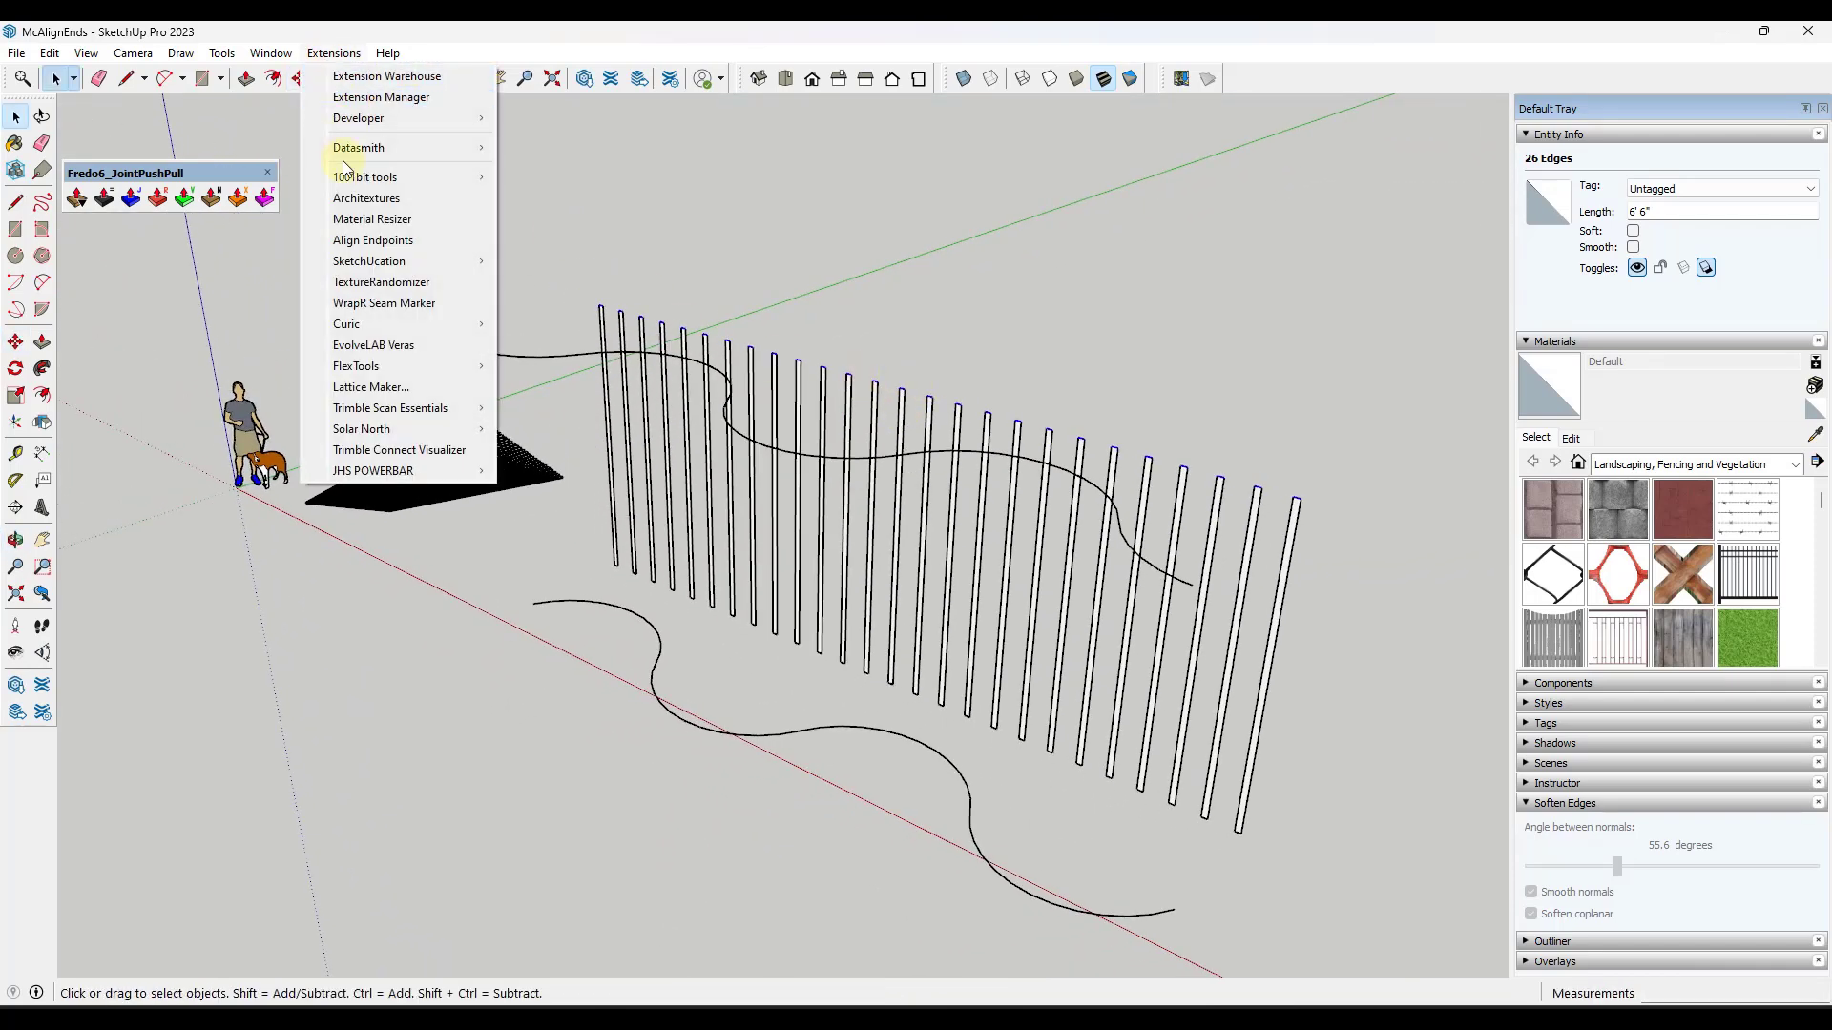
left_click(367, 239)
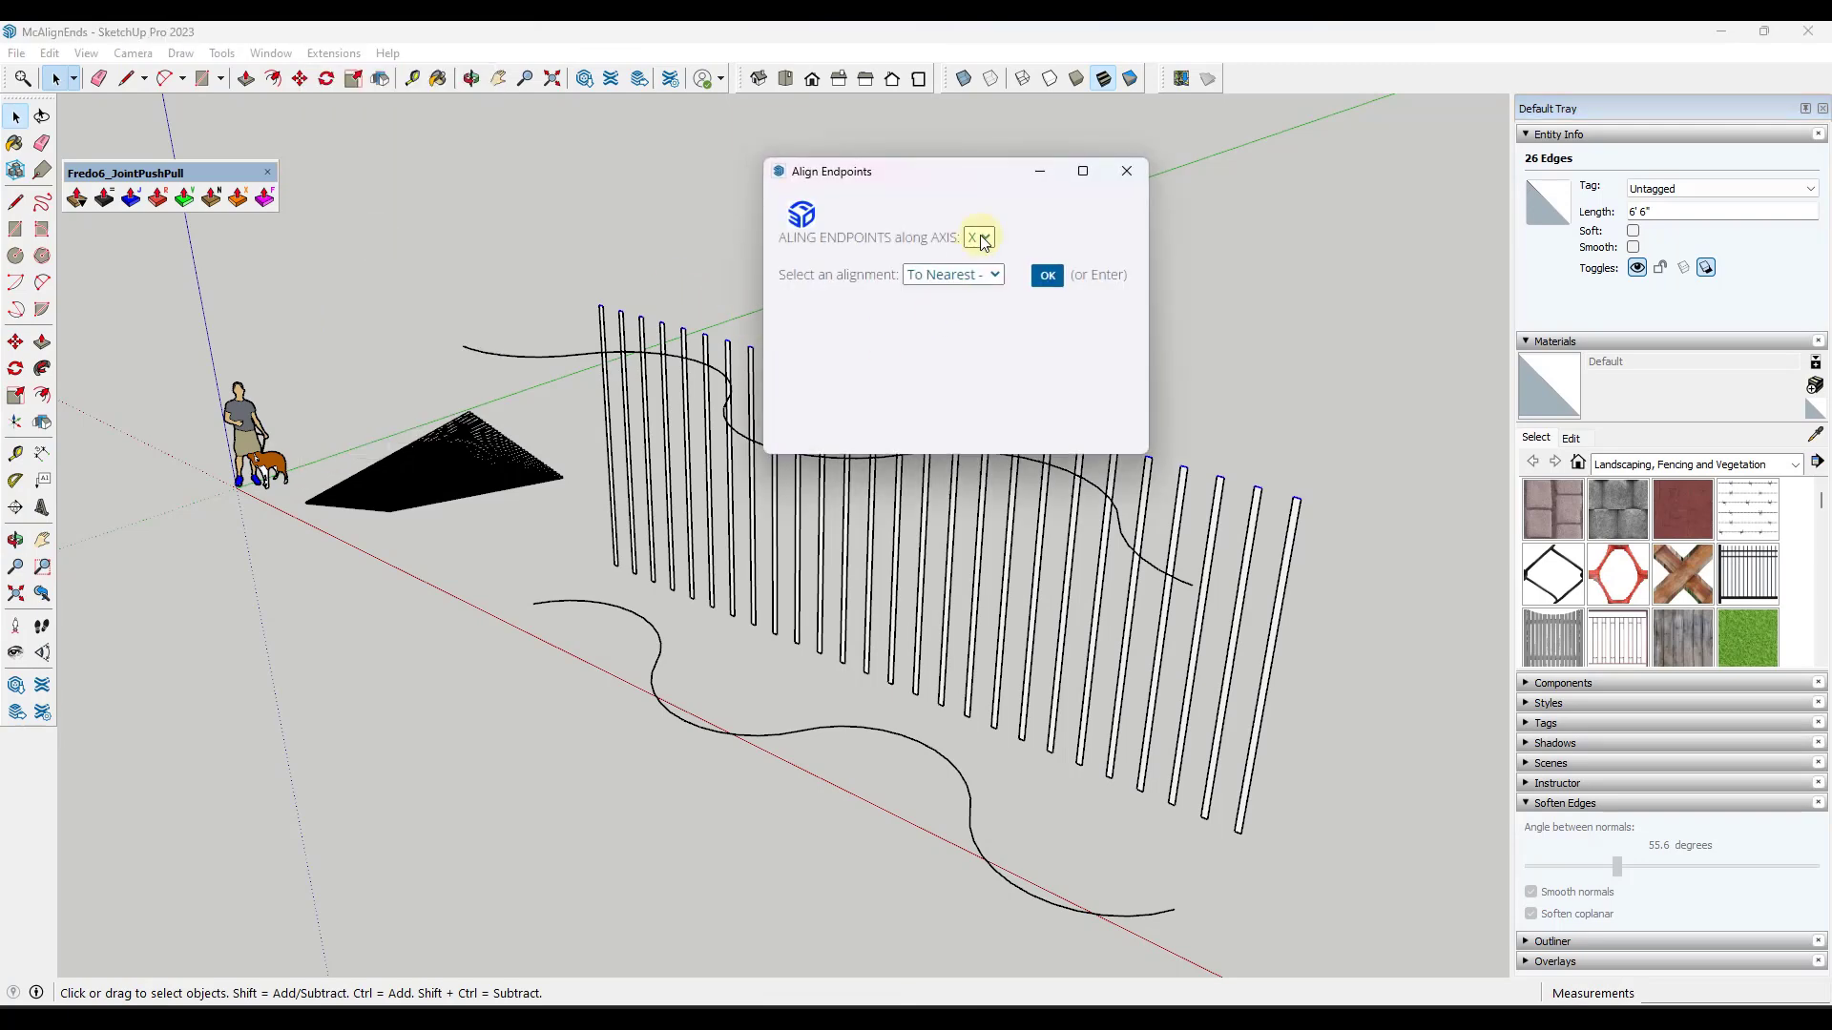
left_click(981, 239)
left_click(982, 278)
left_click(1046, 277)
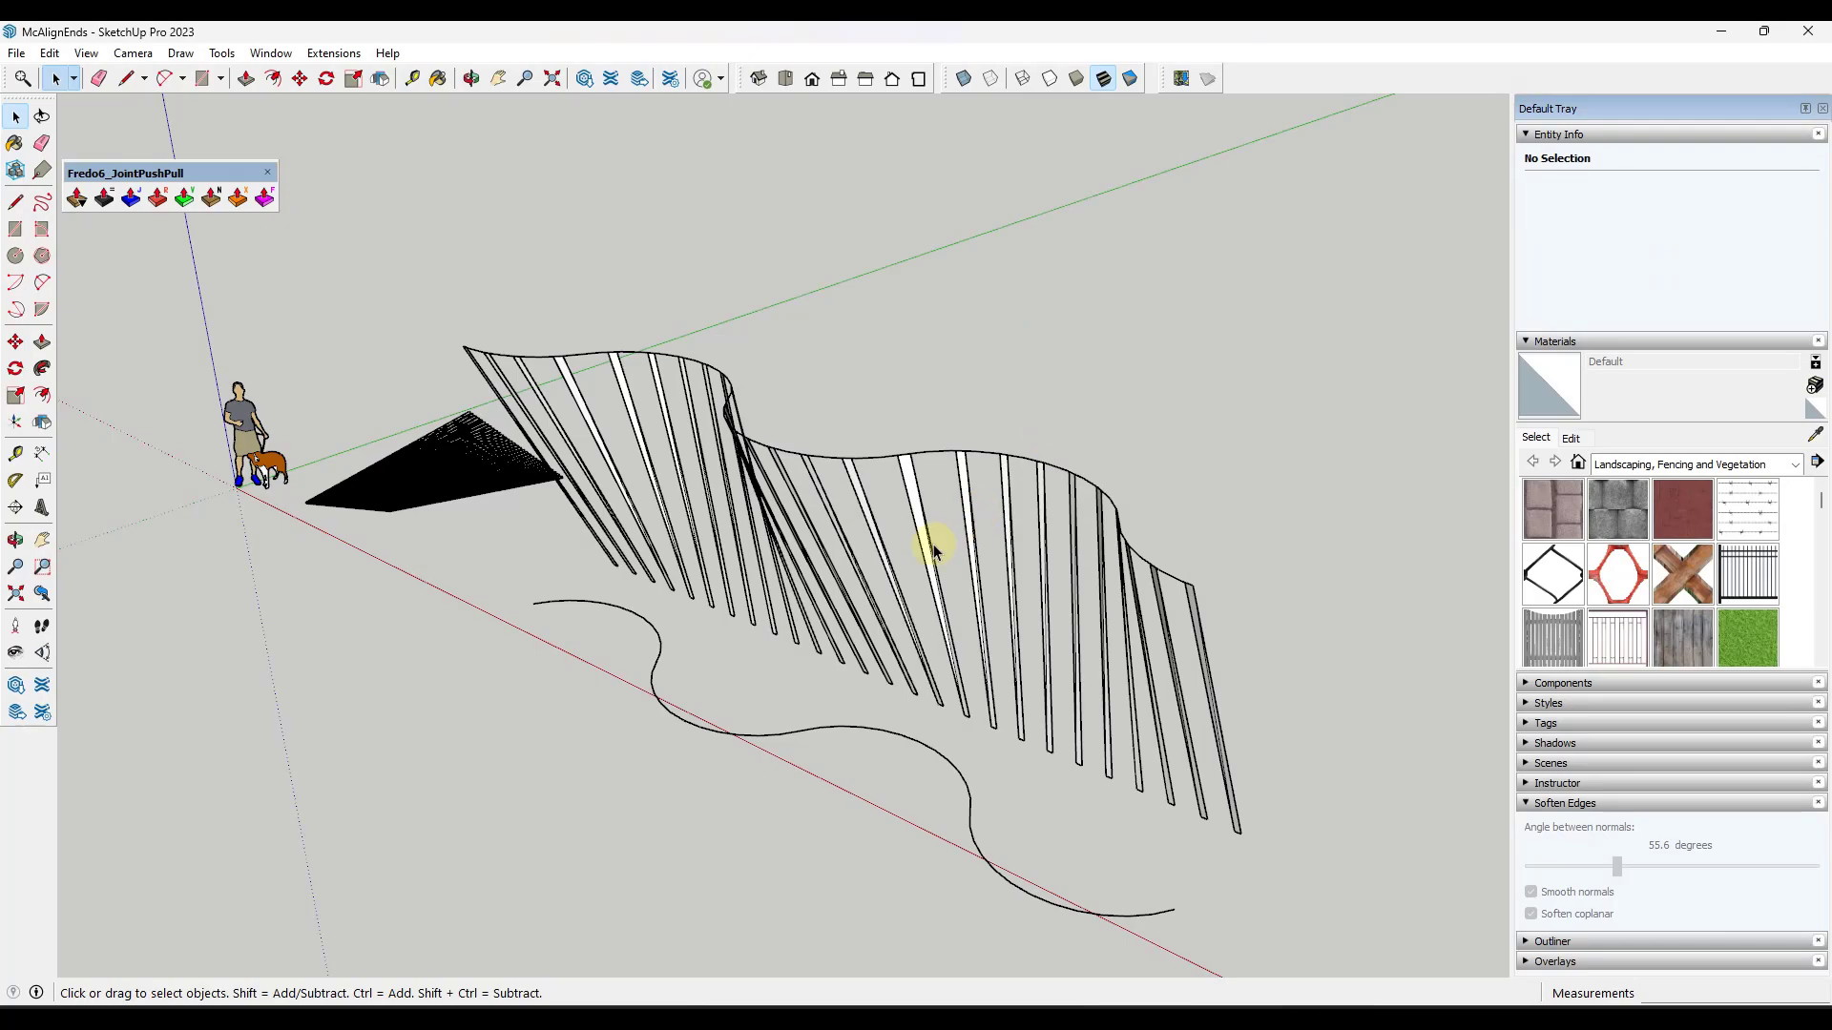
- Window-select across the fence and run Align Endpoints along Y again
middle_click_drag(932, 532, 1036, 385)
mouse_move(585, 560)
middle_mouse_down()
mouse_move(875, 470)
mouse_move(914, 597)
middle_mouse_up()
left_click_drag(609, 527, 1454, 622)
middle_click_drag(1239, 539, 916, 505)
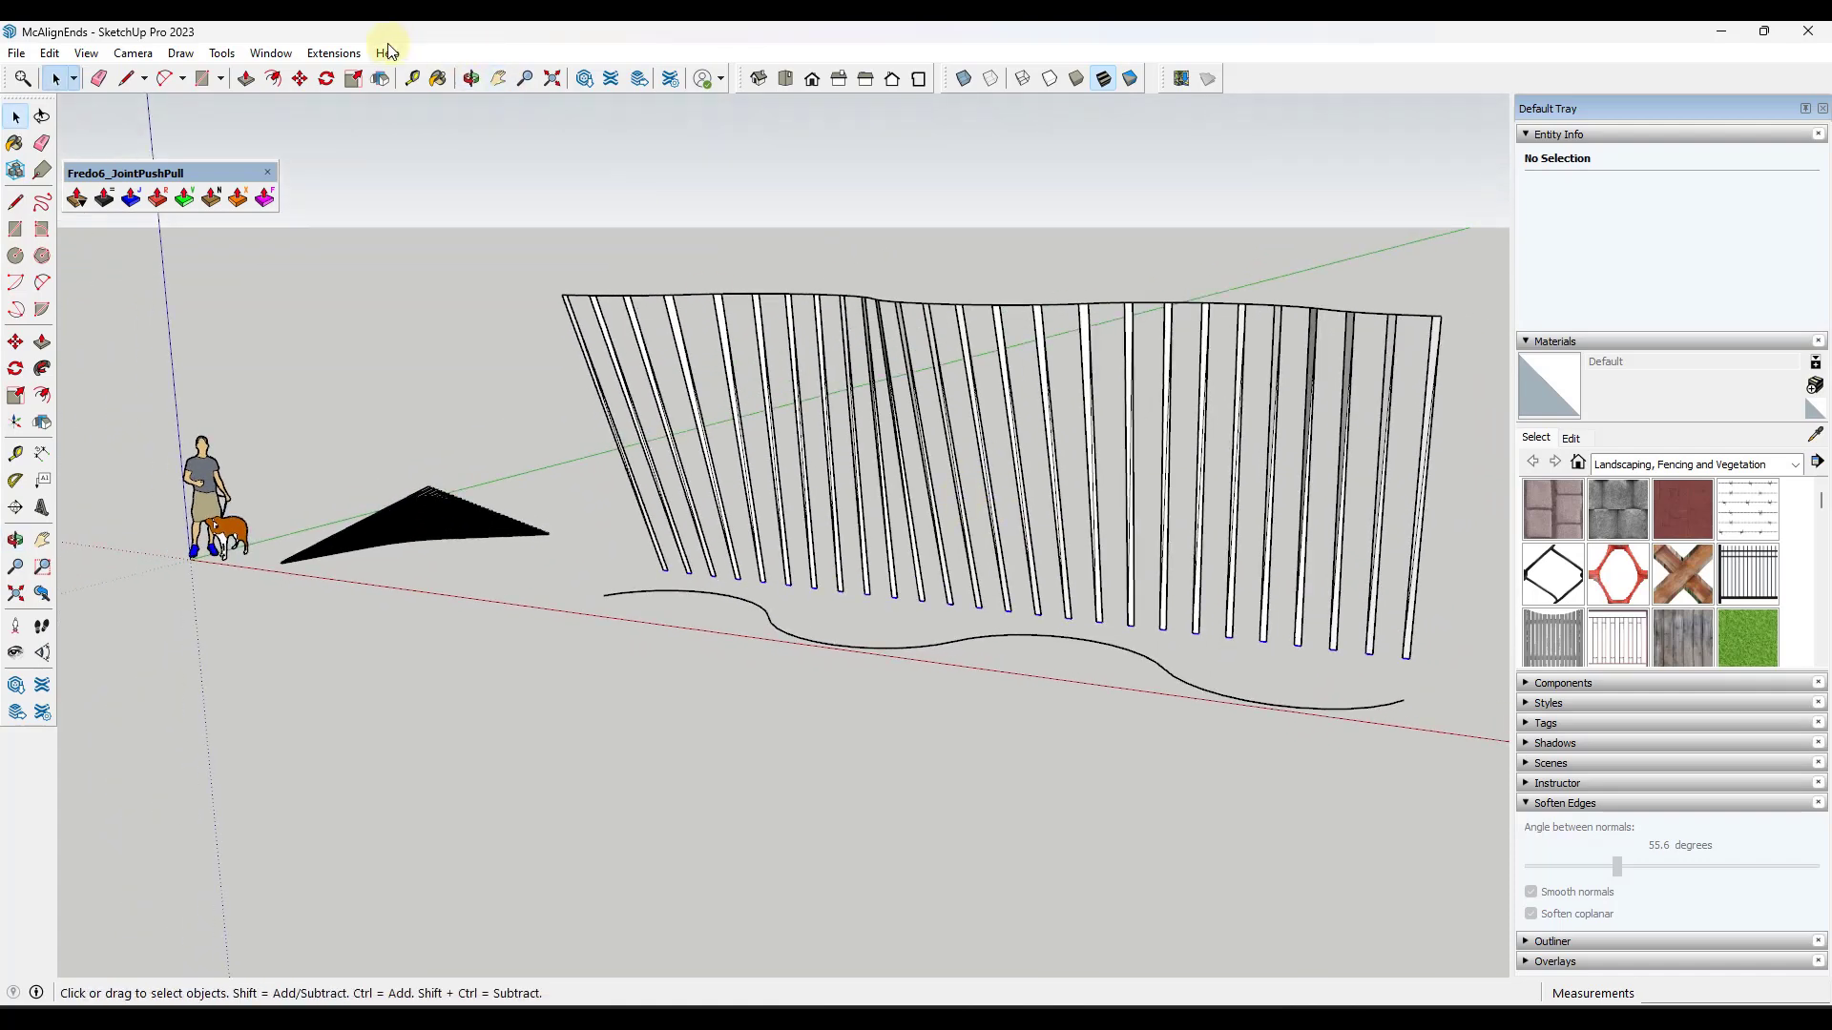
left_click(334, 52)
left_click(390, 241)
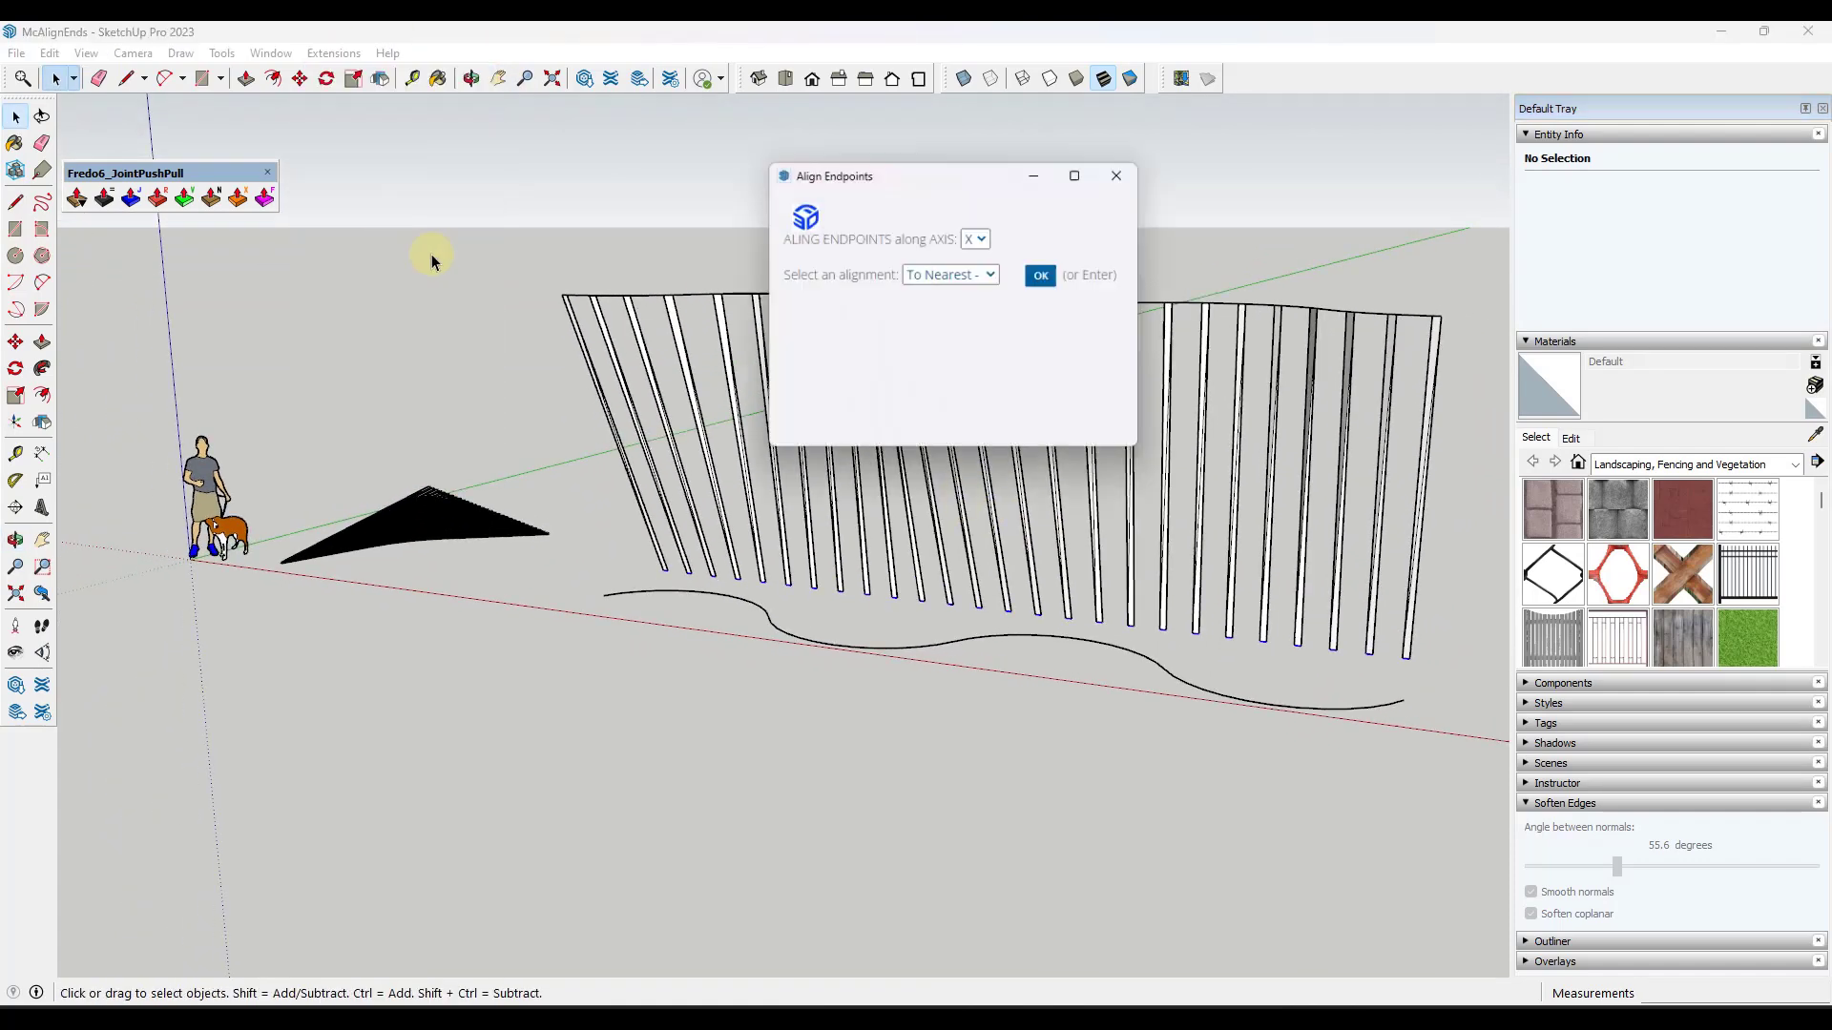
left_click(979, 238)
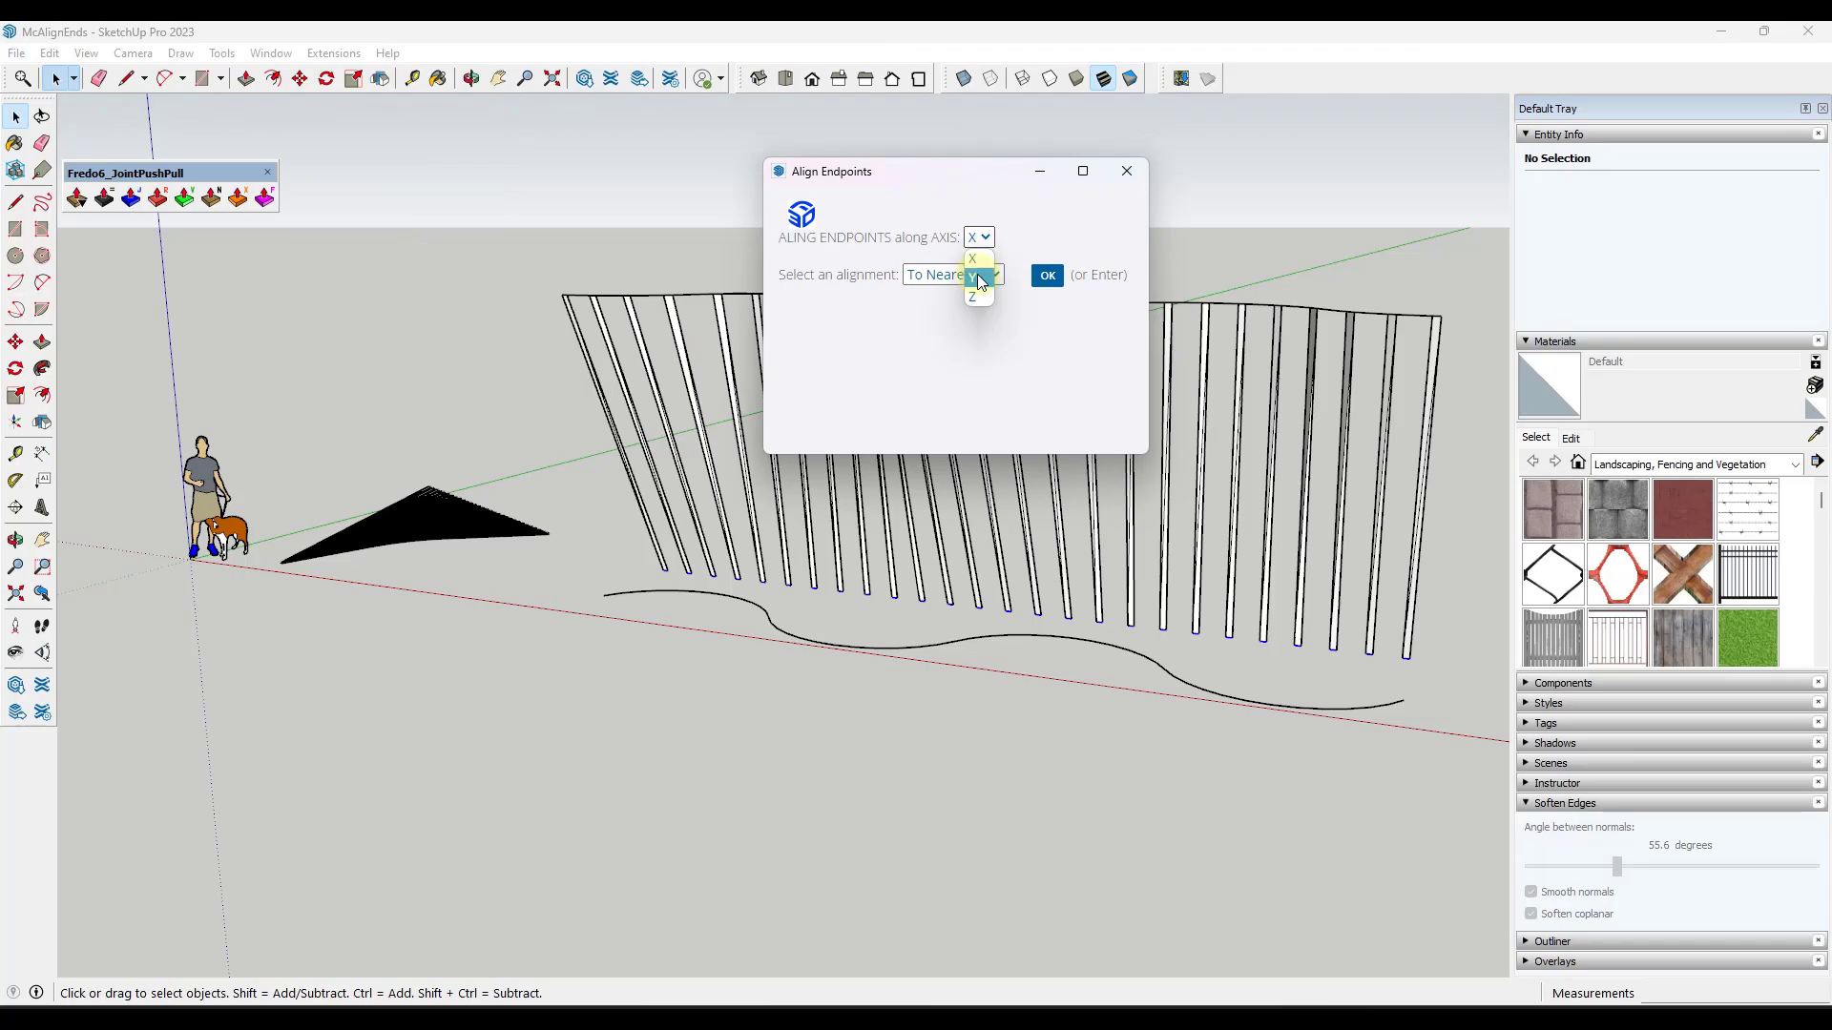
left_click(982, 277)
left_click(1057, 287)
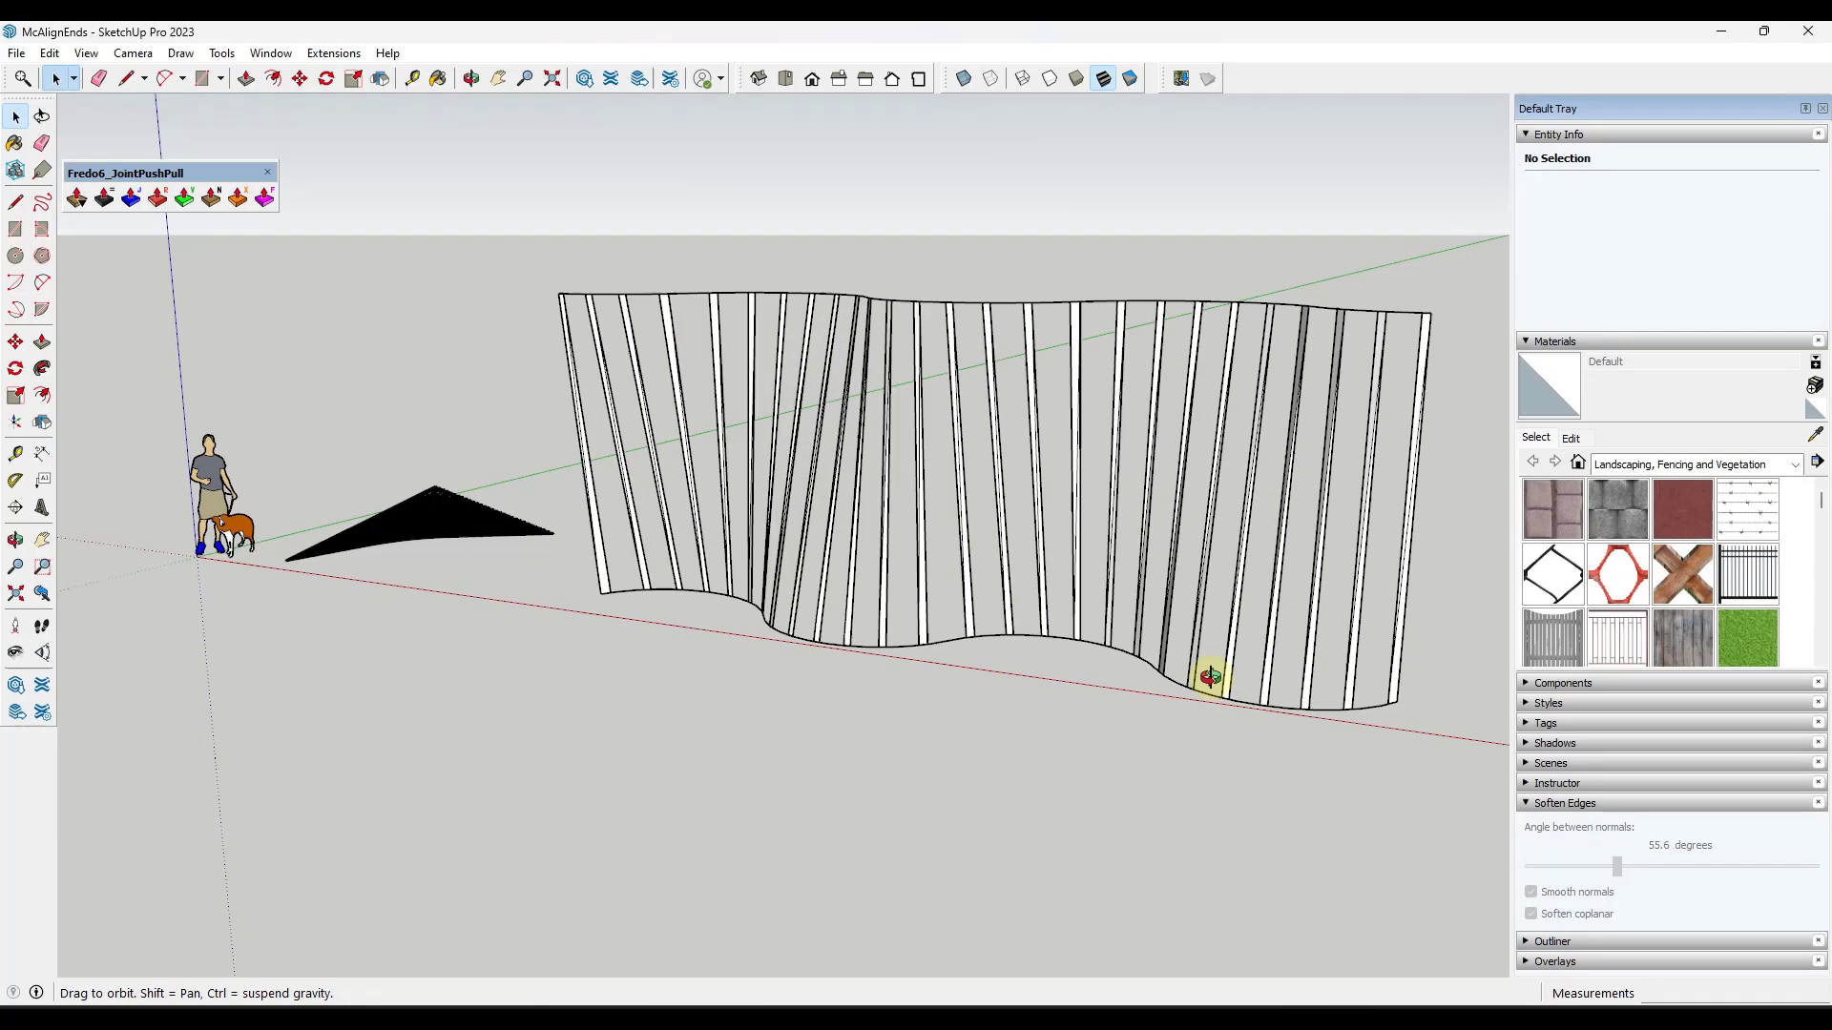
- Orbit and zoom in on the fence's rippled lower edge, then pull back to show the pavilion canopy
middle_click_drag(1211, 674, 1337, 674)
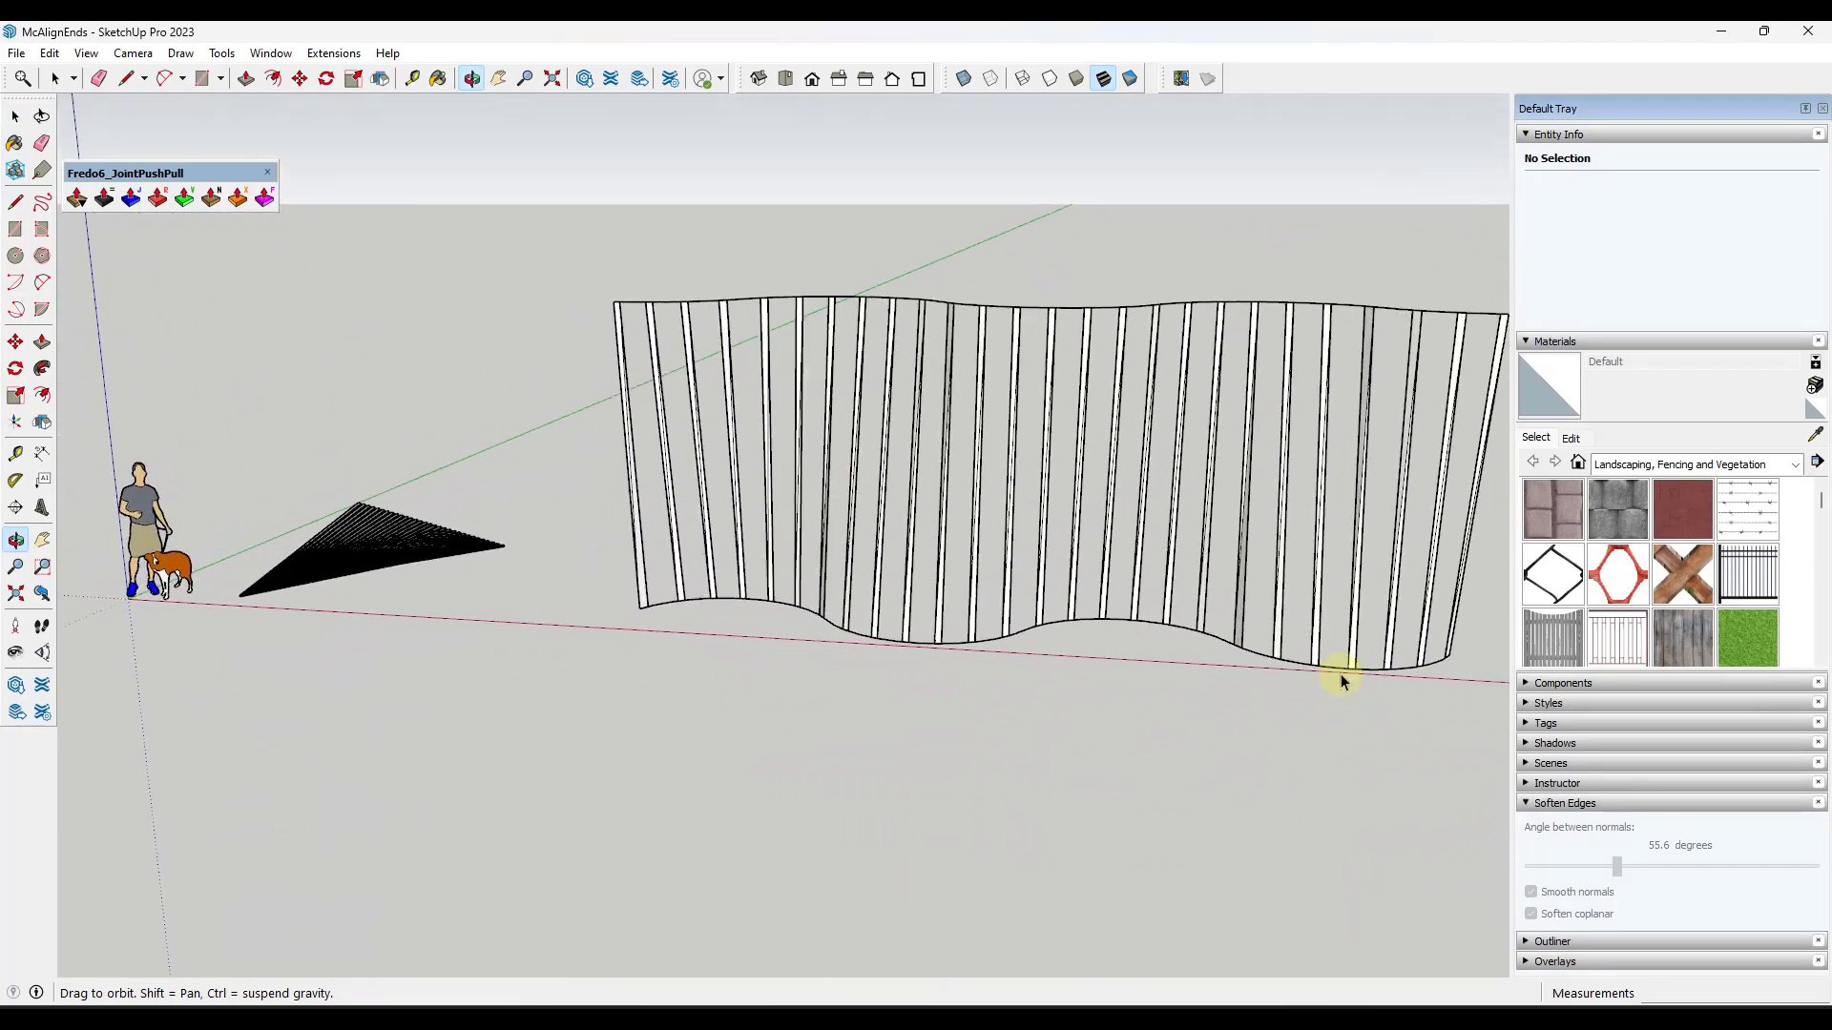
scroll(1120, 397, "up", 4)
scroll(692, 444, "down", 2)
middle_click_drag(534, 621, 576, 695)
scroll(592, 691, "up", 2)
scroll(611, 675, "up", 2)
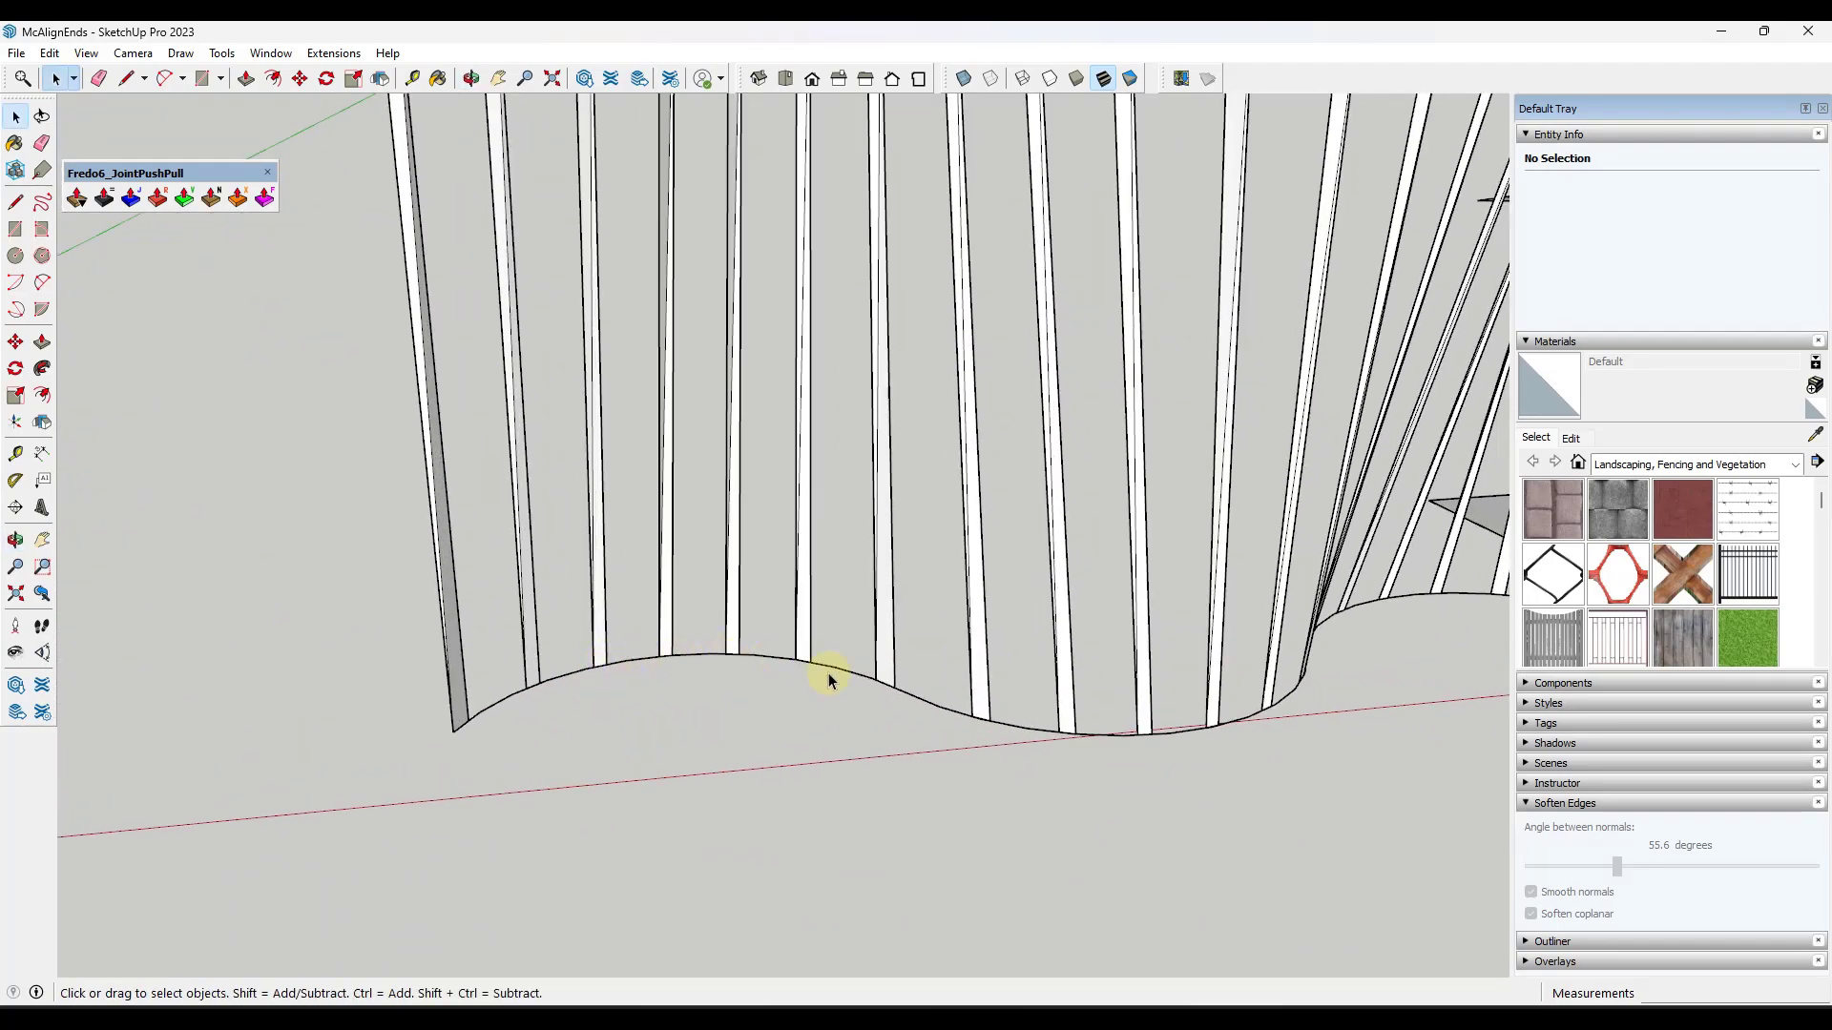
middle_click_drag(1292, 760, 724, 654)
scroll(633, 646, "down", 5)
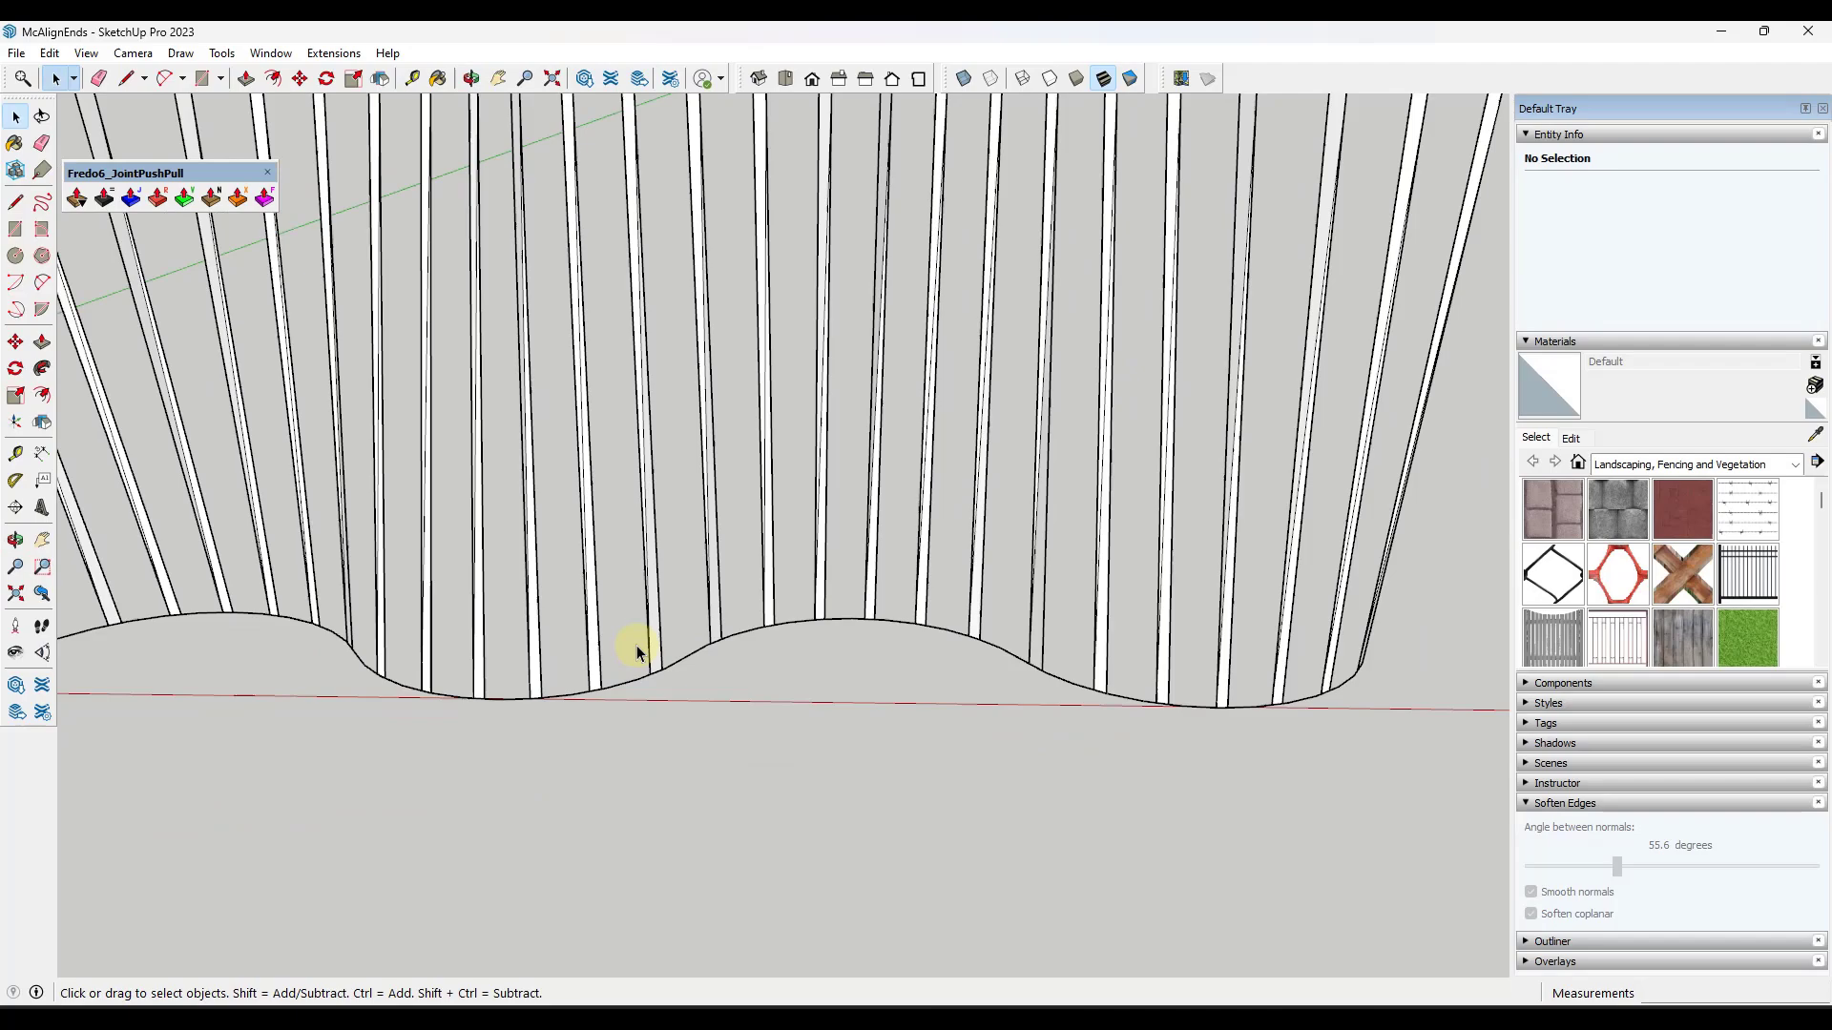
scroll(1288, 621, "down", 4)
middle_click_drag(1288, 621, 1002, 531)
scroll(971, 537, "down", 2)
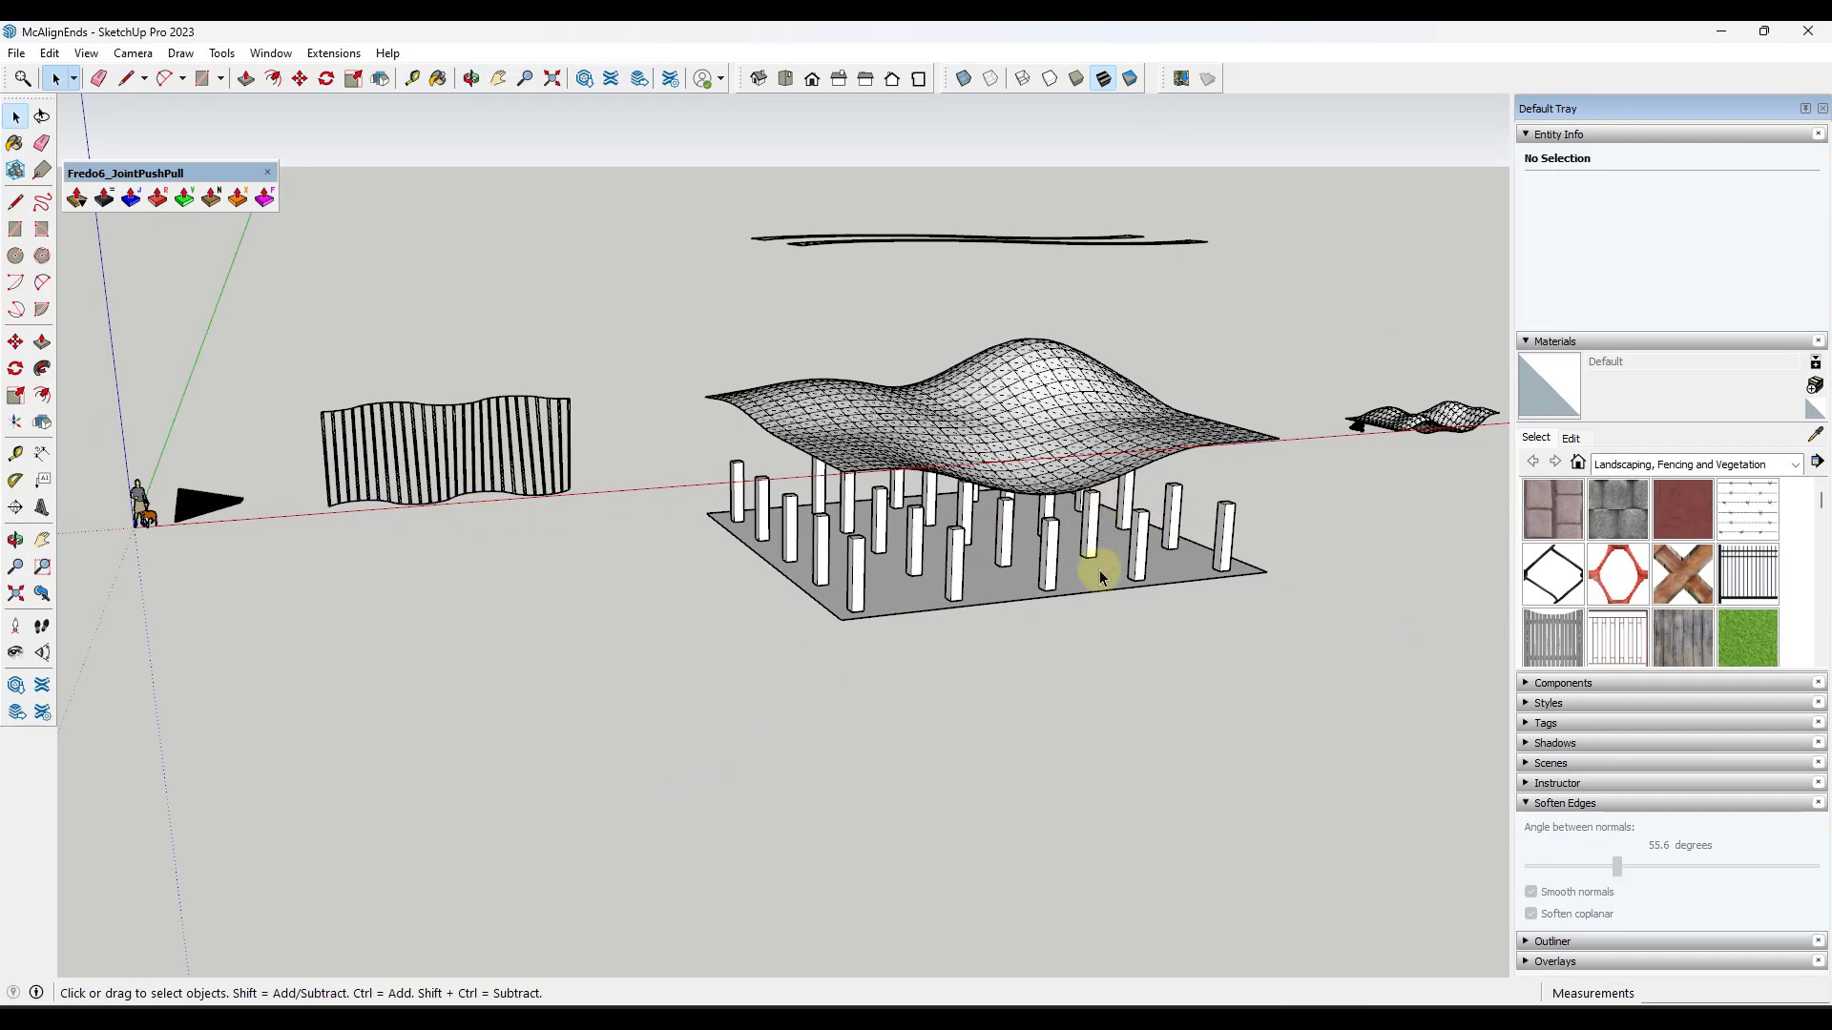
- From a frontal side view, window-select the tops of all the columns under the canopy
middle_click_drag(983, 473, 970, 360)
scroll(1075, 531, "up", 6)
middle_click_drag(1067, 571, 433, 464)
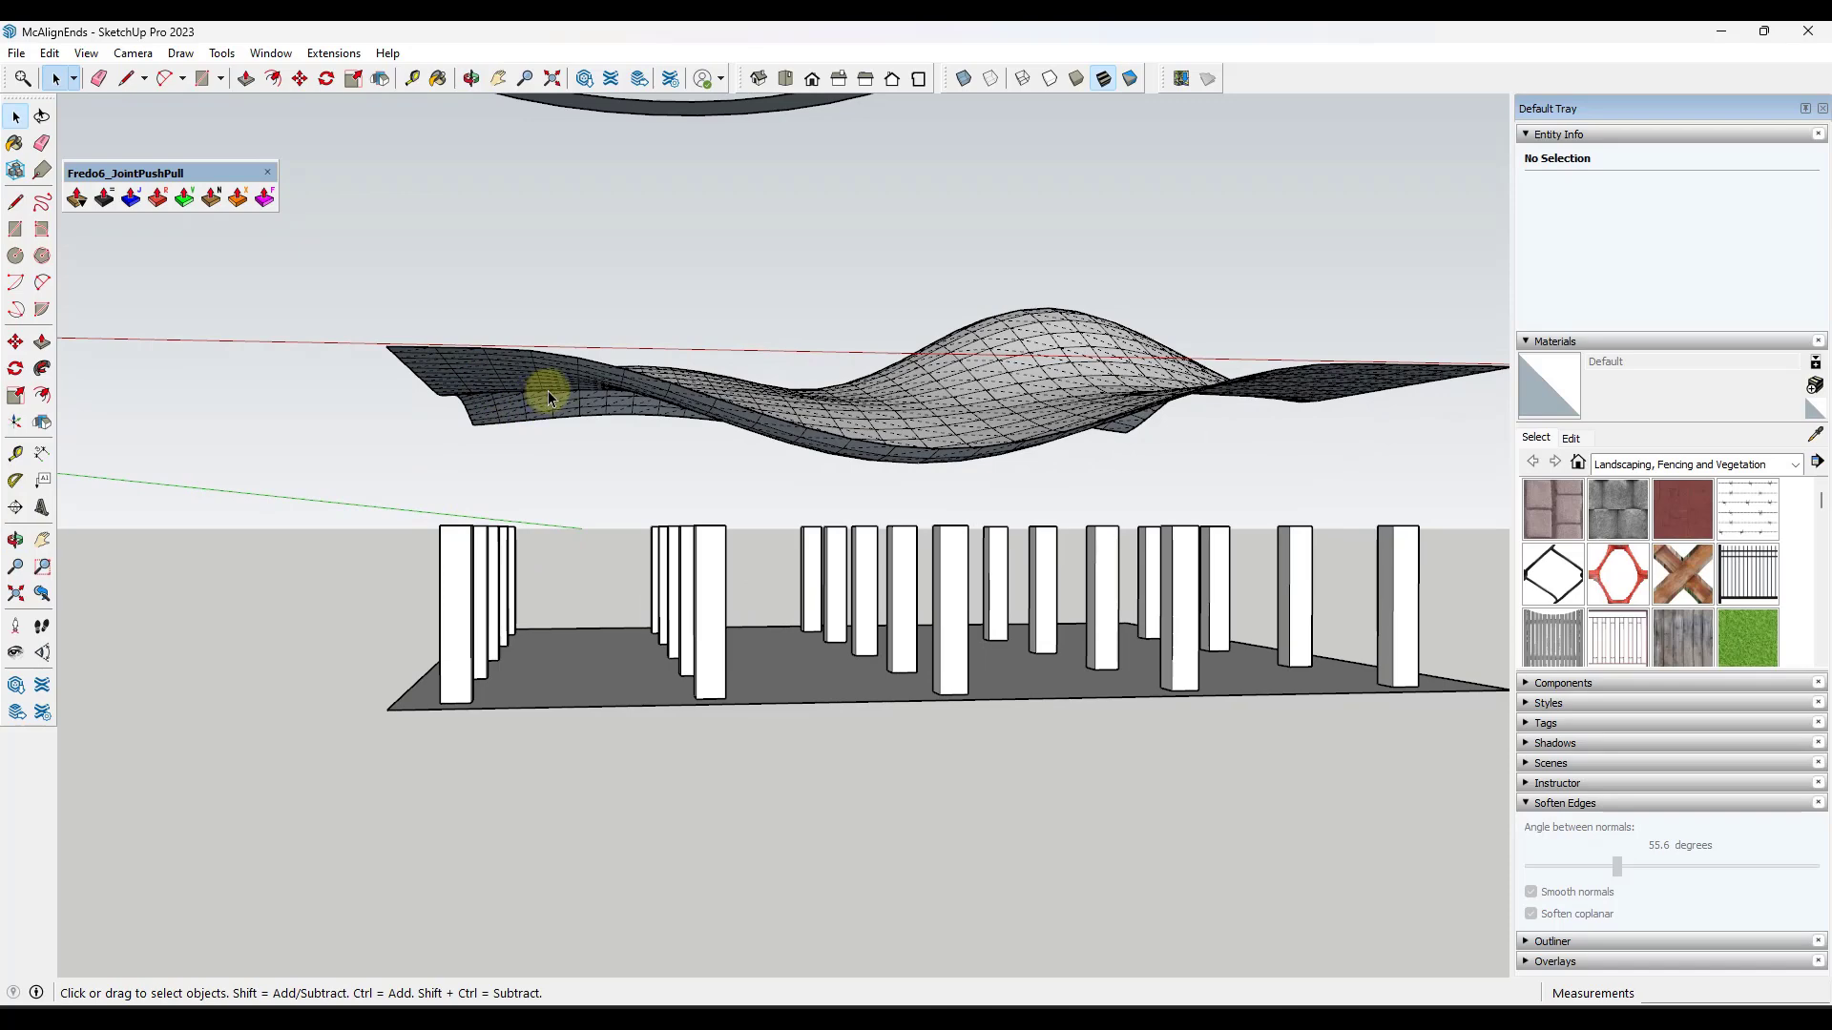
middle_click_drag(546, 393, 544, 424)
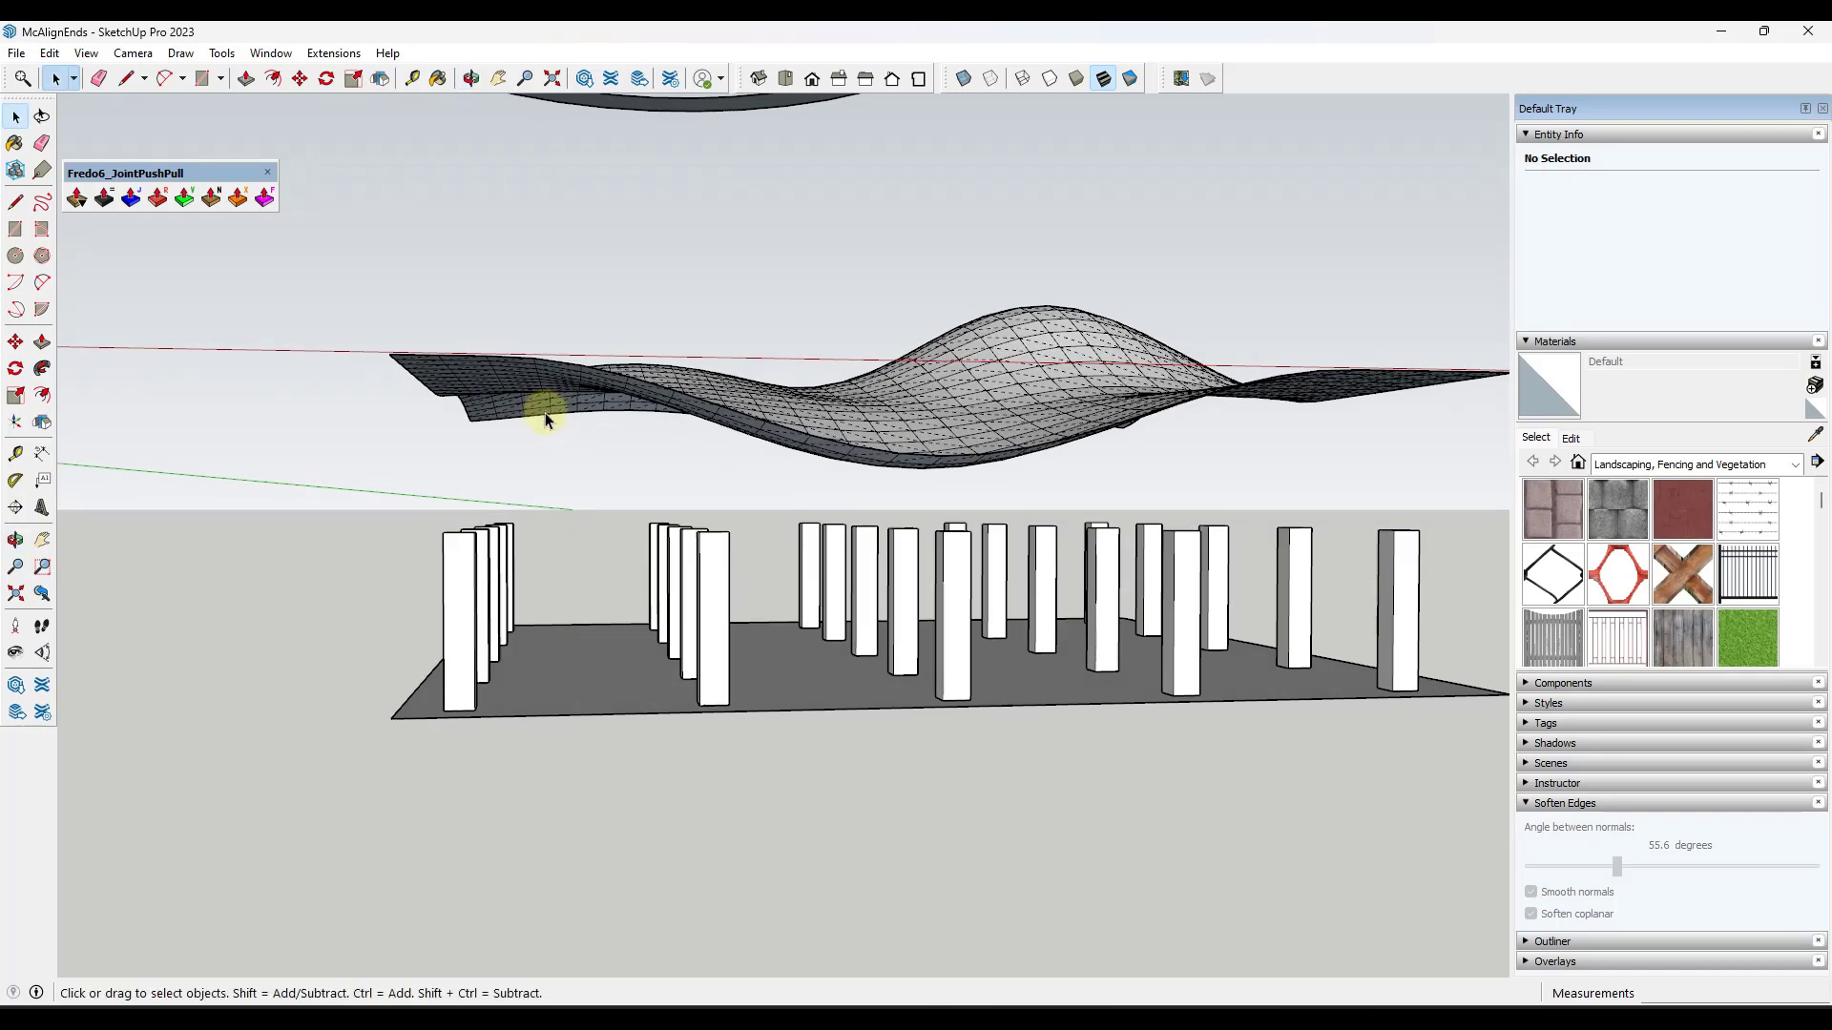
scroll(368, 491, "down", 2)
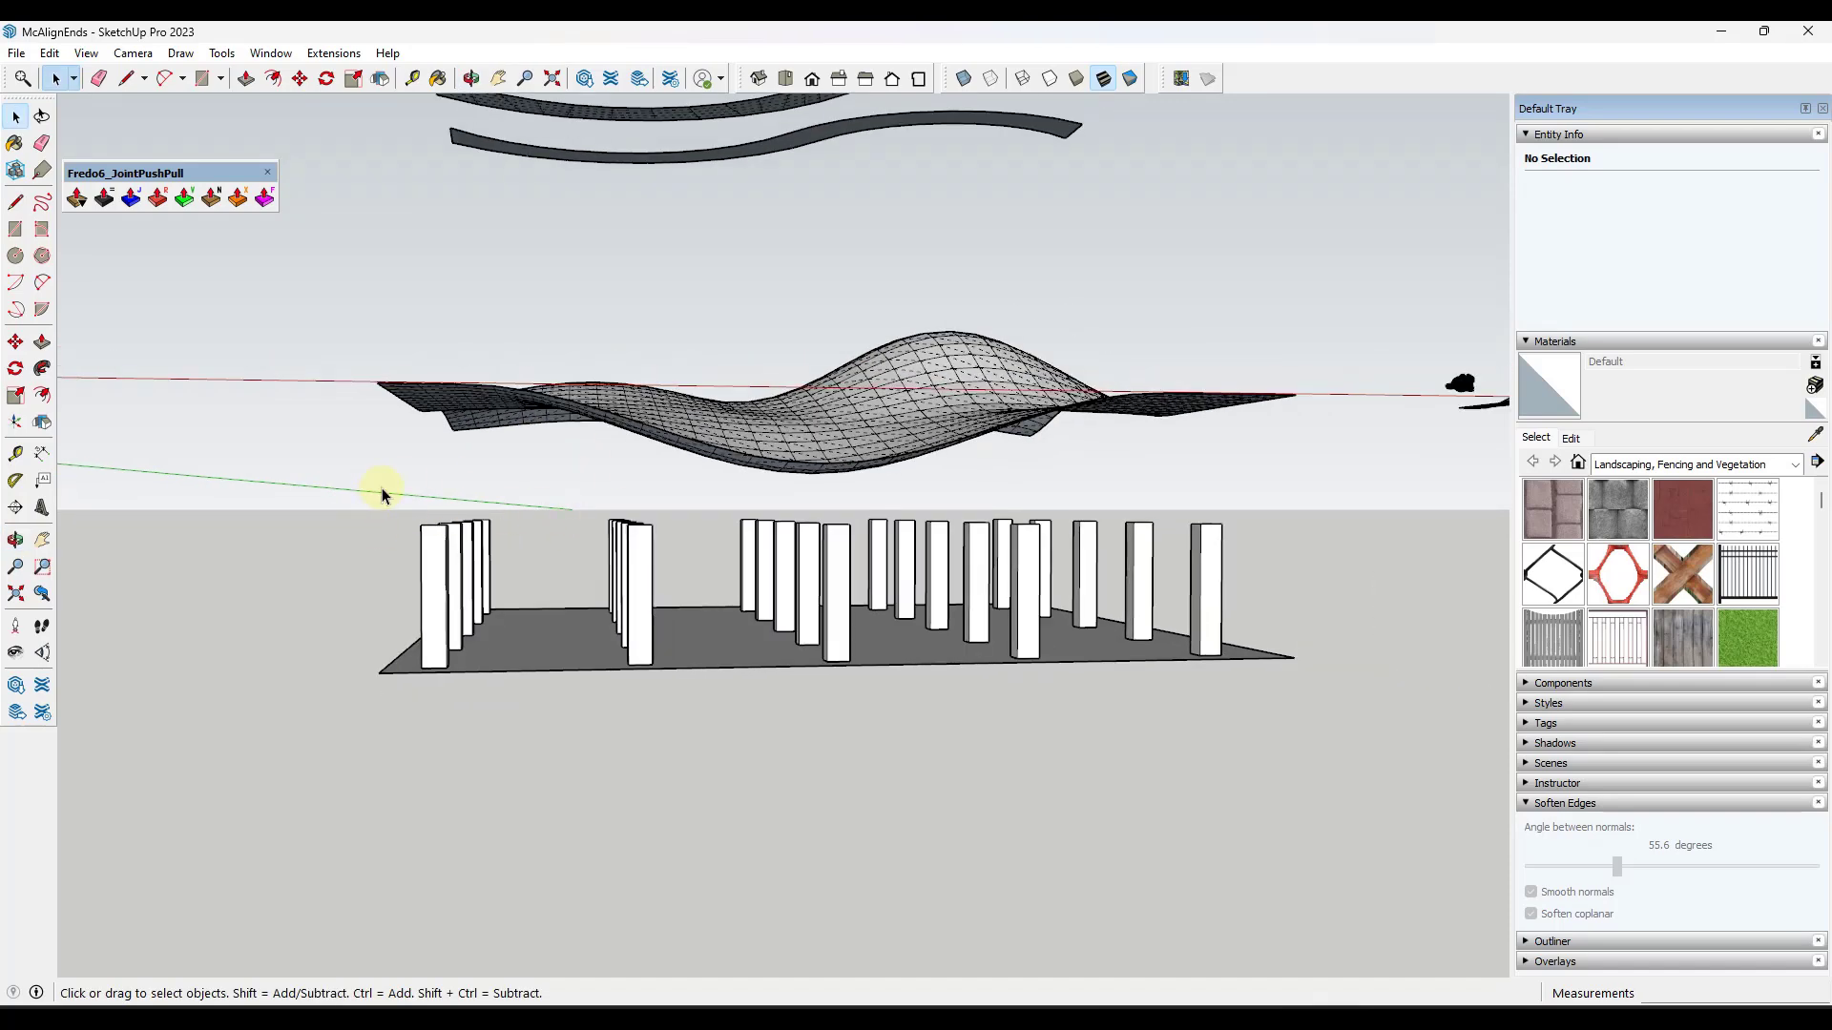
left_click_drag(382, 495, 1296, 571)
middle_click_drag(691, 524, 797, 533)
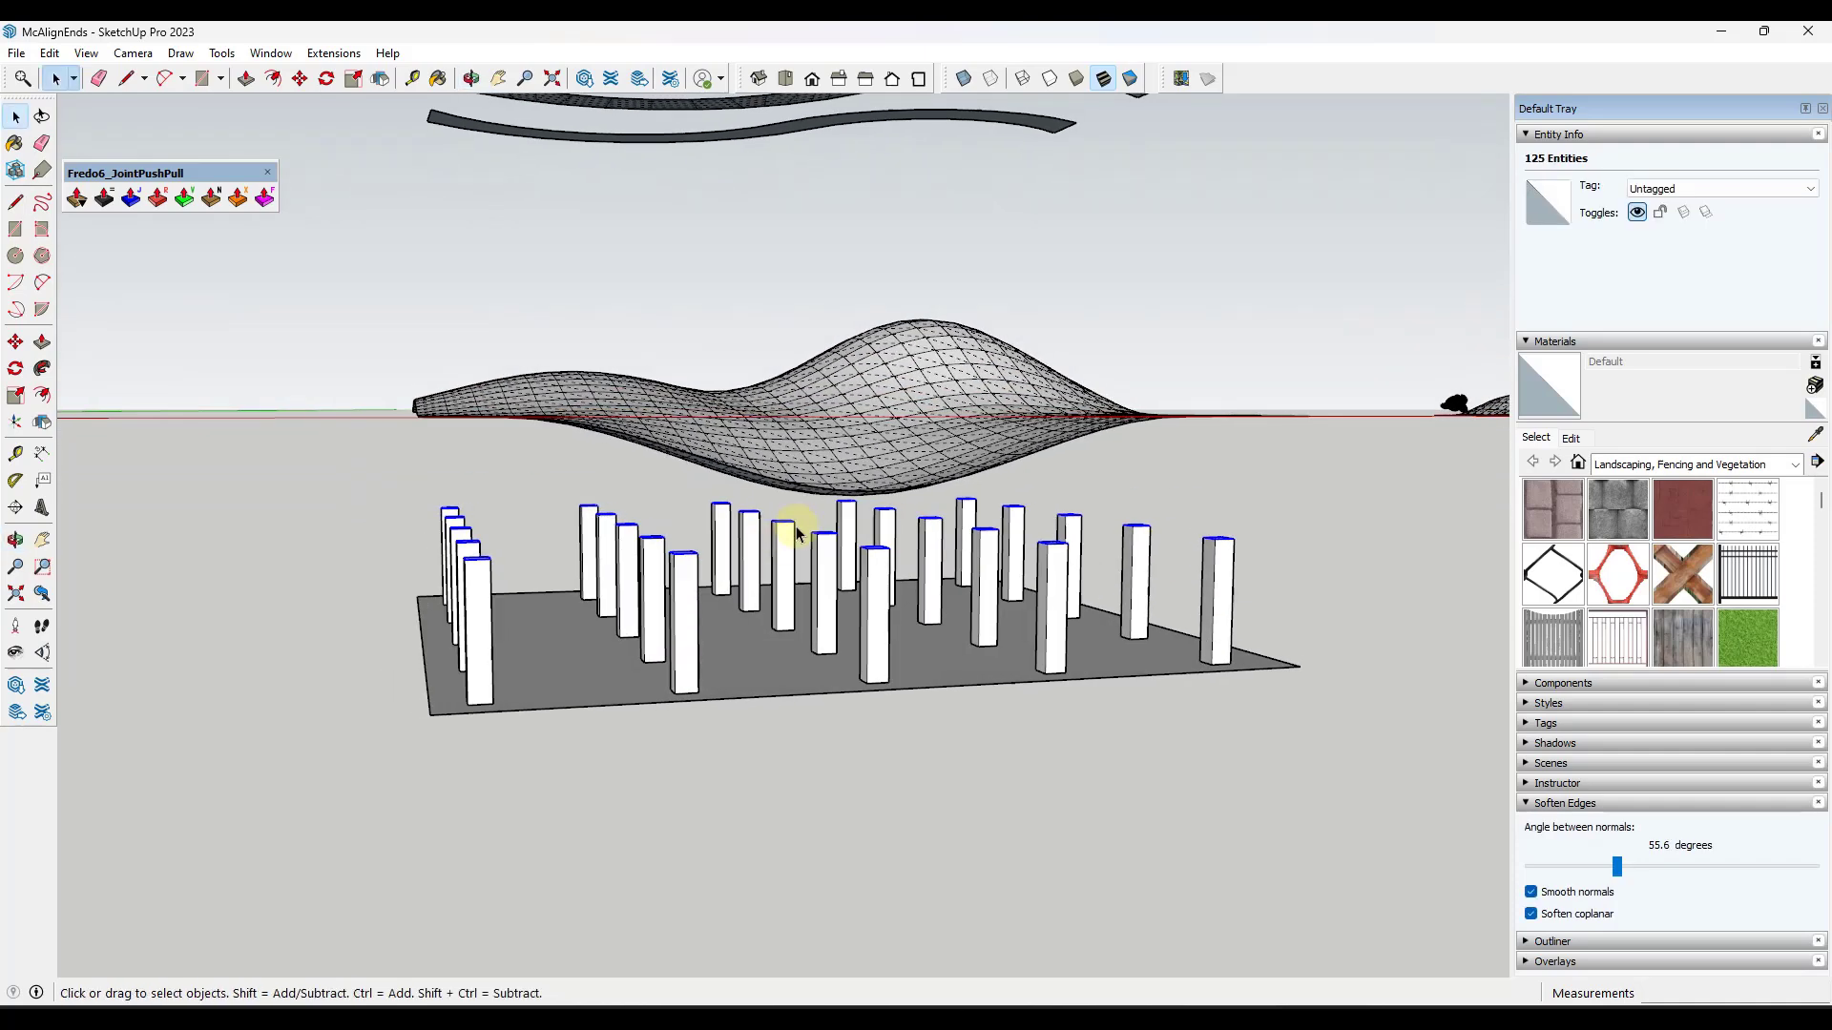
- Try Align Endpoints on the selection and dismiss its prompt asking for edges
left_click(333, 53)
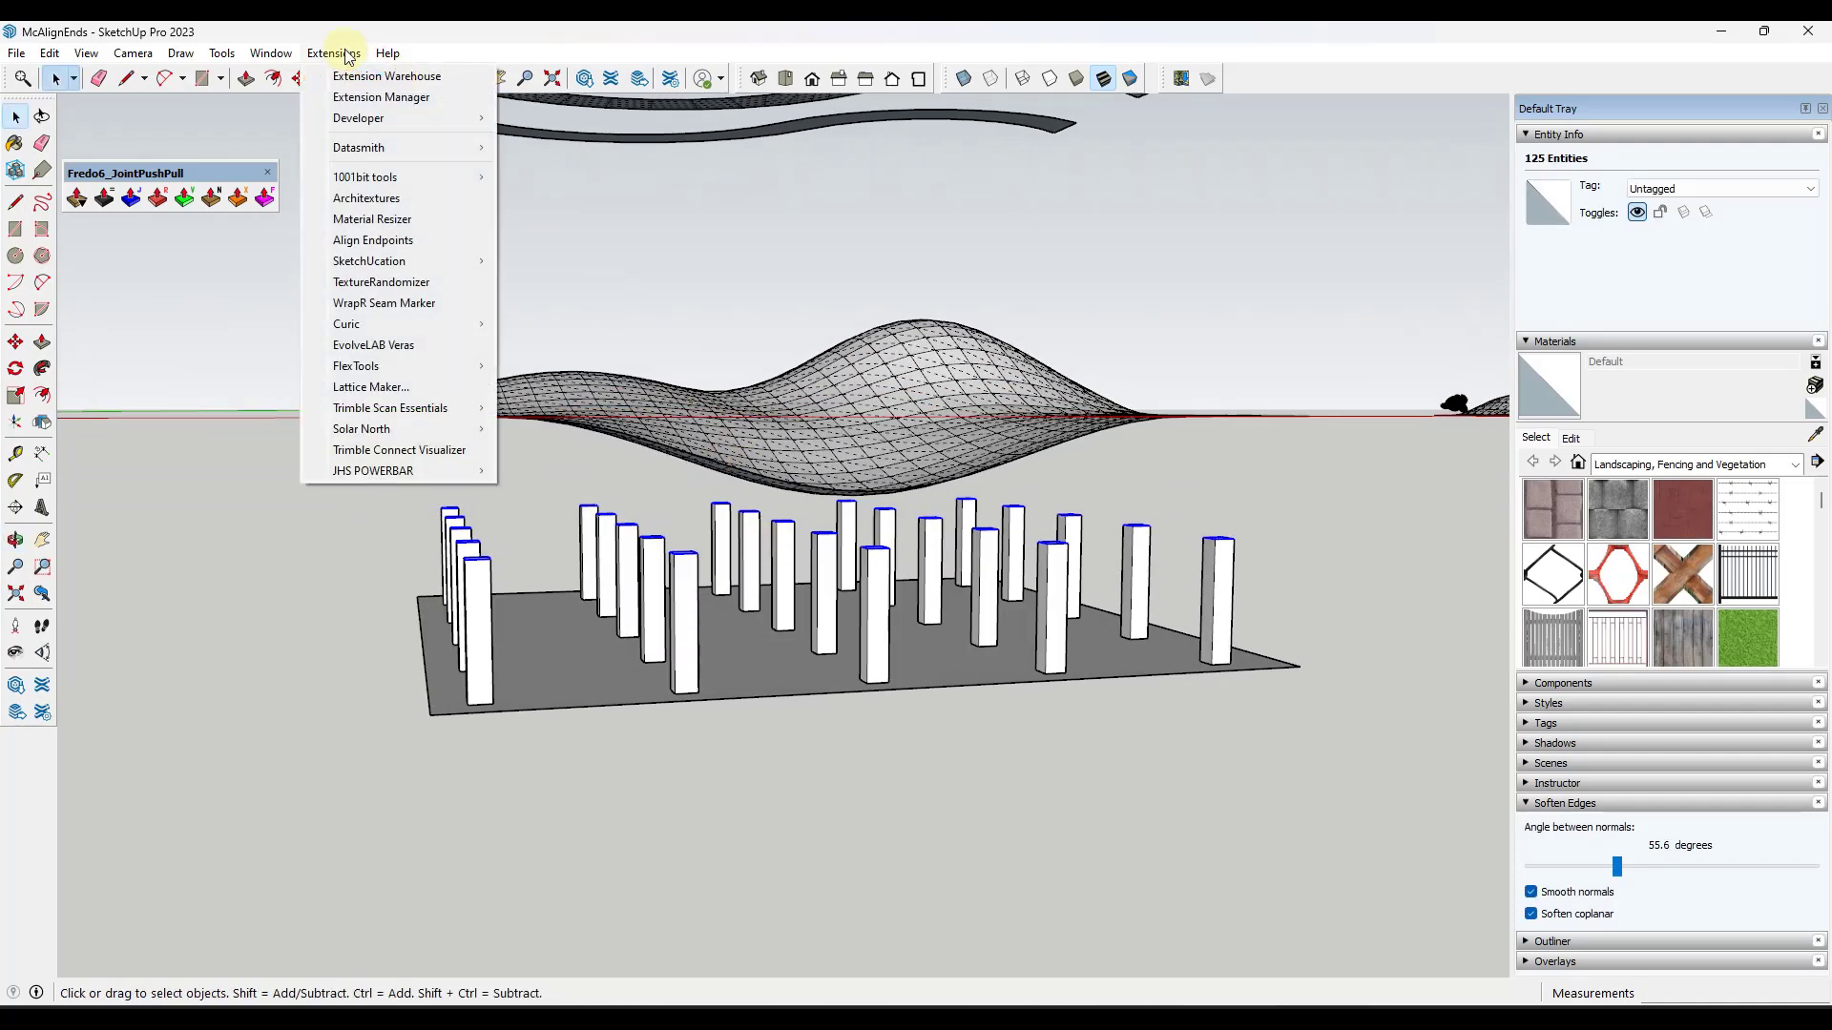
left_click(367, 245)
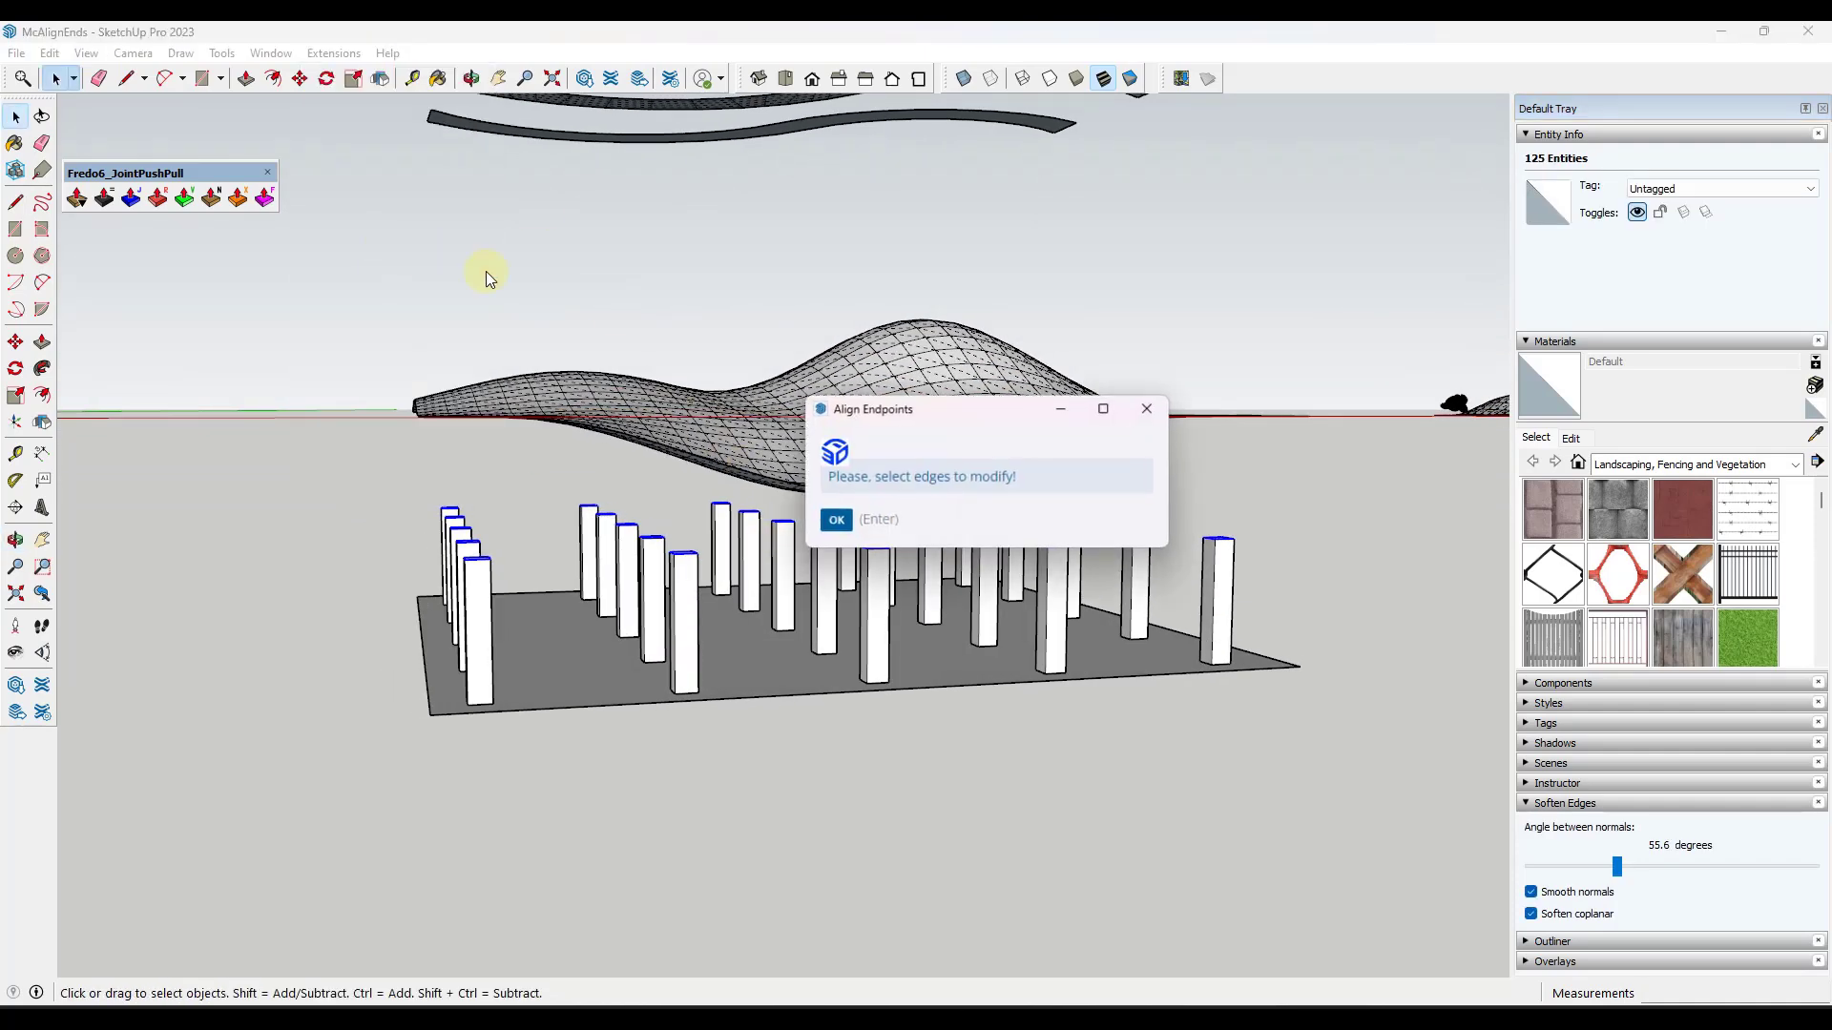
left_click(836, 520)
scroll(703, 668, "up", 6)
- Deselect faces so only the column-top edges stay selected
right_click(717, 644)
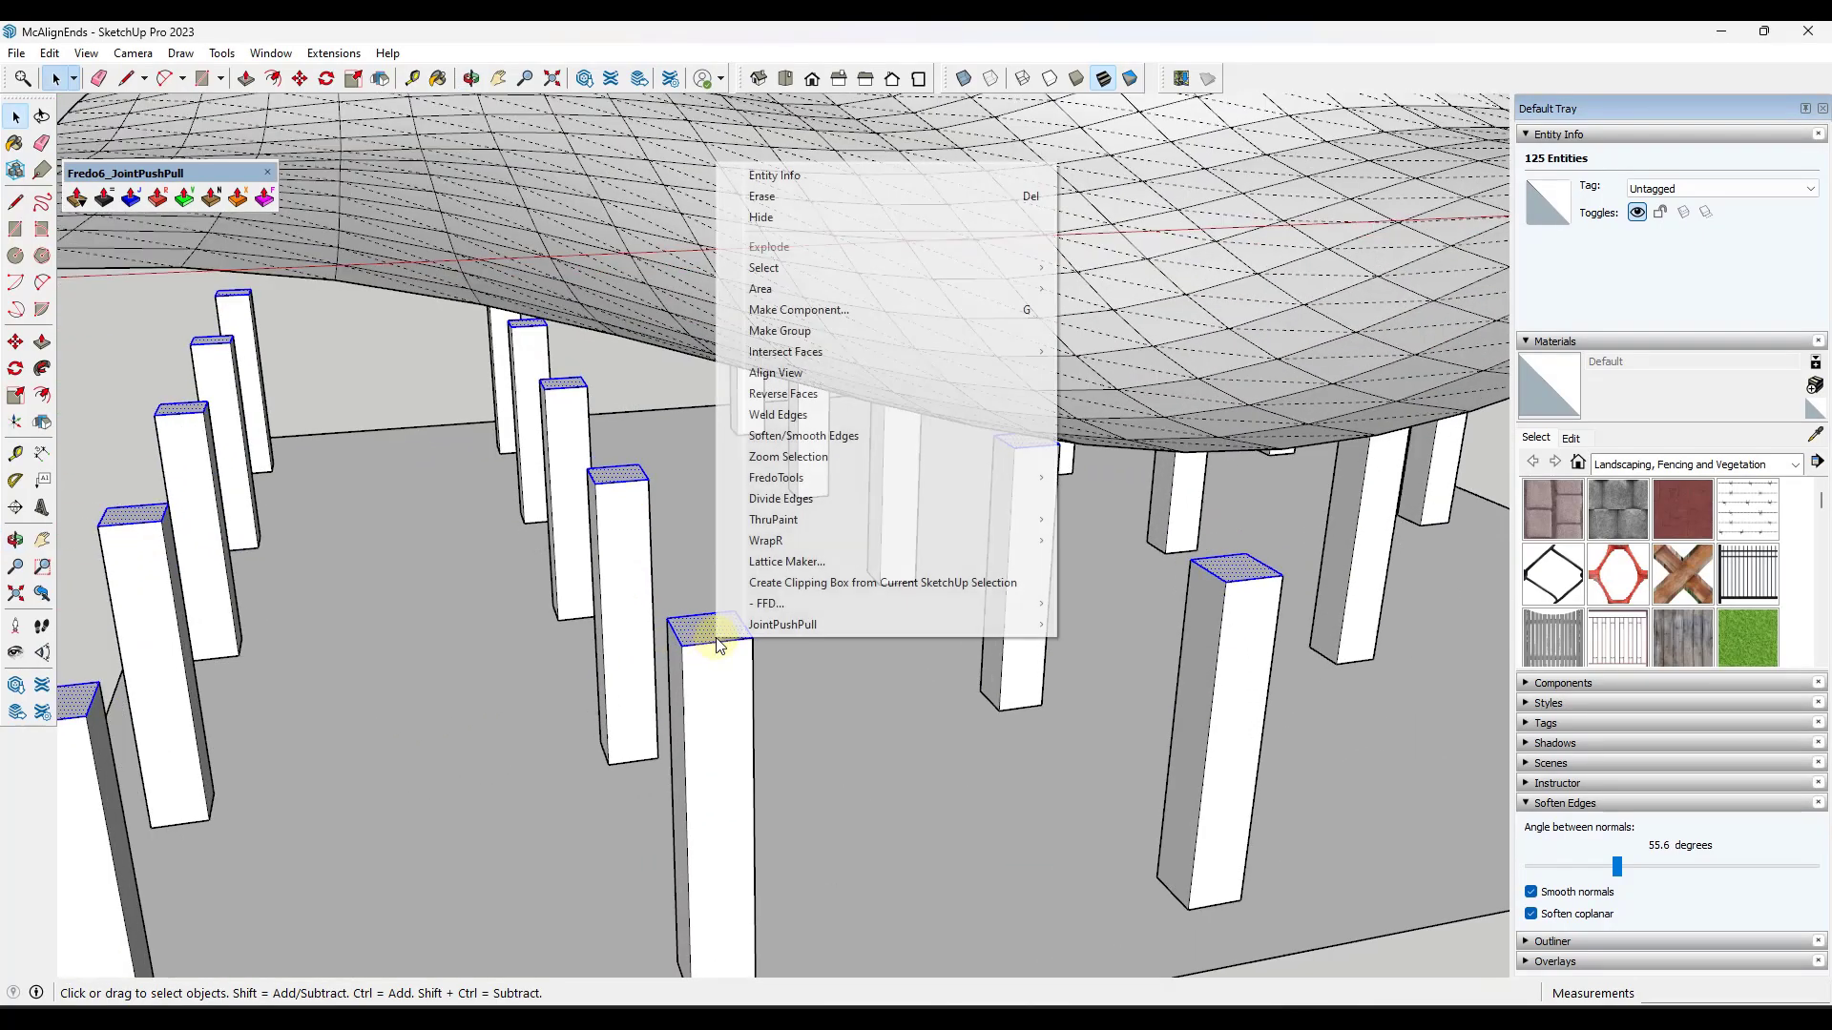
mouse_move(792, 267)
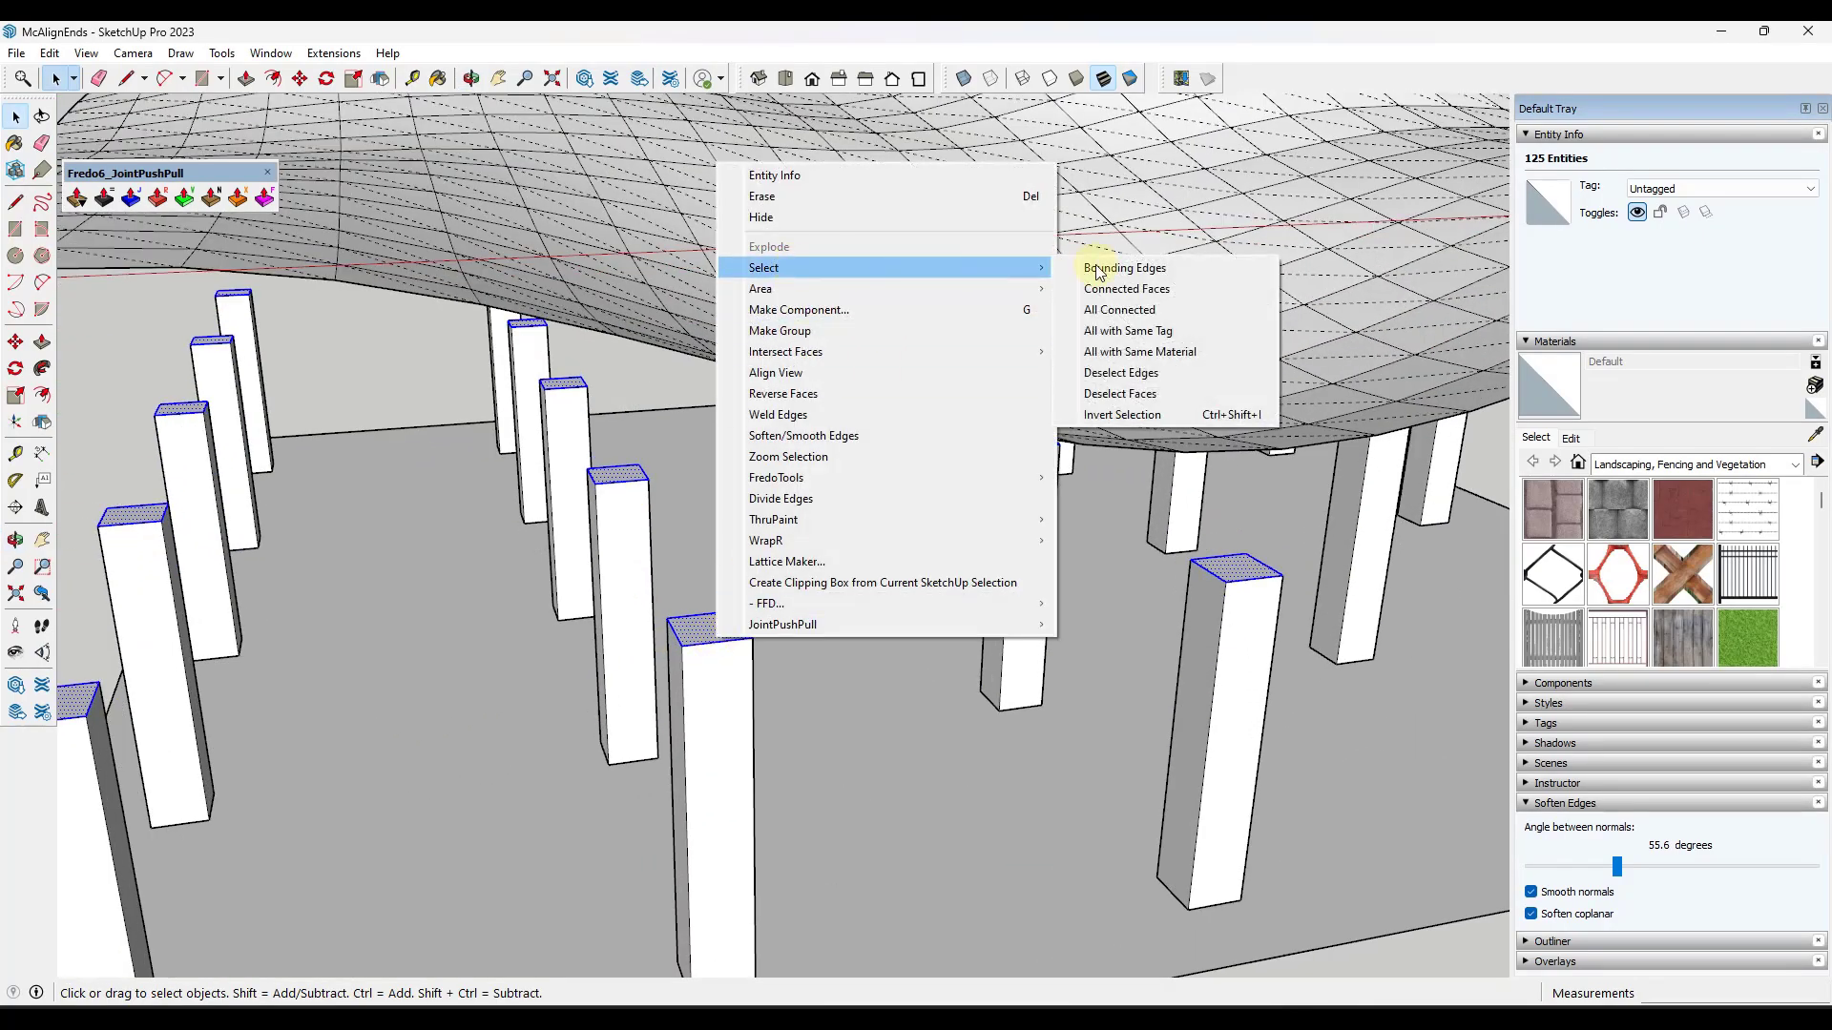
left_click(1153, 393)
scroll(736, 483, "down", 5)
middle_click_drag(736, 483, 700, 318)
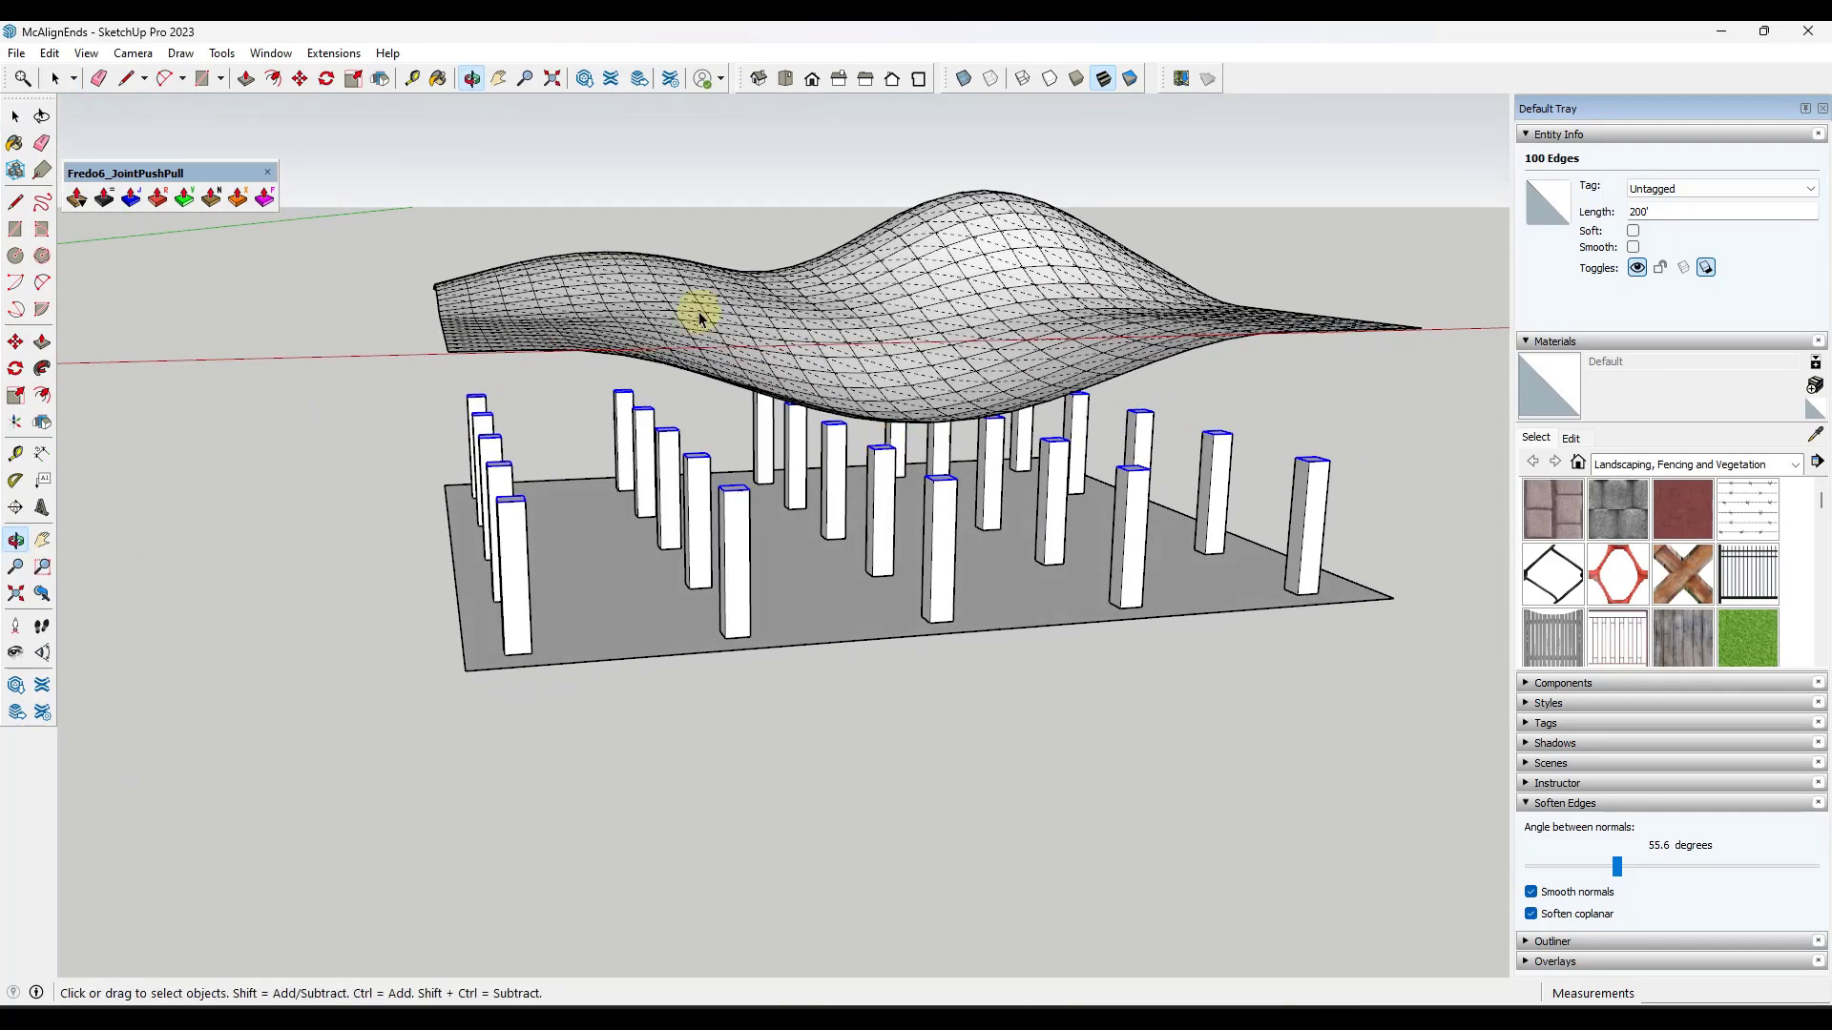
- Align the column-top edges along the Z axis with Align Endpoints
left_click(331, 54)
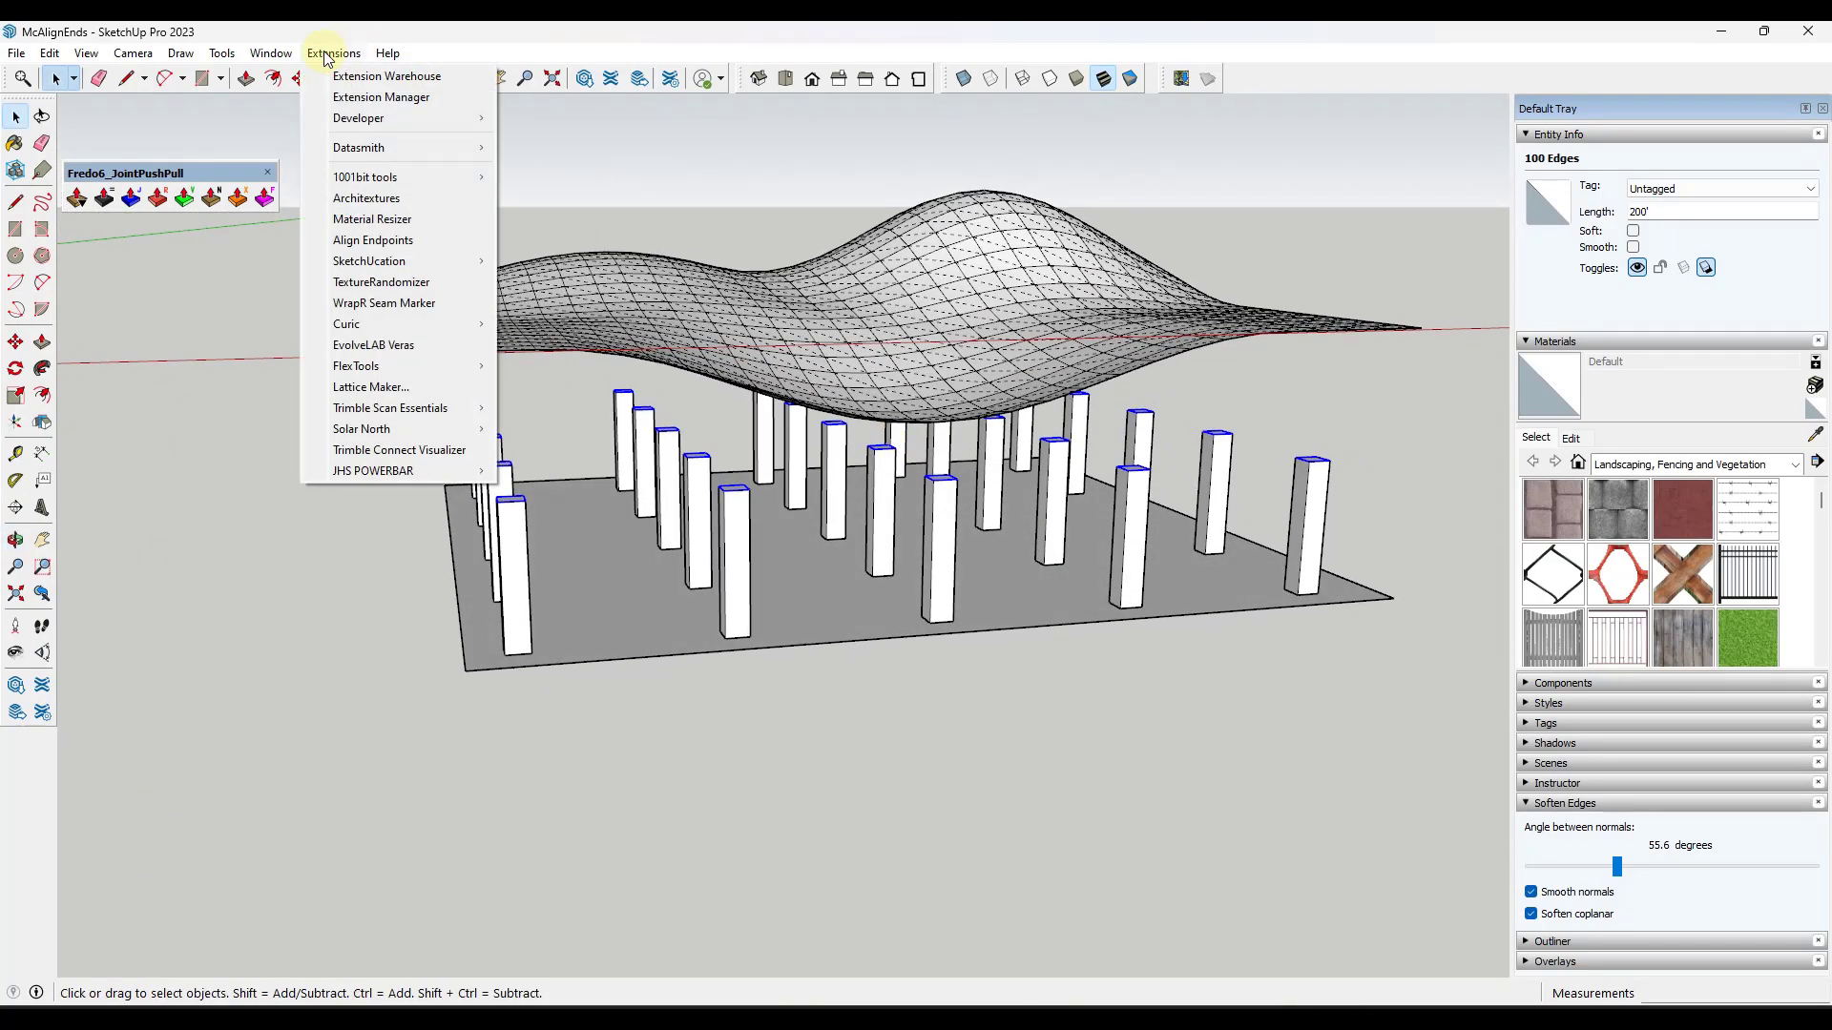
left_click(399, 241)
left_click(979, 238)
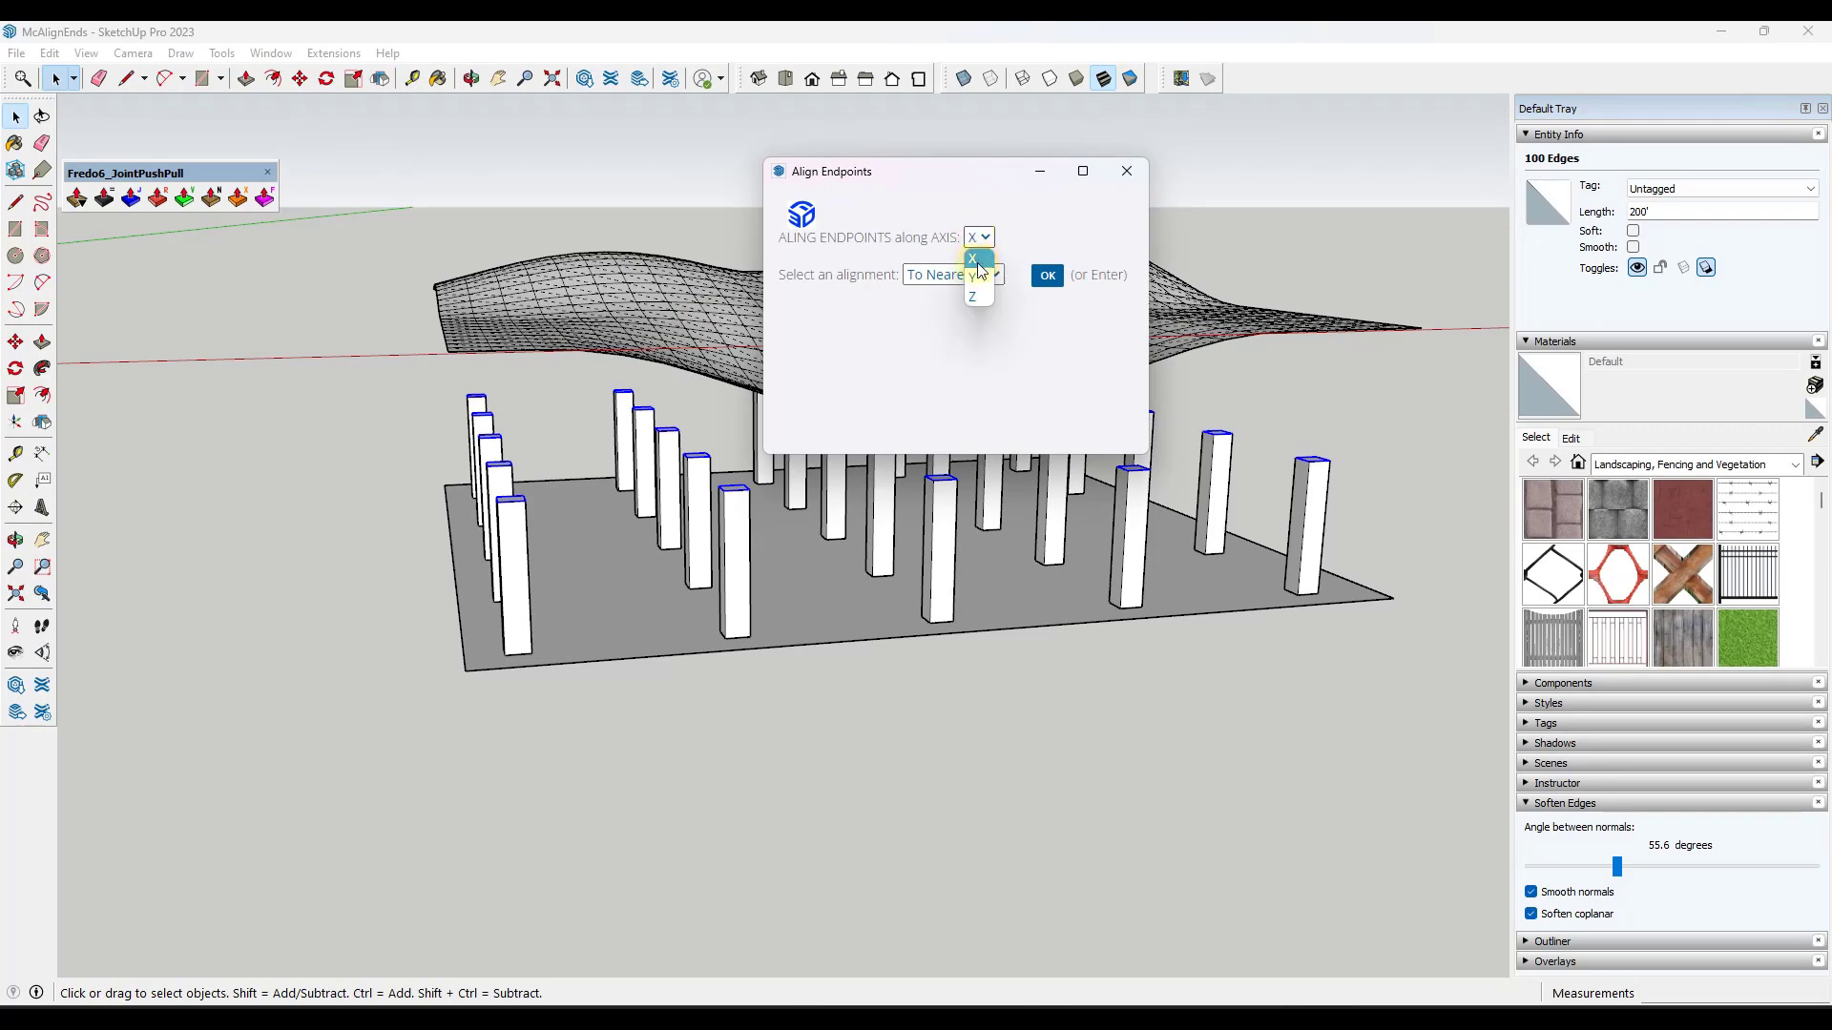
left_click(983, 303)
left_click(1047, 276)
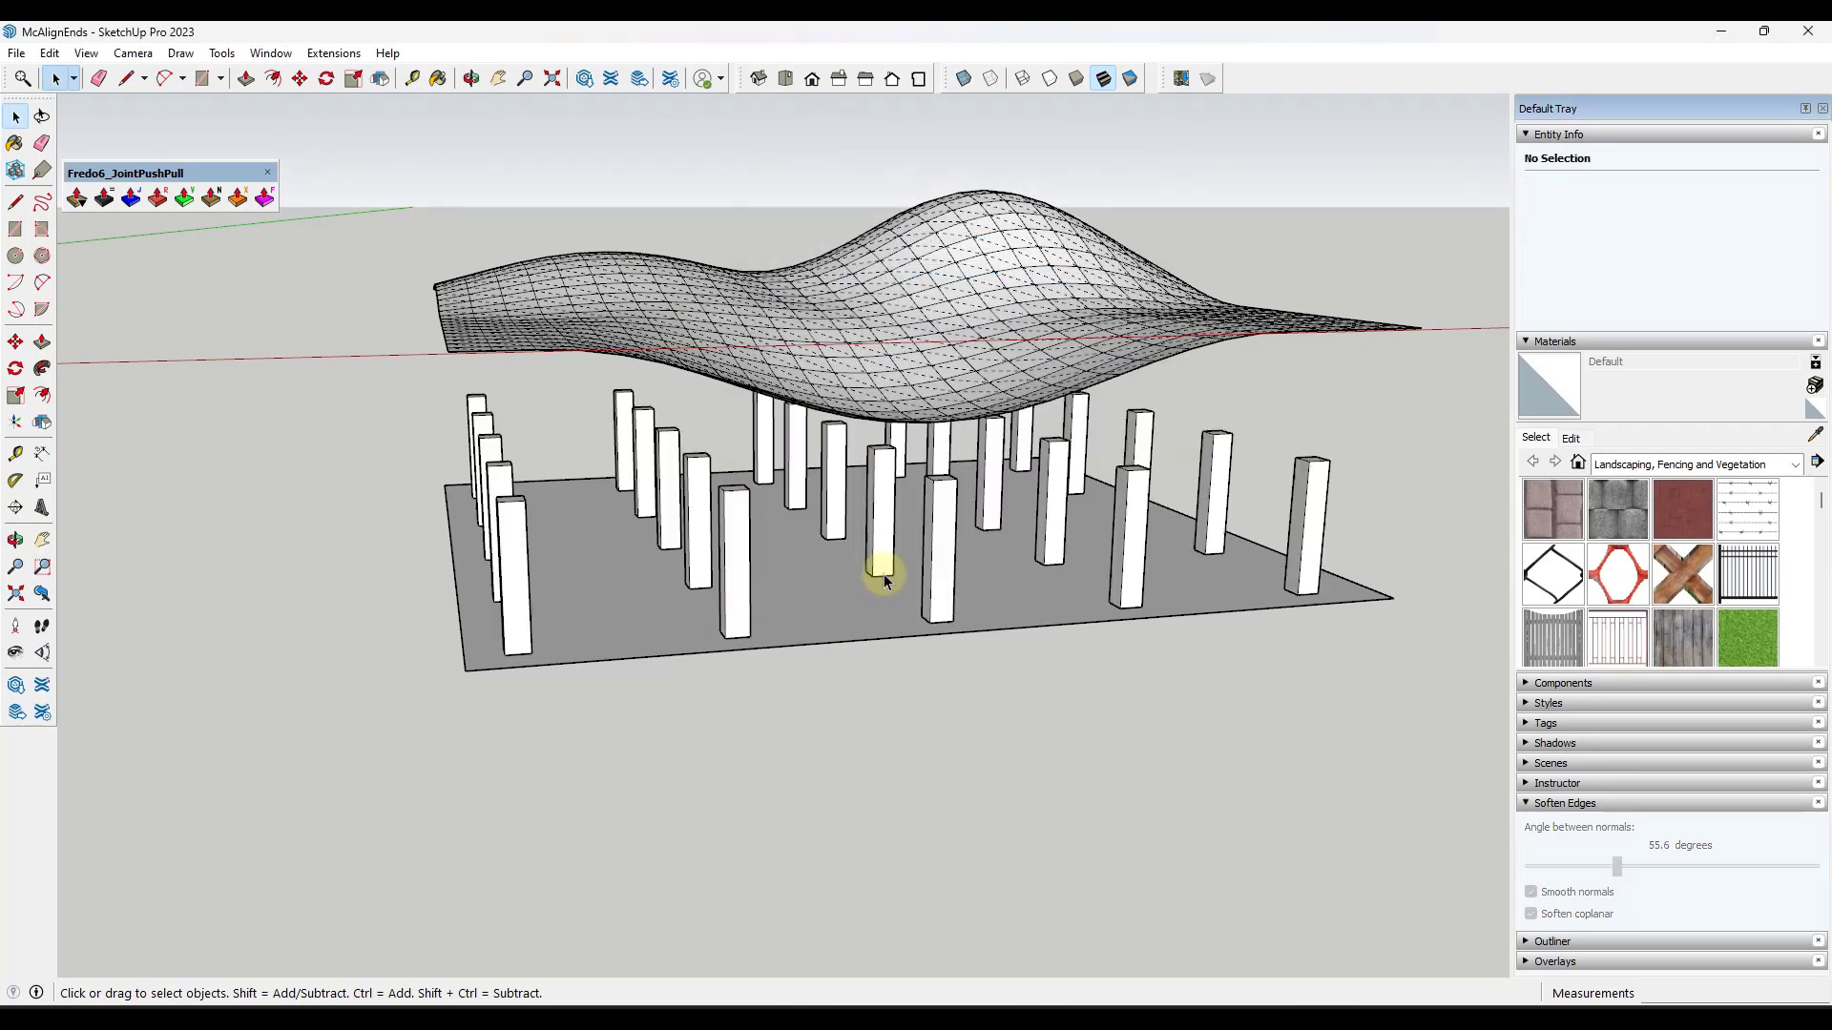
- Reselect the column tops and try Align Endpoints, dismissing its edges prompt
middle_click_drag(878, 573, 811, 420)
left_click_drag(348, 398, 1394, 490)
middle_click_drag(727, 482, 897, 549)
left_click(334, 54)
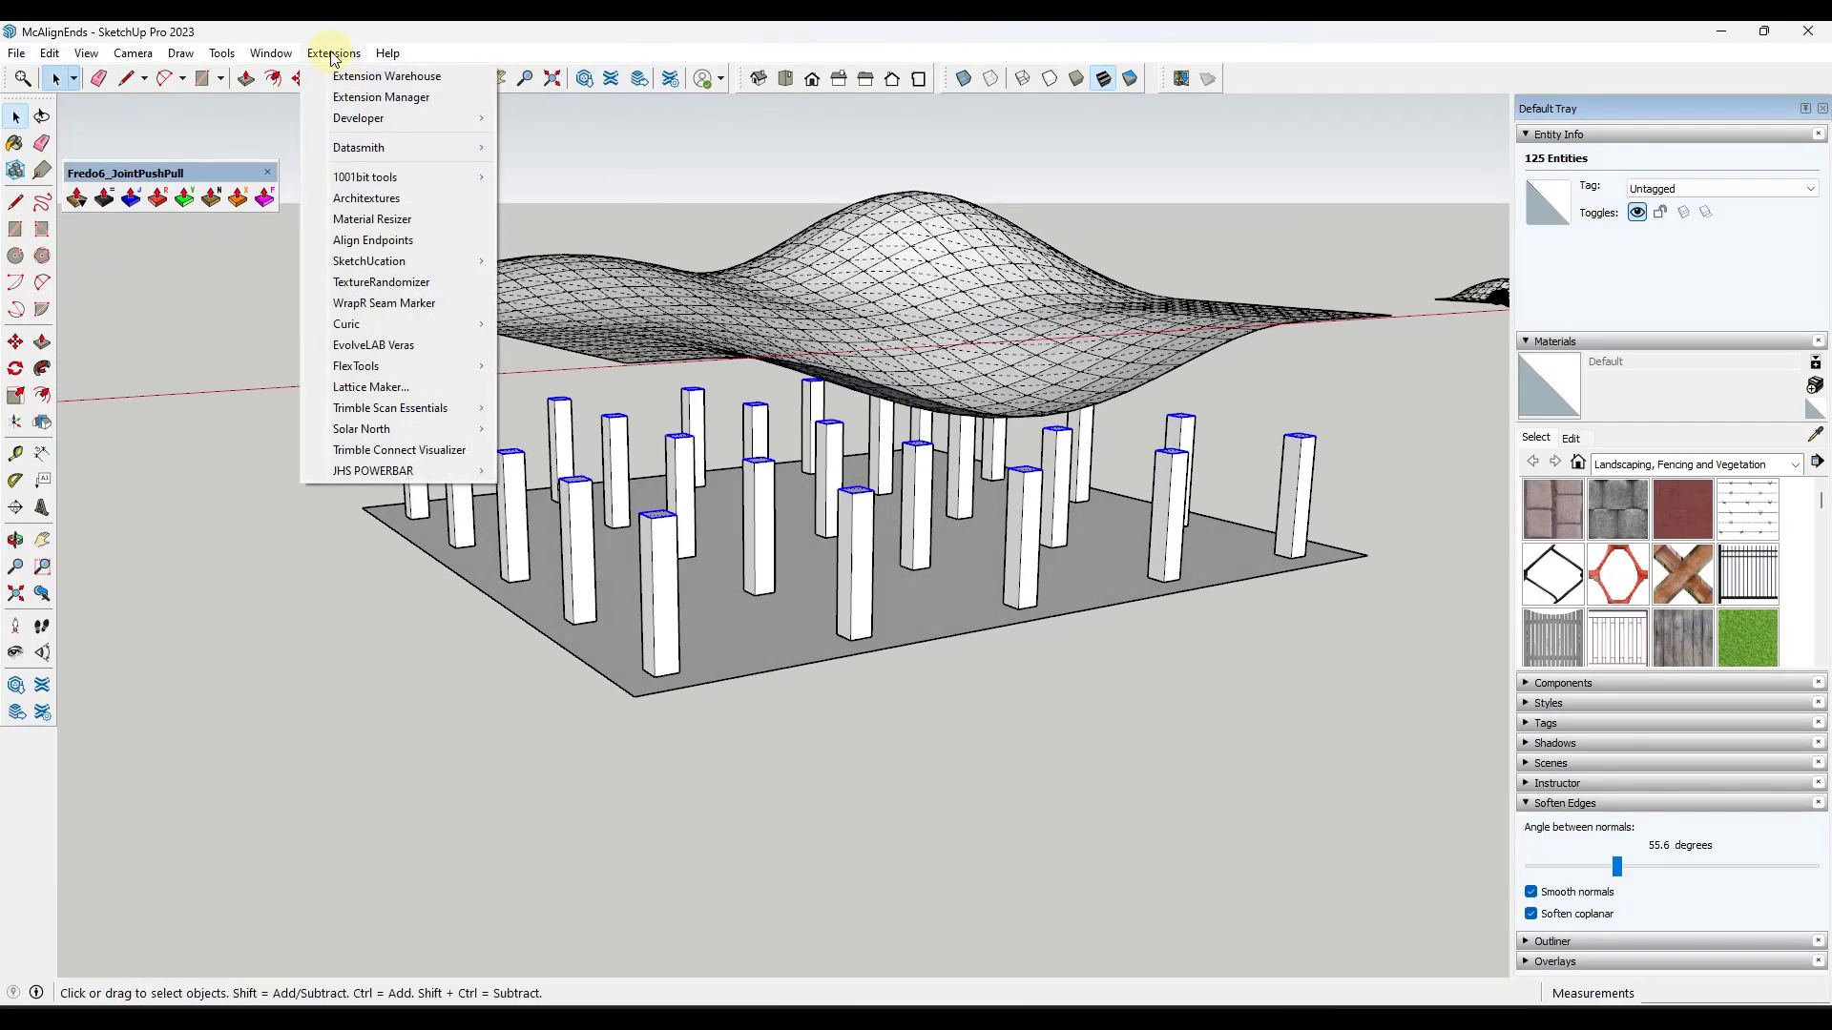
left_click(401, 242)
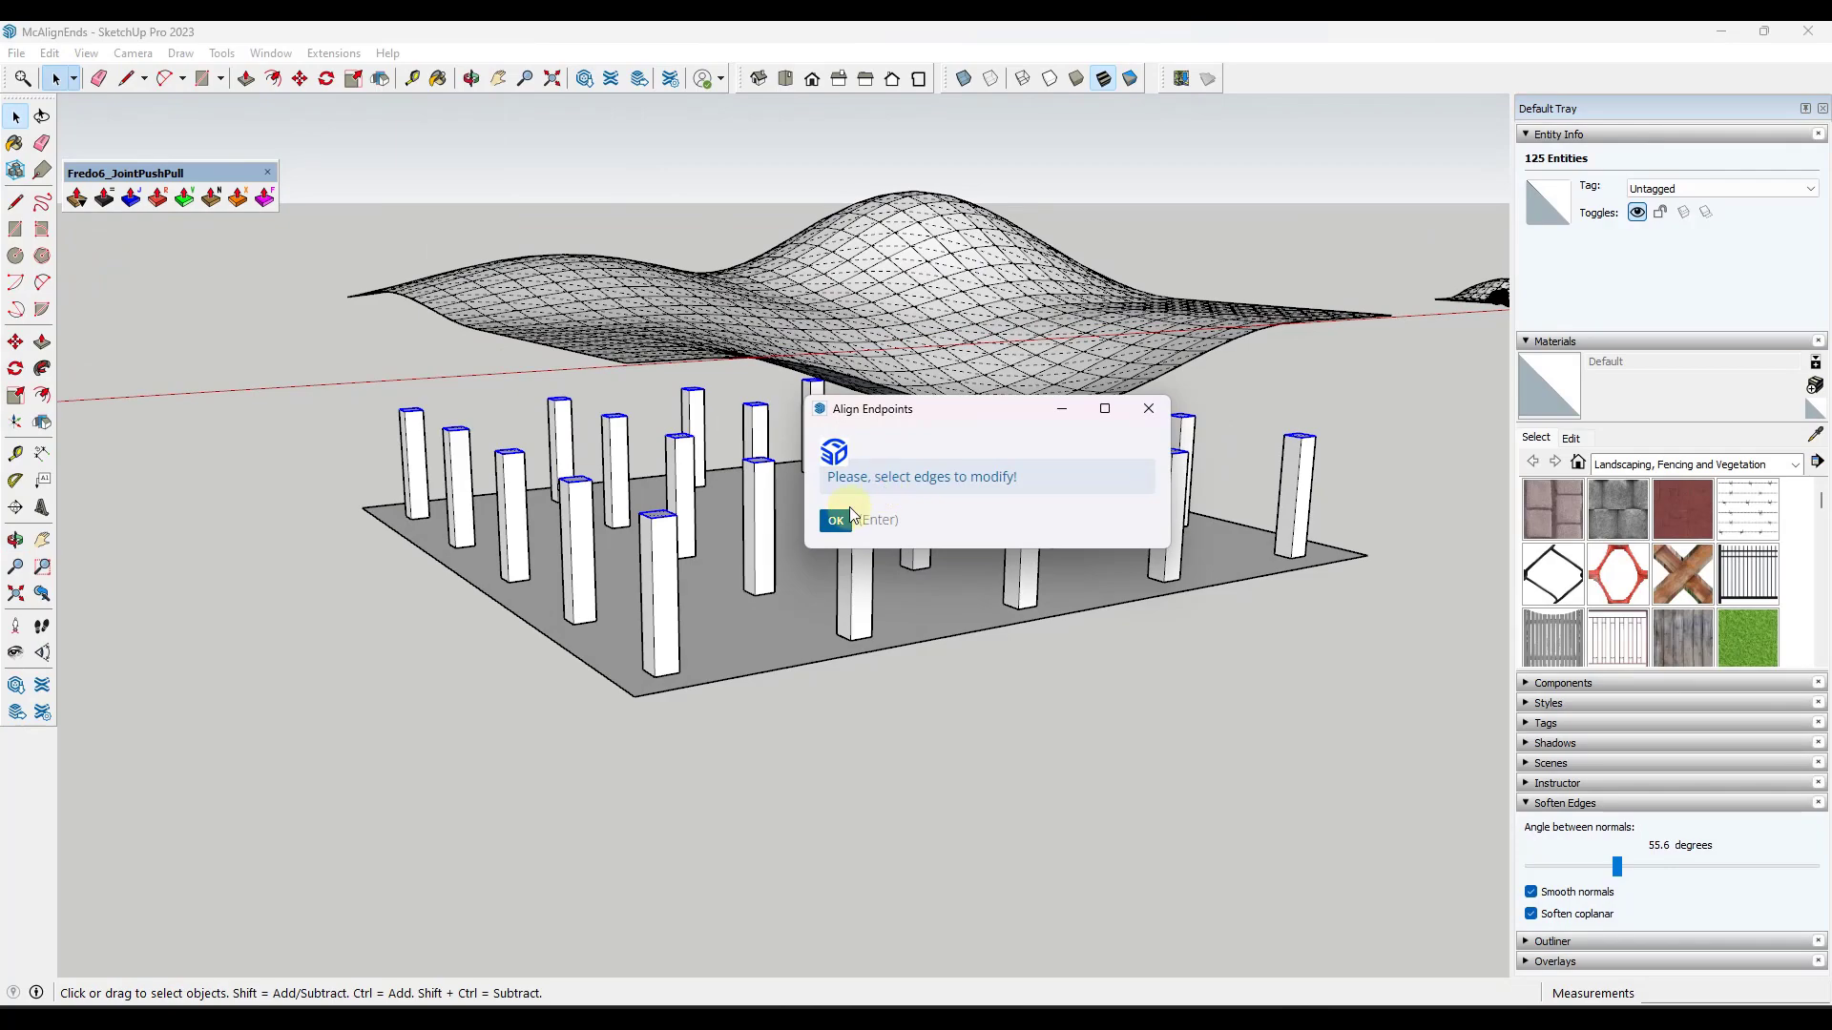
left_click(836, 521)
scroll(864, 548, "up", 5)
- Deselect faces, keeping only the column-top edges selected
right_click(864, 537)
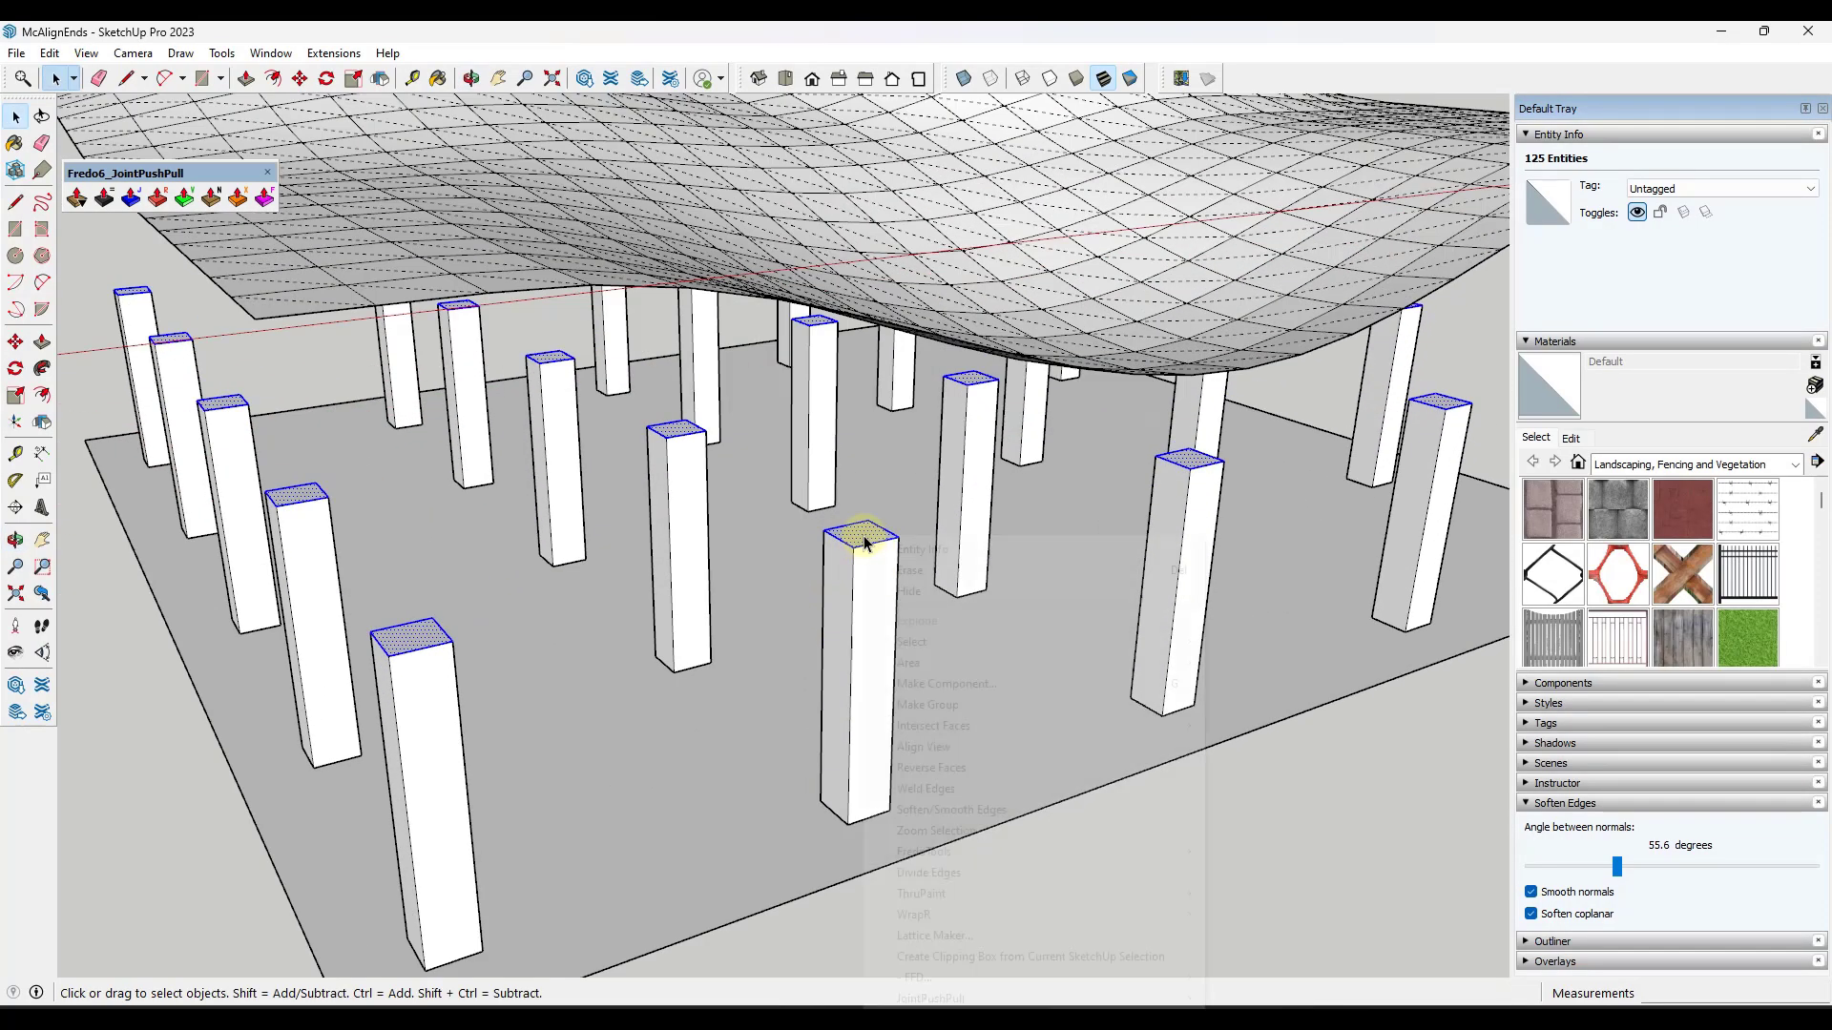
mouse_move(935, 641)
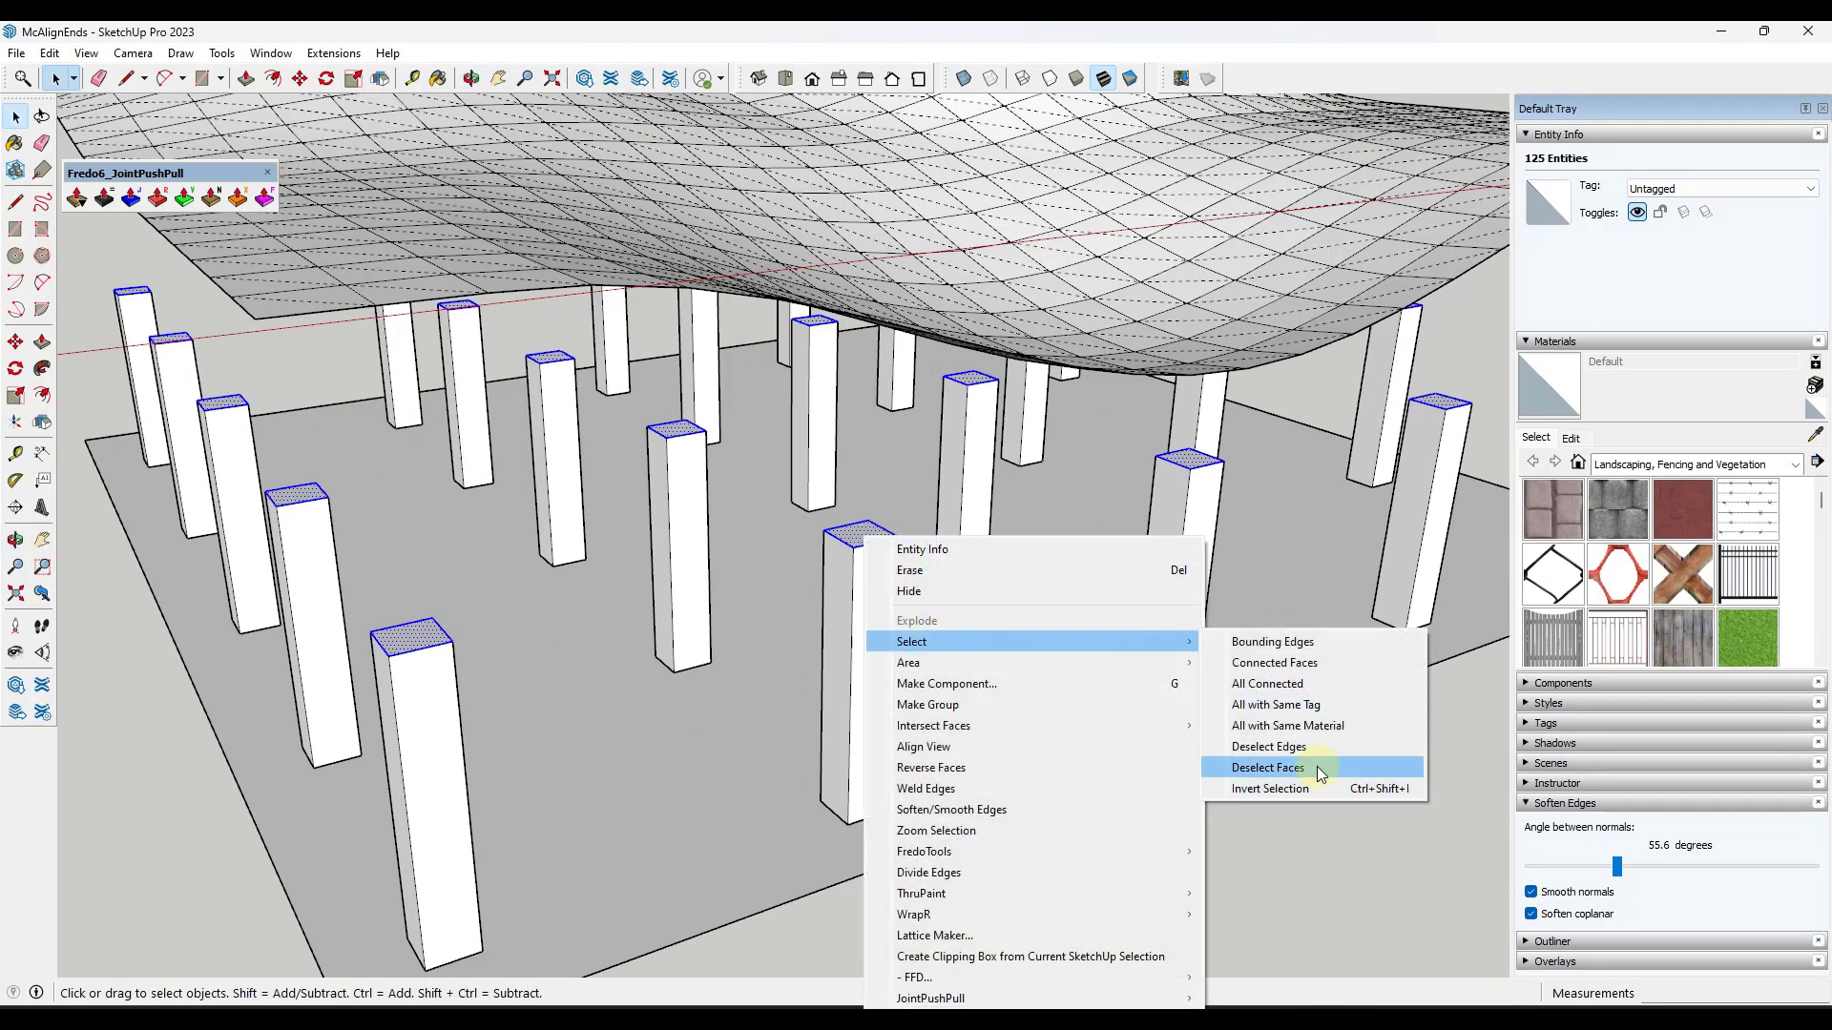
left_click(1390, 777)
scroll(1024, 601, "down", 5)
middle_click_drag(1030, 626, 830, 413)
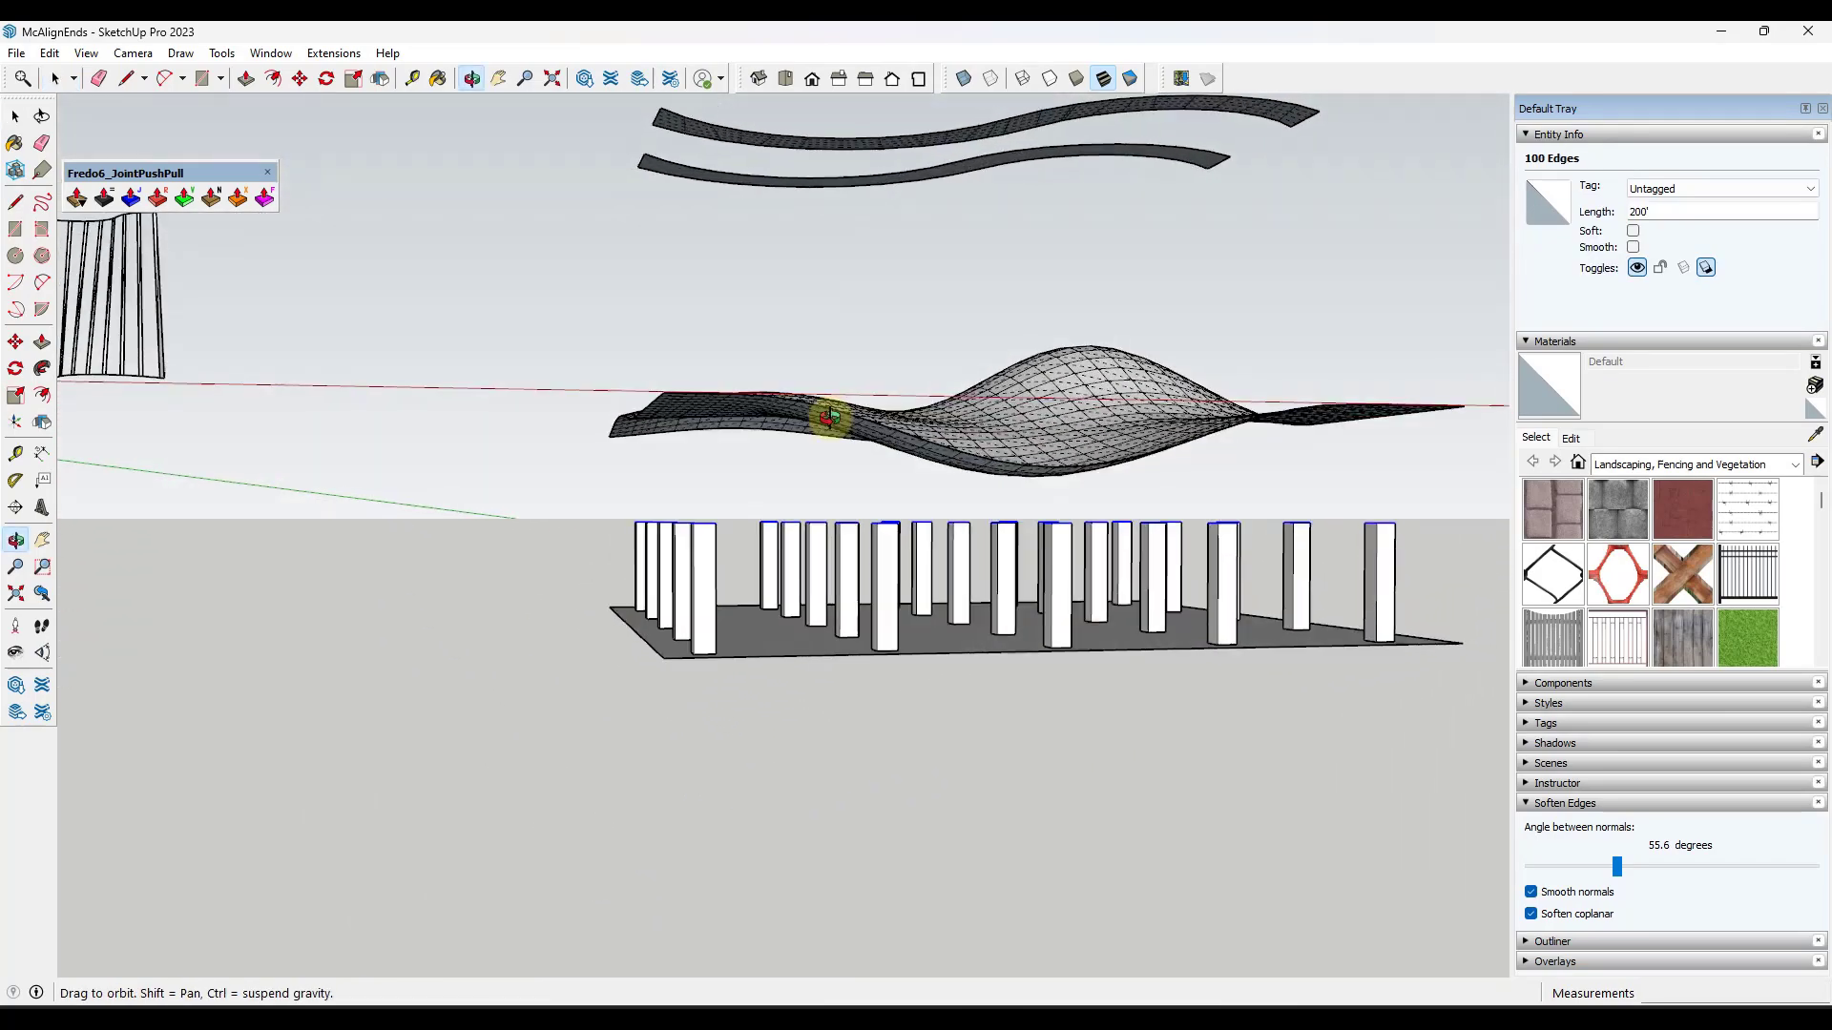
- In Align Endpoints, choose To Nearest + and open the axis choices
left_click(314, 52)
left_click(391, 238)
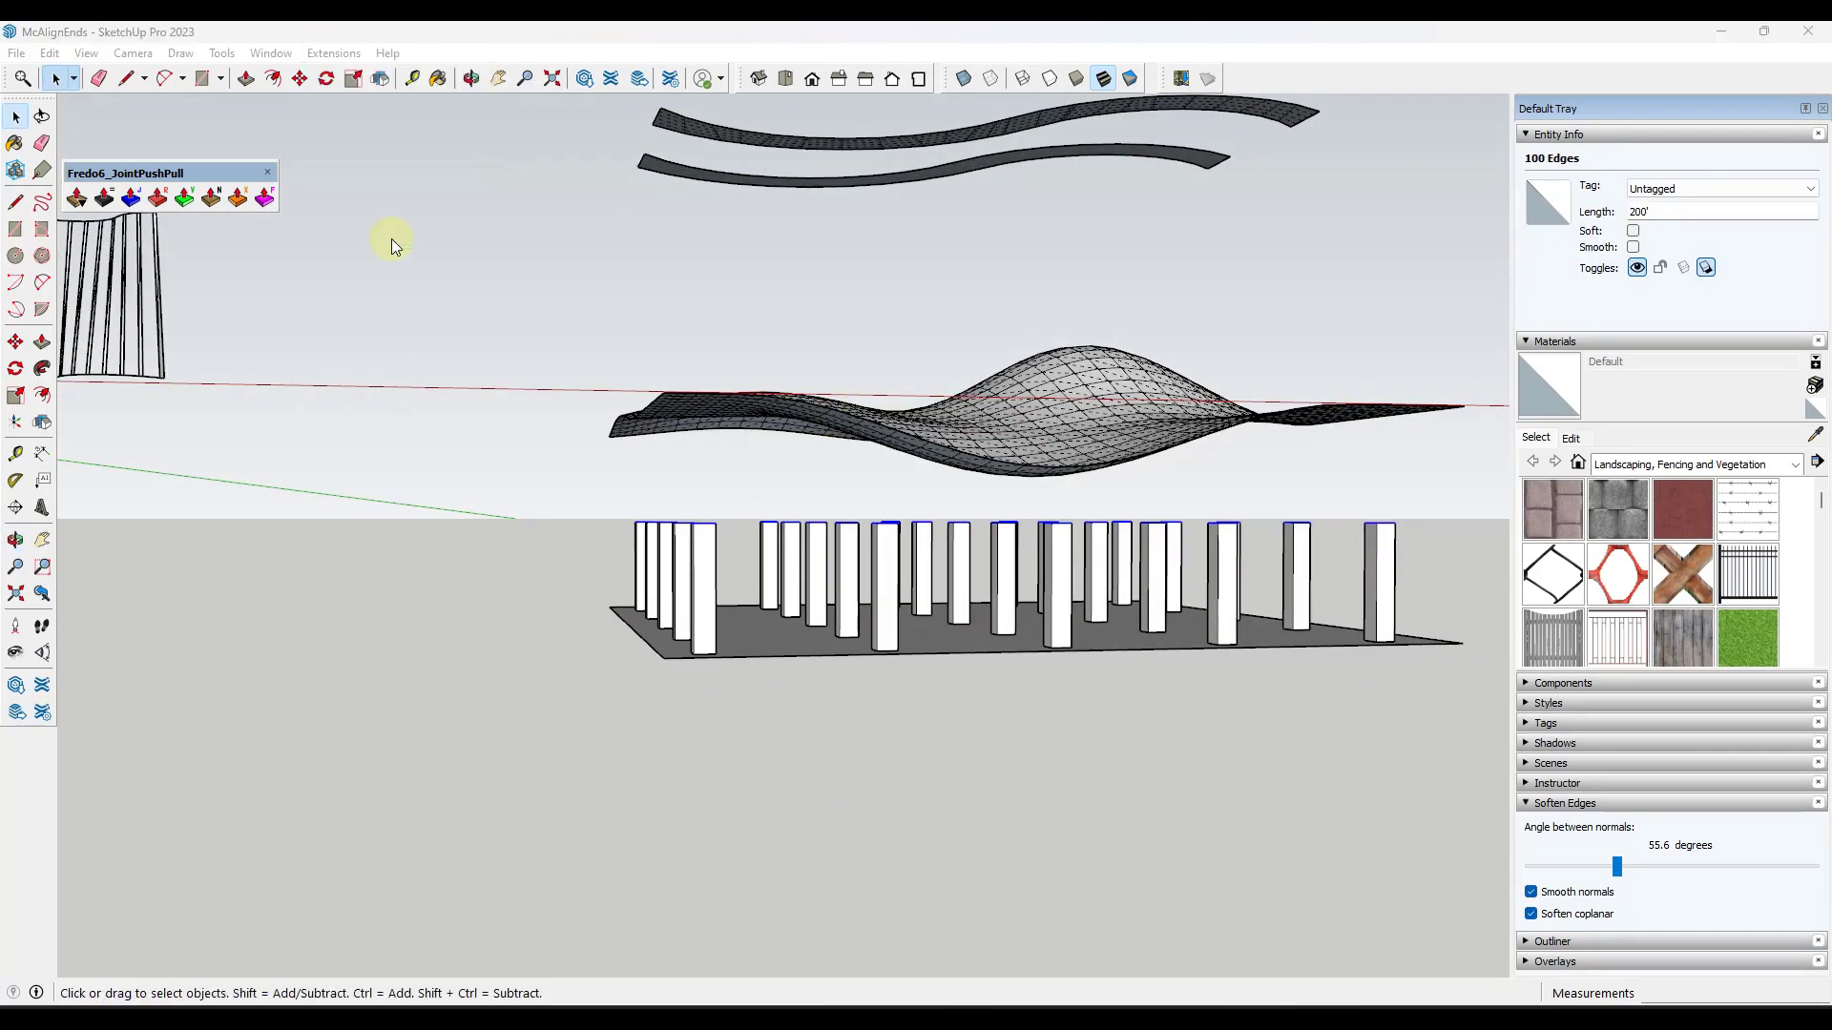
left_click(952, 276)
left_click(952, 296)
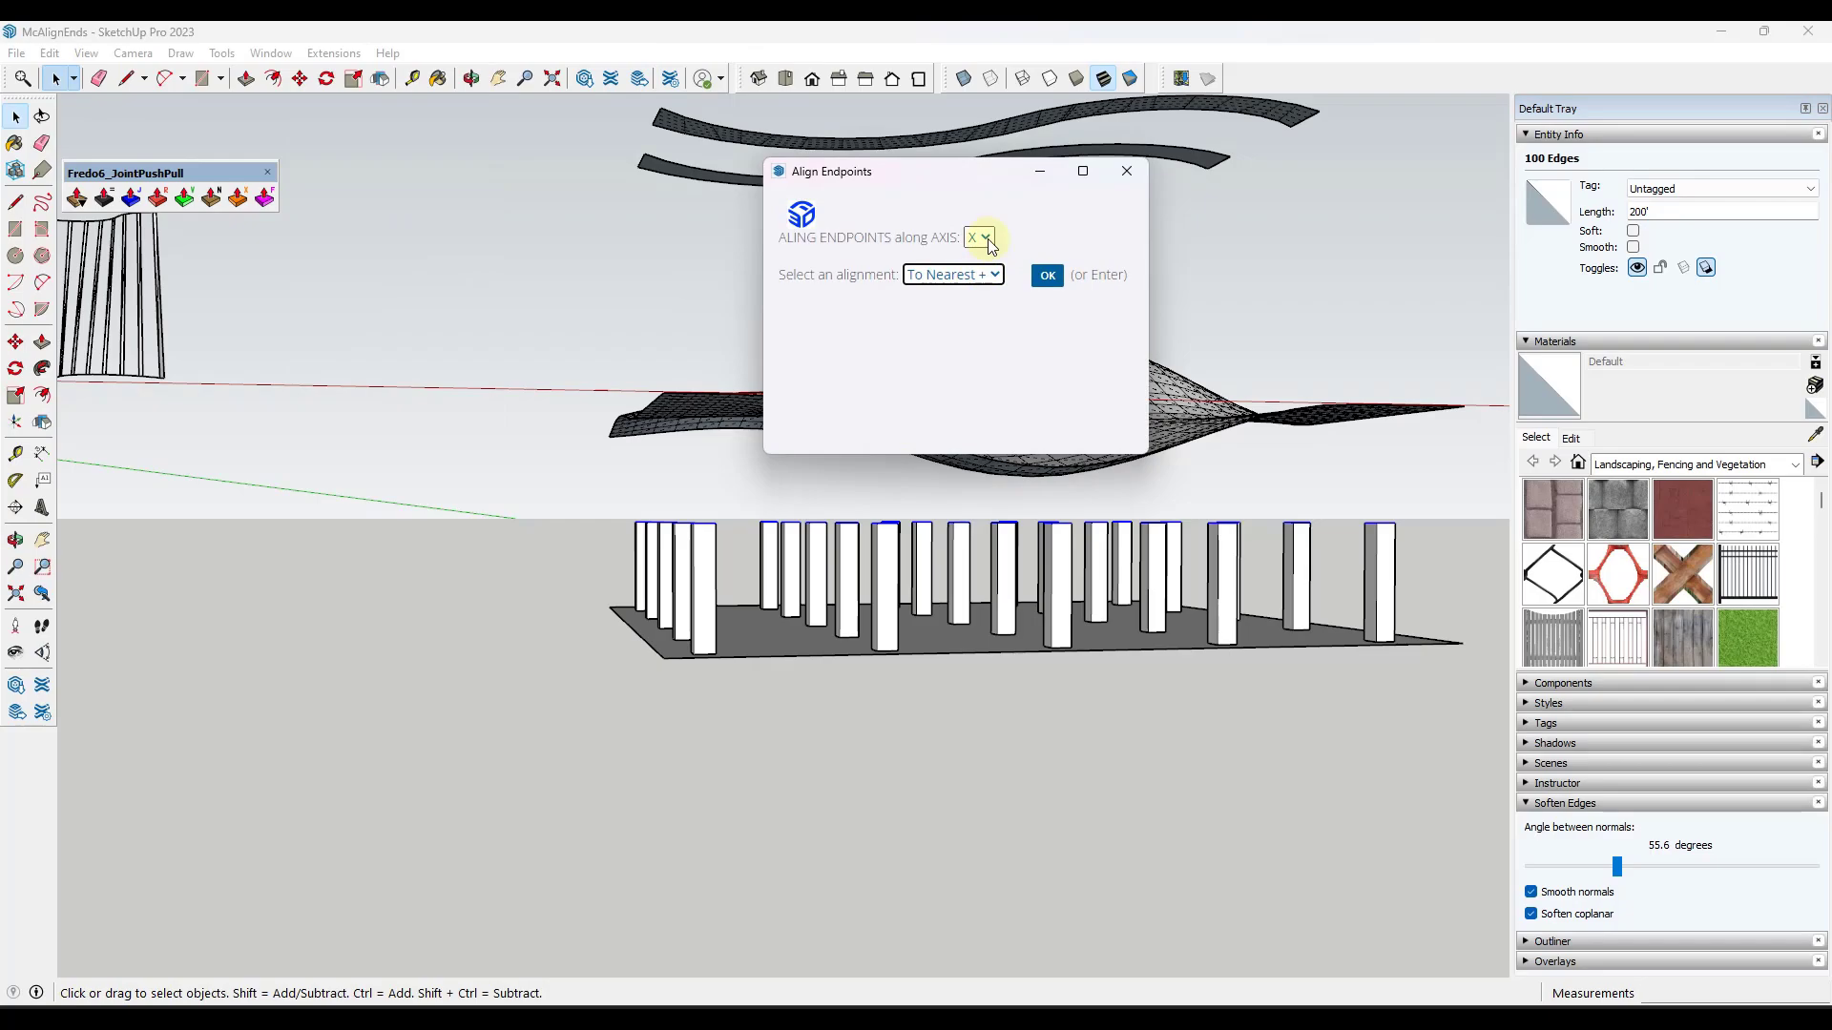
left_click(979, 237)
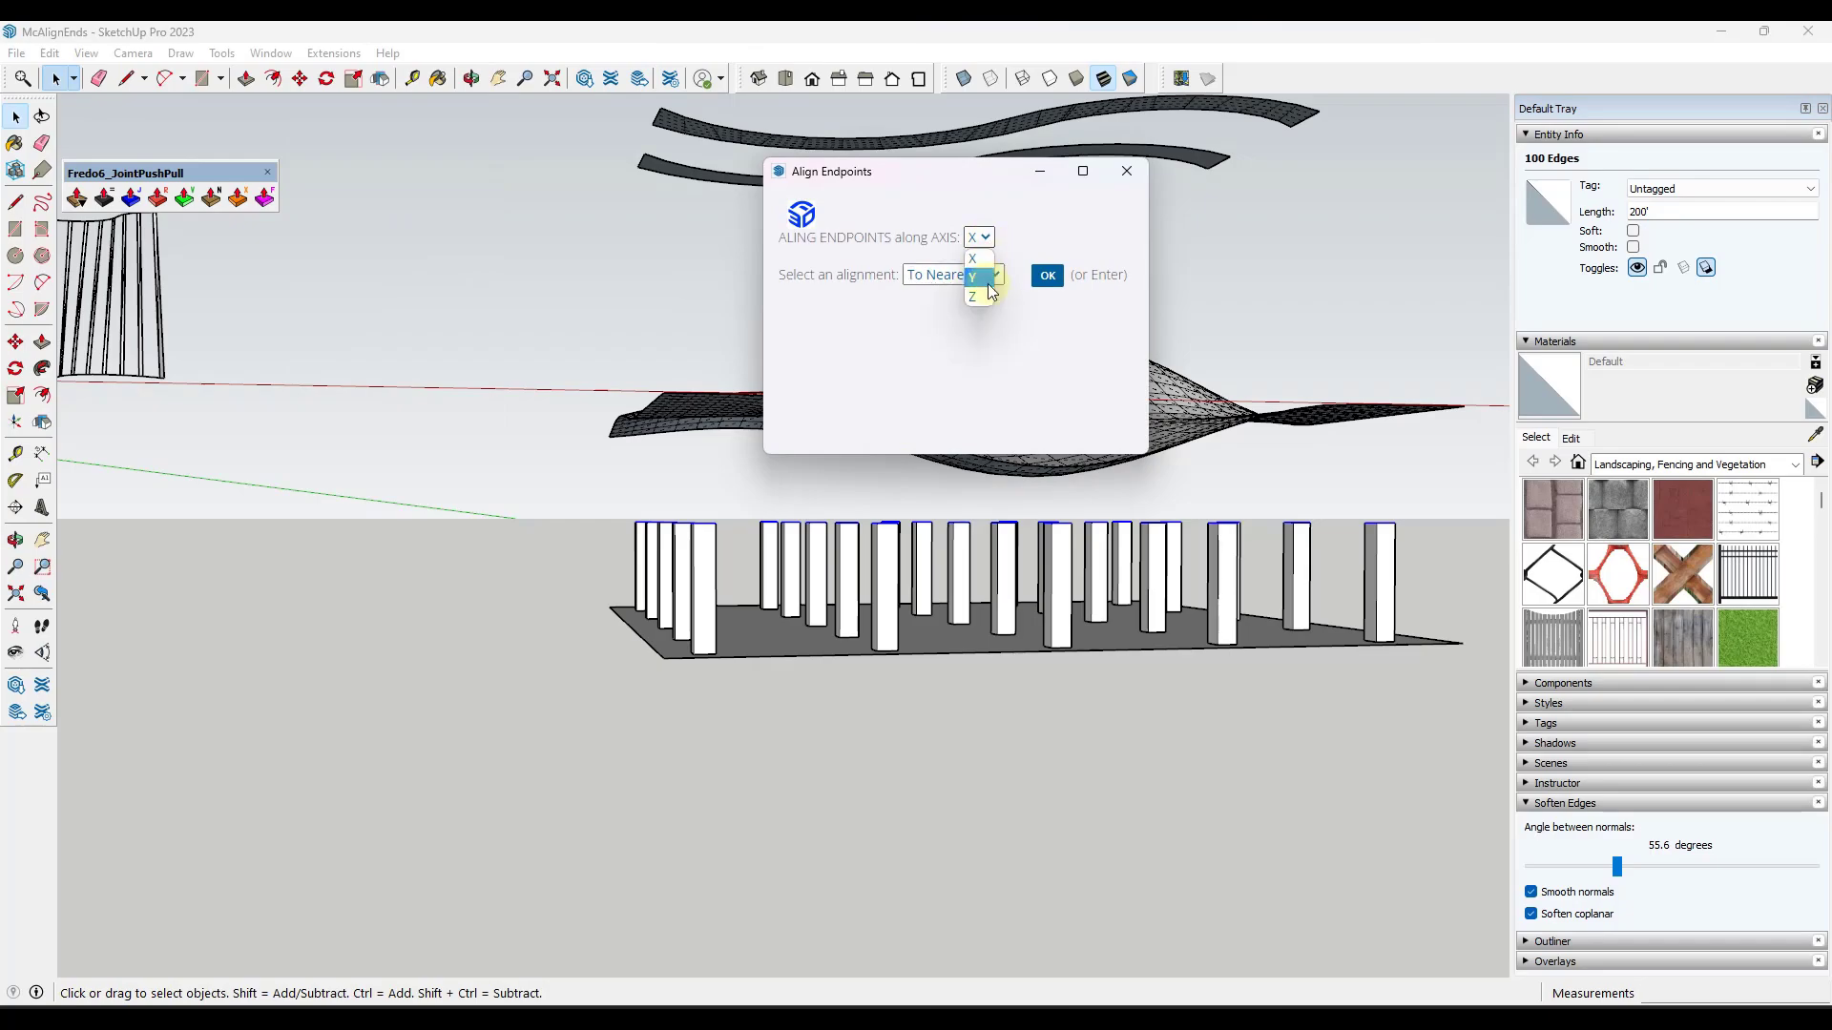
- Apply the Z To Nearest + alignment so the columns reach the canopy
left_click(1046, 278)
middle_click_drag(884, 519, 855, 654)
scroll(728, 499, "up", 8)
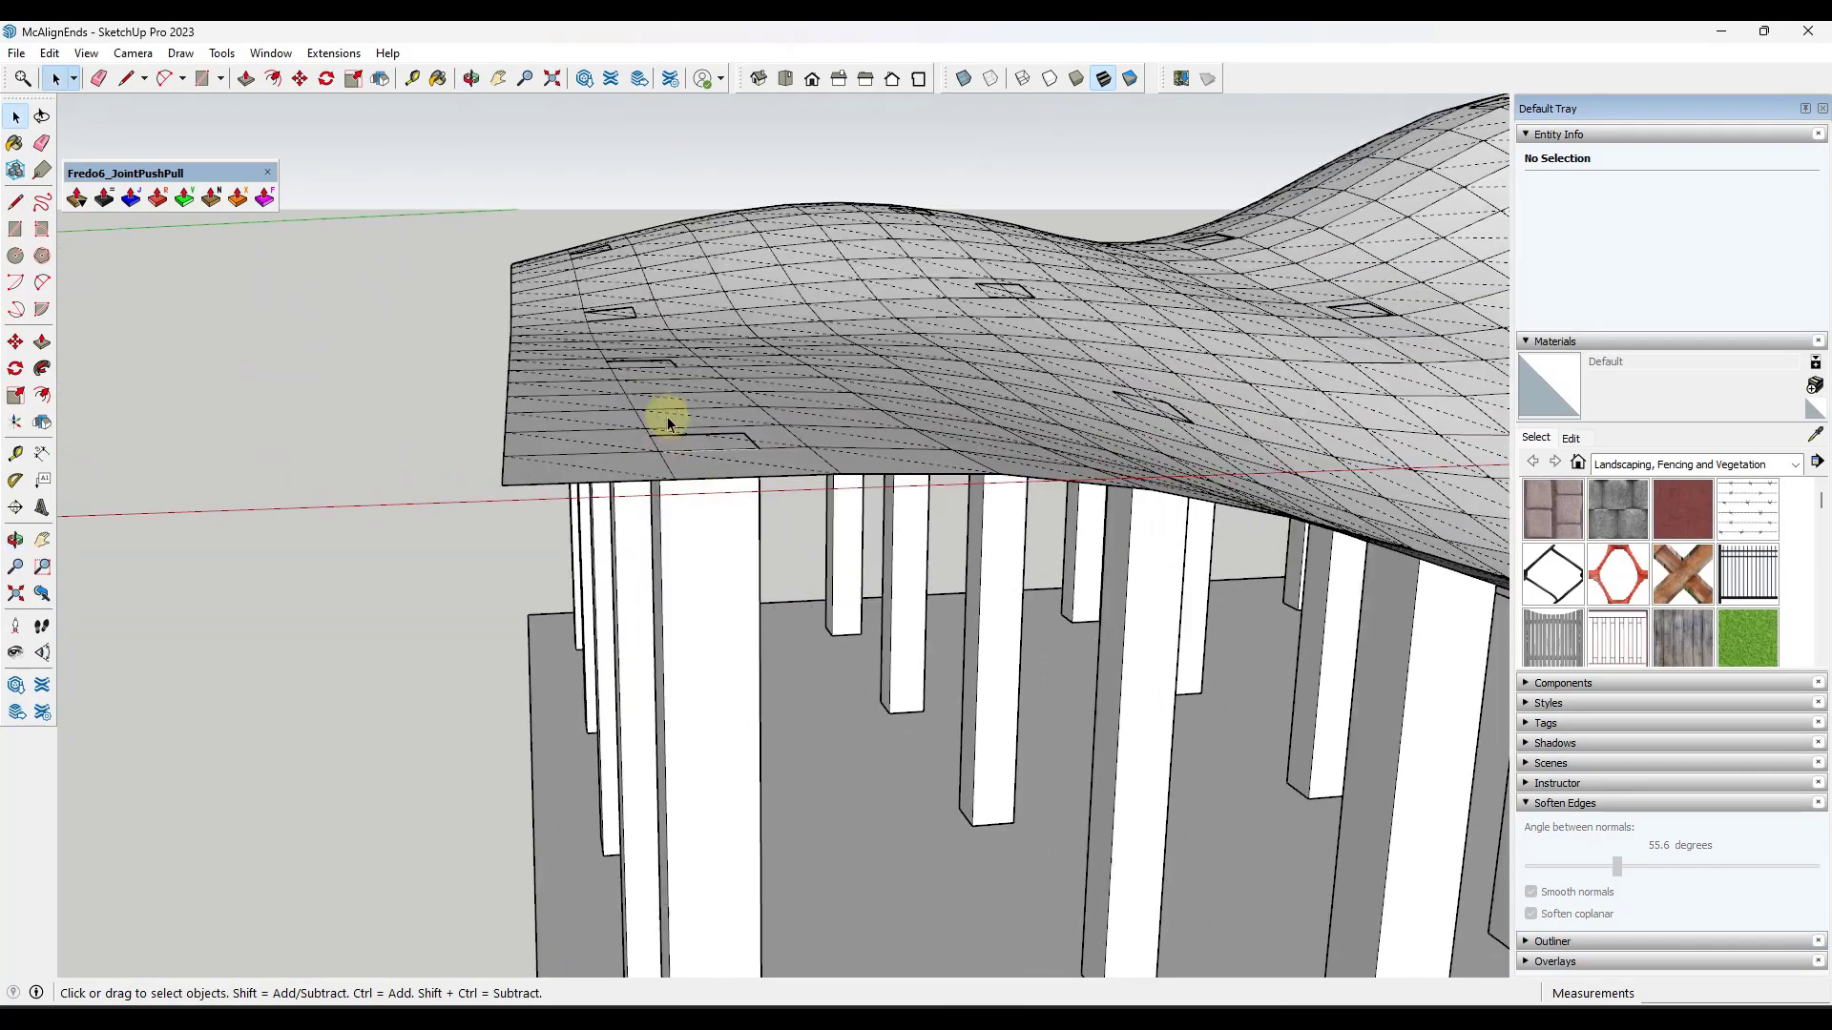
scroll(801, 507, "down", 5)
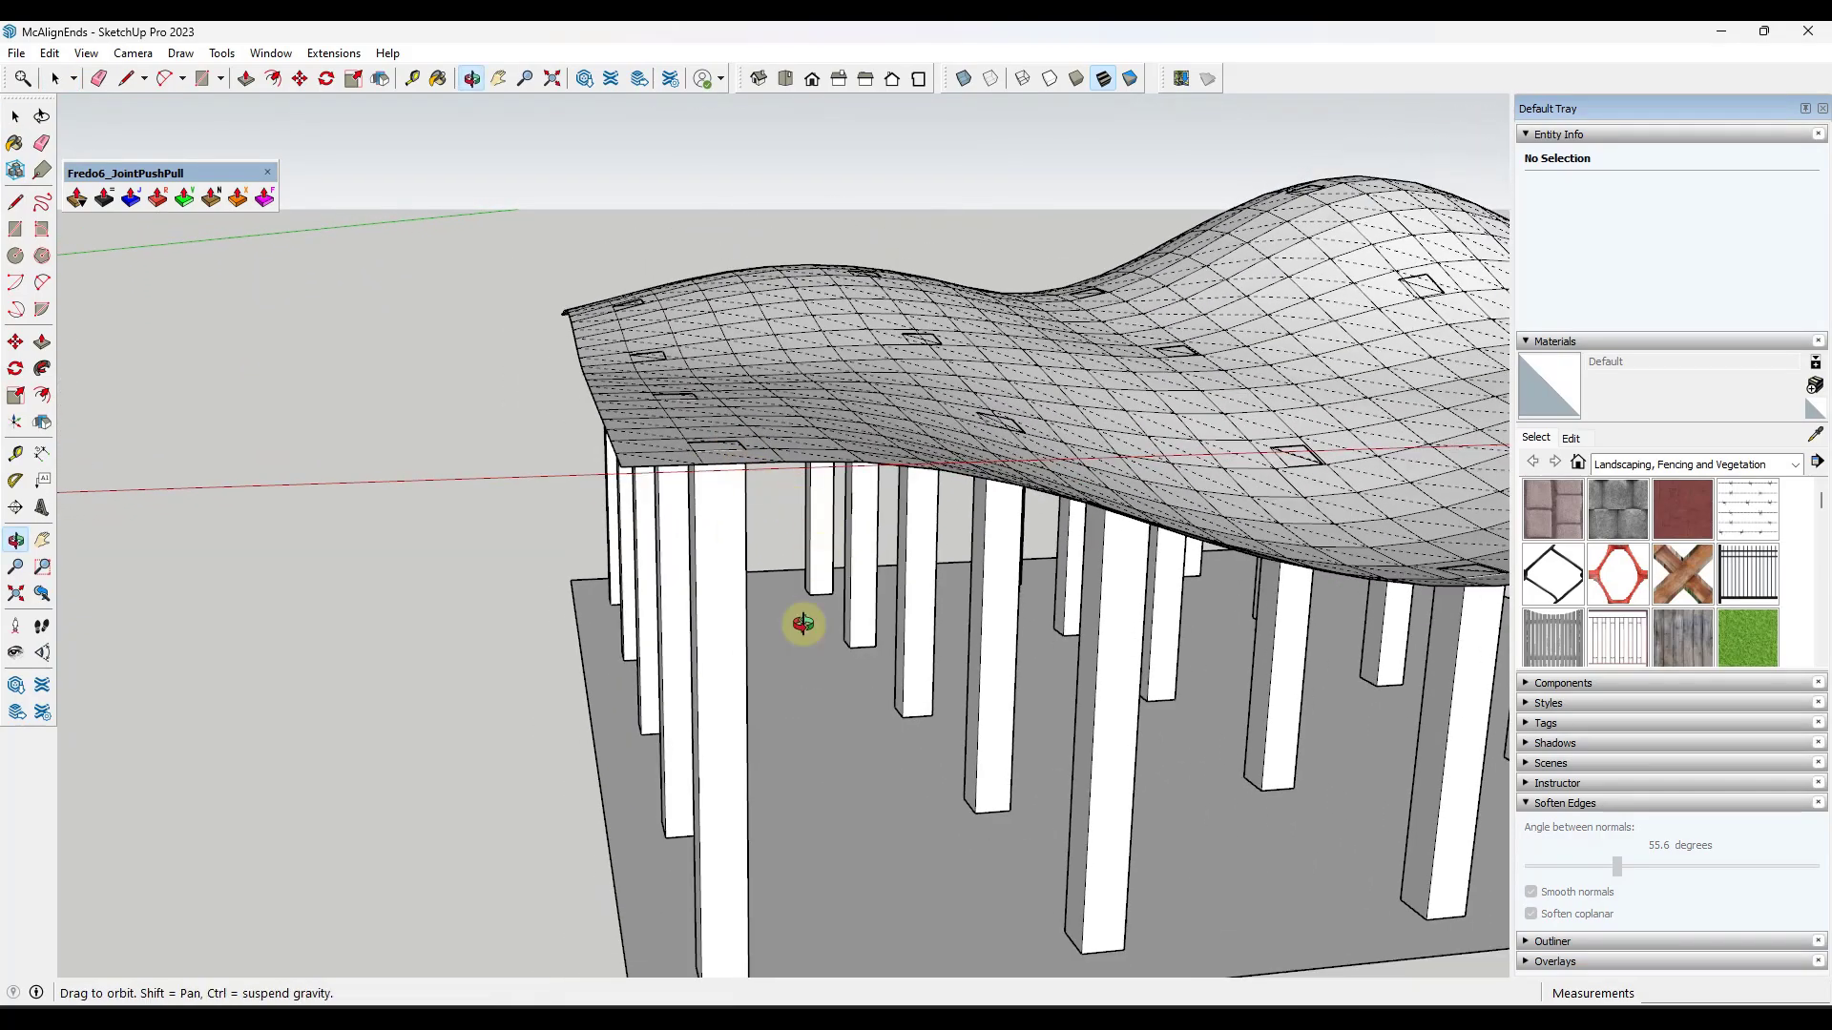
- Orbit and zoom to an oblique overhead view of the canopy and curved strips
mouse_move(805, 621)
middle_mouse_down()
mouse_move(822, 639)
mouse_move(761, 642)
middle_mouse_up()
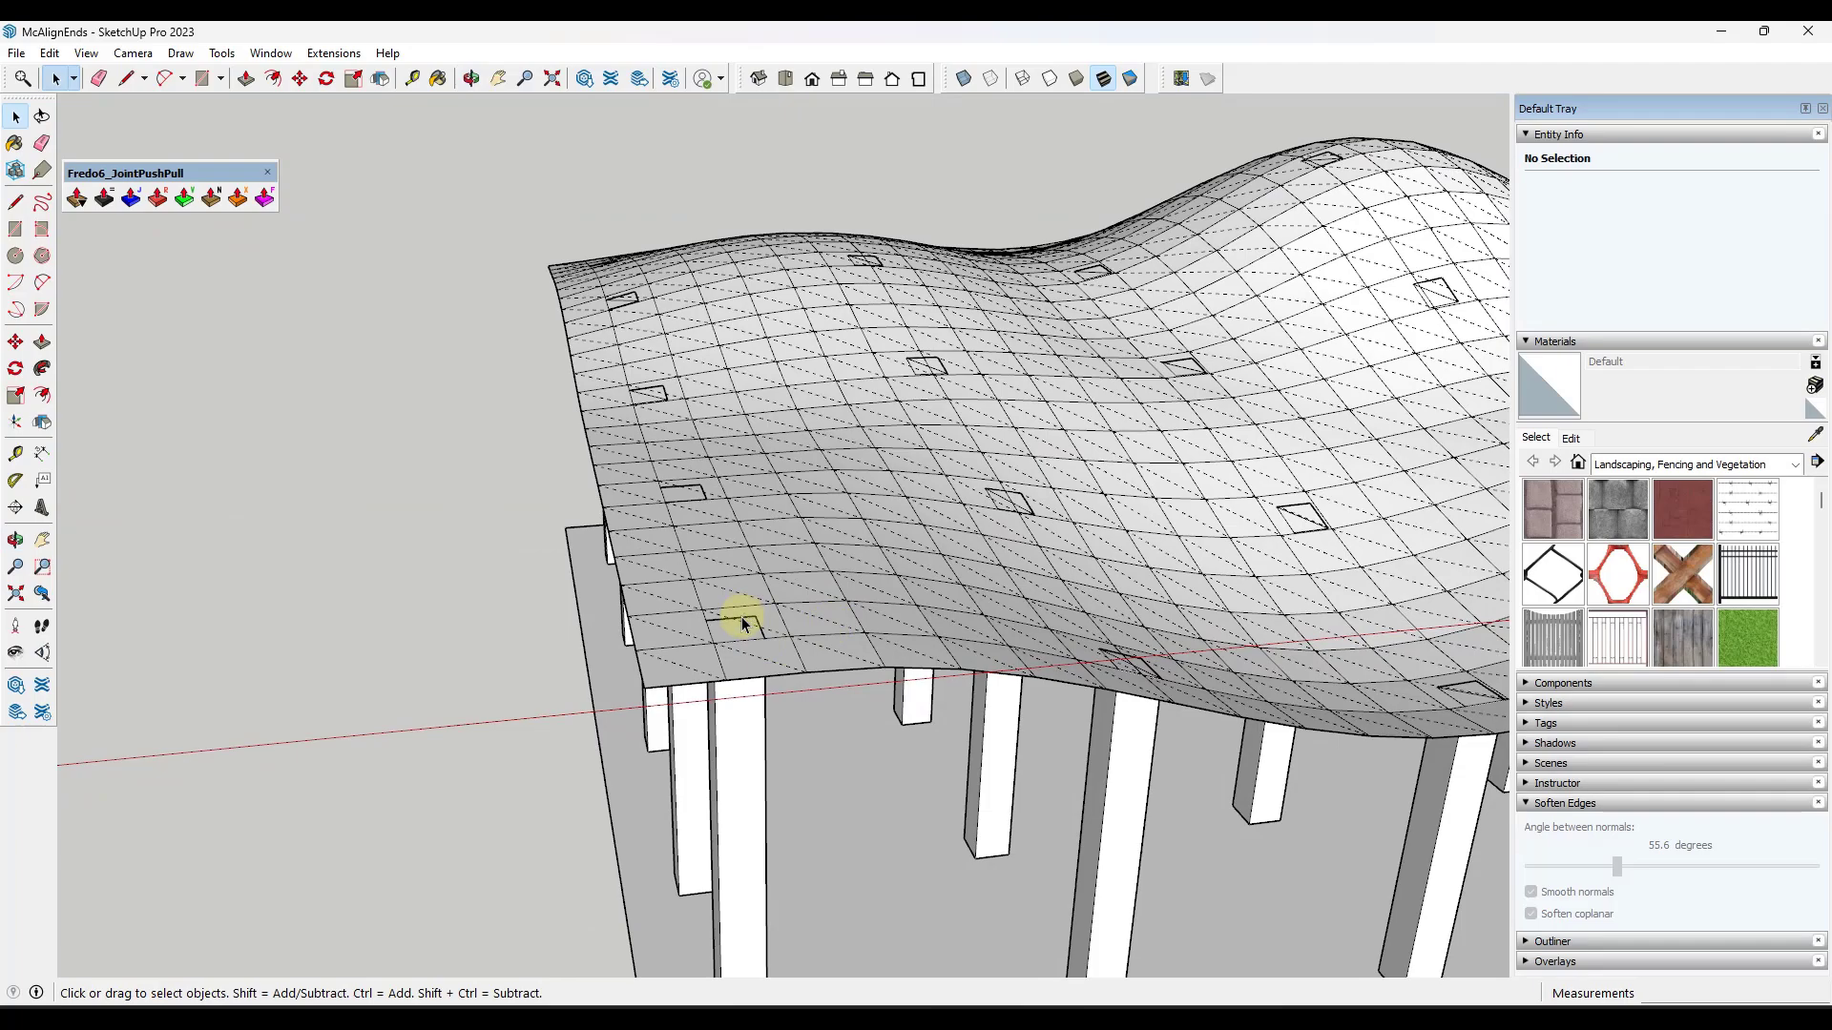
scroll(492, 472, "down", 5)
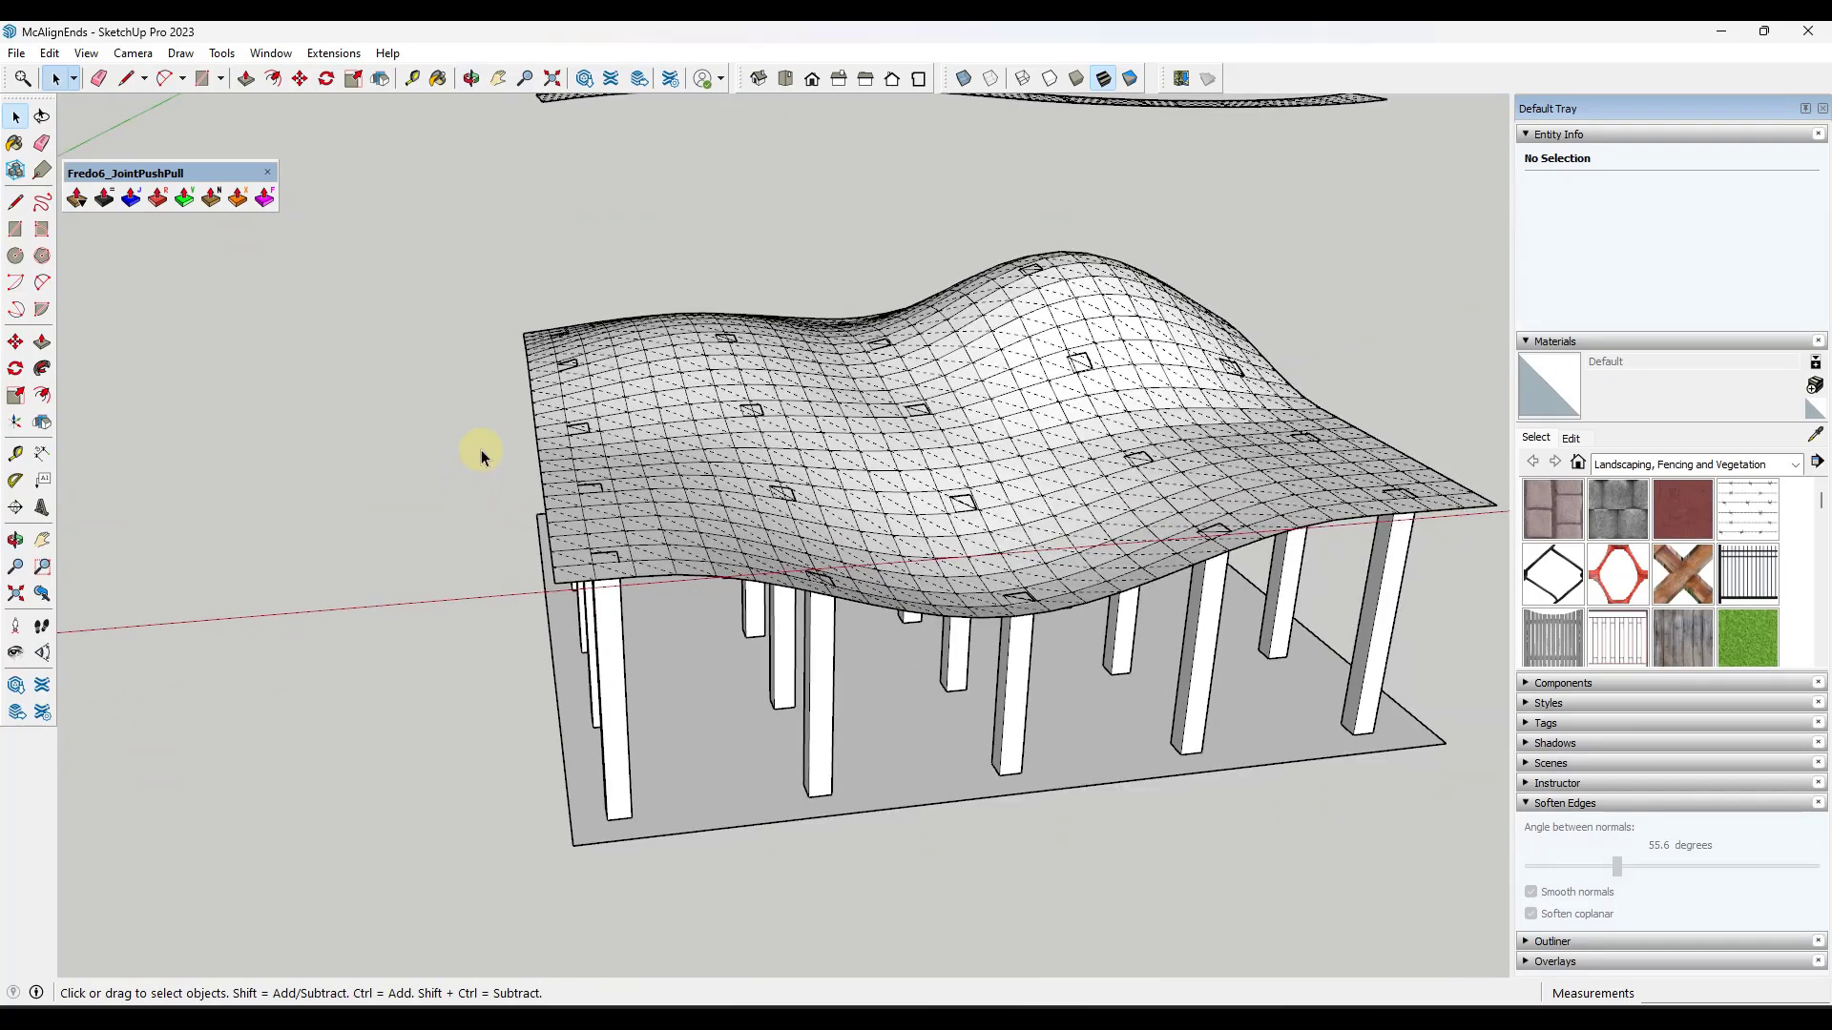
middle_click_drag(482, 449, 948, 478)
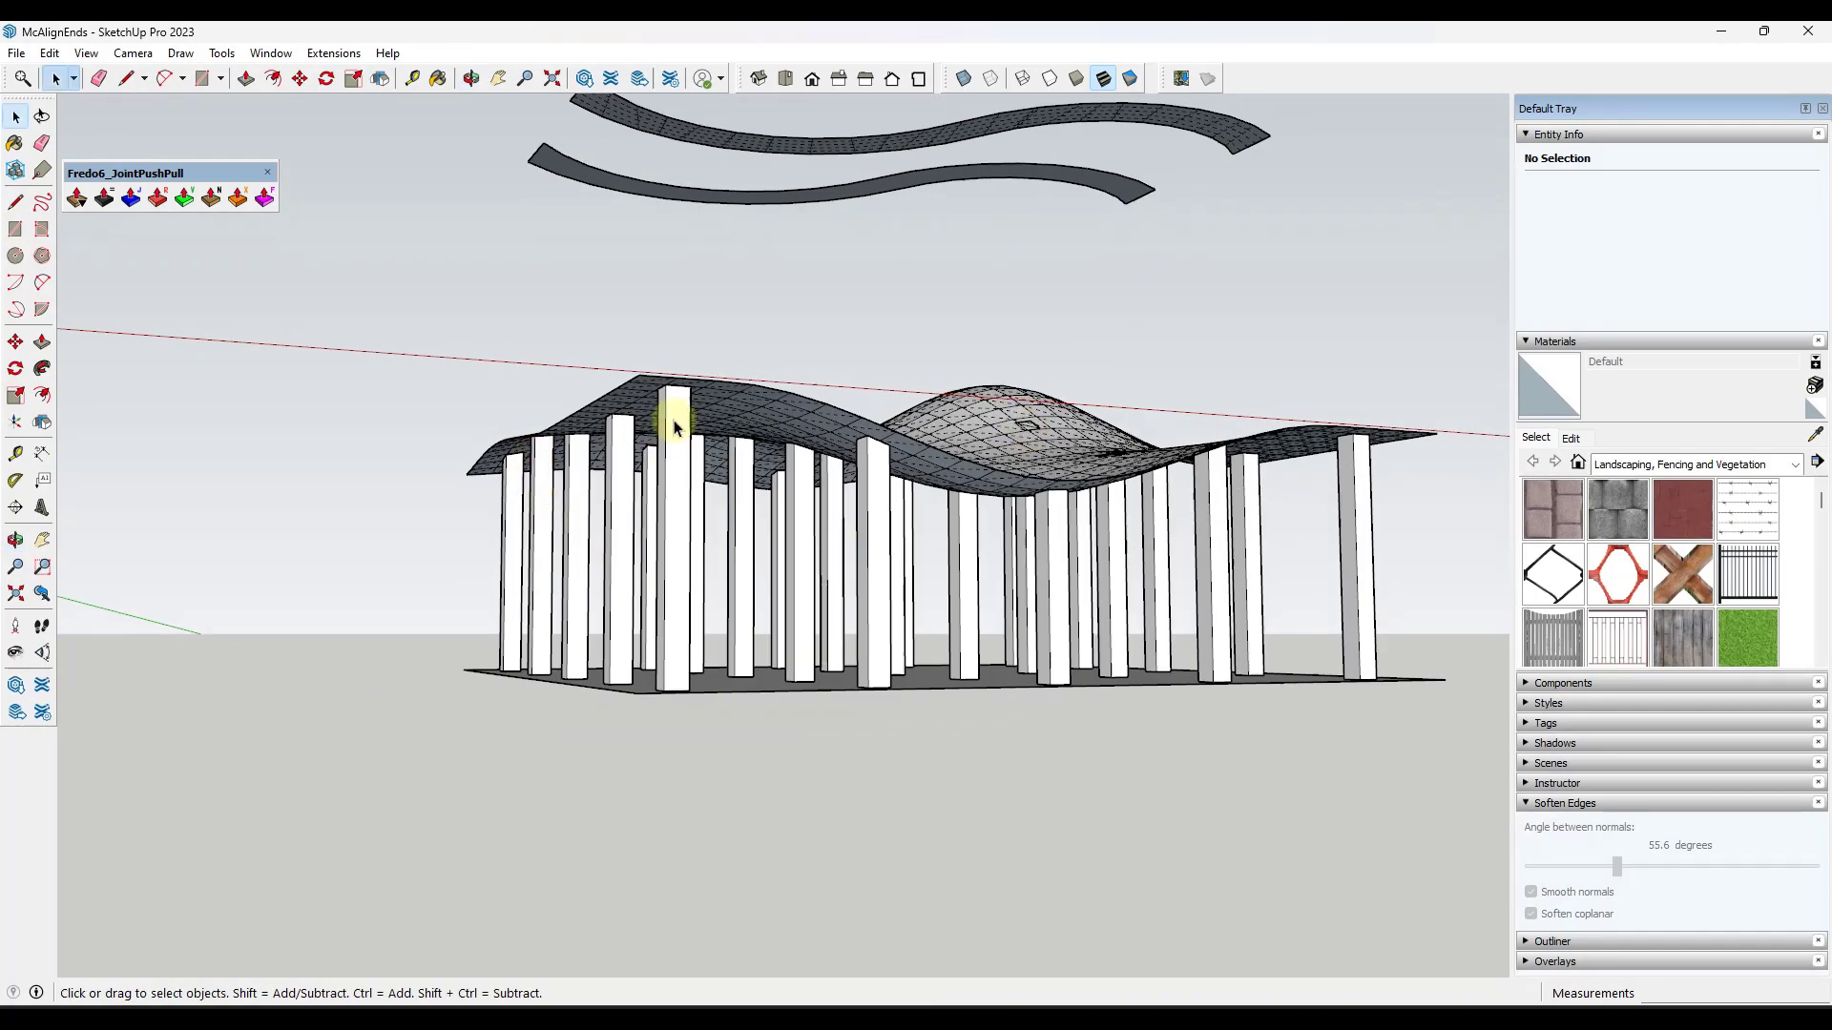
scroll(1092, 515, "up", 4)
middle_click_drag(1072, 524, 1161, 757)
scroll(764, 621, "down", 4)
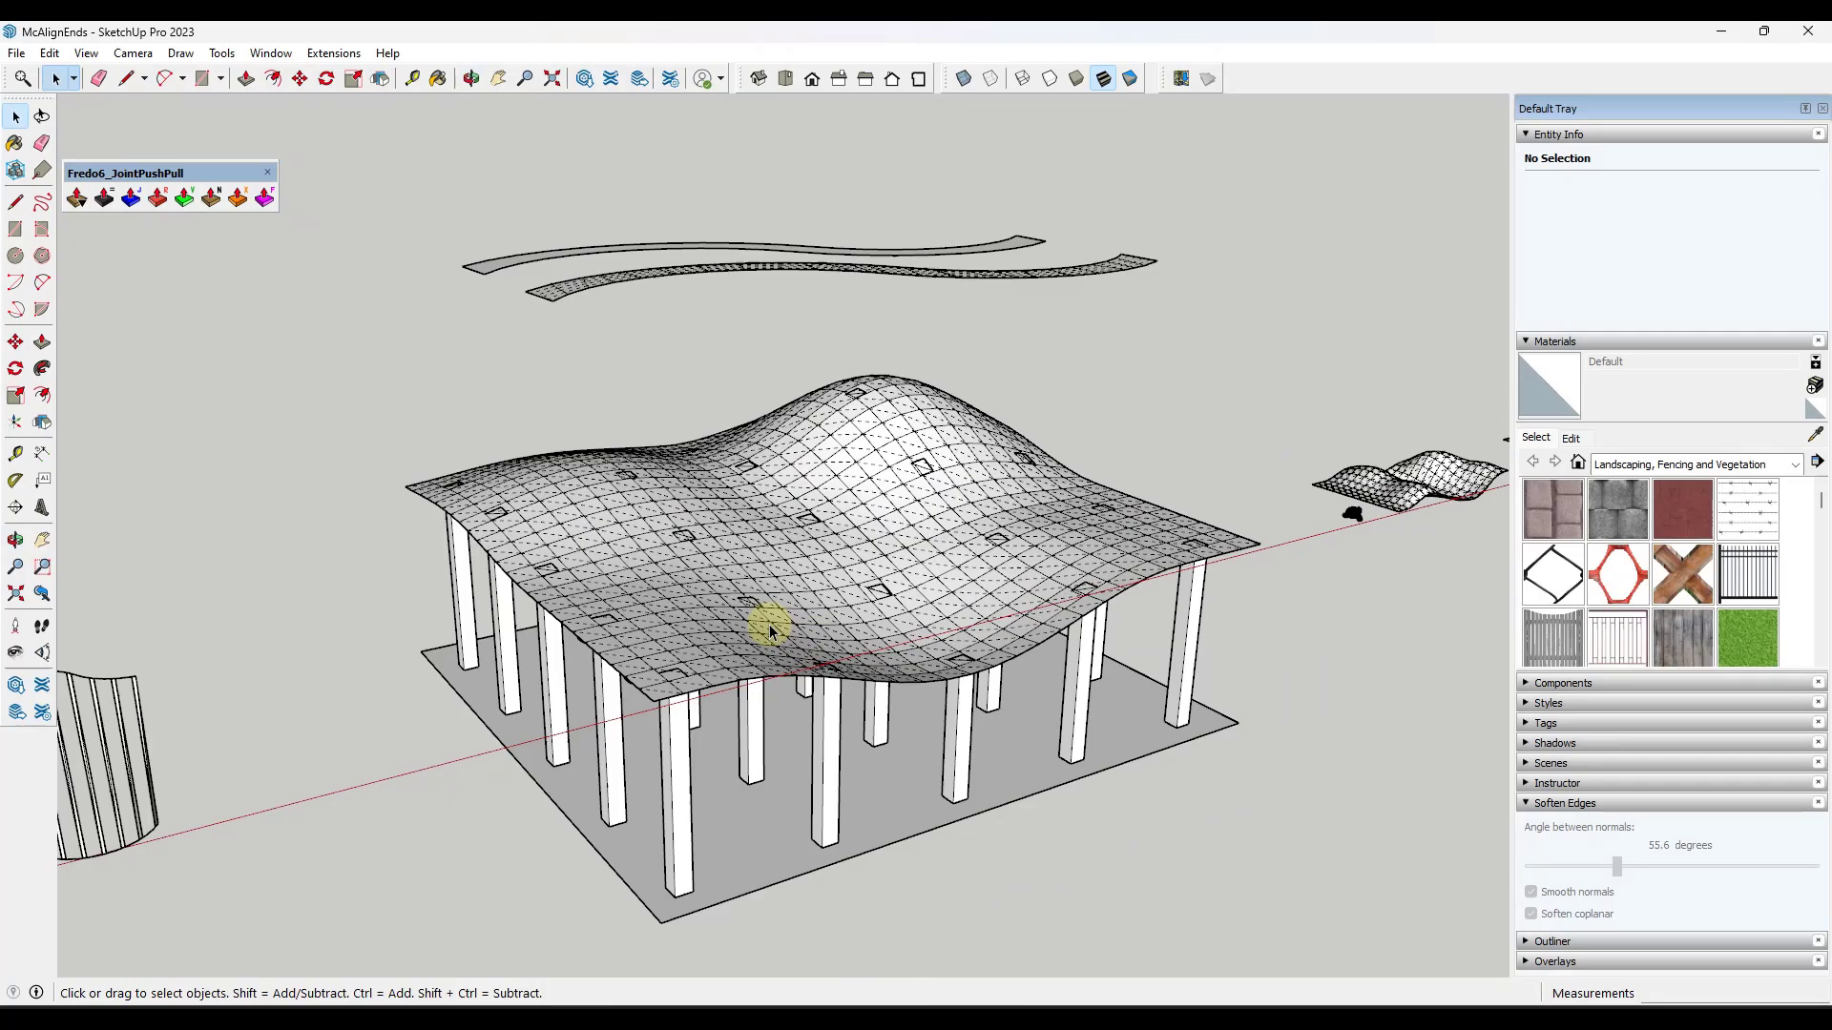
middle_click_drag(765, 621, 789, 425)
scroll(659, 415, "up", 5)
scroll(646, 462, "down", 3)
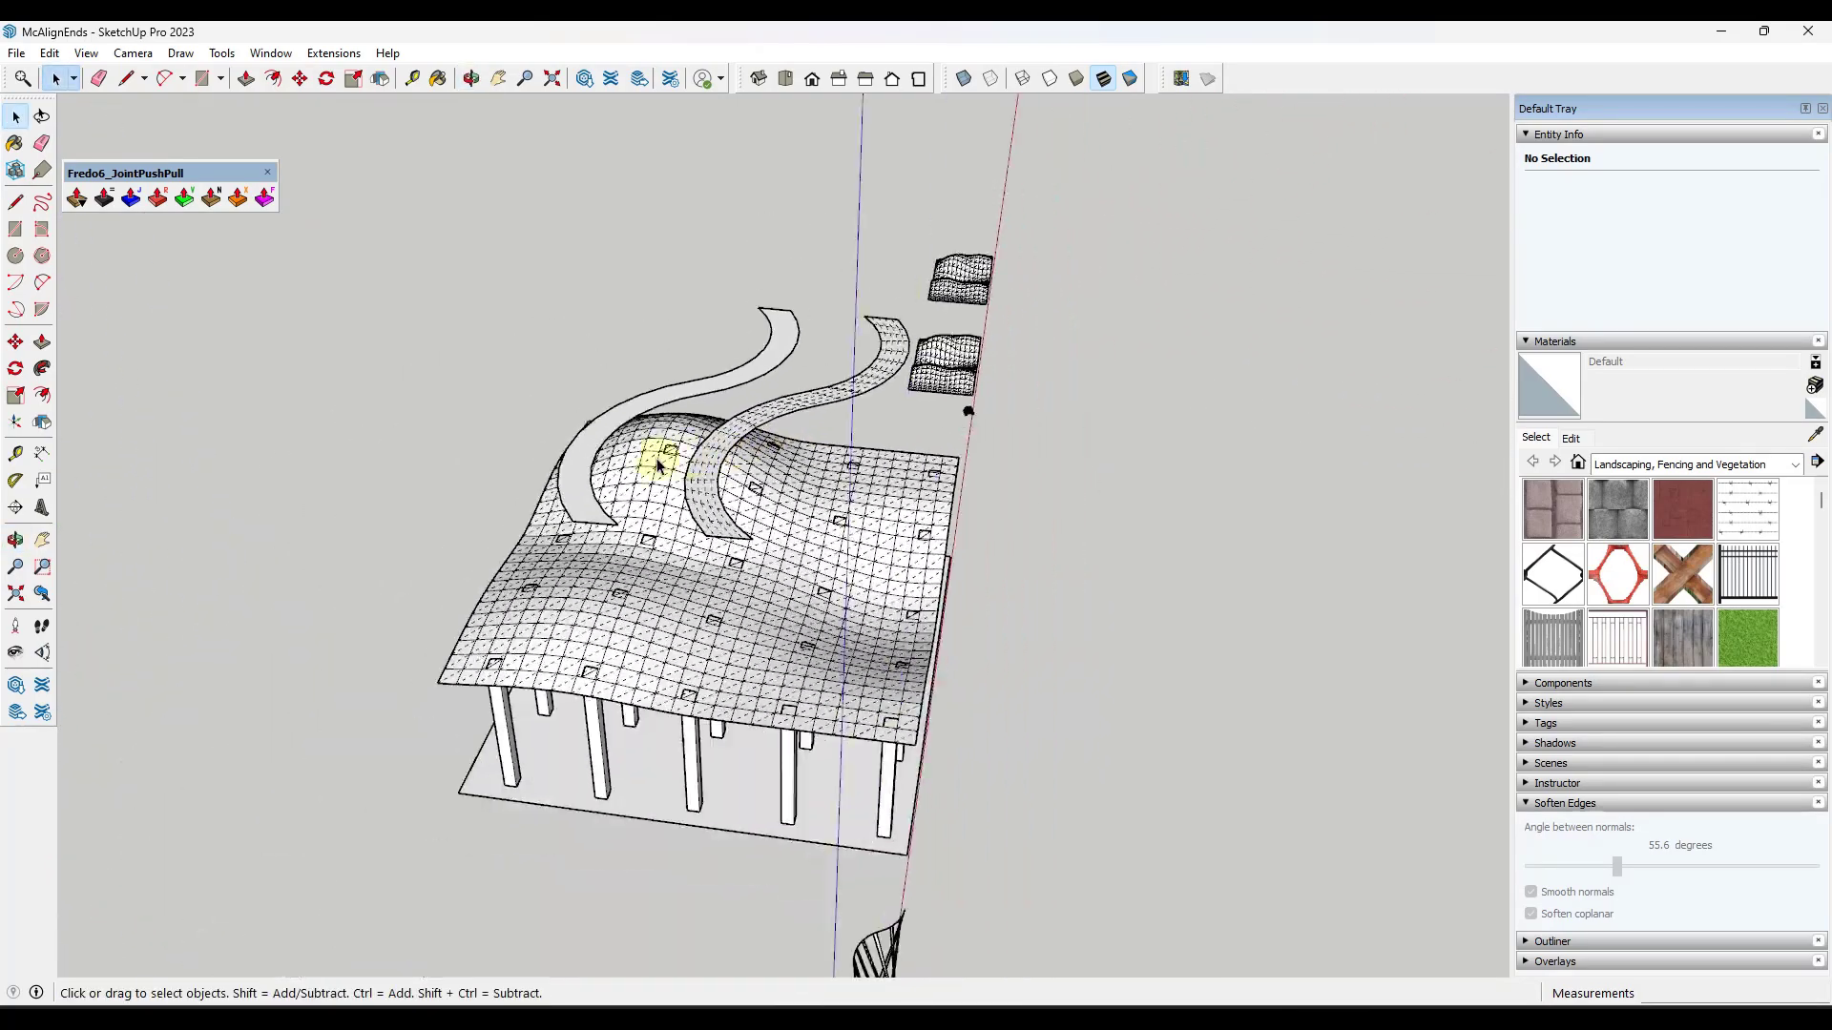
scroll(588, 459, "up", 3)
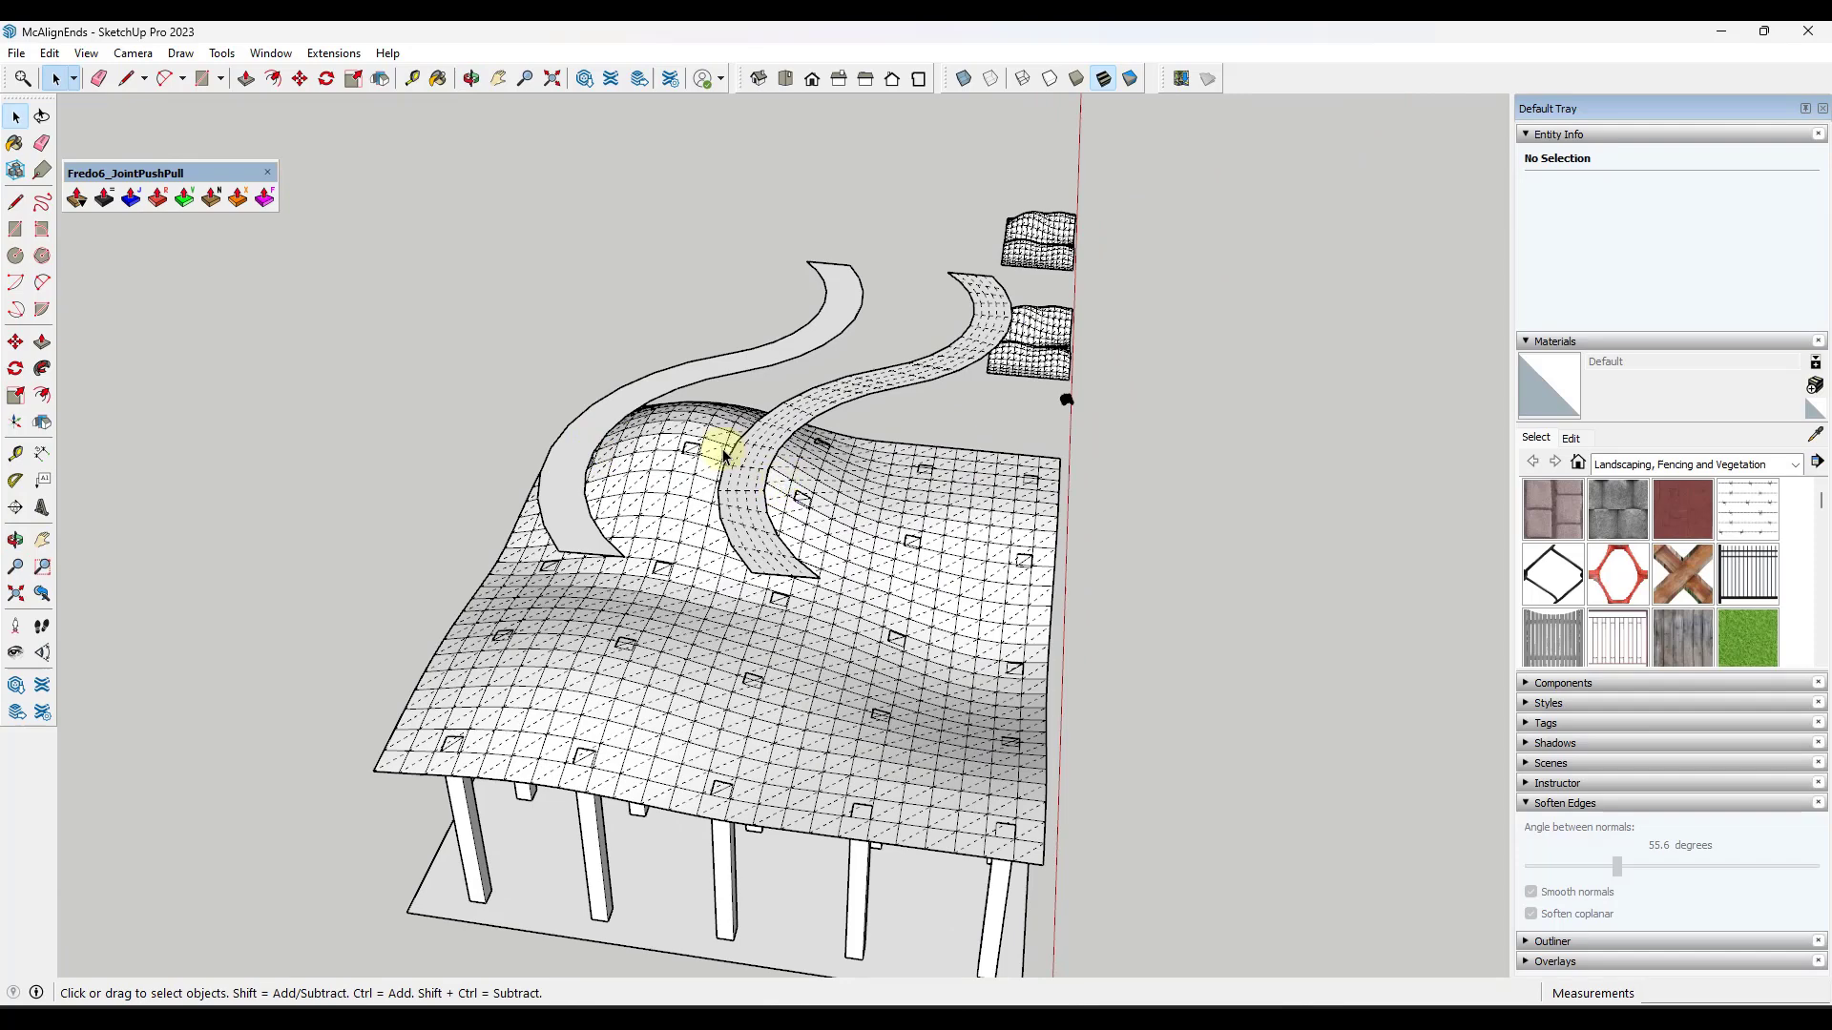
- Turn off View > Hidden Geometry
left_click(86, 54)
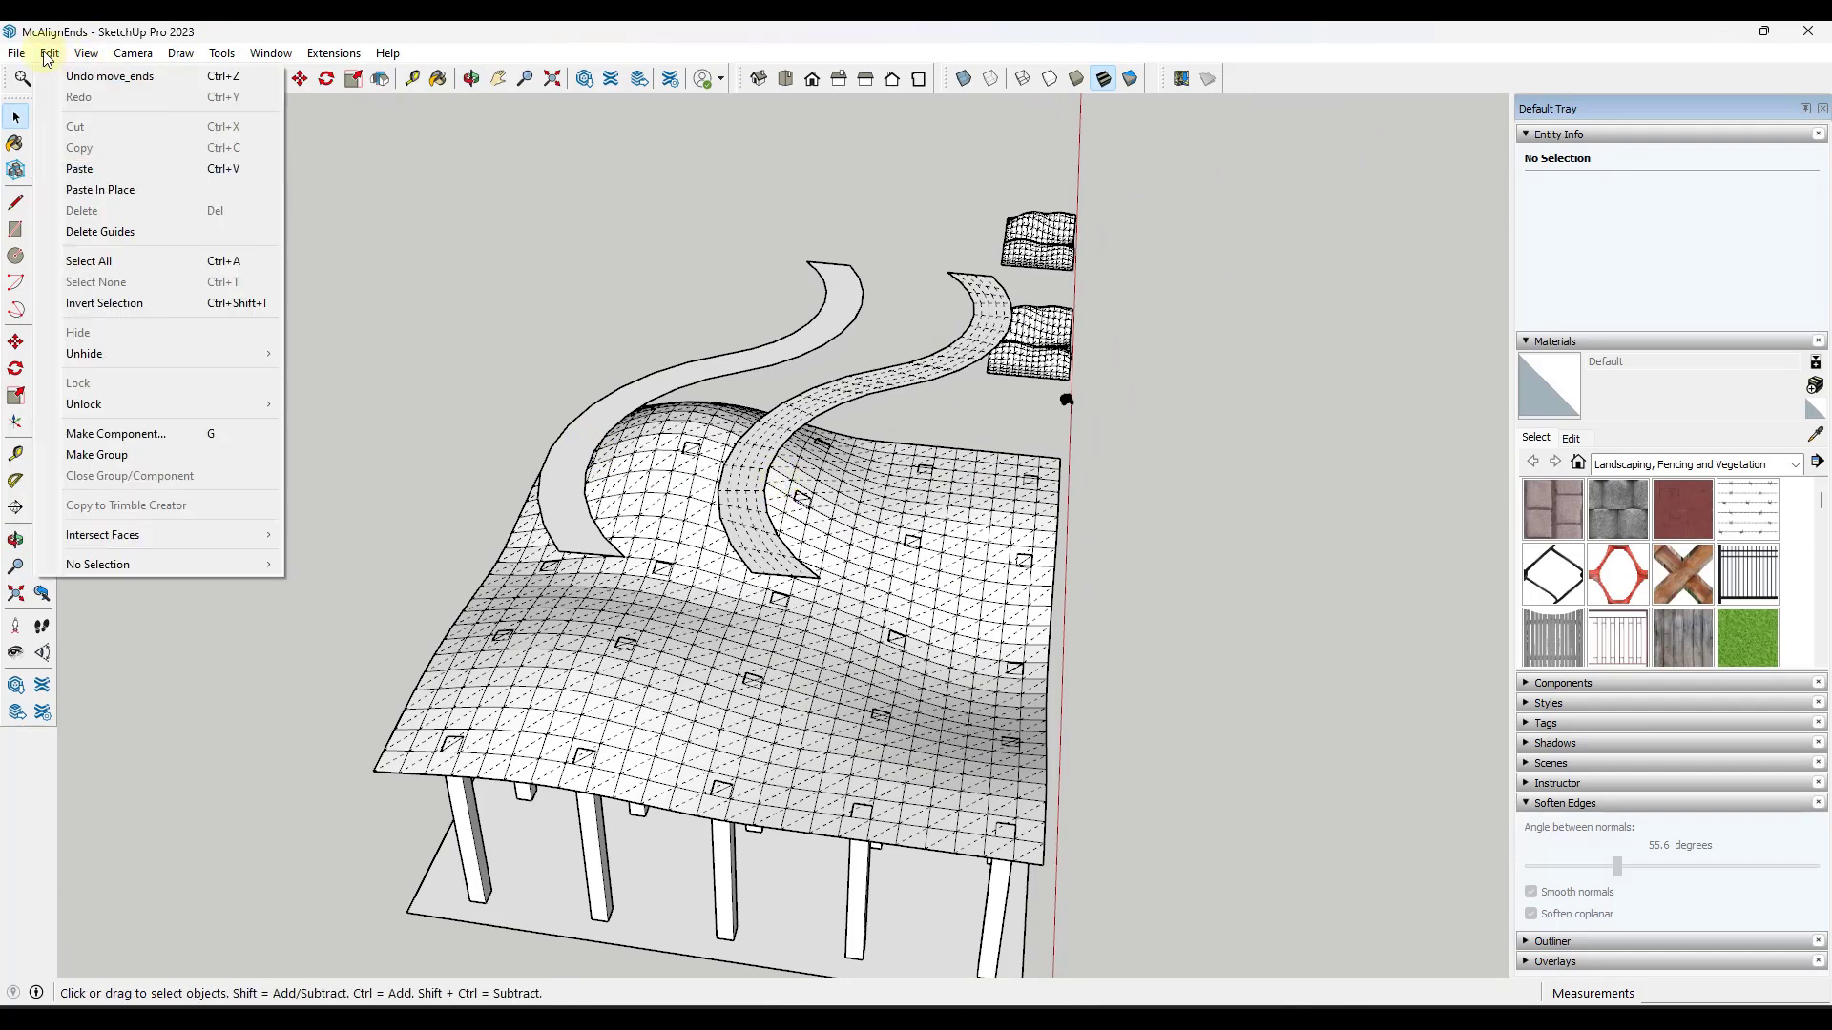
left_click(133, 128)
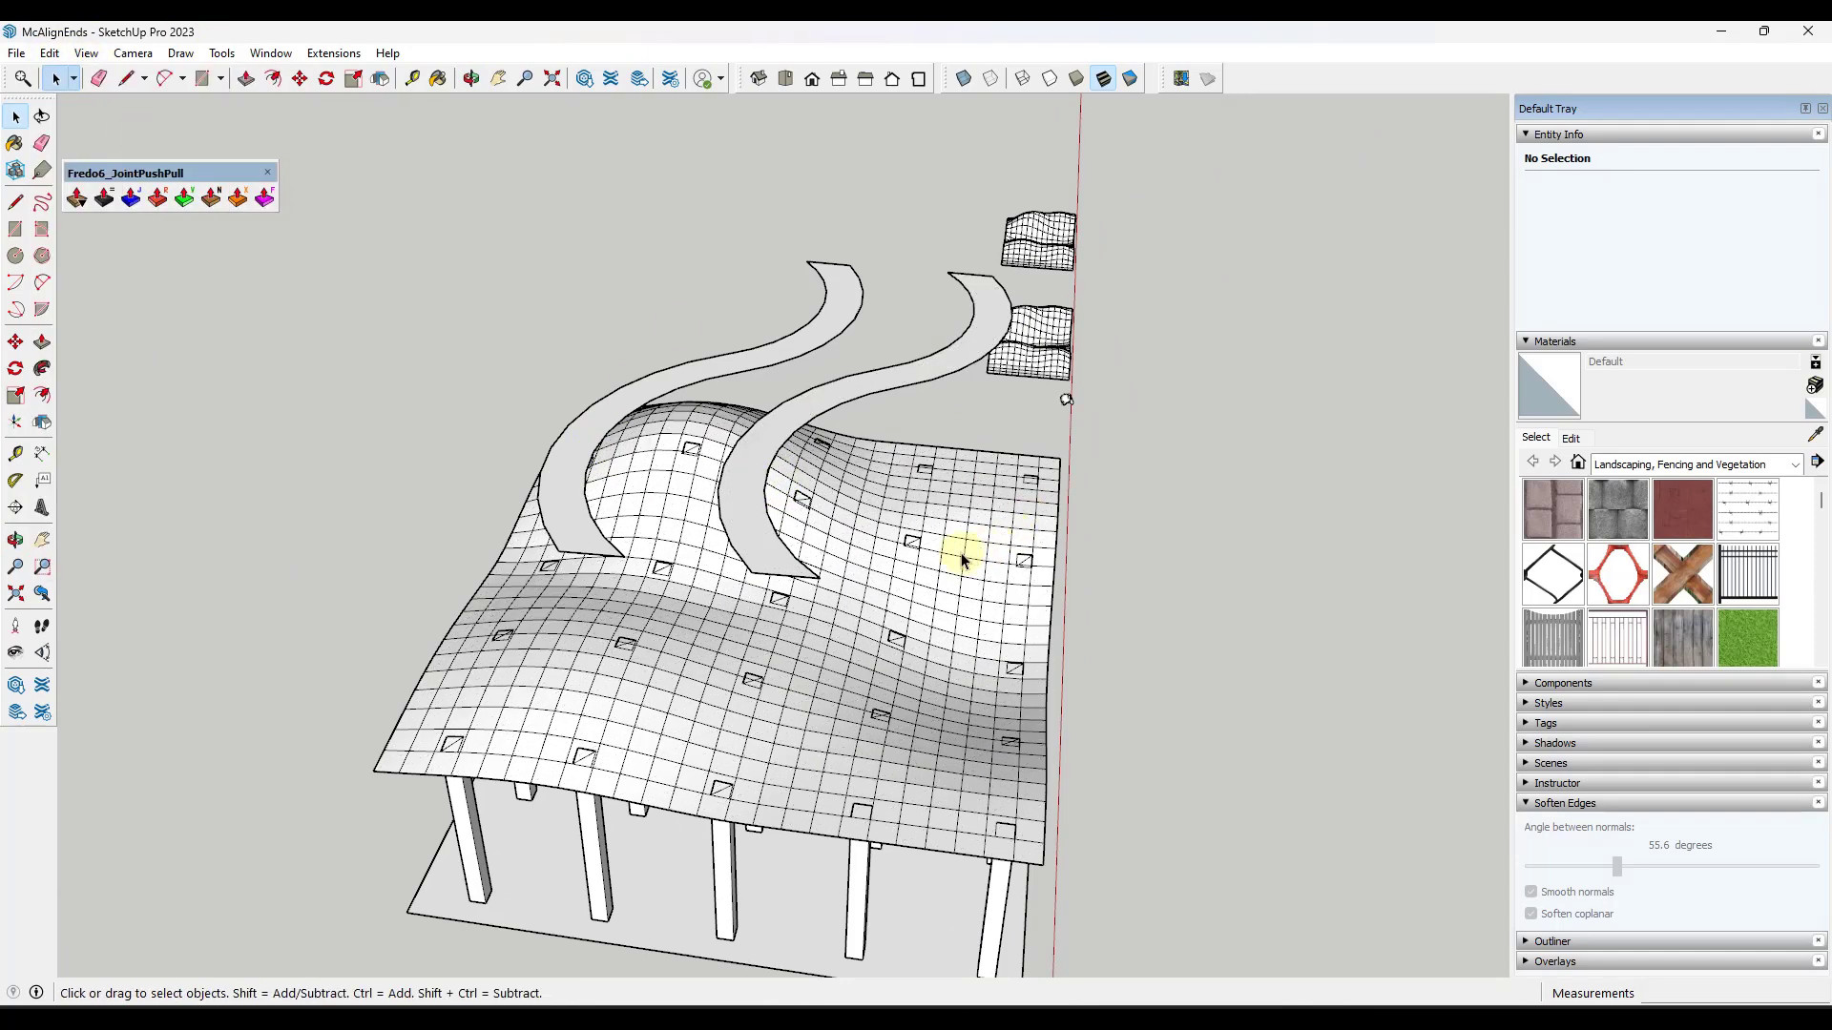
scroll(961, 561, "up", 2)
scroll(763, 415, "down", 3)
- Select the right strip with its mesh, then the left strip's 365.32 ft² face
middle_click_drag(753, 409, 687, 491)
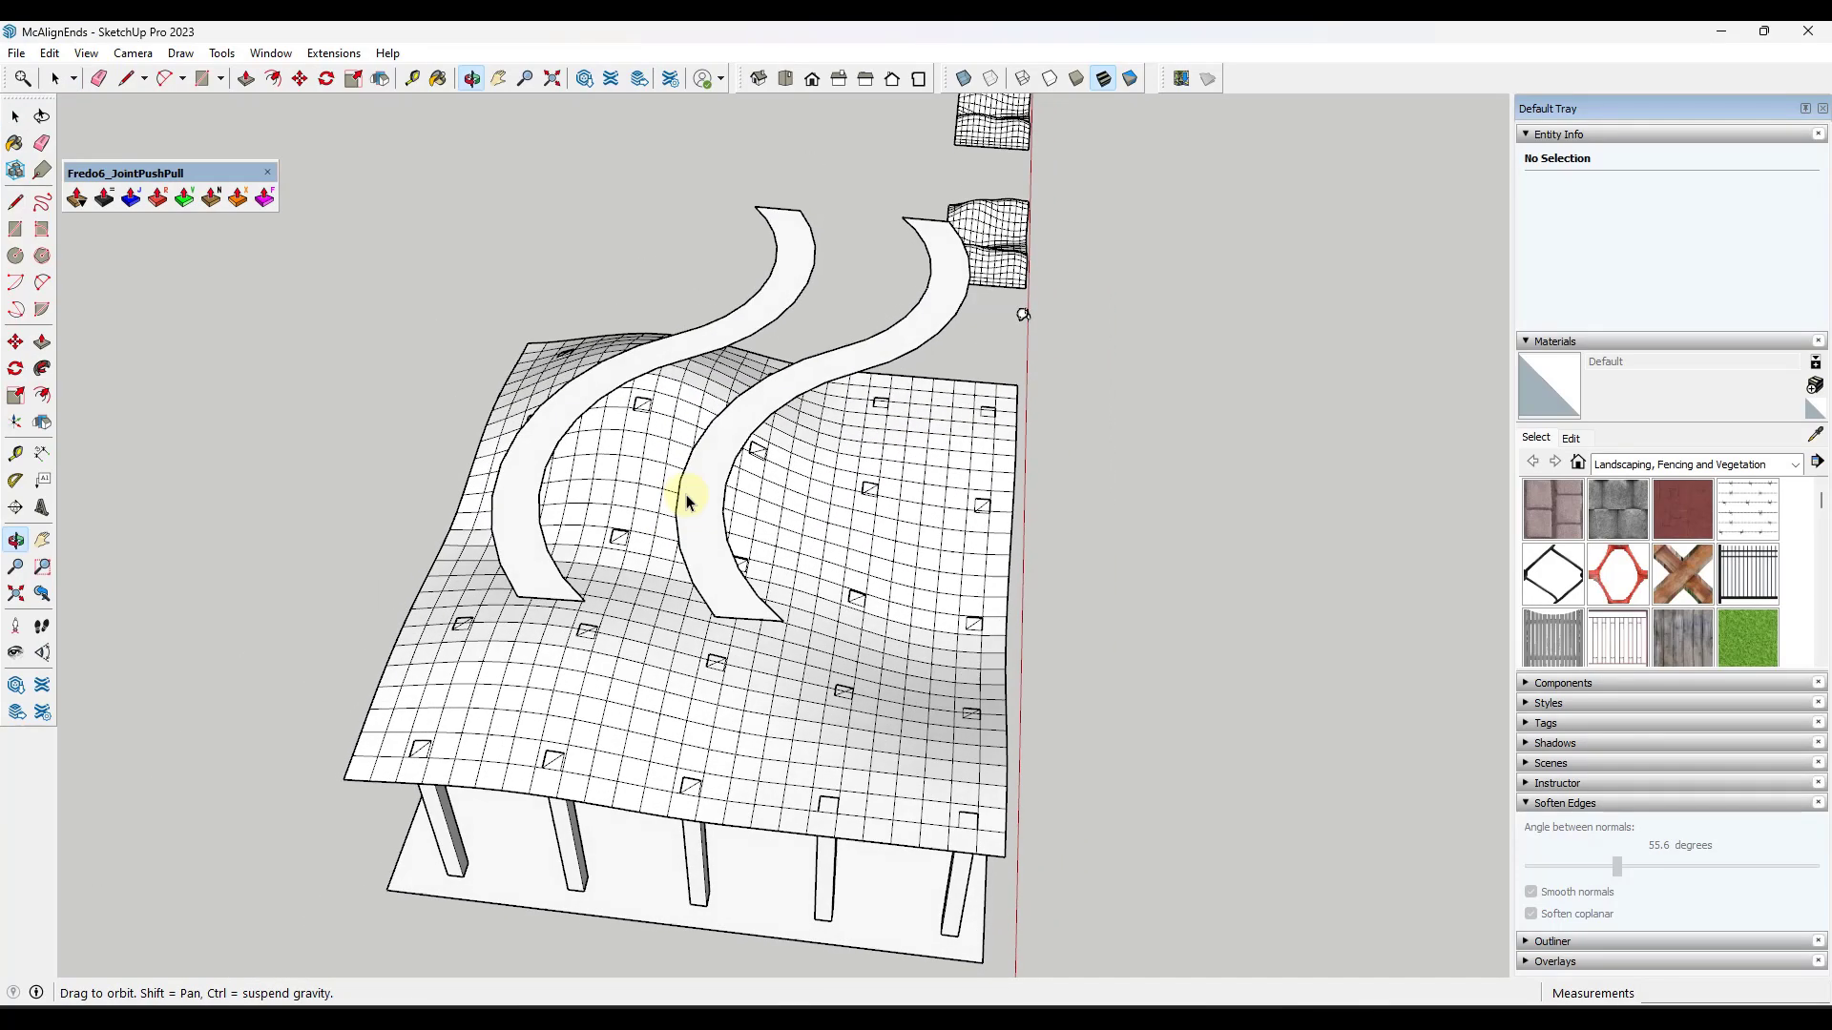
scroll(725, 403, "up", 3)
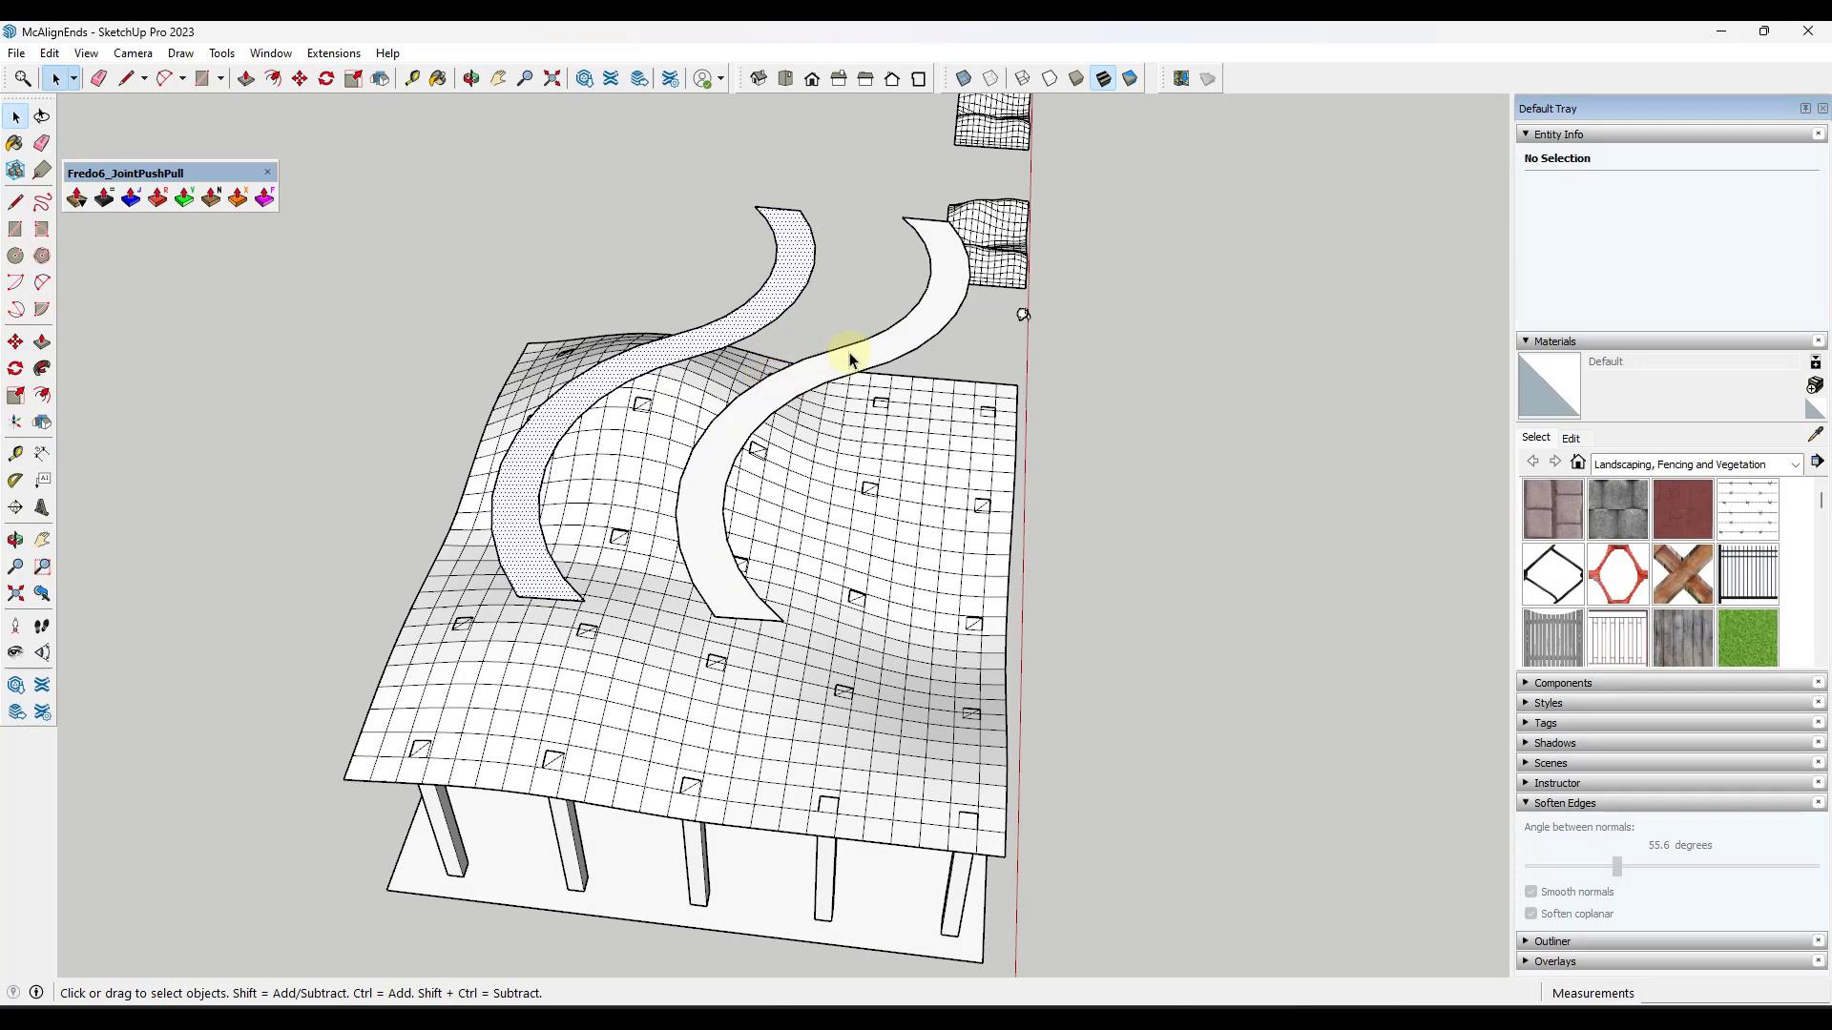
triple_click(744, 432)
scroll(745, 437, "up", 4)
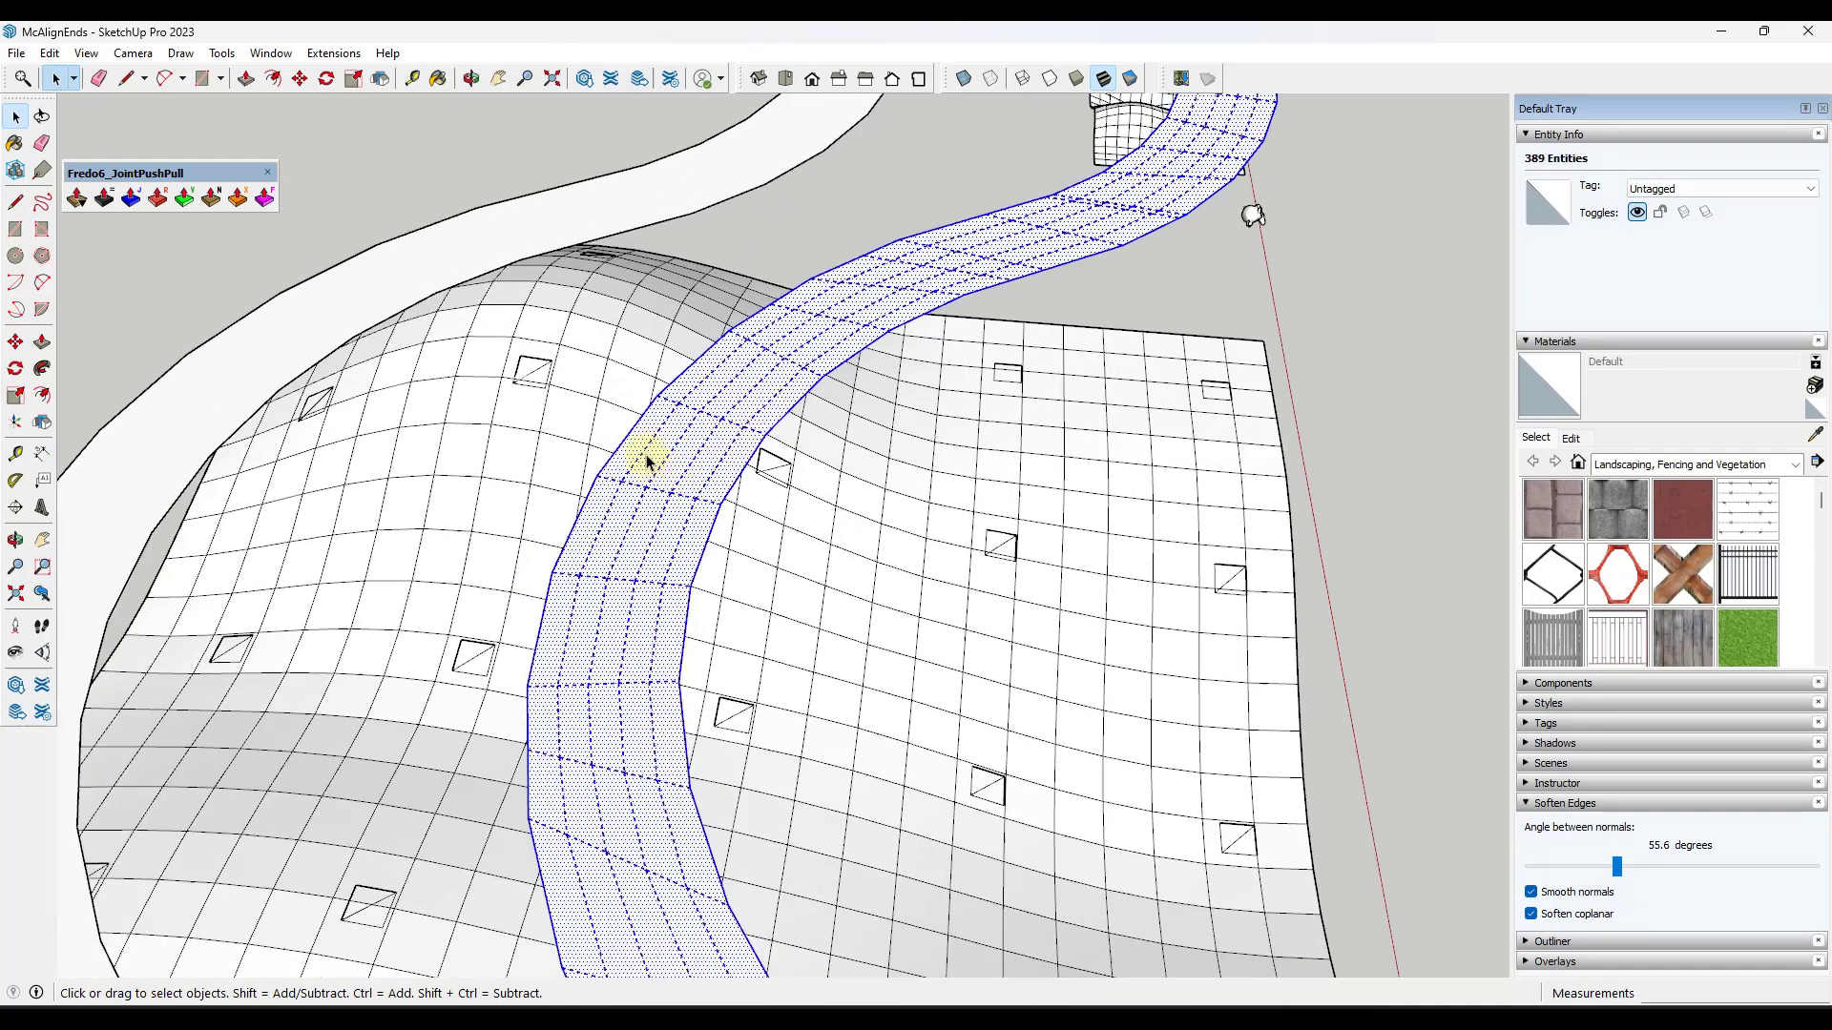
middle_click_drag(674, 458, 708, 757)
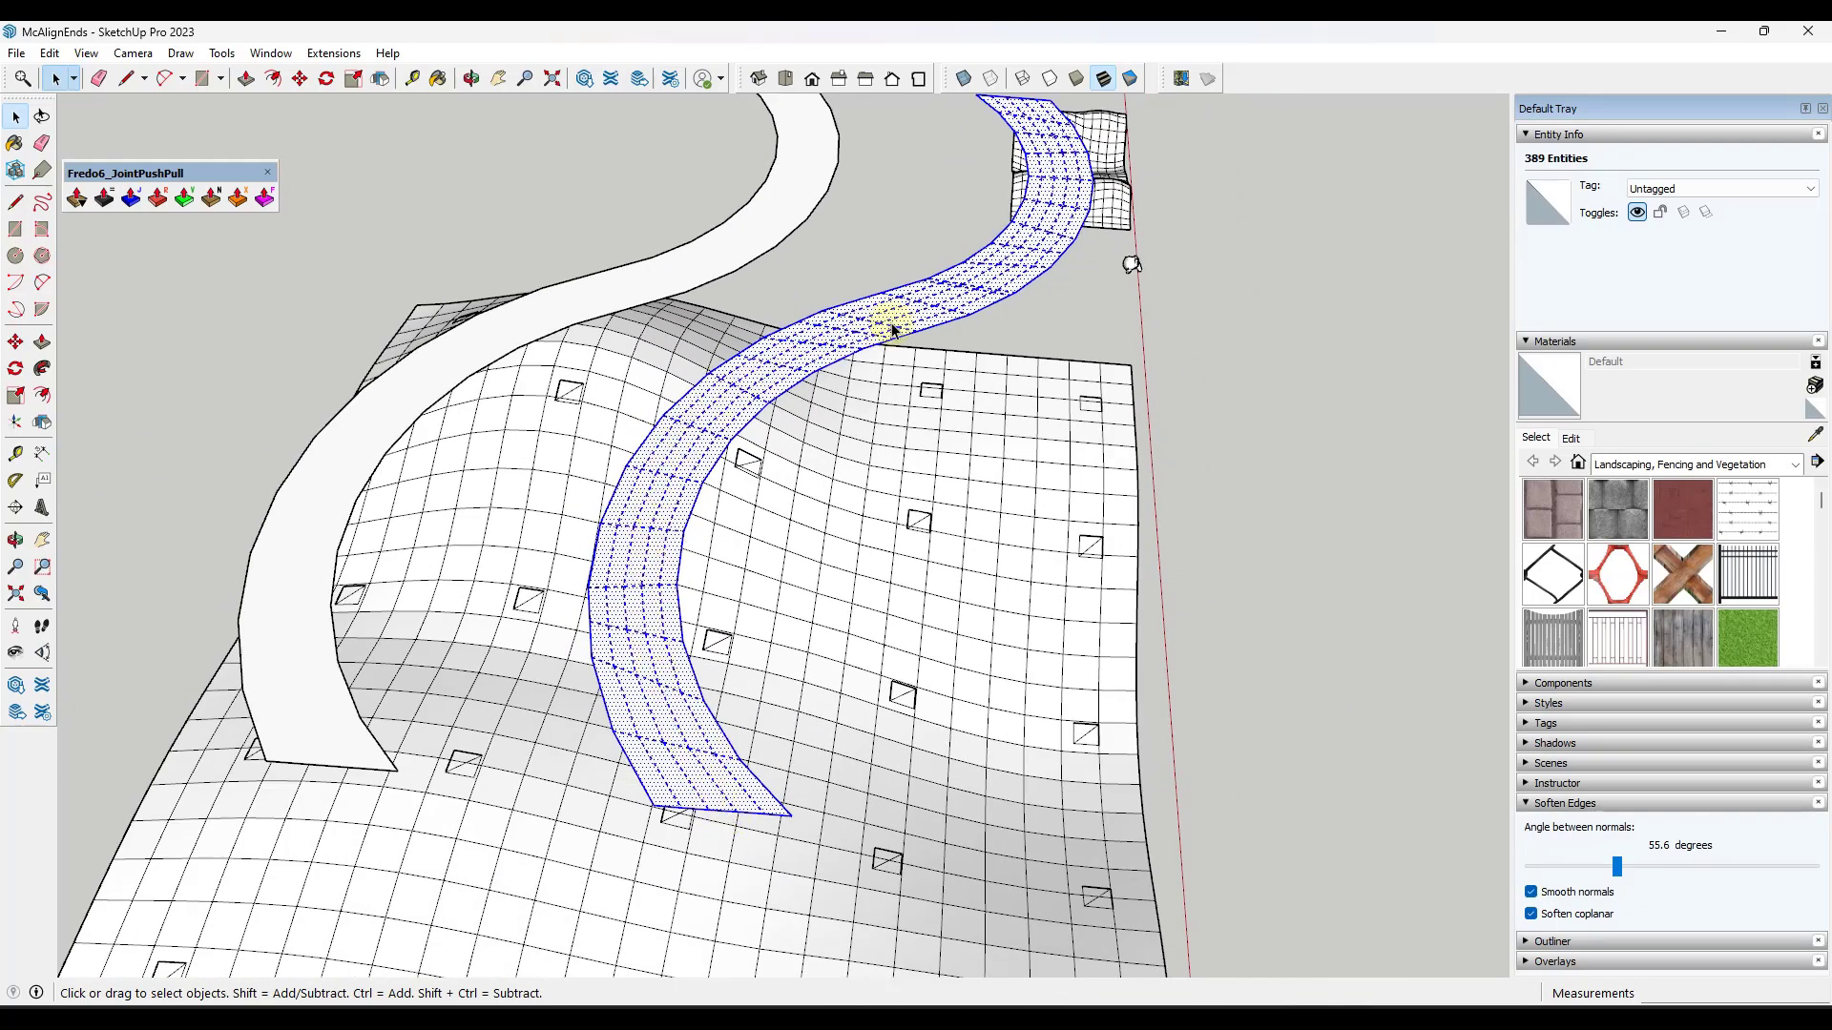
scroll(763, 153, "down", 5)
left_click(816, 162)
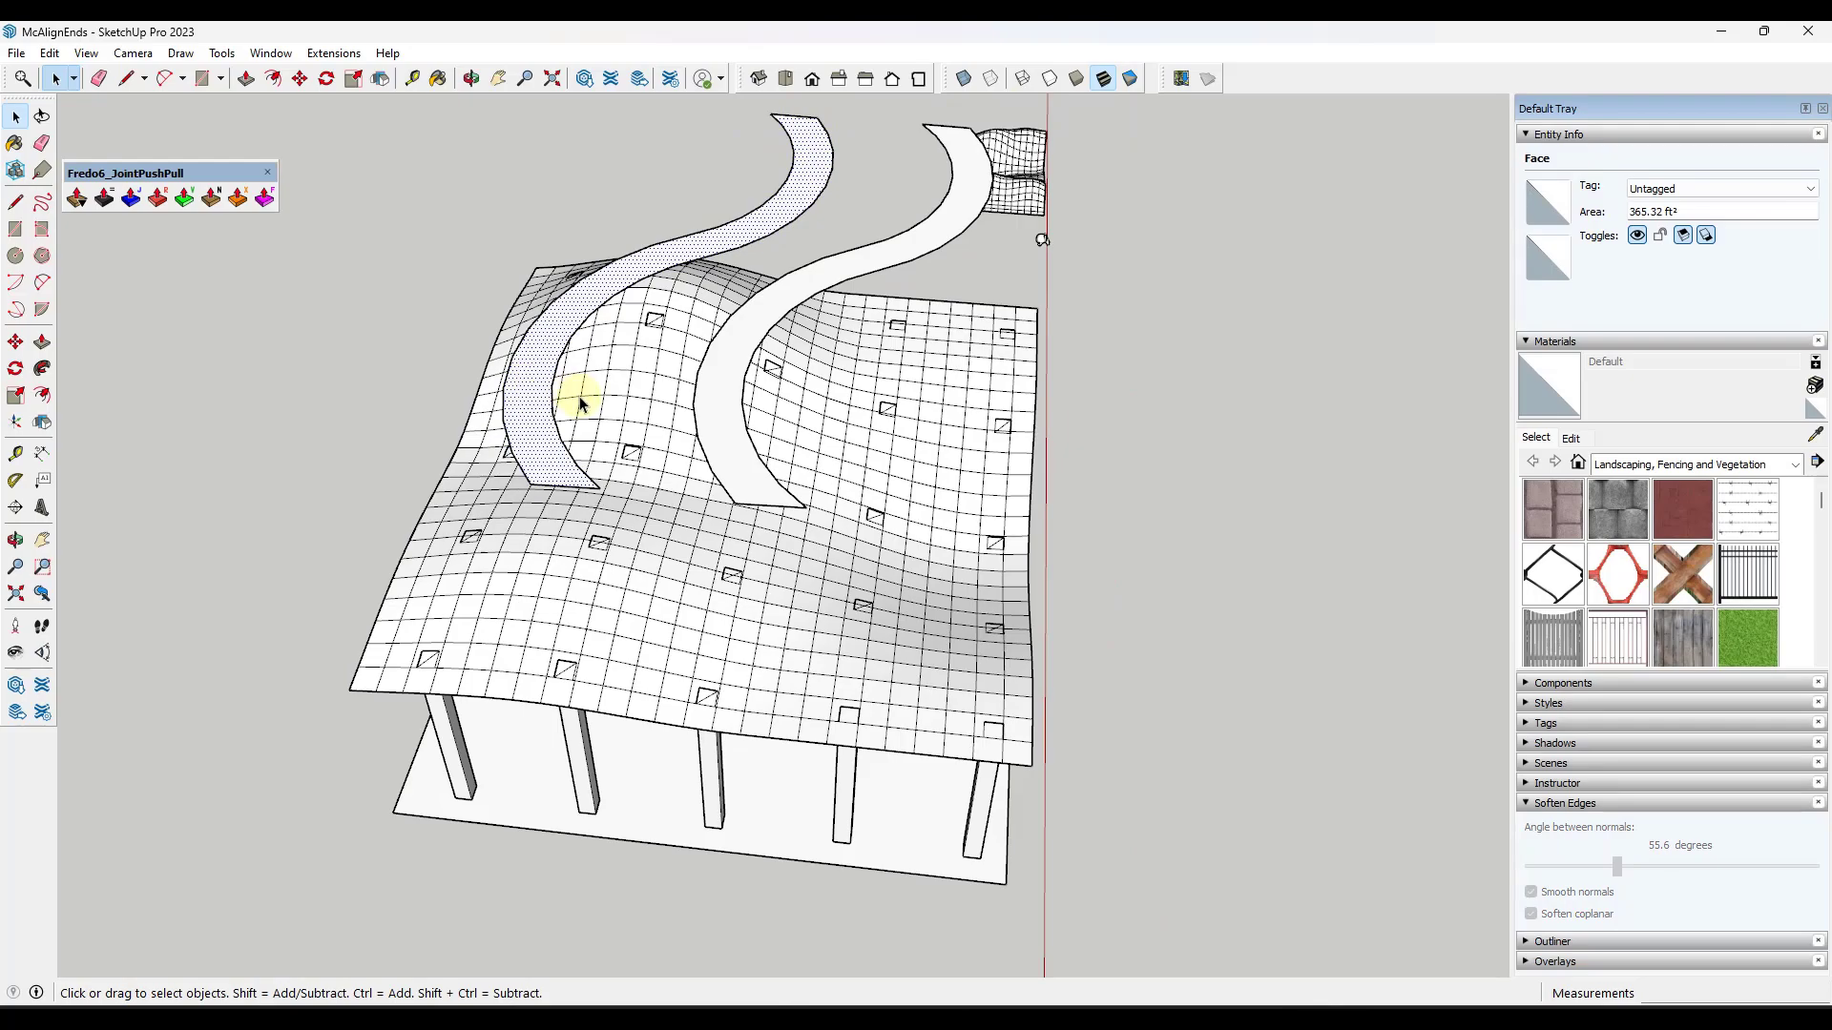
middle_click_drag(617, 505, 802, 426)
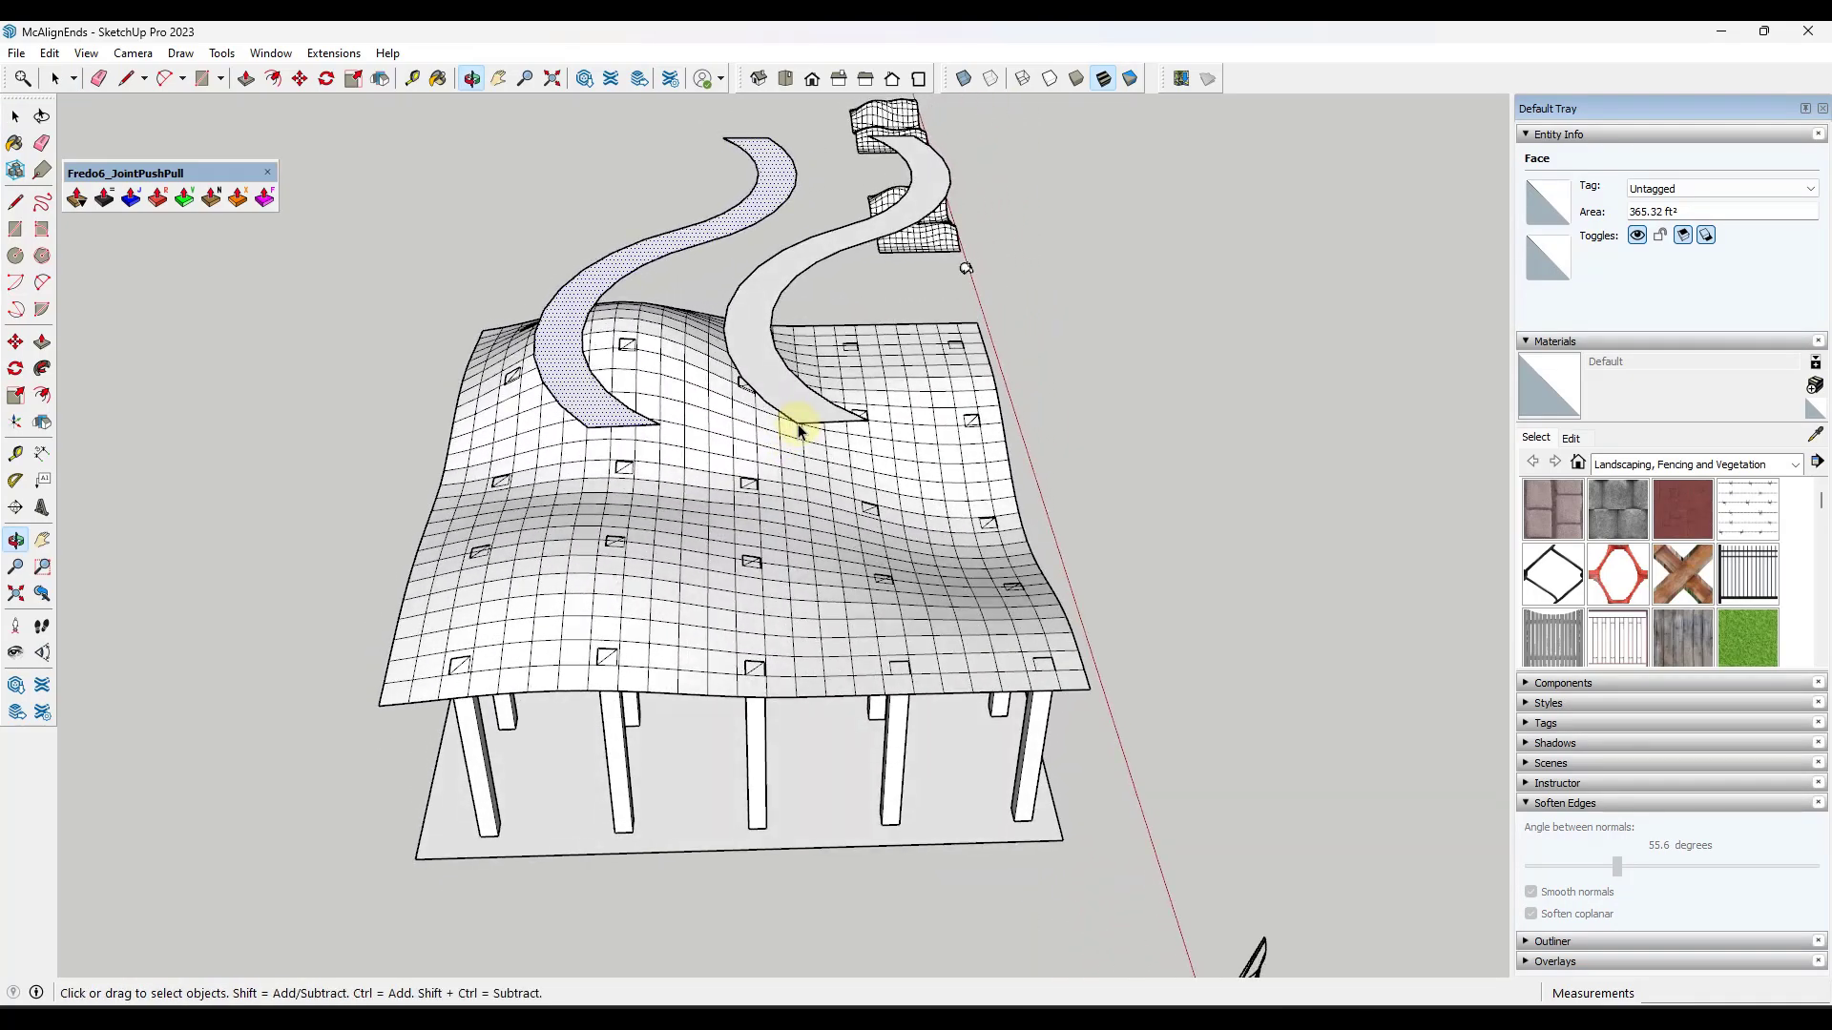
scroll(597, 388, "up", 2)
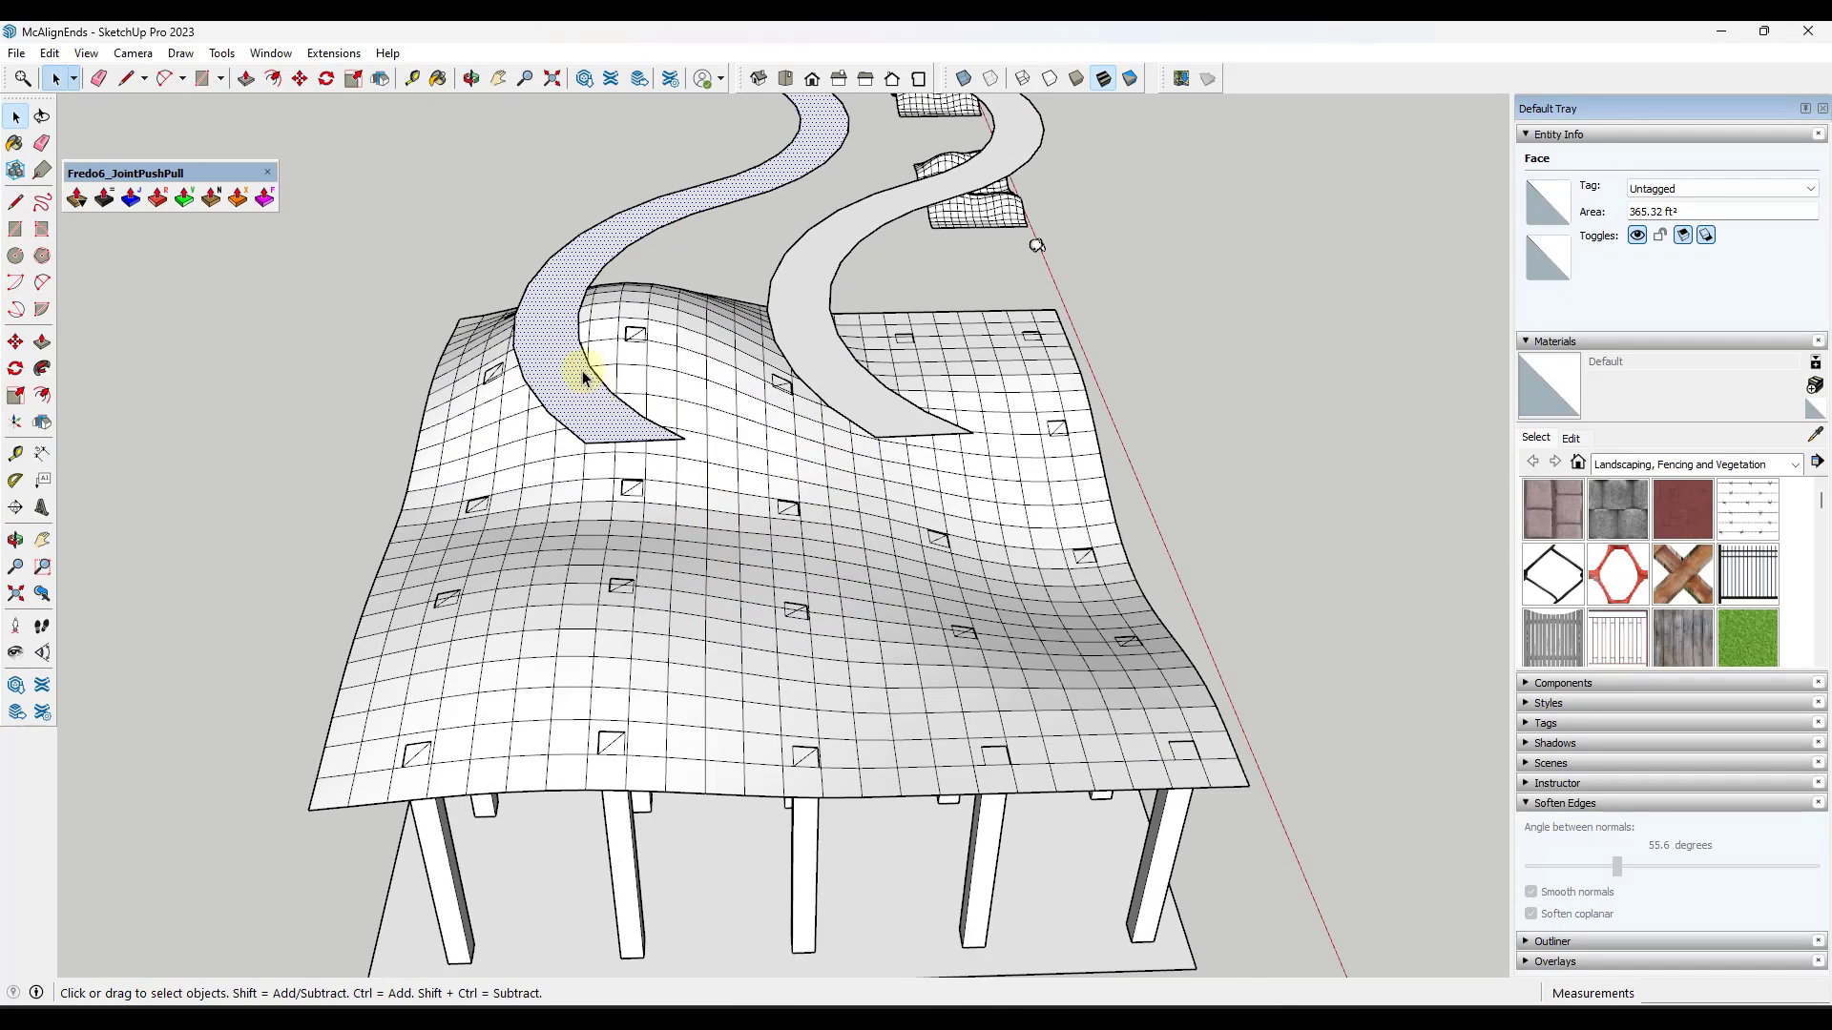
scroll(581, 376, "down", 2)
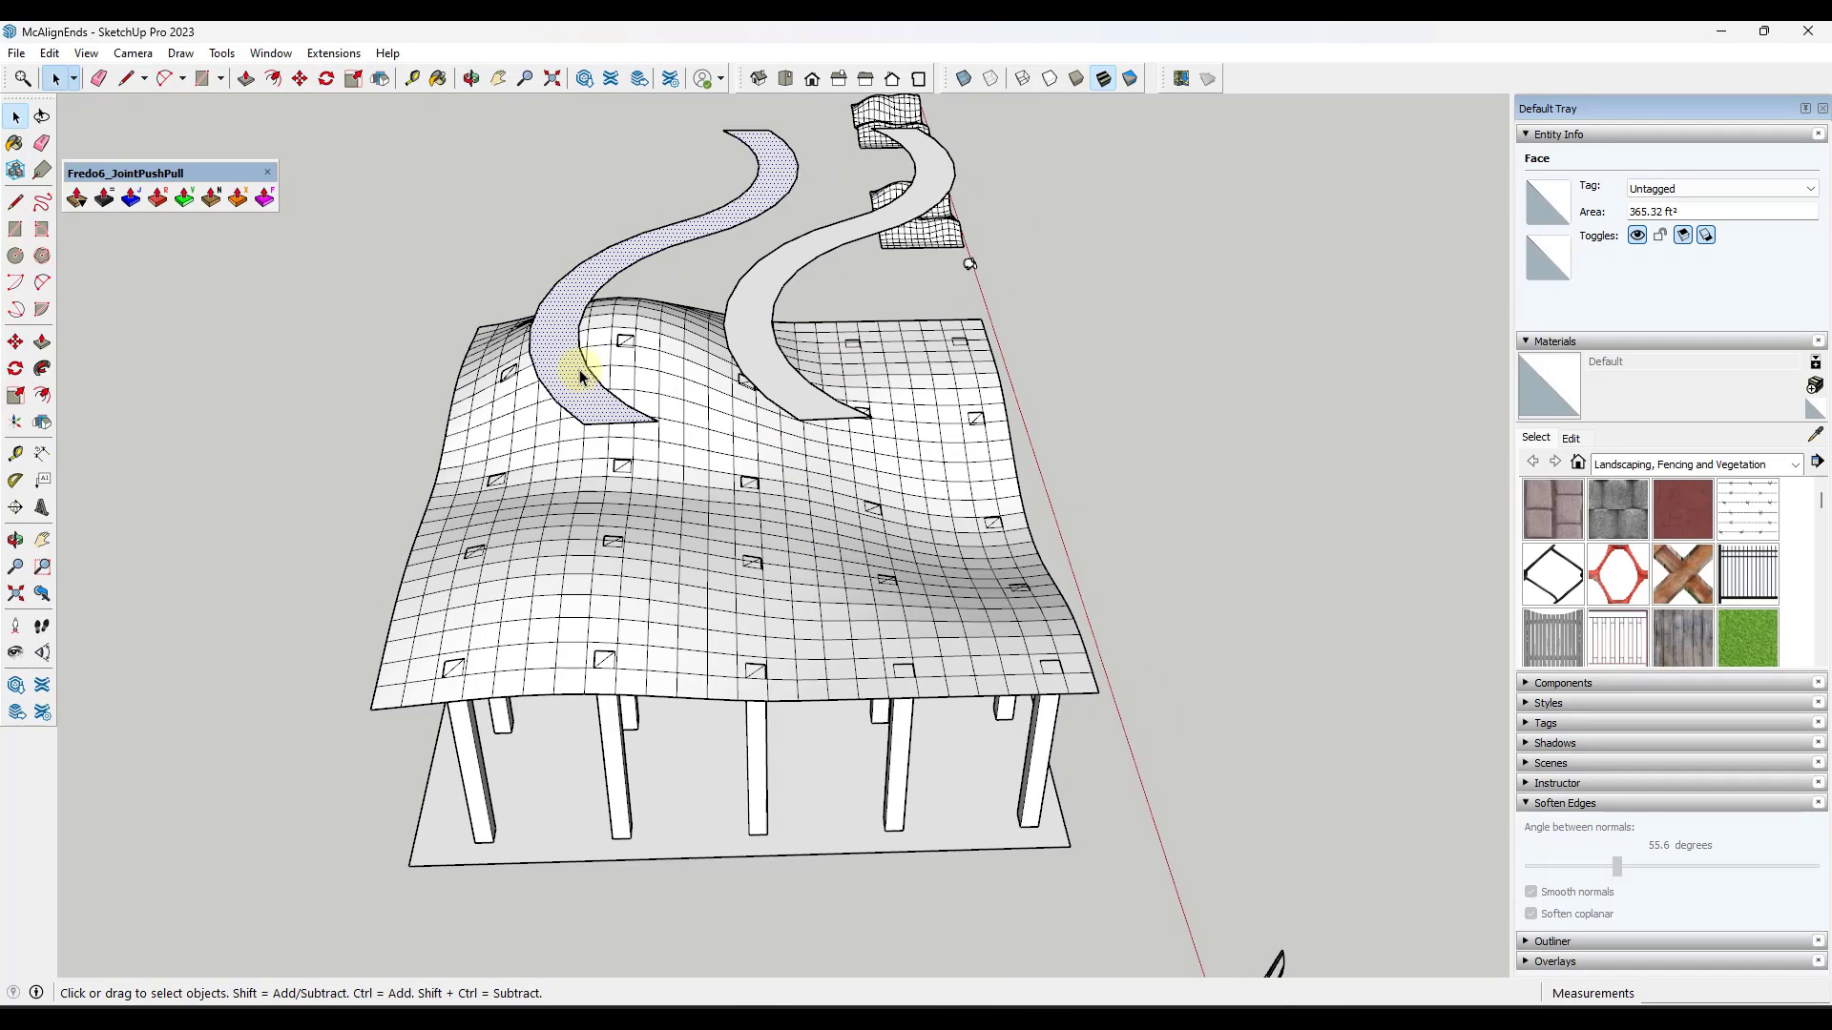
left_click(570, 312, "shift")
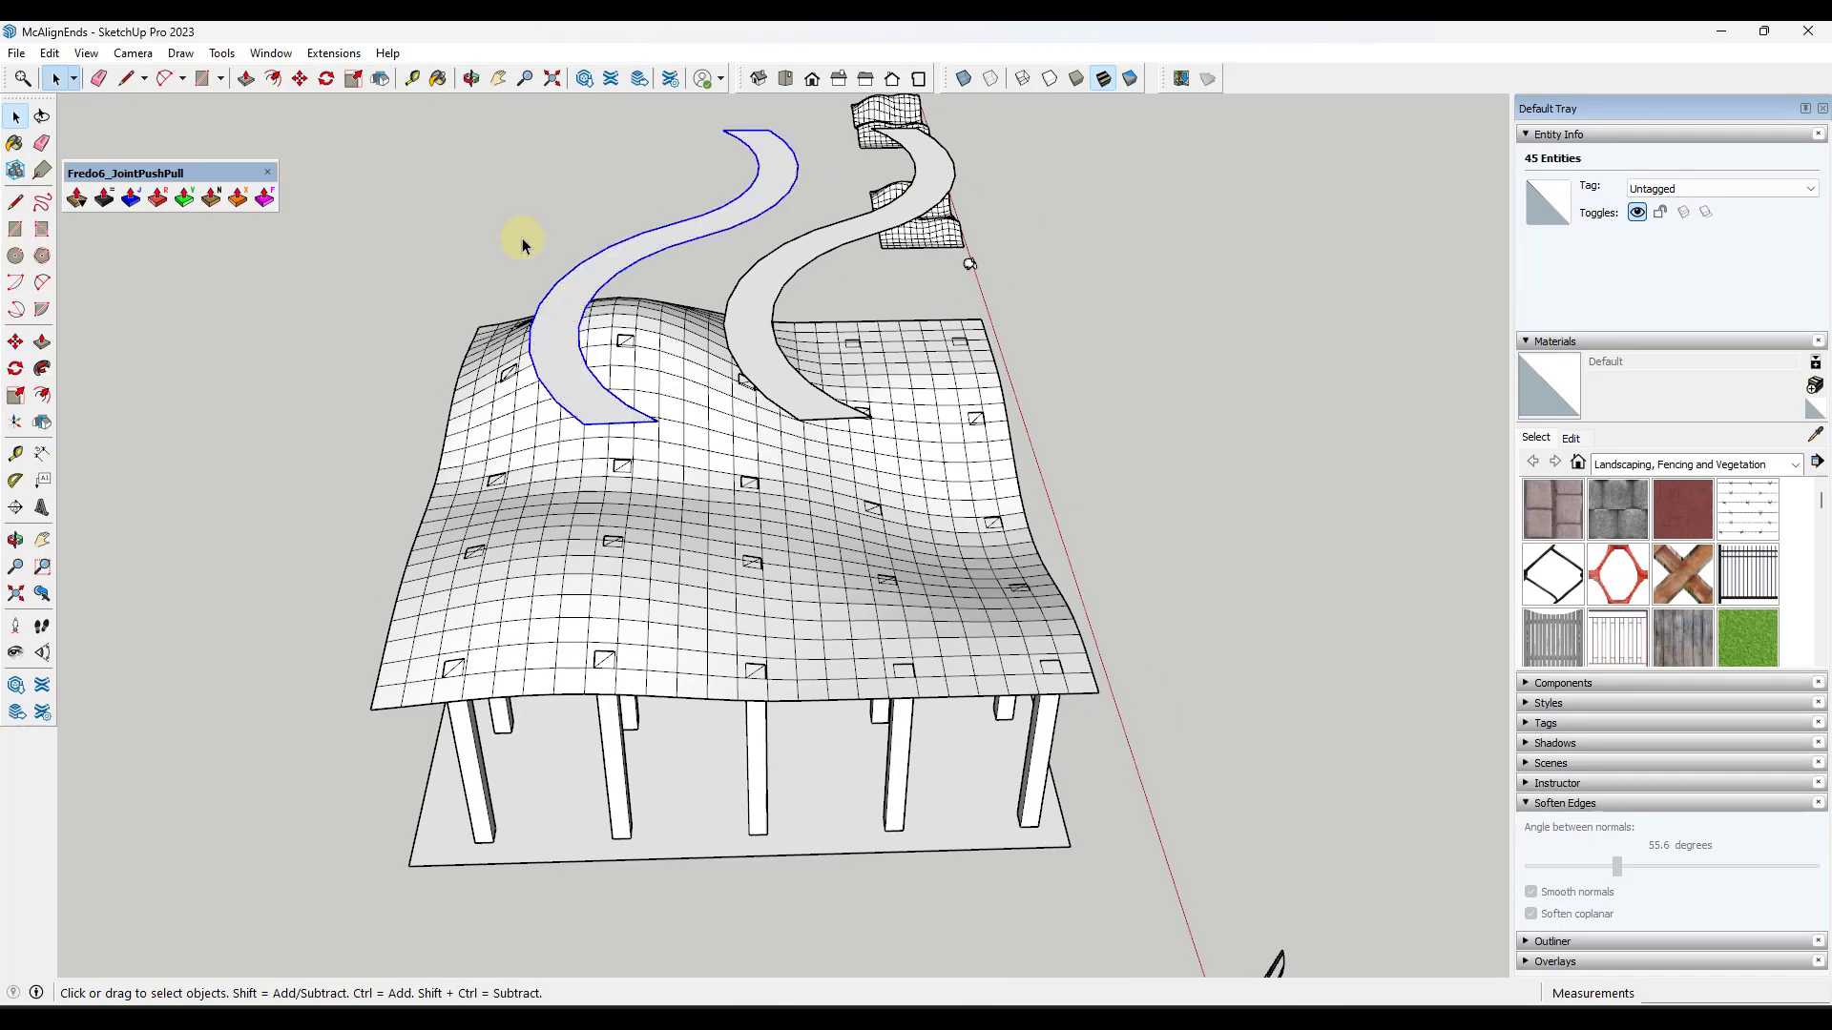
left_click(333, 52)
left_click(381, 240)
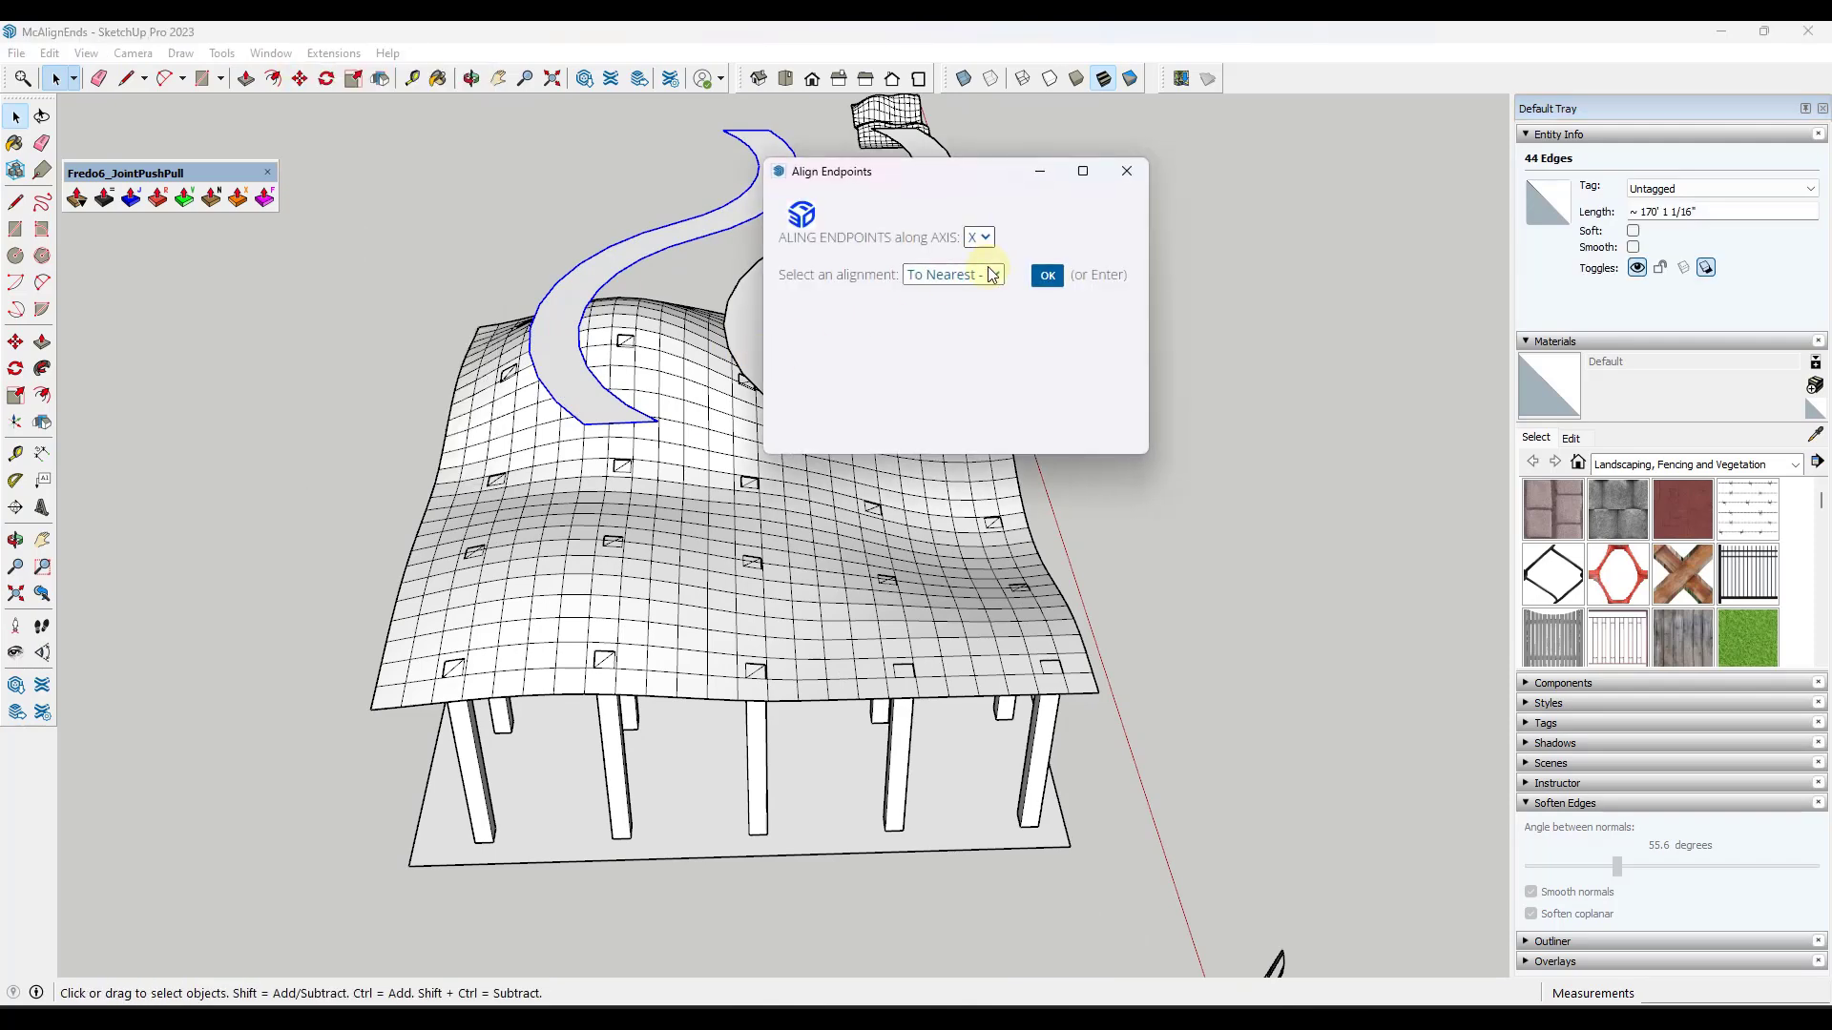
left_click(1040, 274)
scroll(634, 655, "up", 3)
right_click(458, 530)
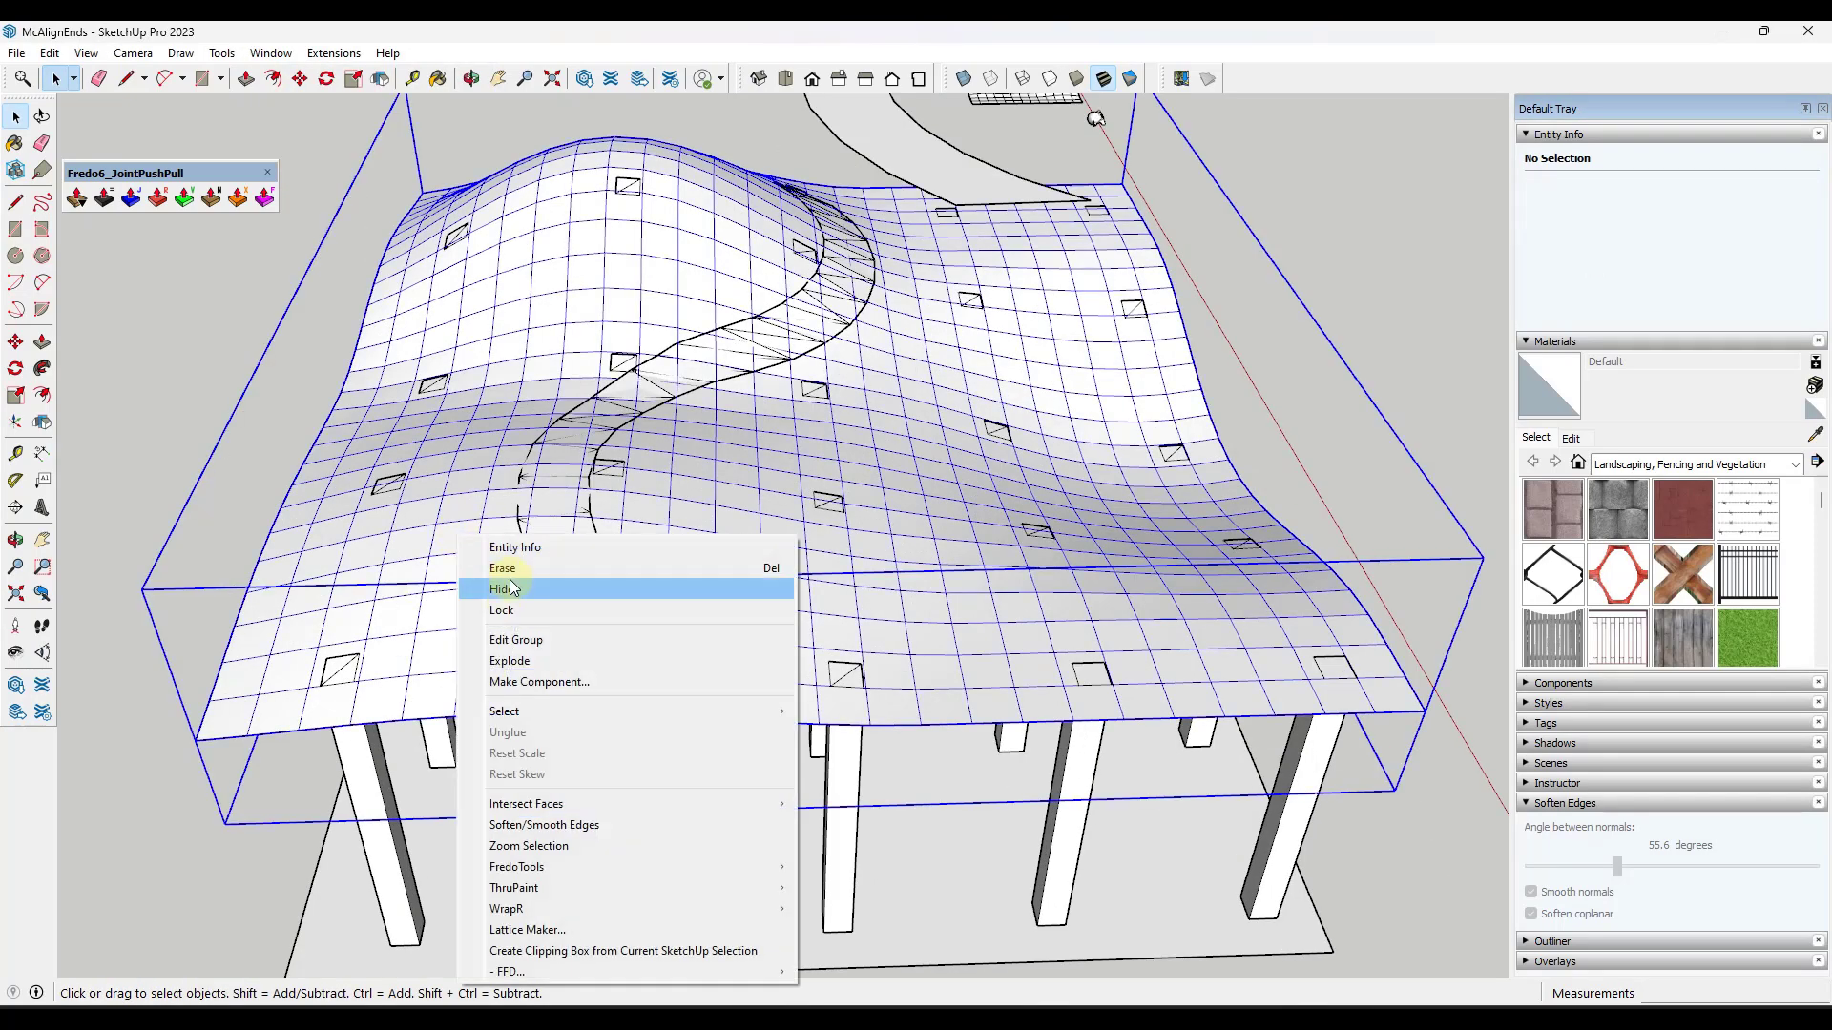
left_click(508, 581)
key("ctrl+z")
right_click(482, 552)
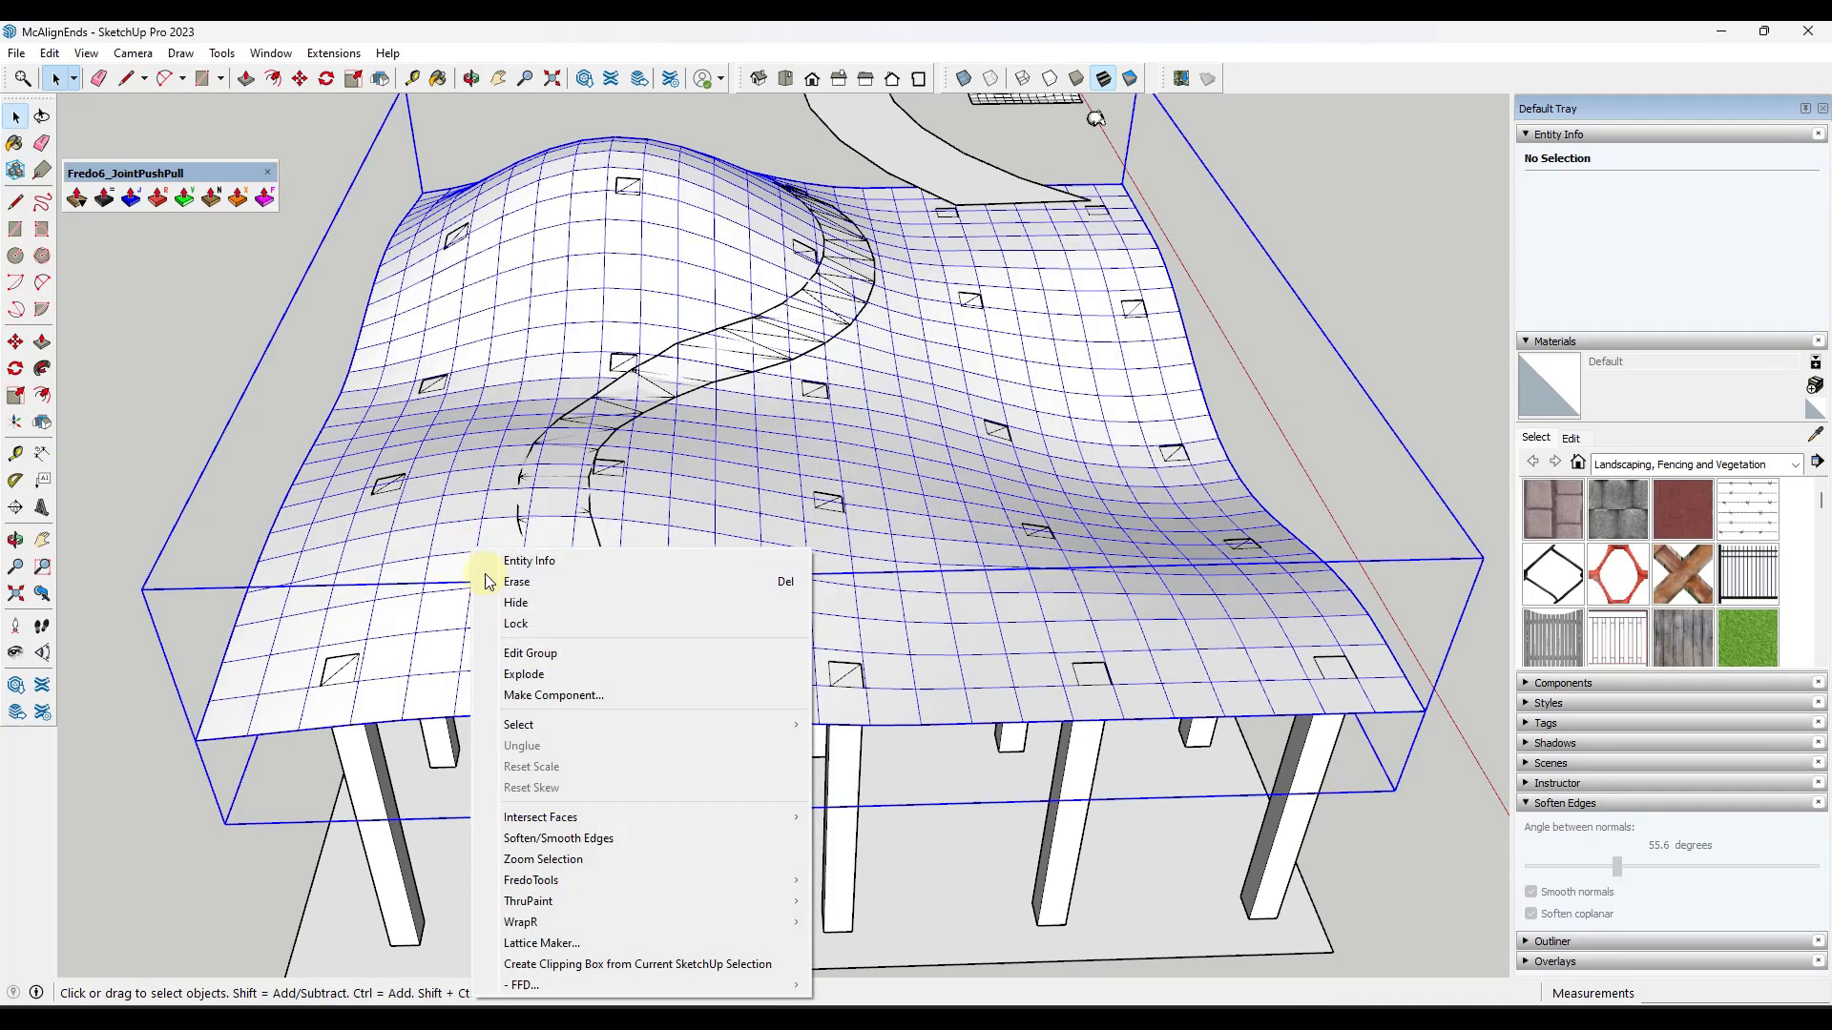
left_click(516, 599)
left_click(652, 696)
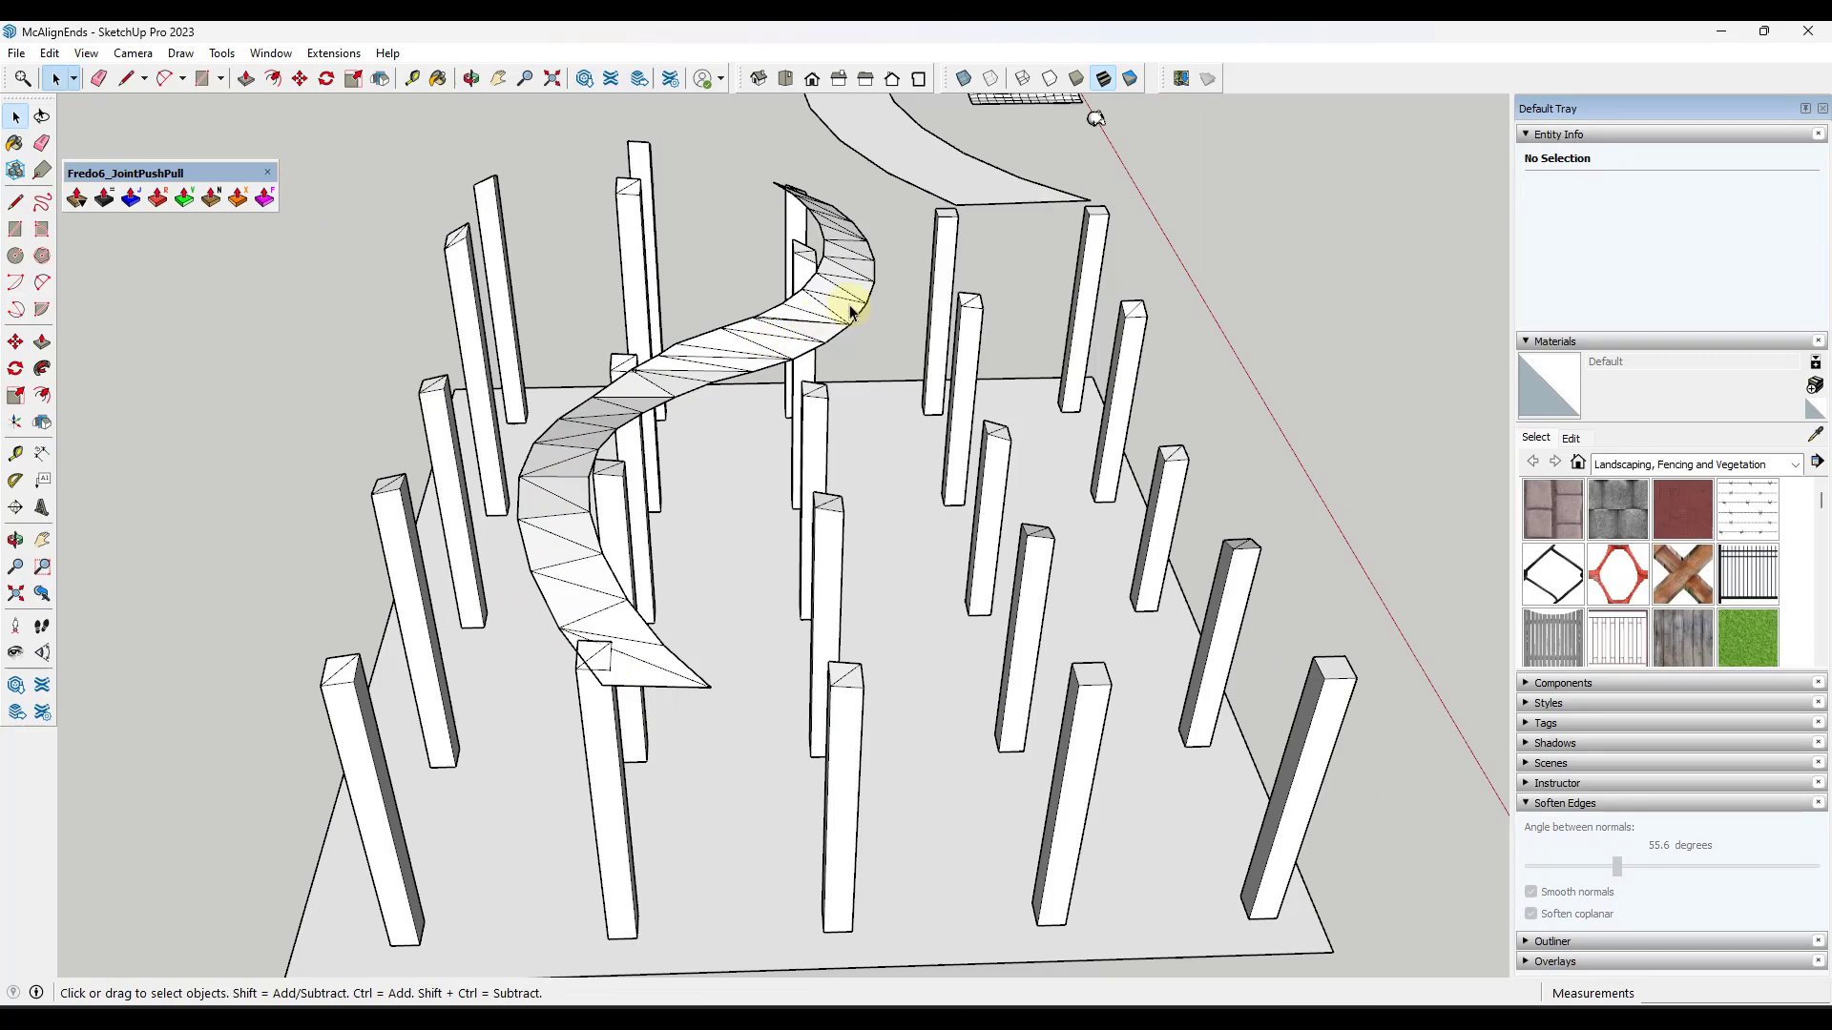
scroll(842, 308, "up", 3)
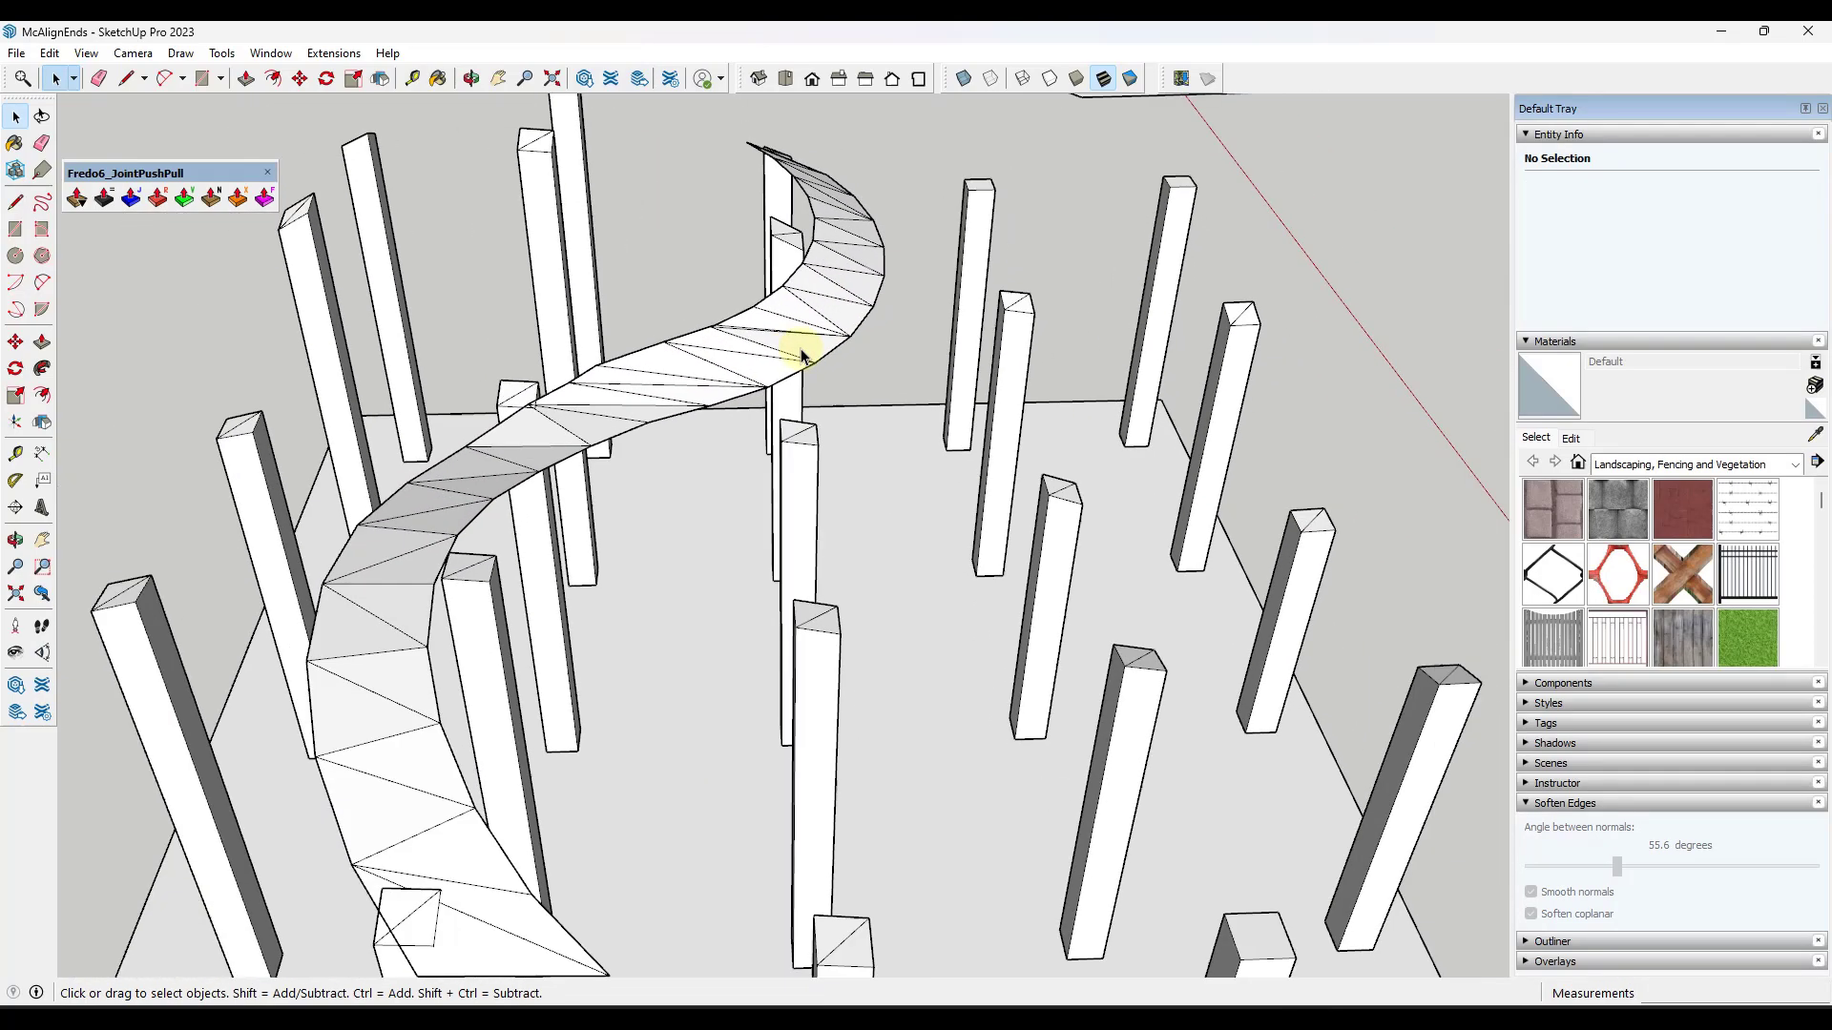
mouse_move(428, 558)
middle_mouse_down()
mouse_move(506, 413)
mouse_move(467, 491)
middle_mouse_up()
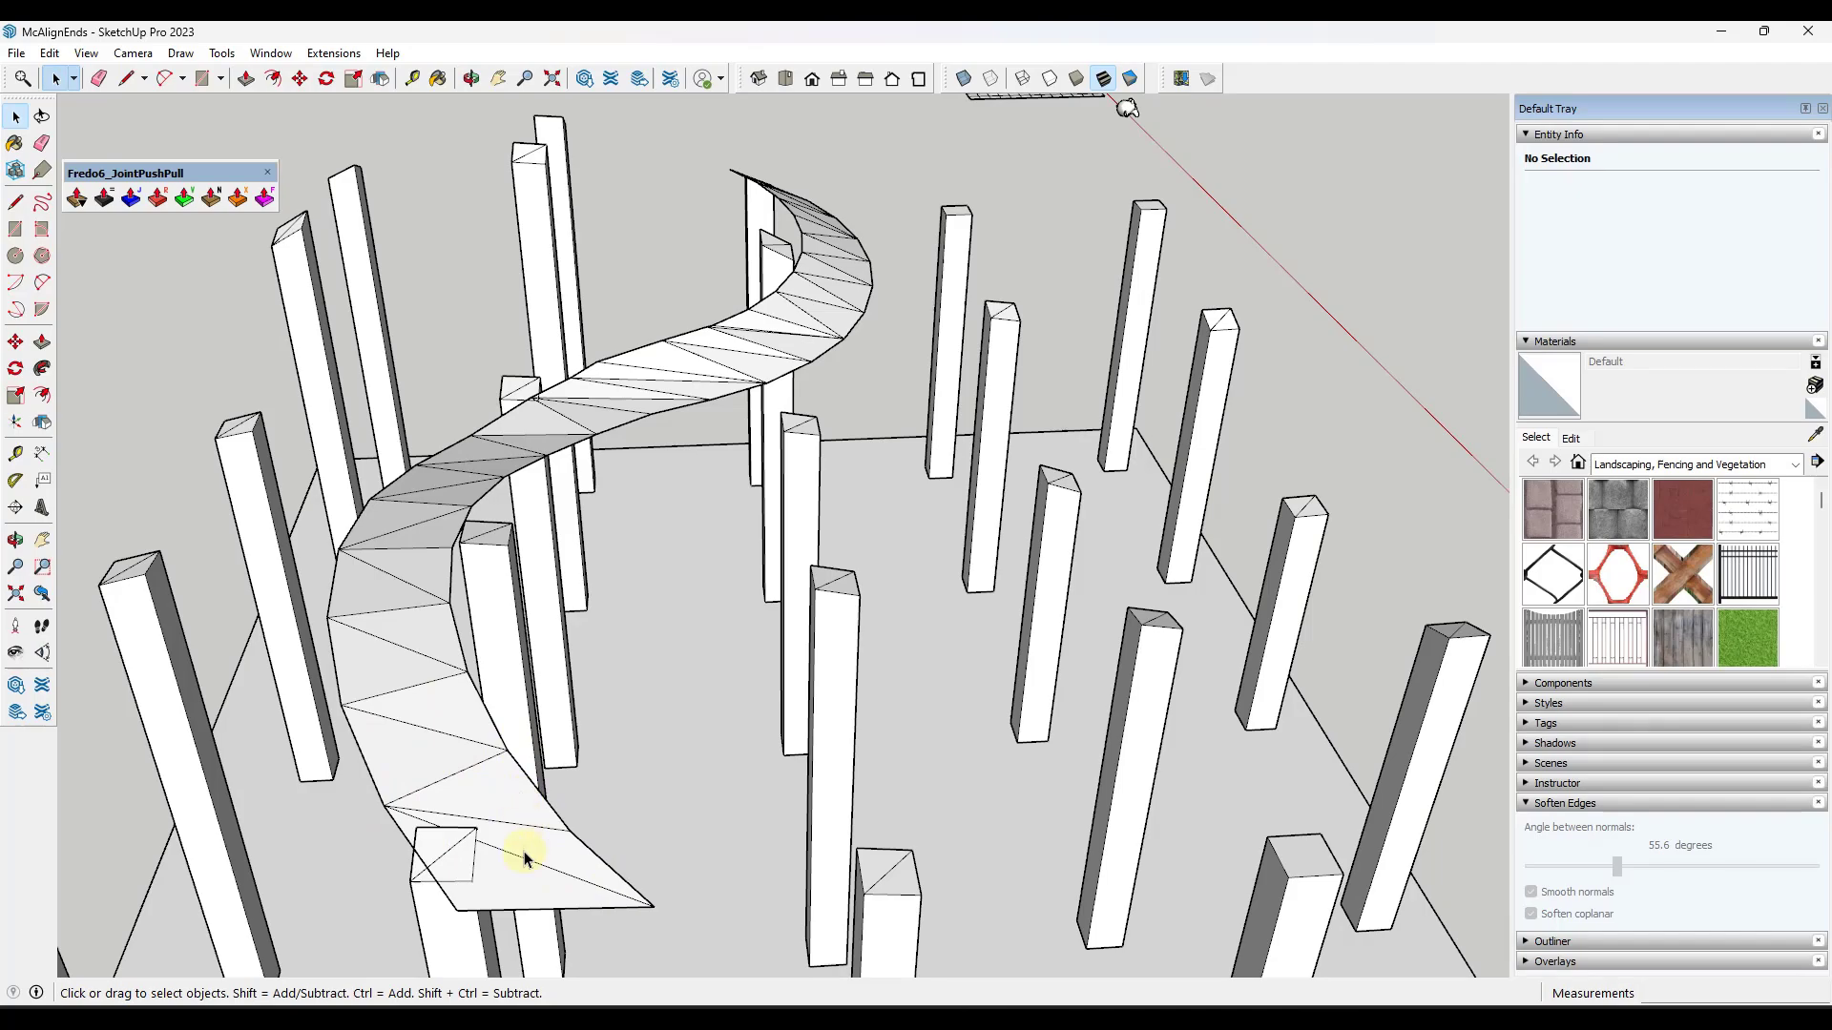
middle_click_drag(466, 511, 773, 369)
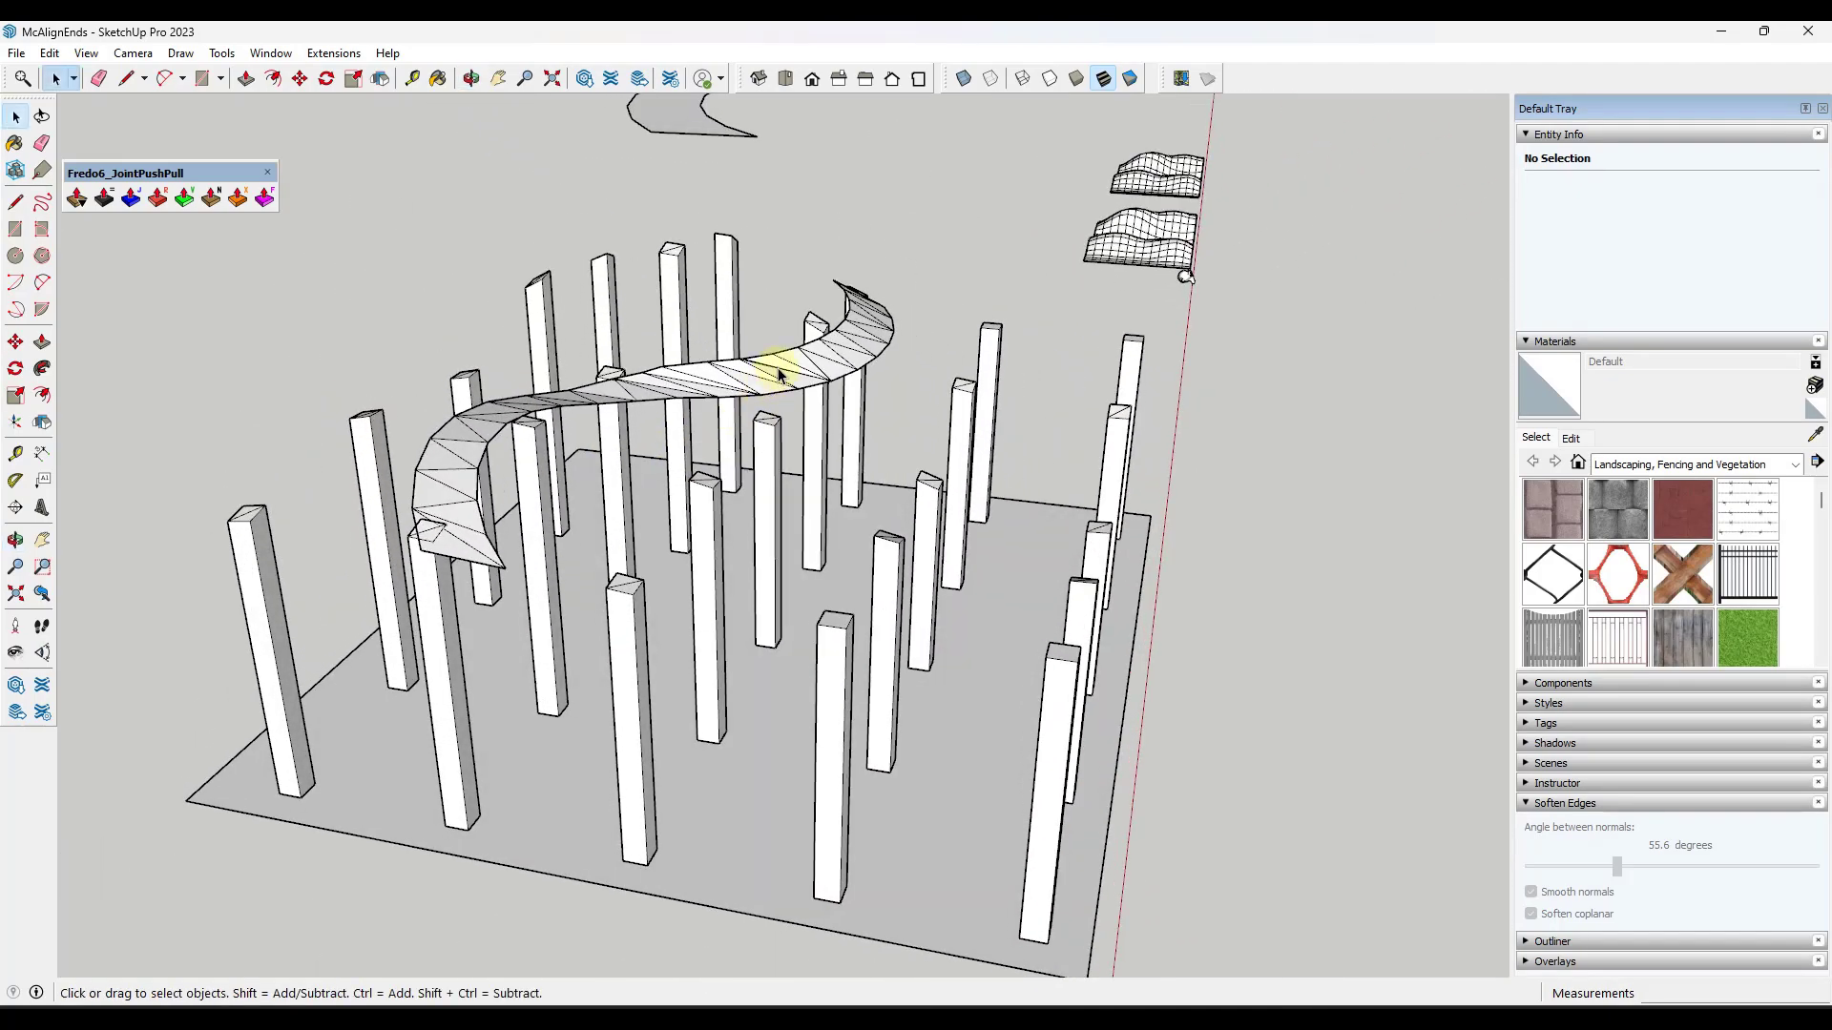
scroll(789, 360, "up", 10)
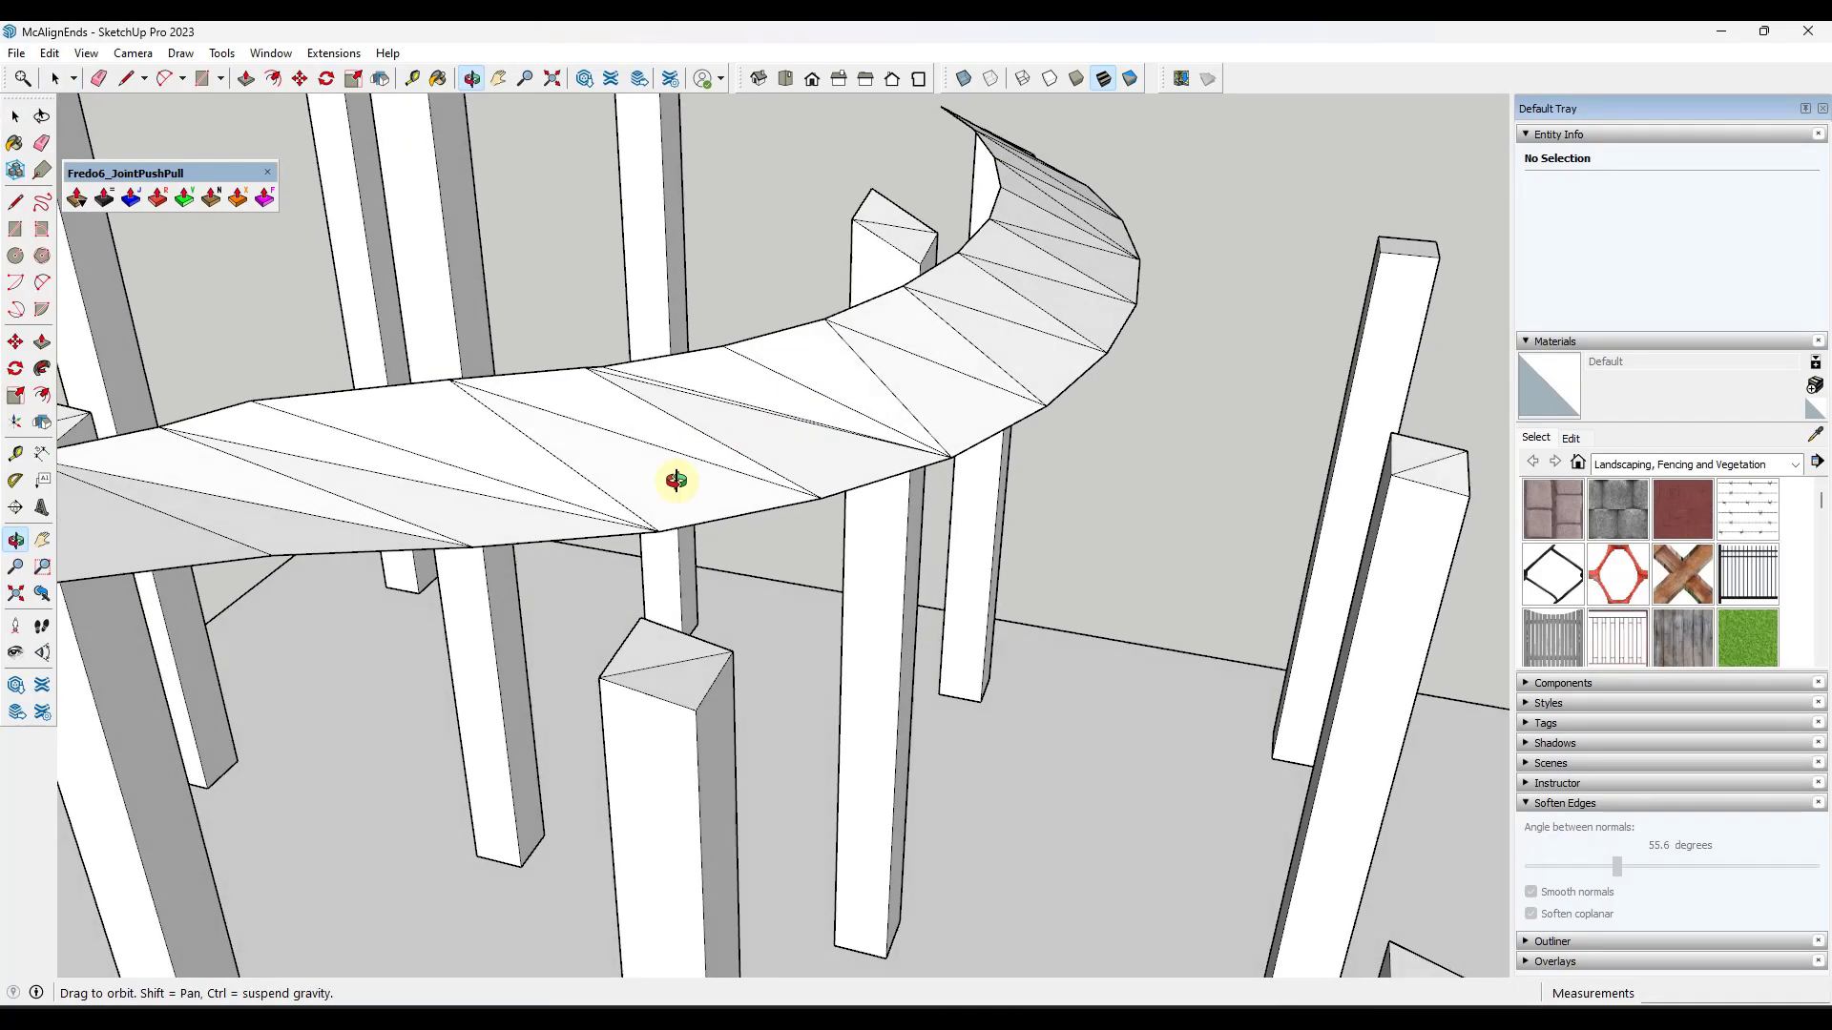
middle_click_drag(676, 480, 474, 389)
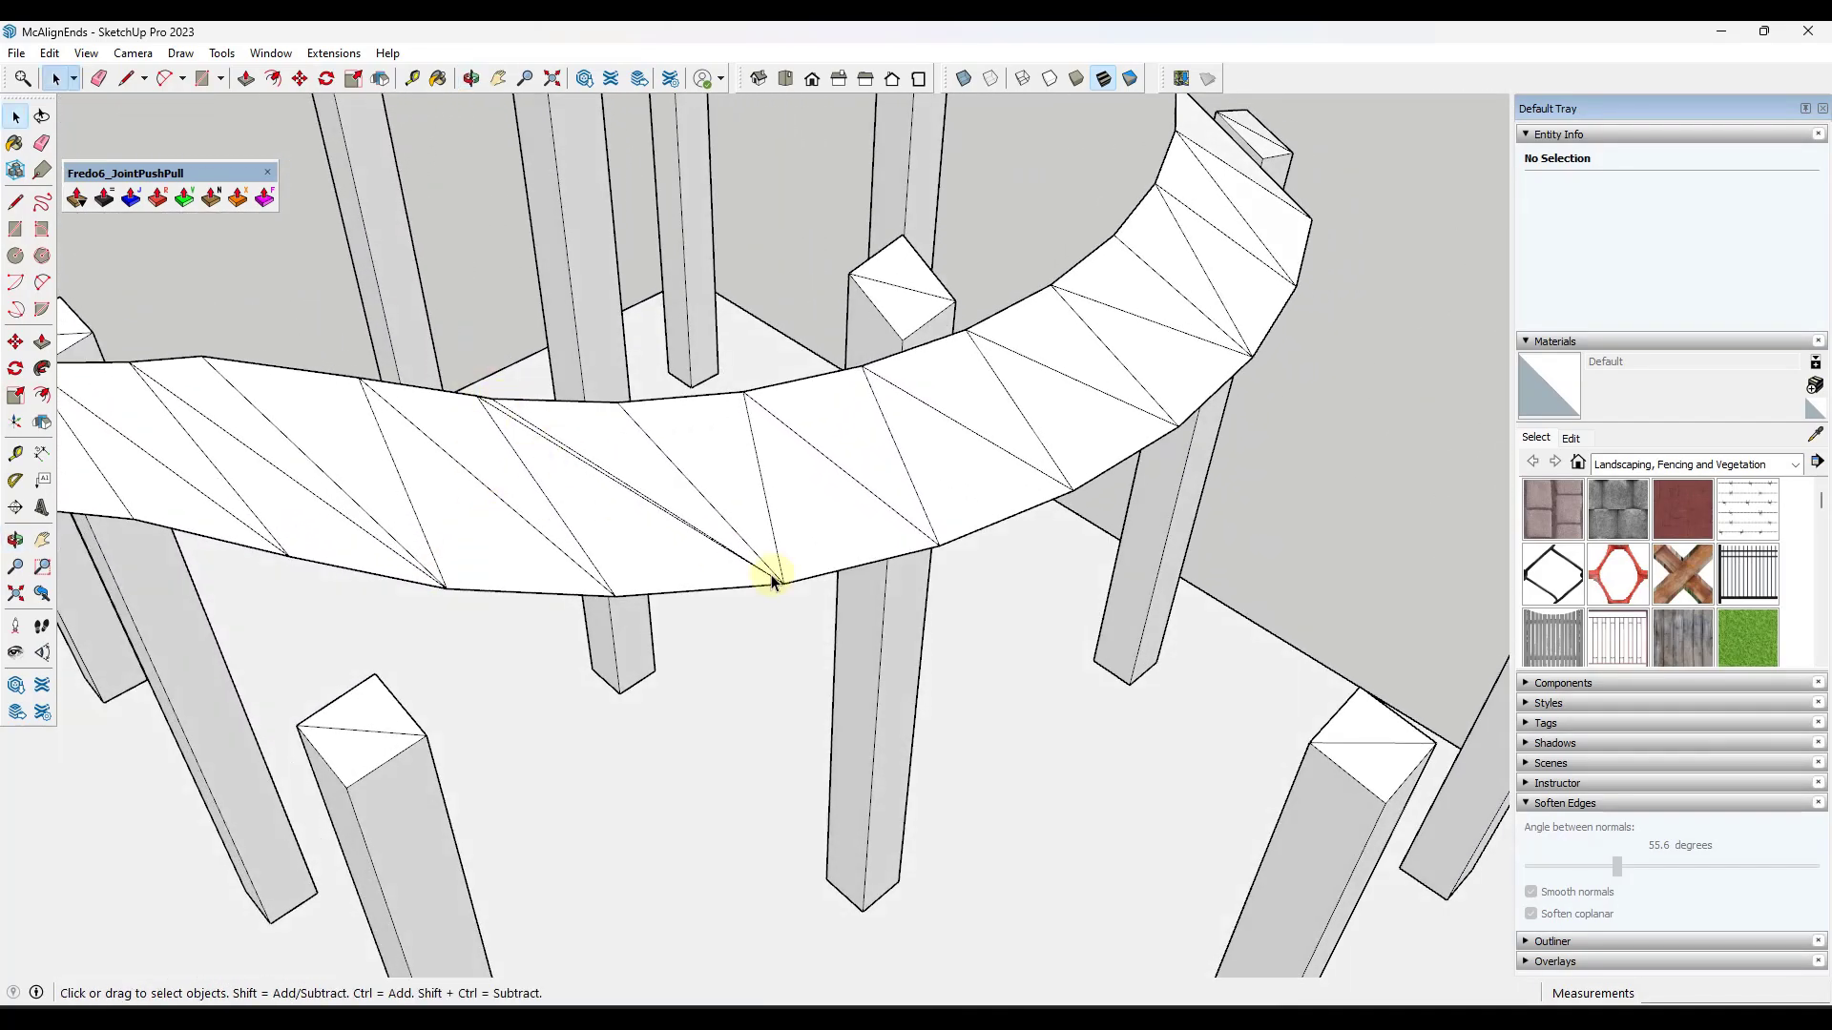
scroll(593, 471, "up", 5)
scroll(952, 646, "down", 5)
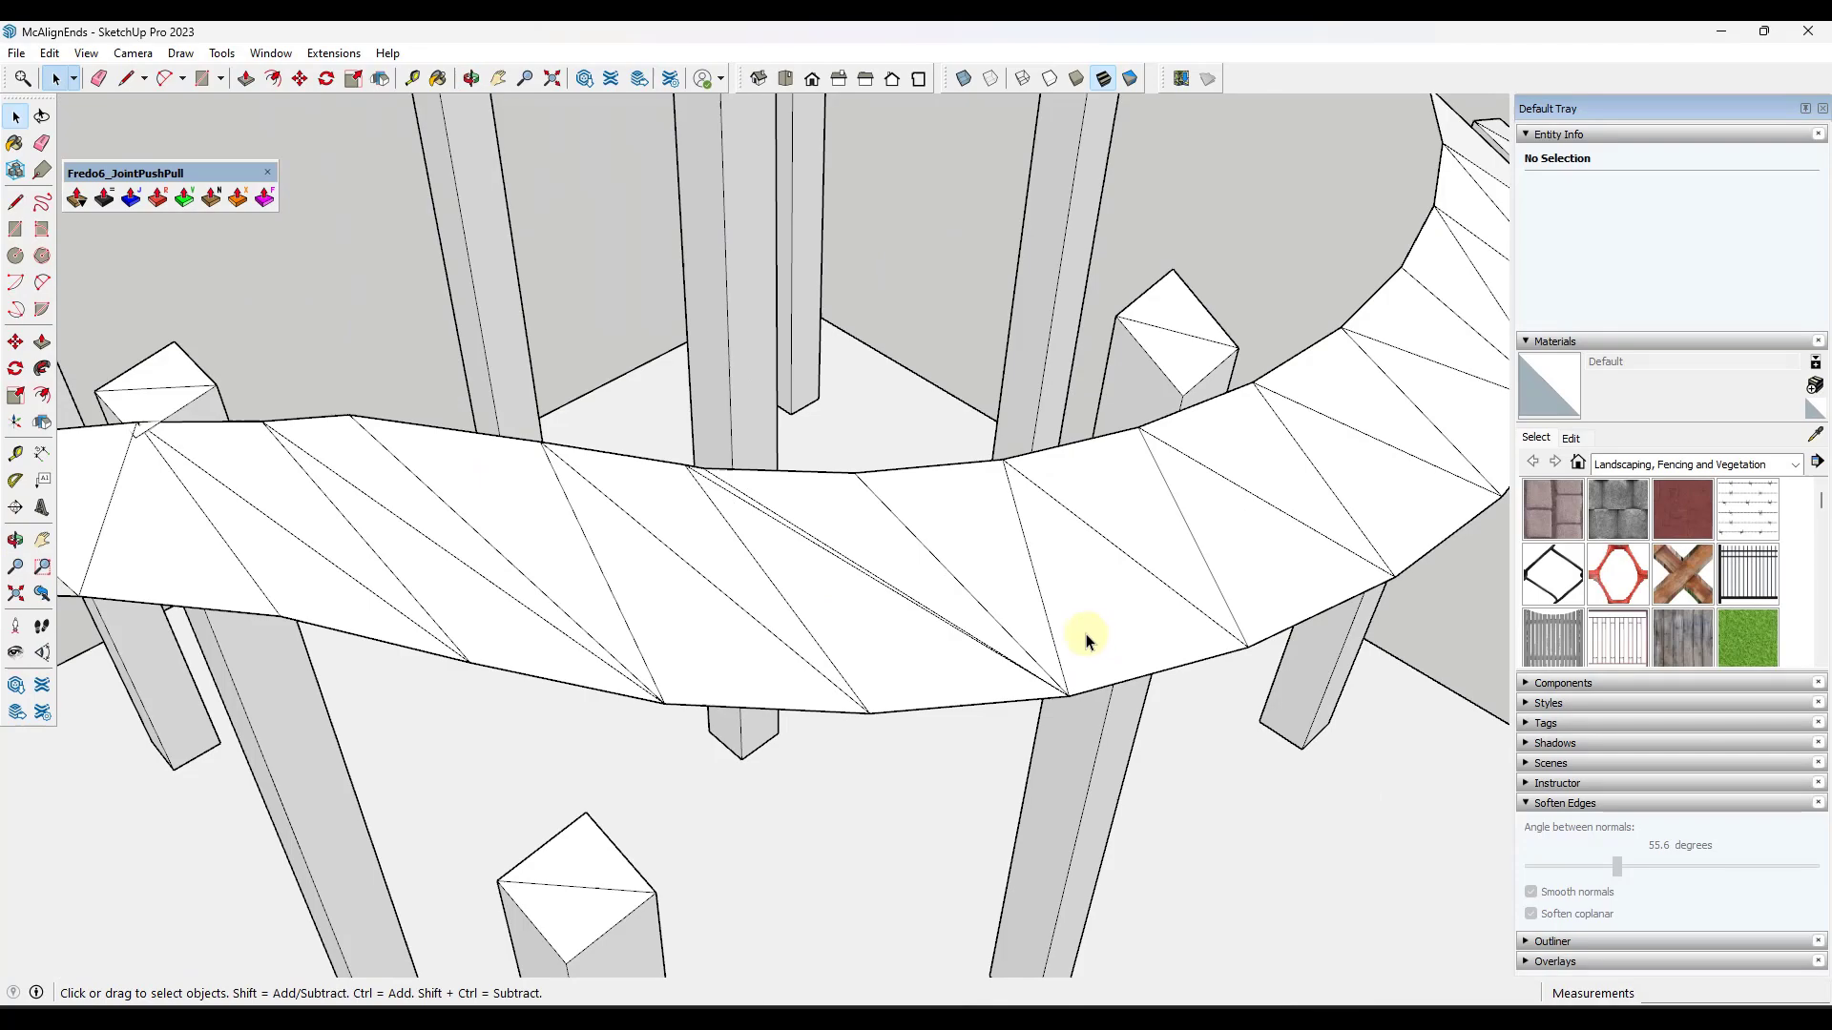
middle_click_drag(1083, 635, 839, 571)
scroll(840, 570, "down", 3)
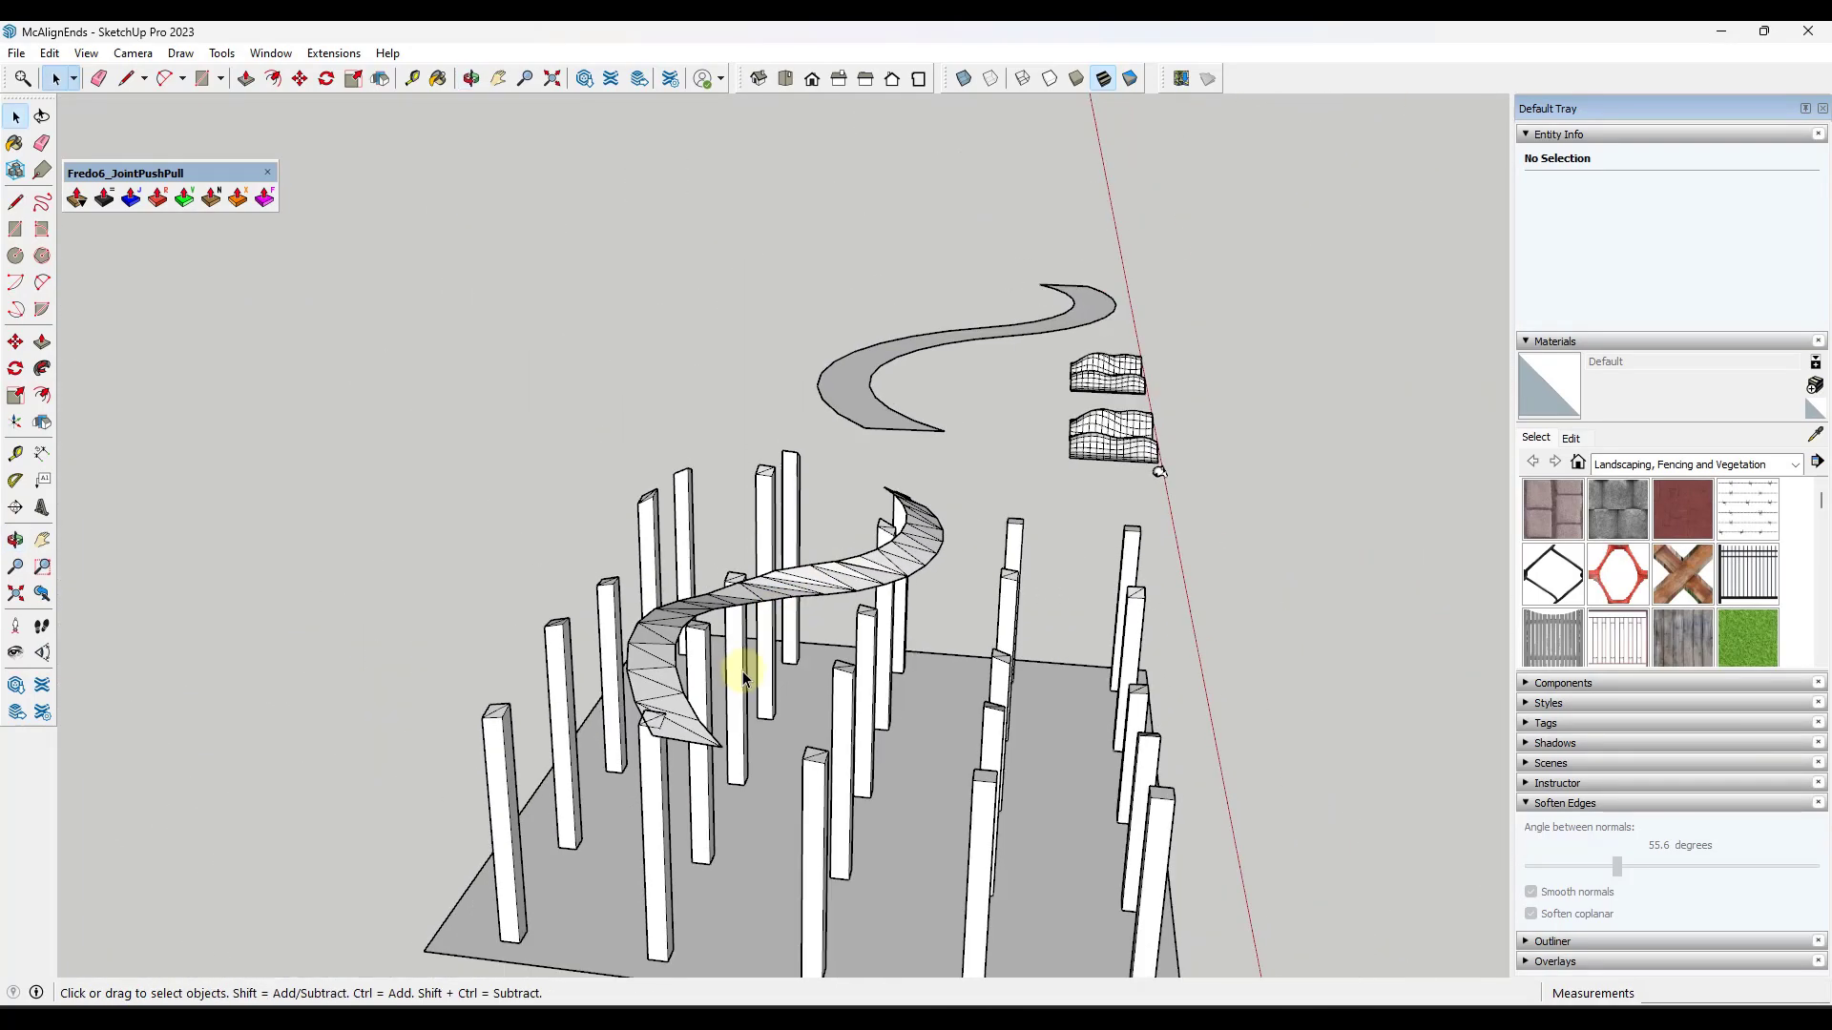
- Restore the roof and flat strip, then select the right curved strip
key("ctrl+y")
key("ctrl+y")
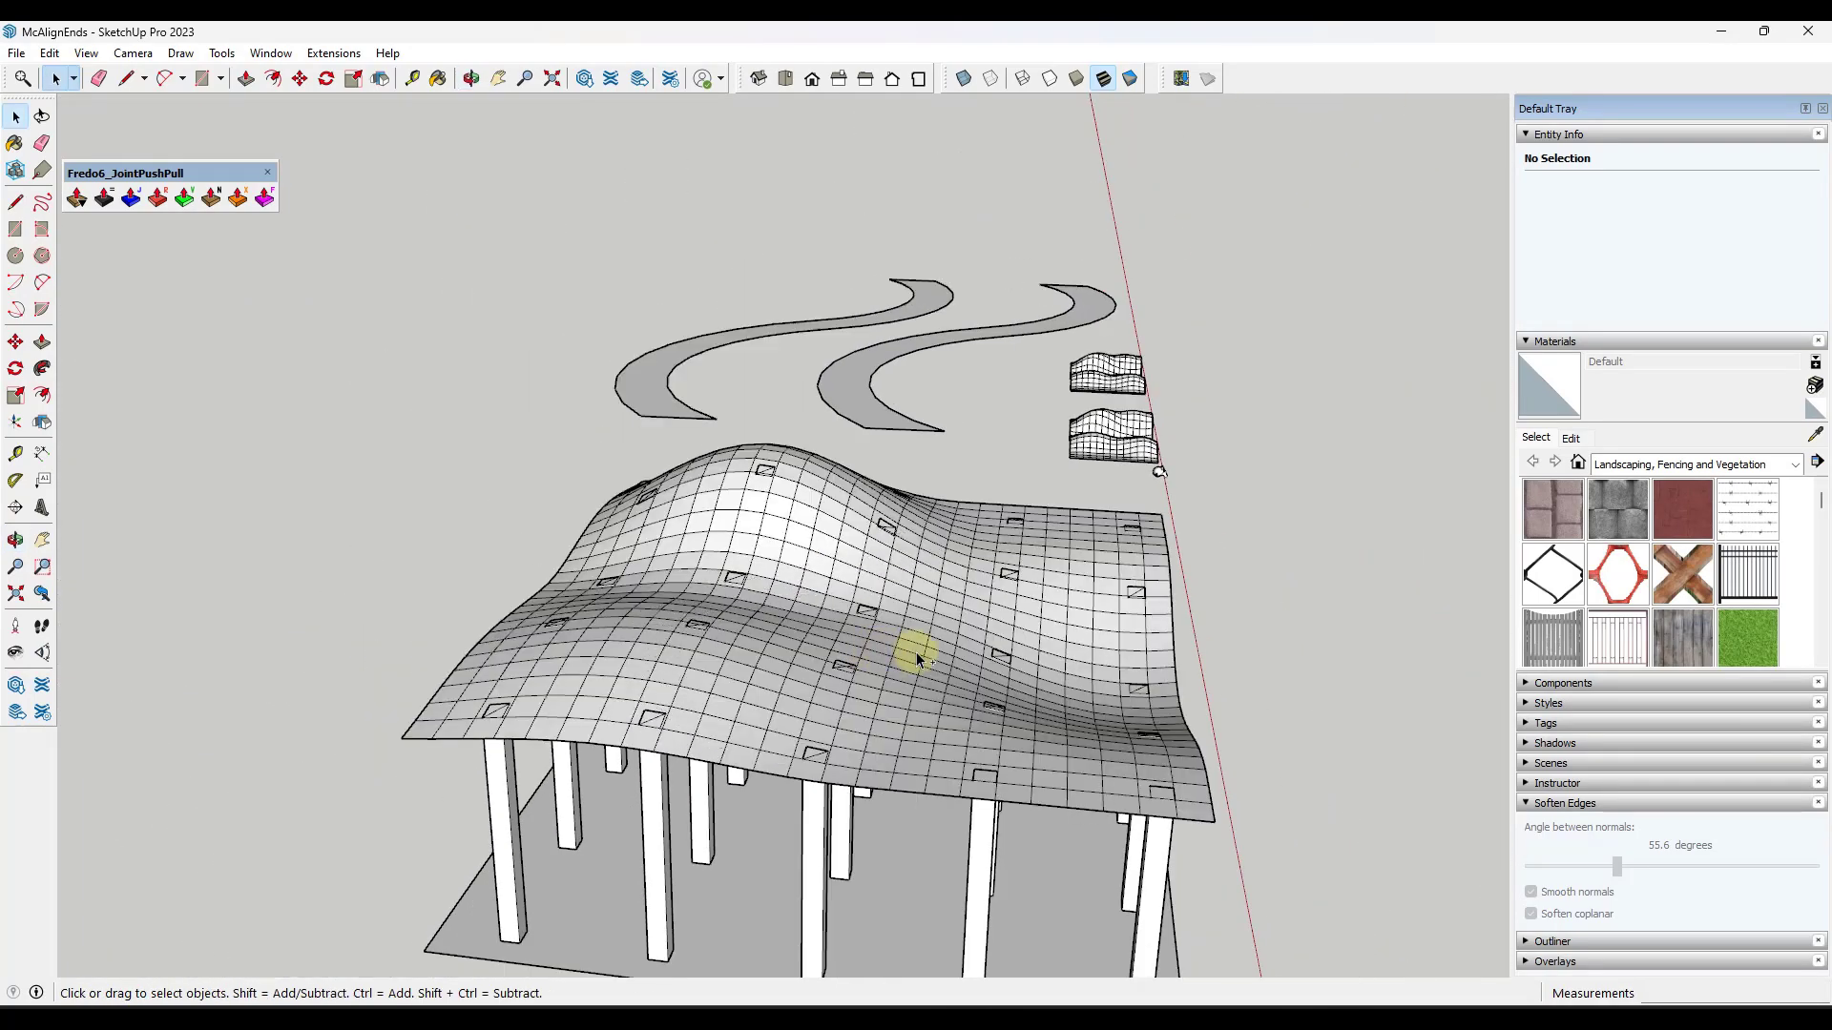
middle_click_drag(816, 580, 891, 471)
left_click(891, 471)
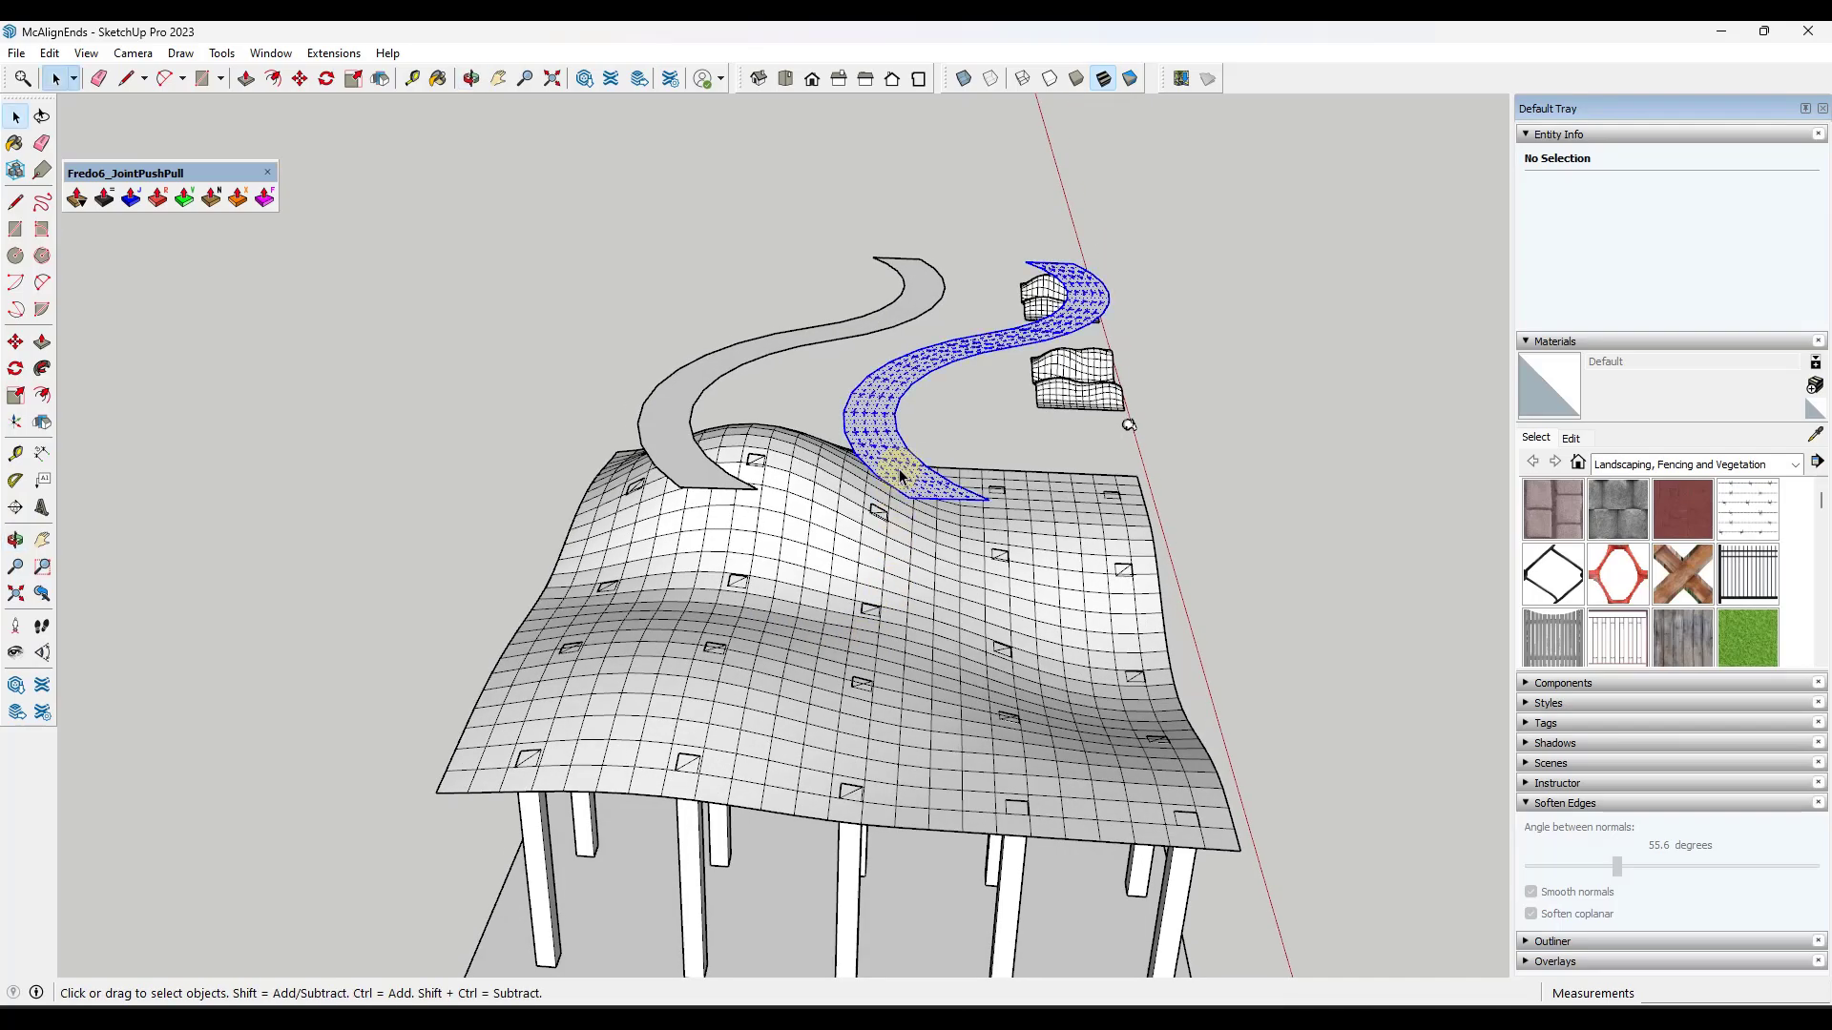
scroll(1050, 461, "up", 2)
middle_click_drag(1050, 461, 769, 470)
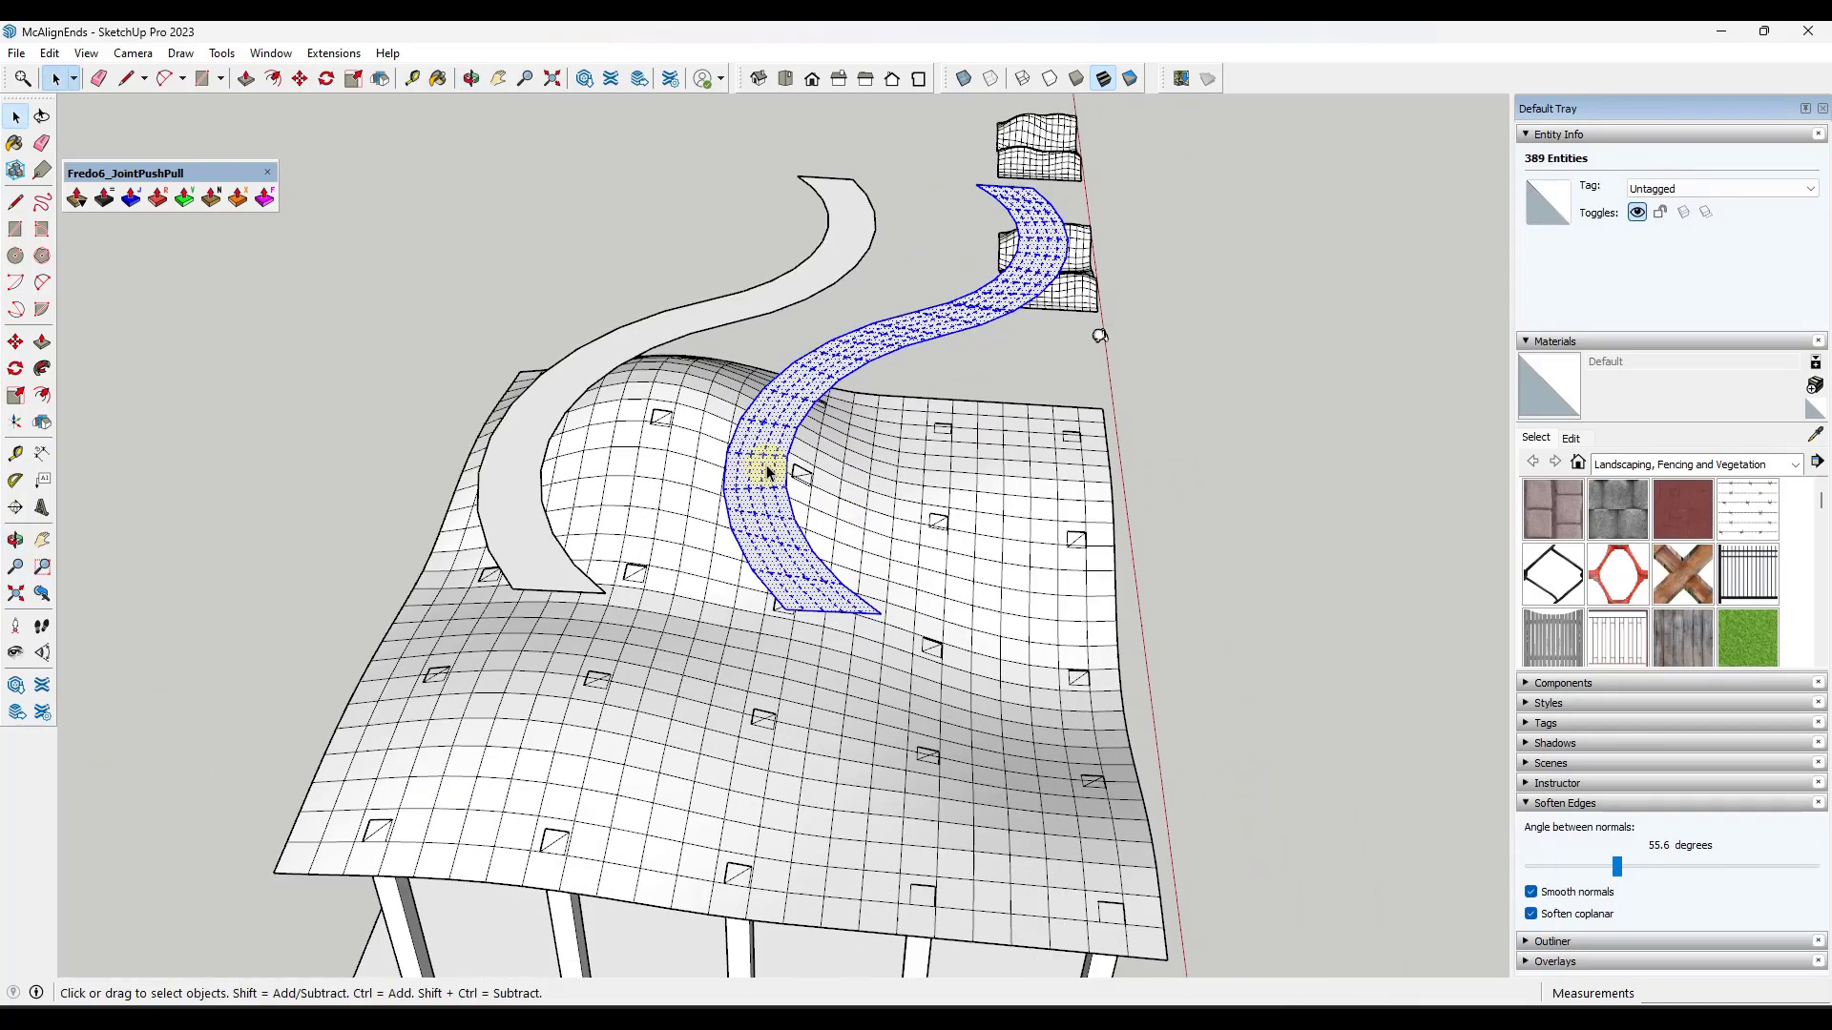
- Deselect faces, leaving the strip's 269 edges selected
right_click(769, 467)
mouse_move(852, 567)
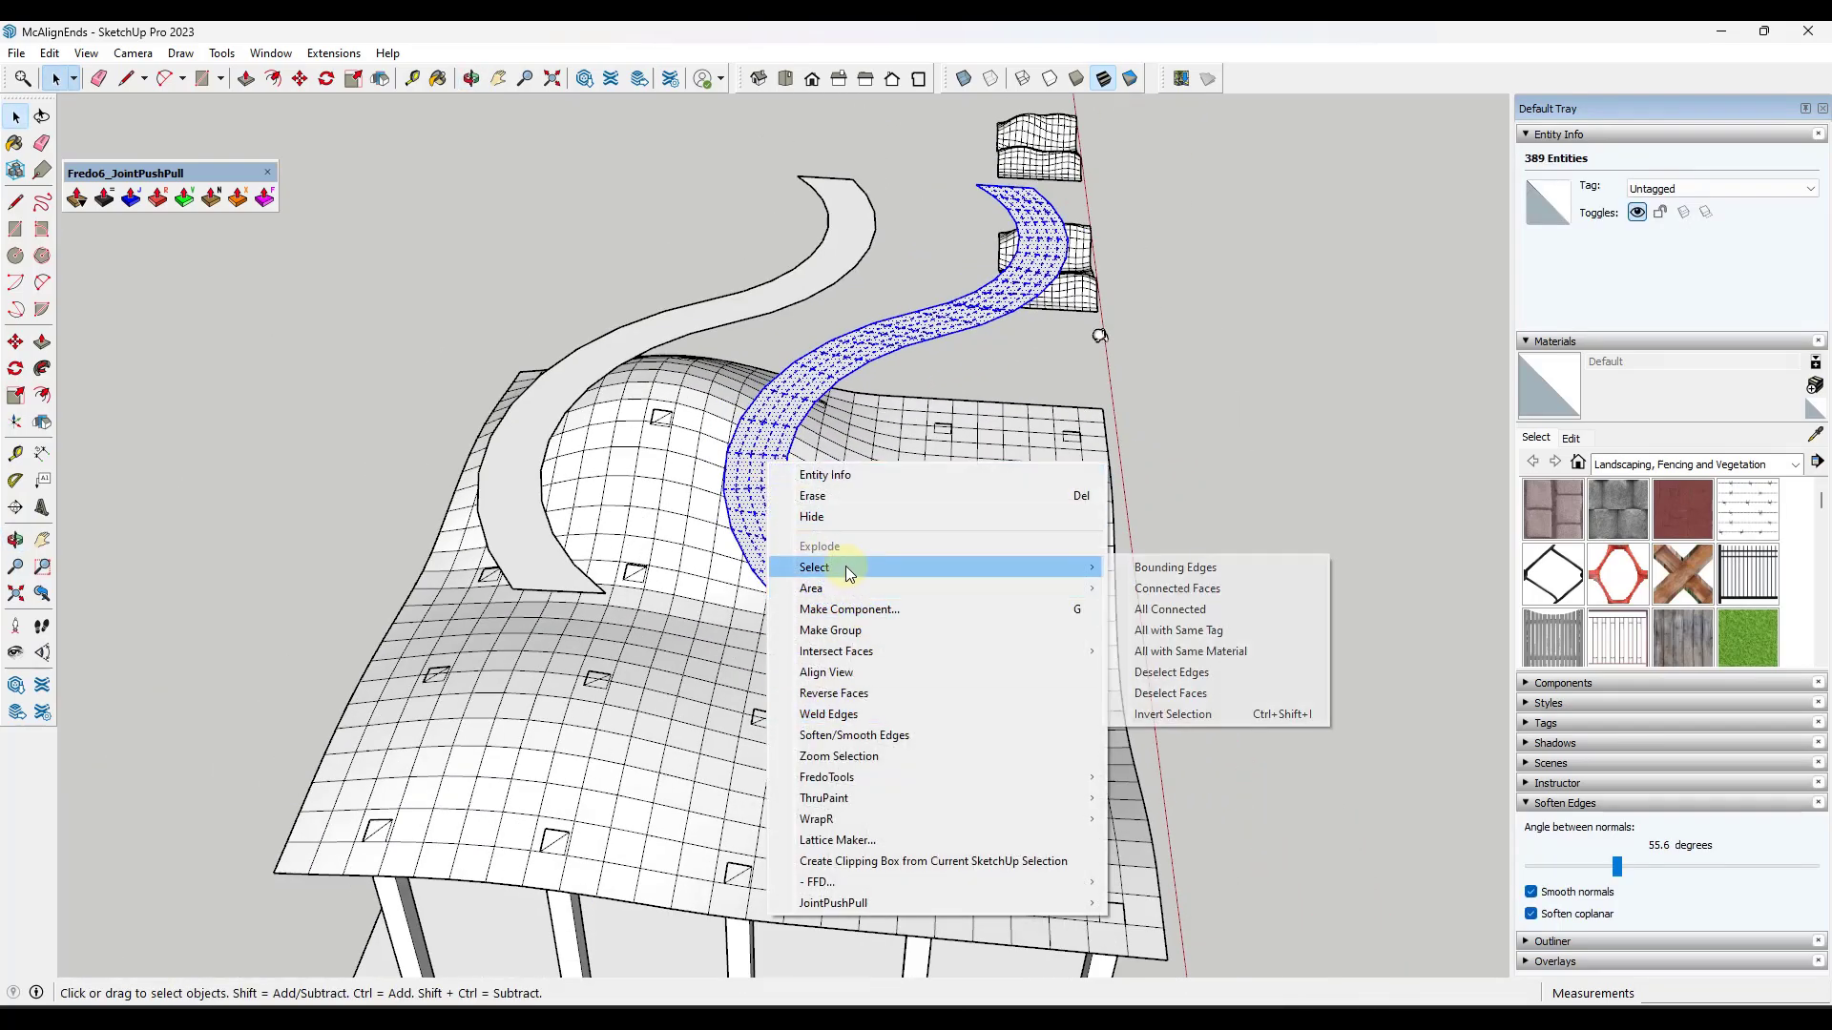
left_click(1226, 696)
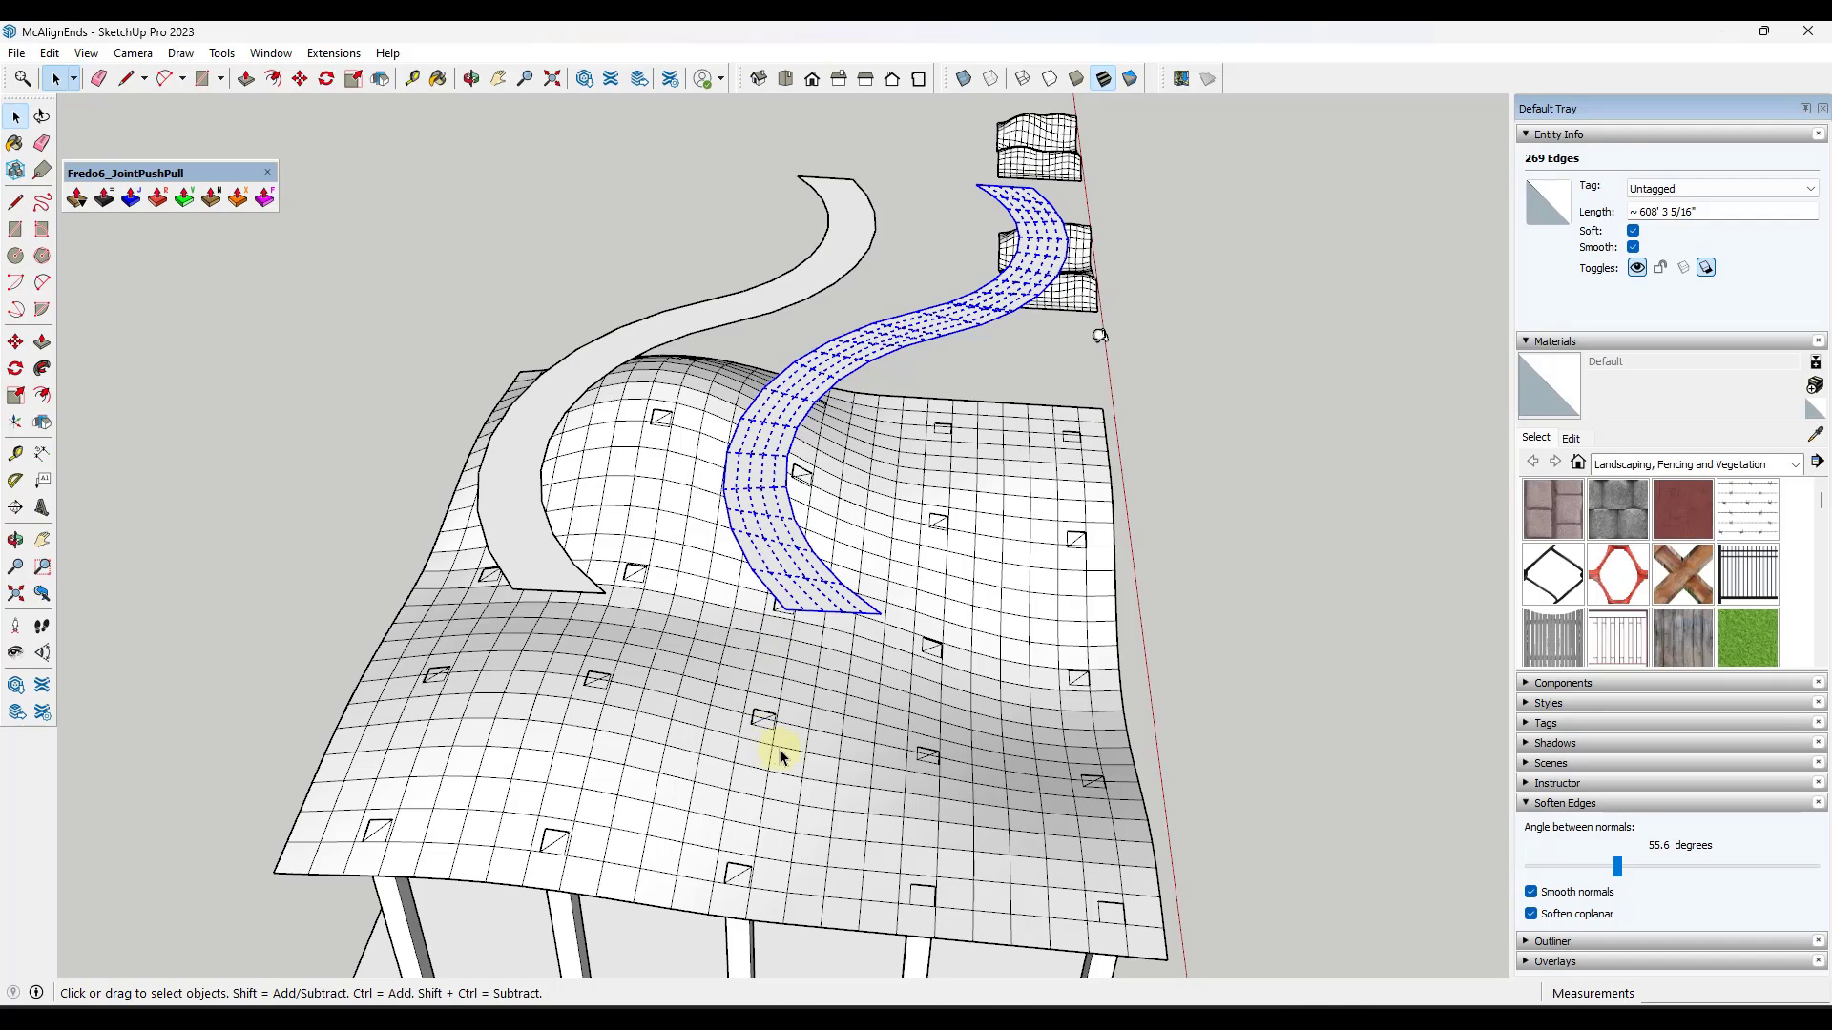
- Align the ribbon's edge endpoints along the Z axis with Align Endpoints
left_click(333, 53)
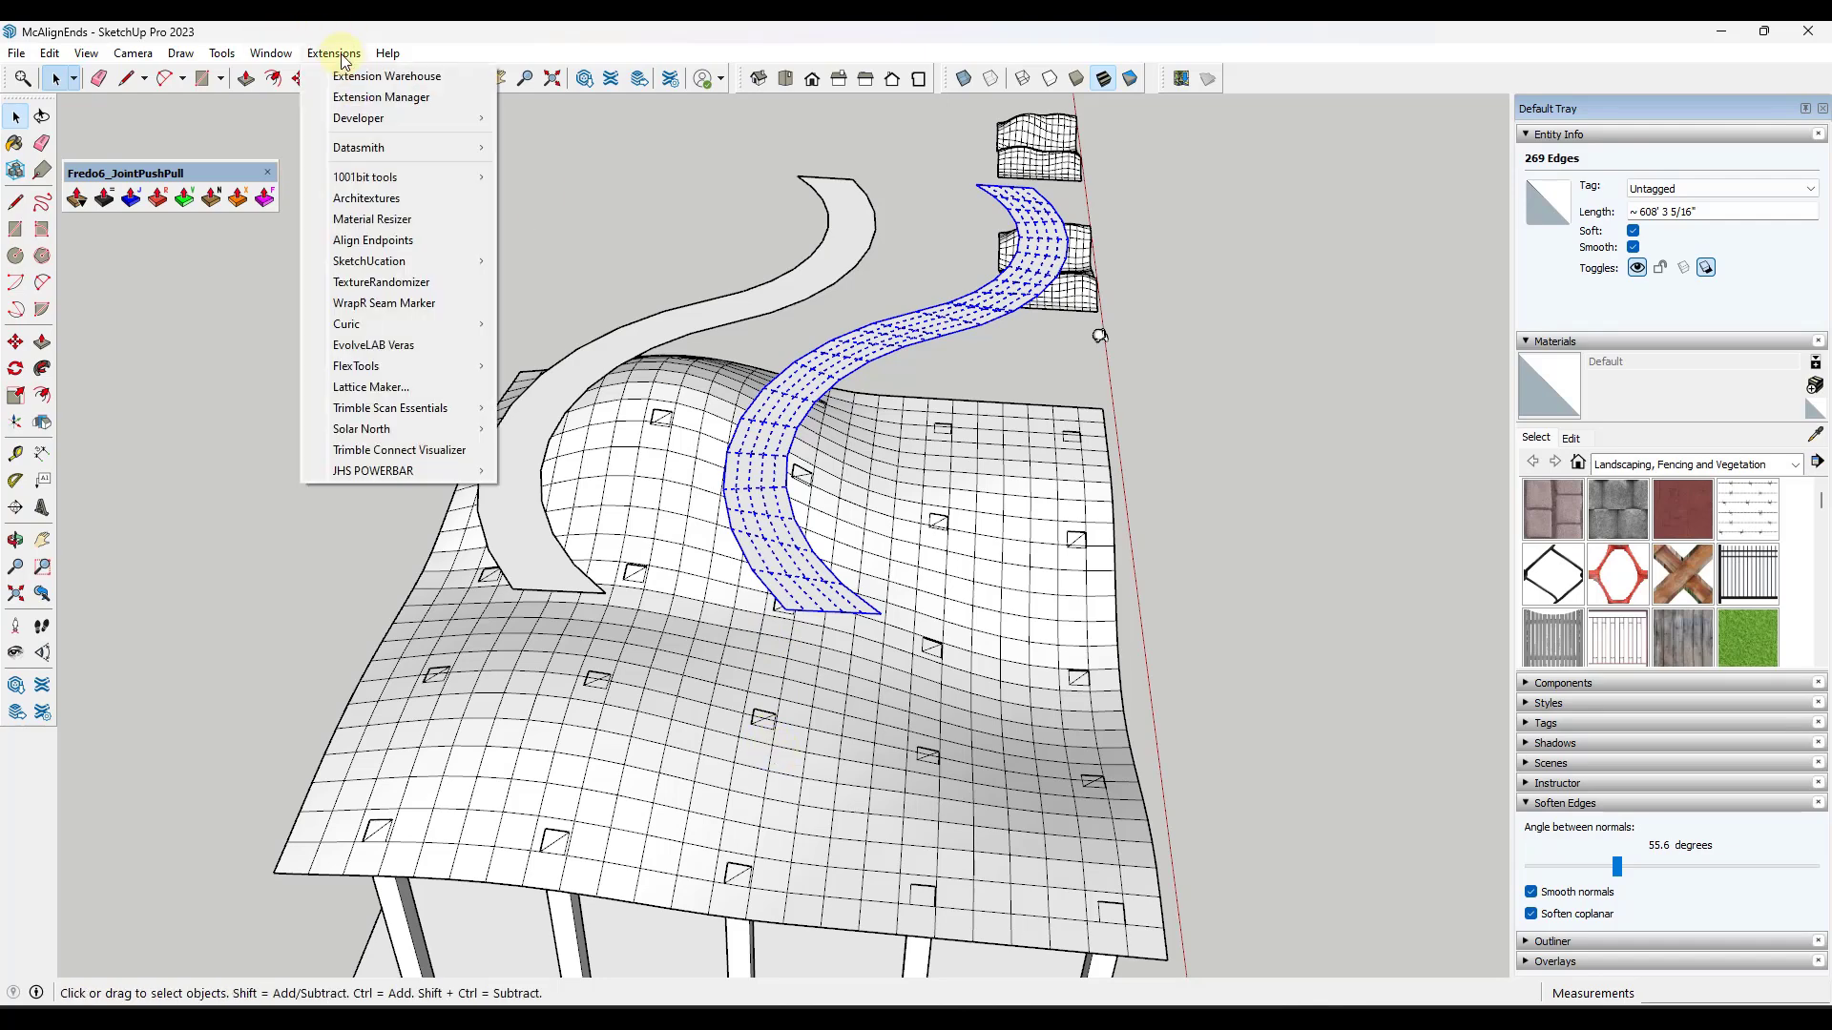
left_click(395, 240)
left_click(980, 237)
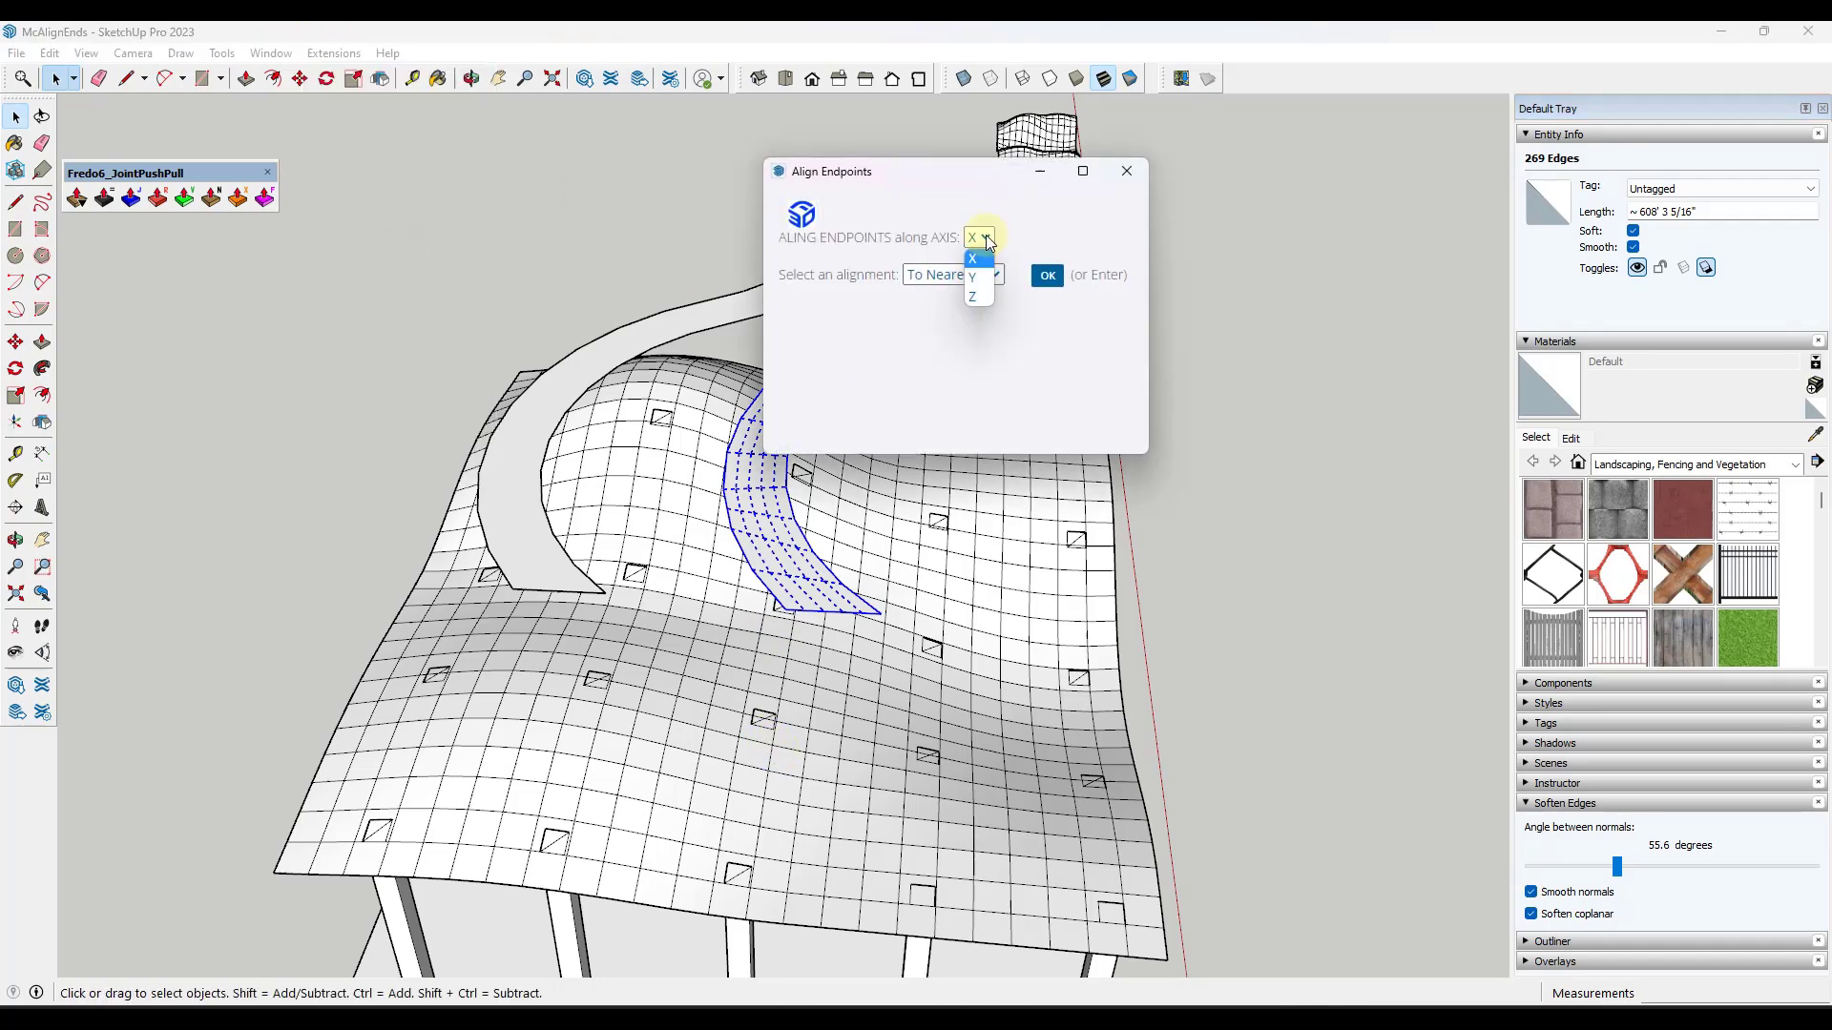
left_click(979, 297)
left_click(1047, 276)
middle_click_drag(973, 471, 800, 434)
scroll(524, 592, "up", 3)
- Hide the wavy surface and select the whole curved ribbon
right_click(526, 594)
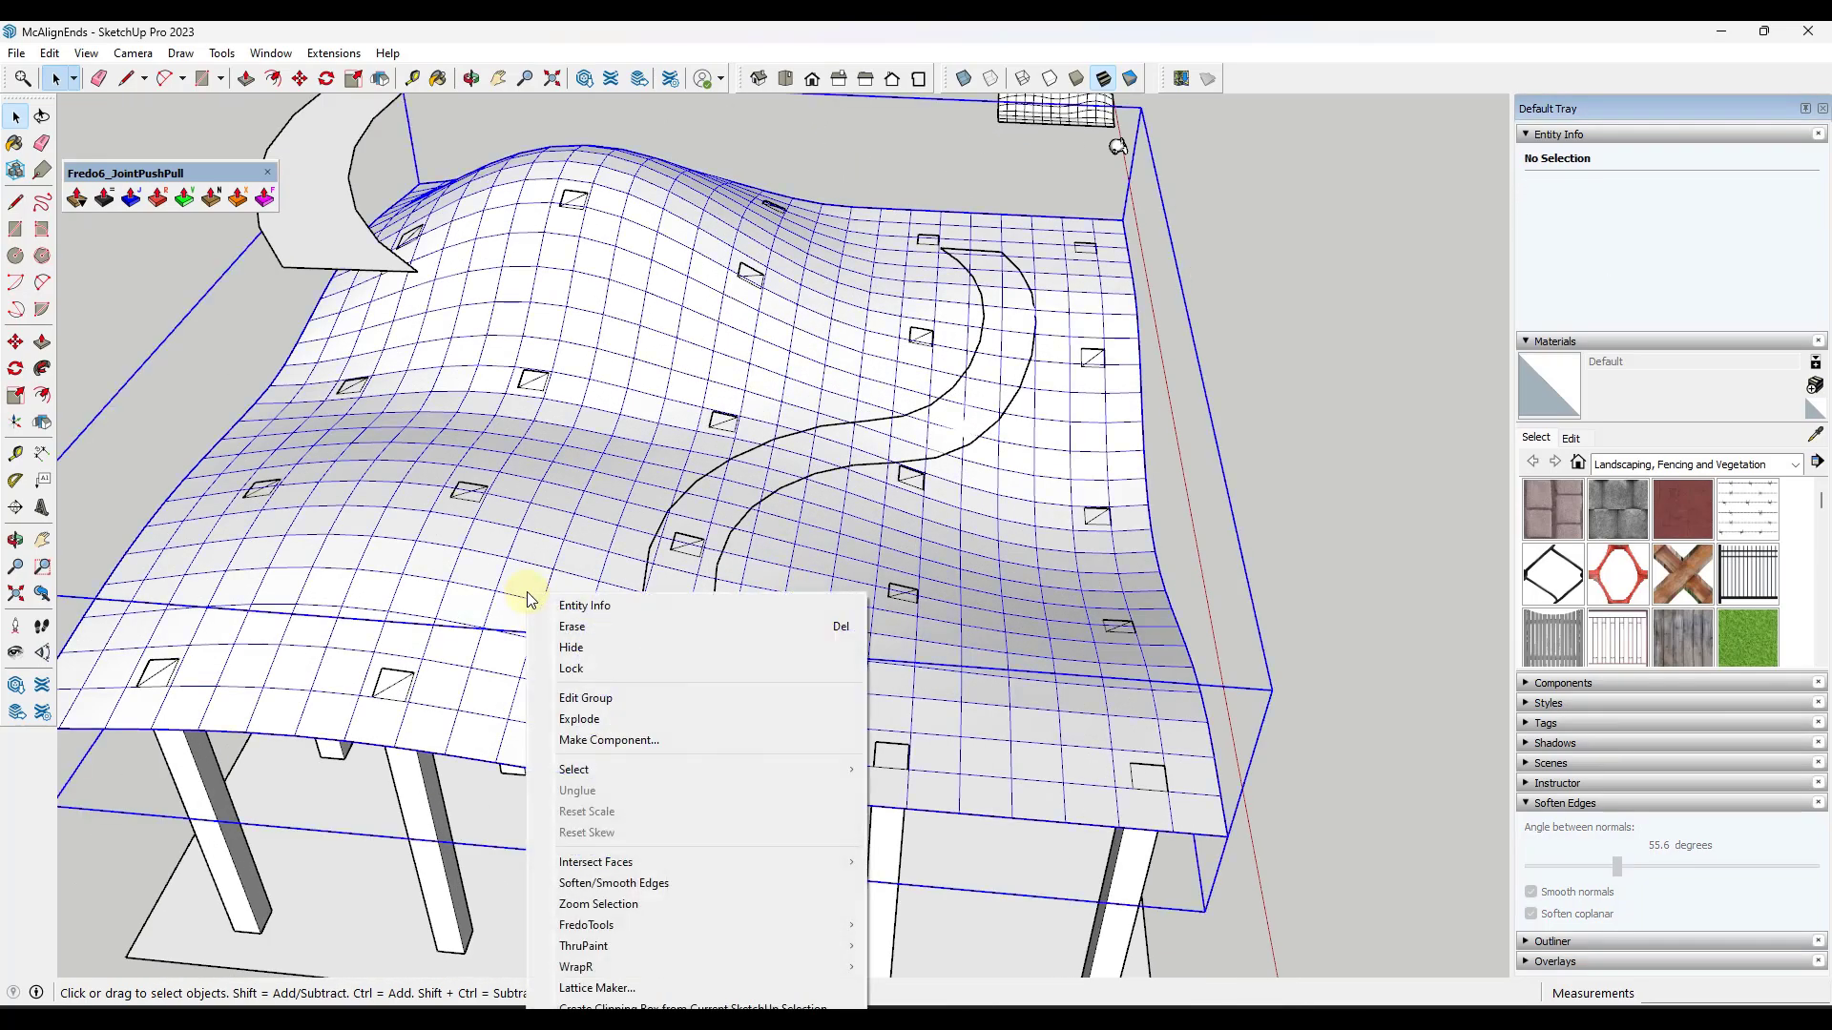
left_click(565, 647)
triple_click(671, 596)
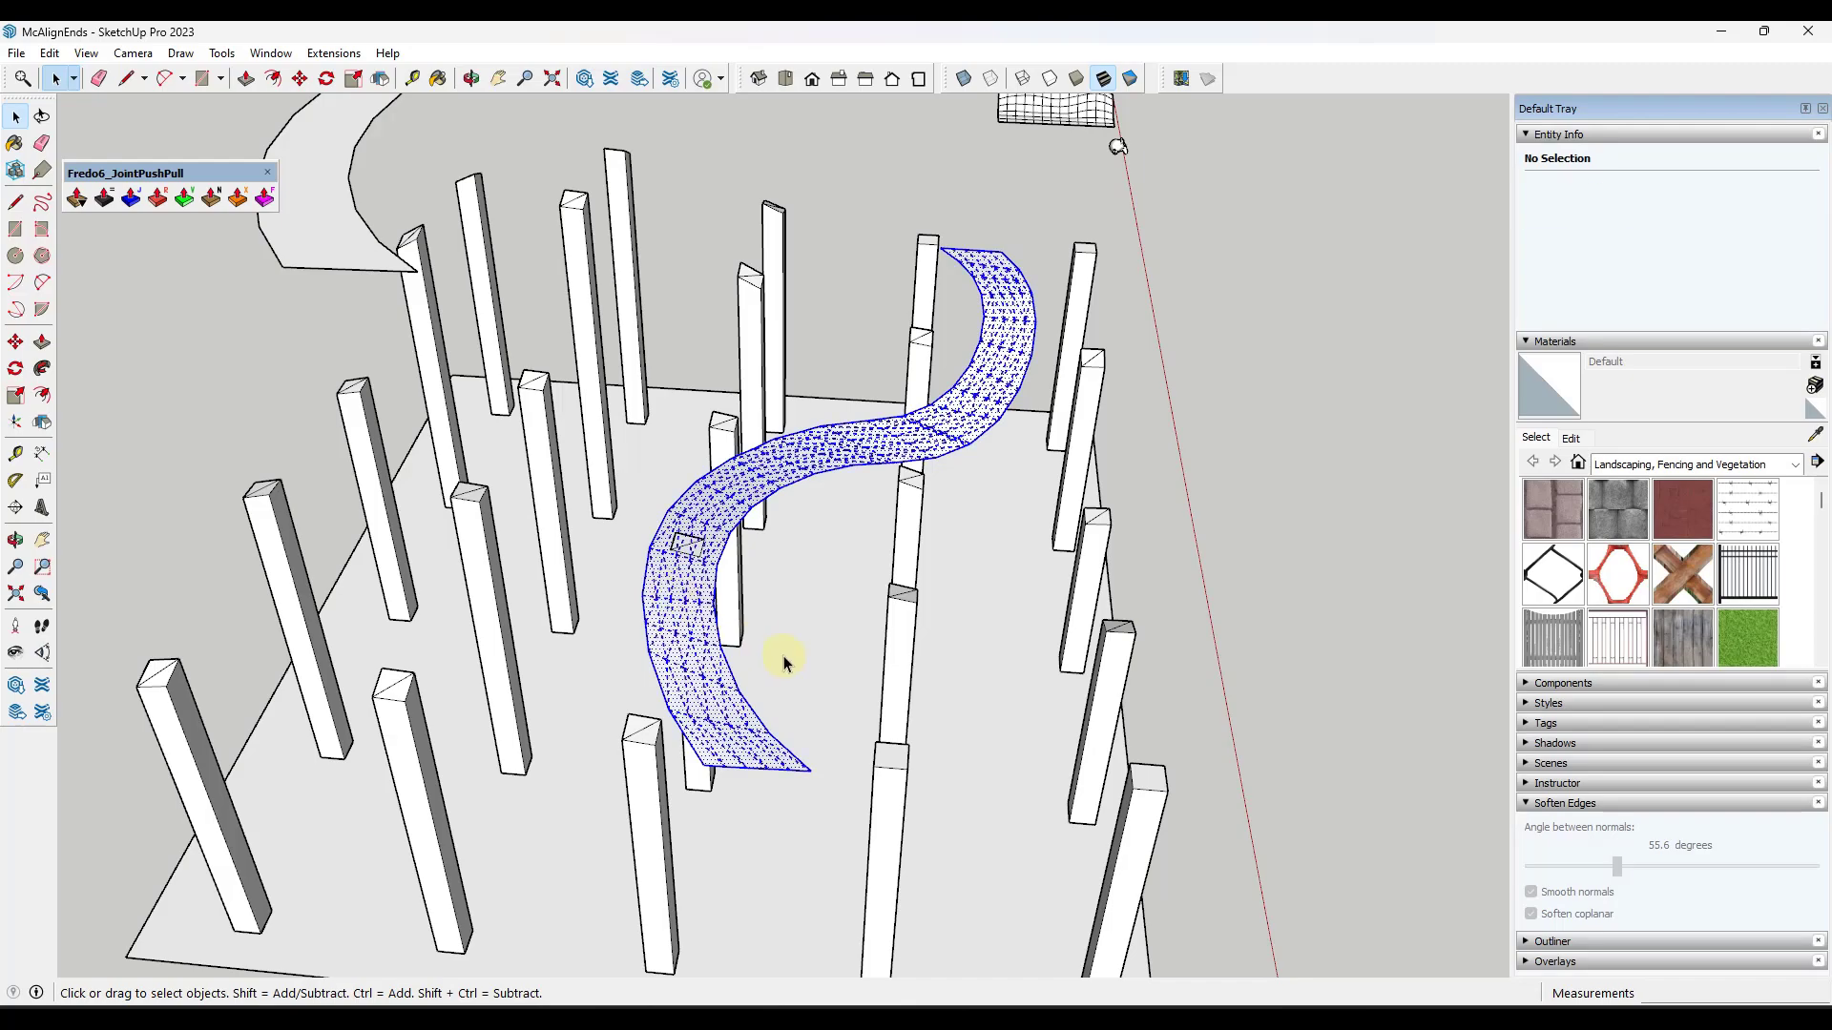
middle_click_drag(778, 654, 705, 544)
scroll(665, 627, "up", 3)
scroll(665, 626, "up", 2)
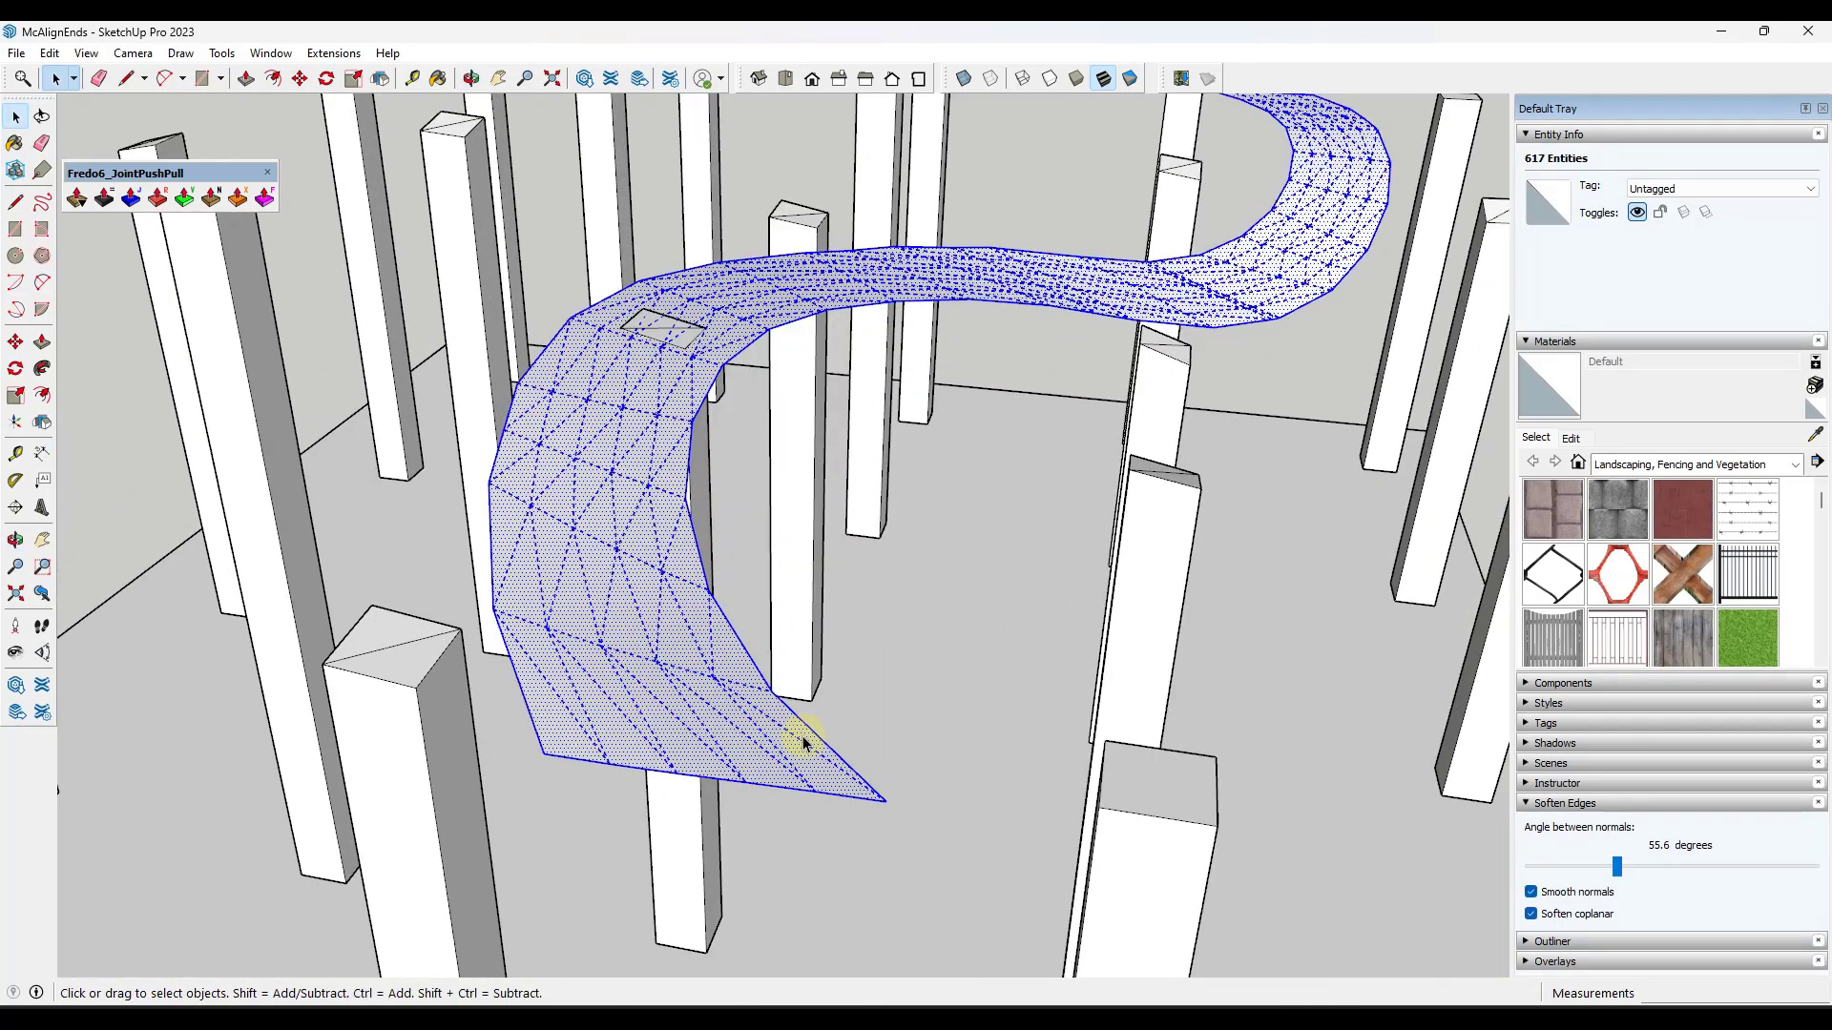
- Orbit and zoom around the ribbon and posts to inspect the draped result
middle_click_drag(856, 374, 818, 532)
scroll(745, 515, "down", 3)
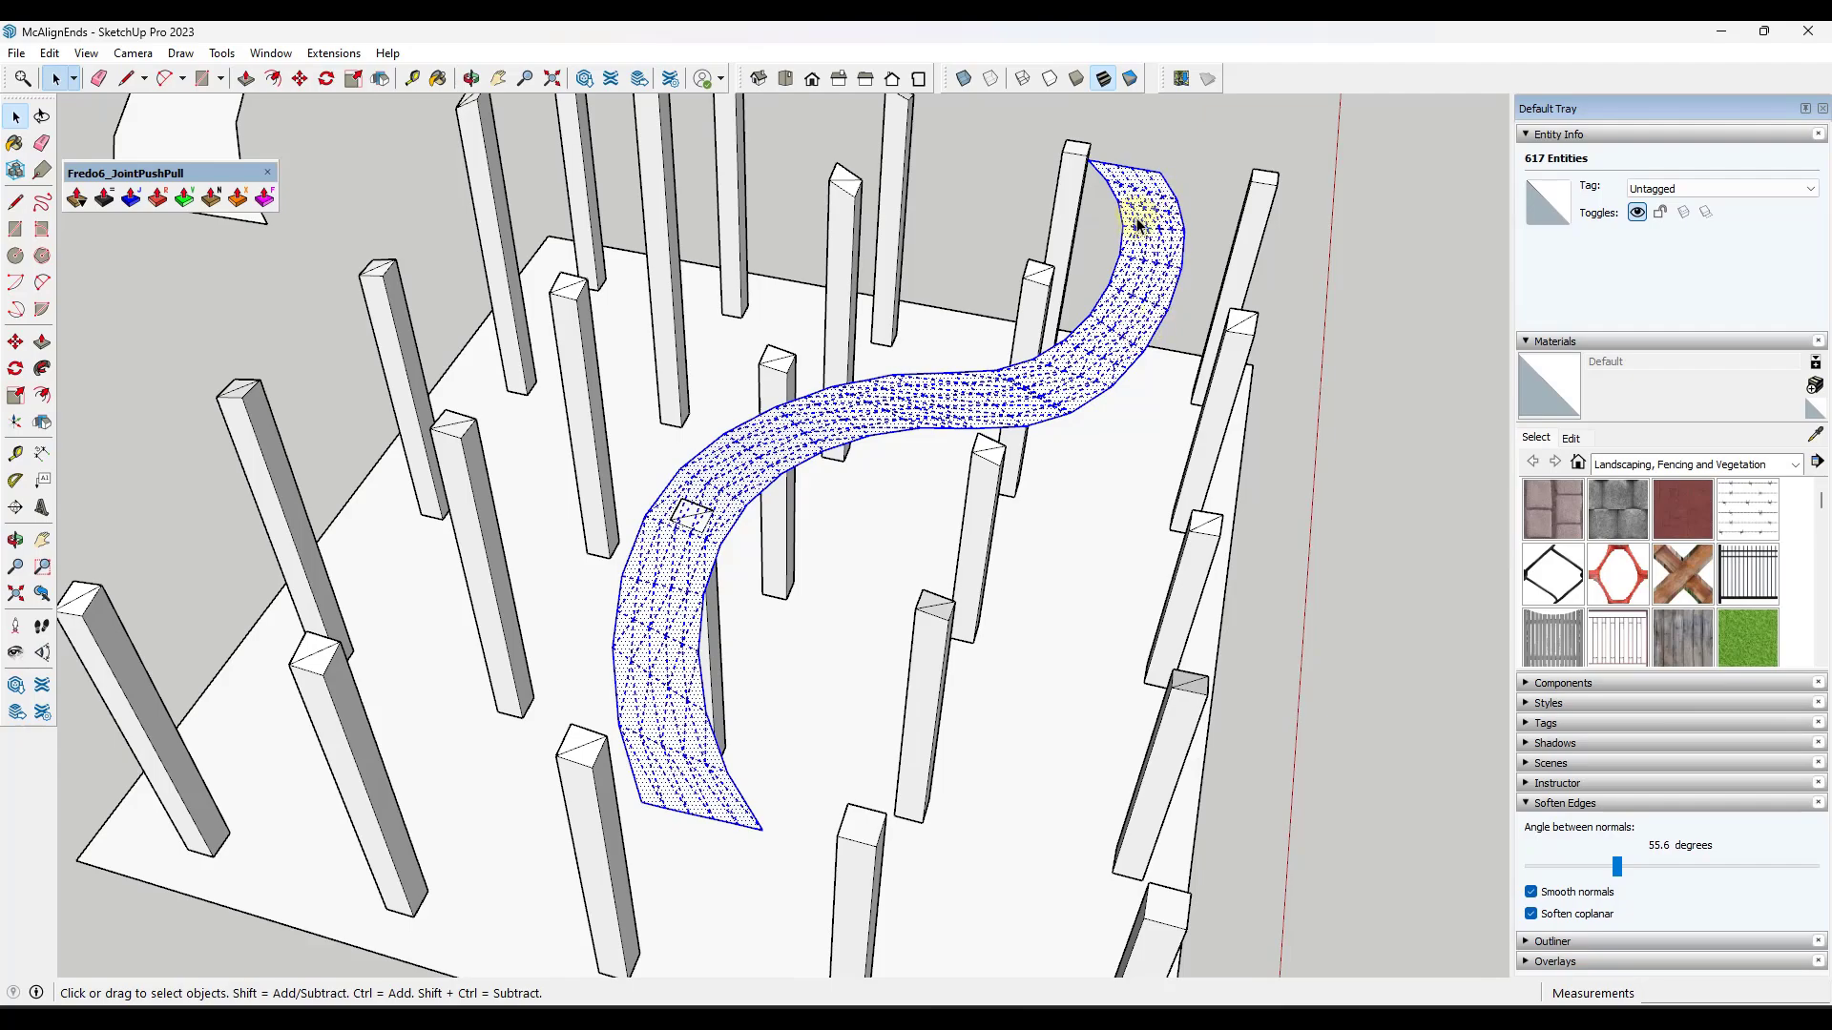
scroll(1039, 401, "up", 5)
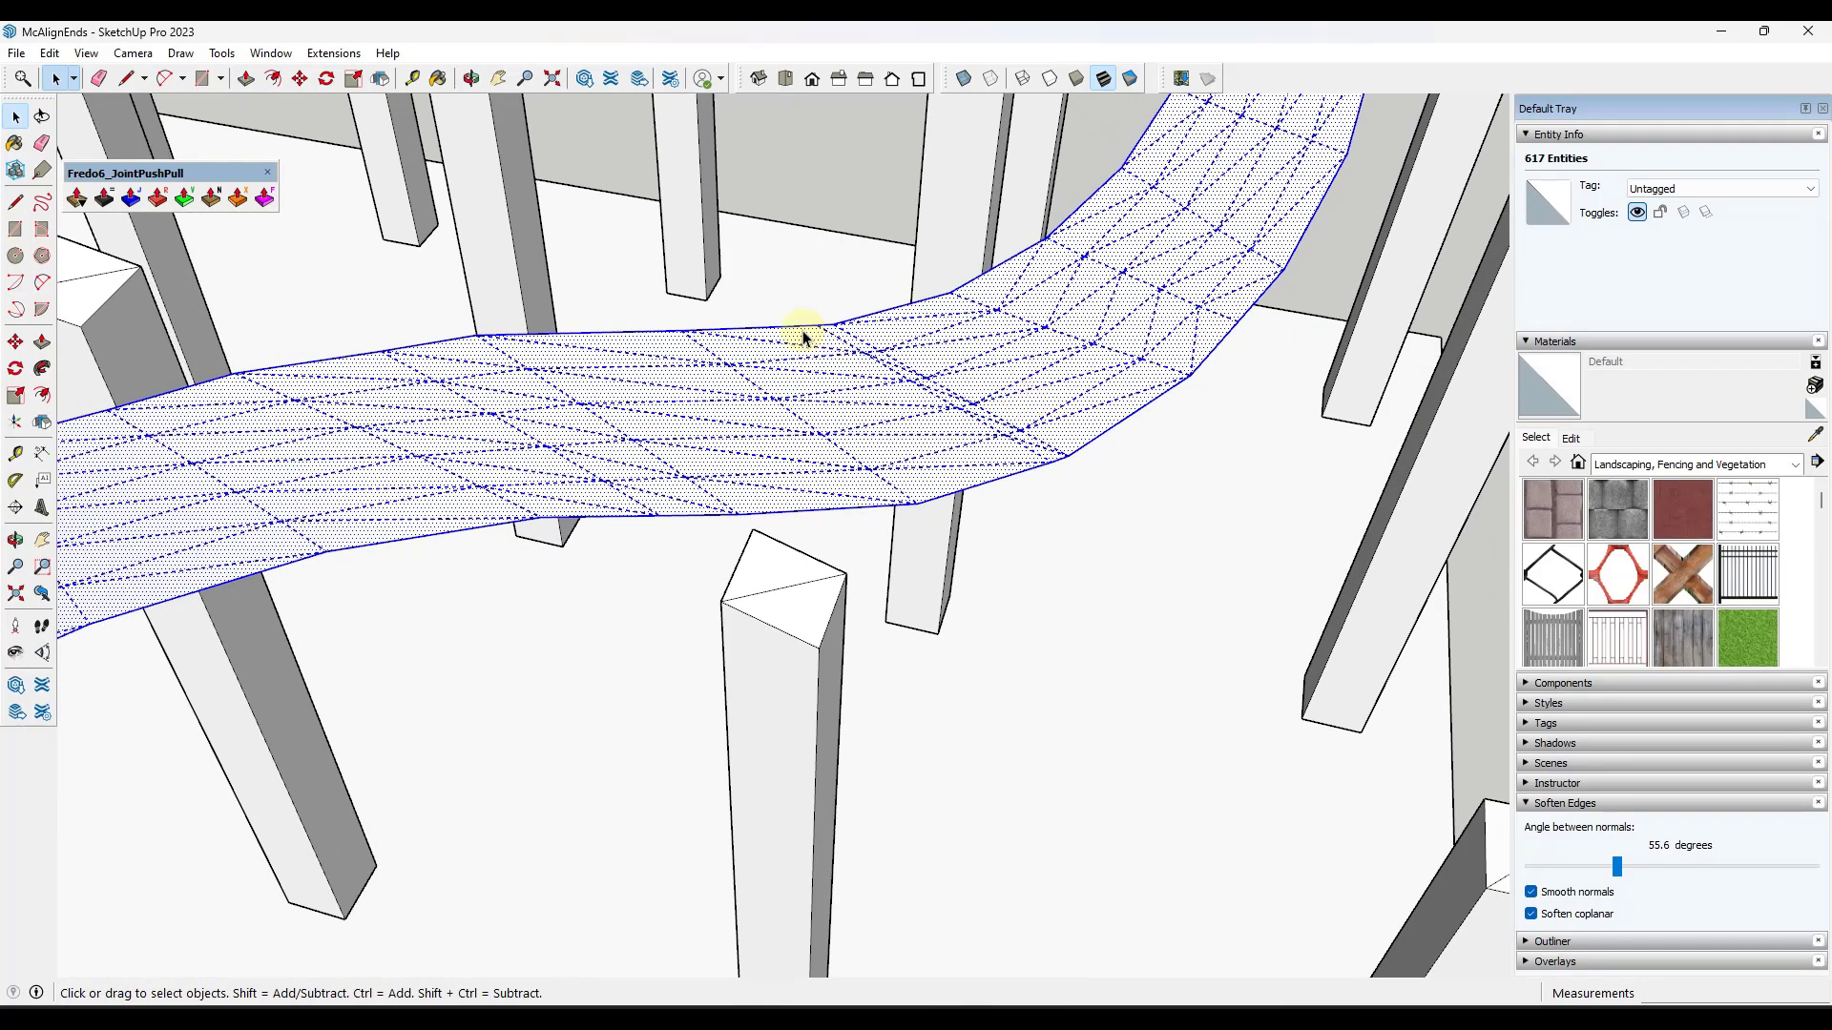
scroll(1016, 413, "down", 6)
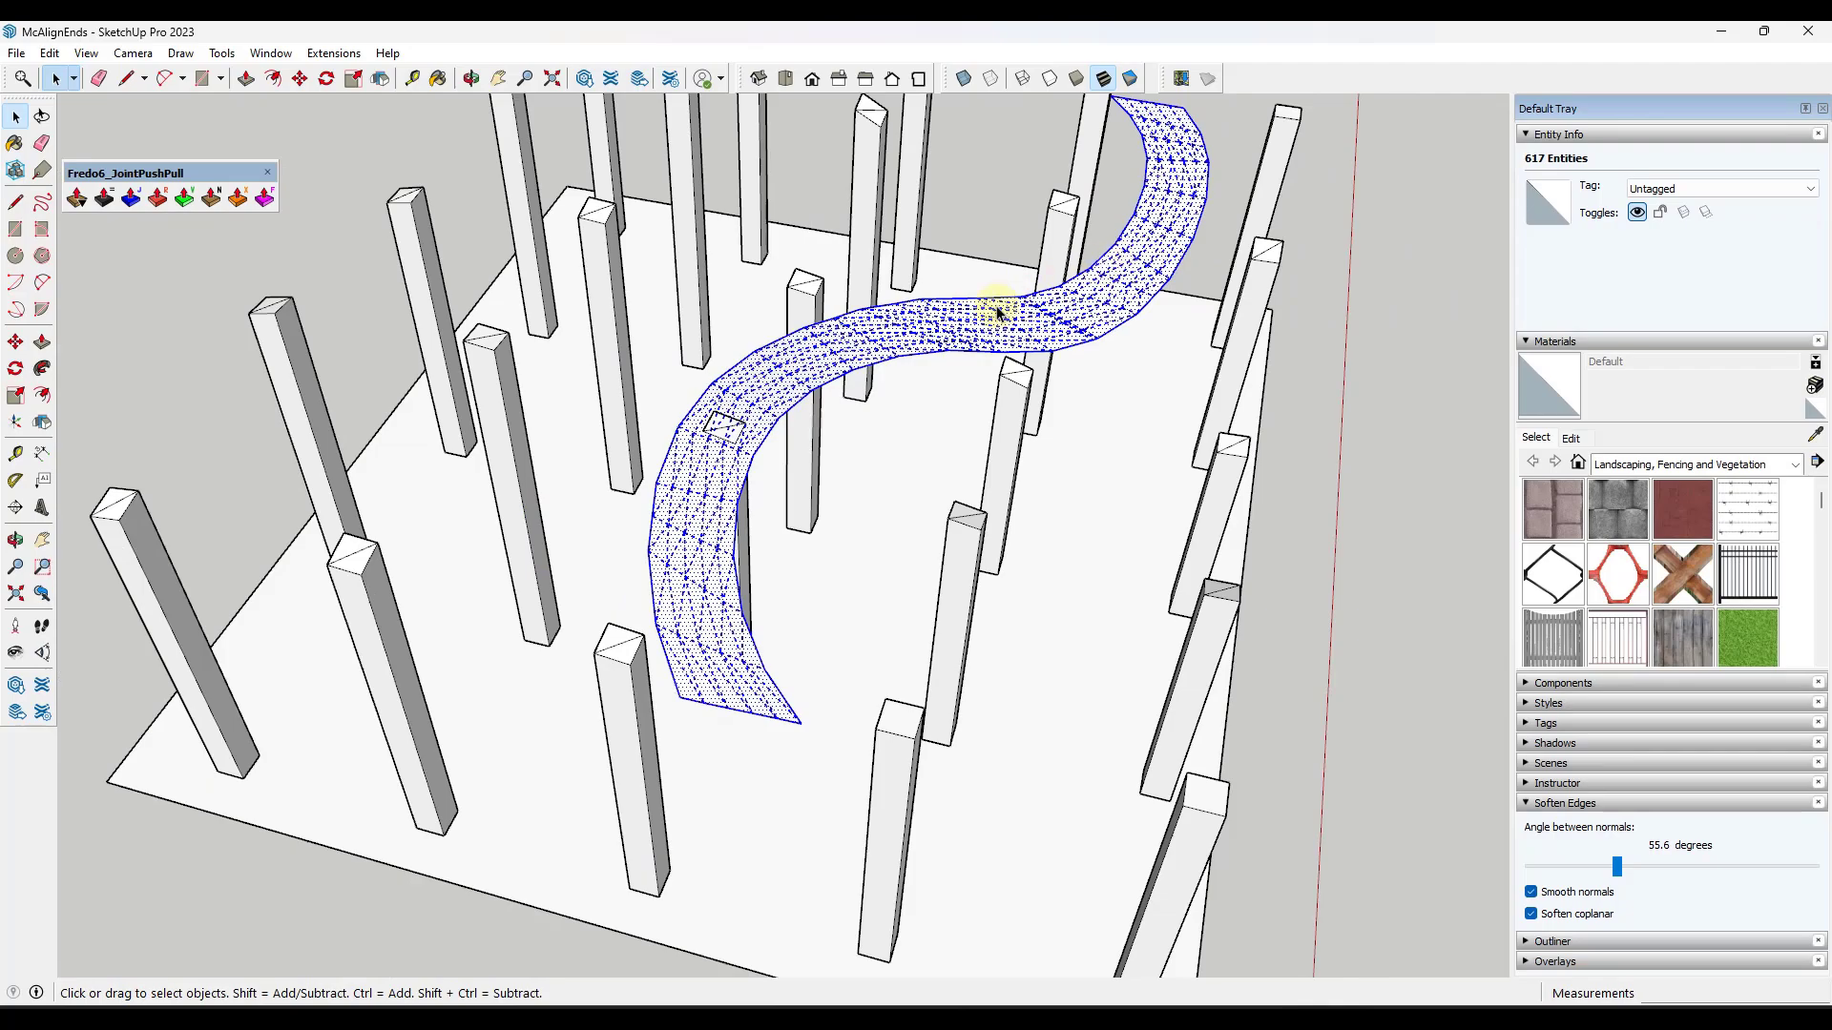
scroll(997, 313, "down", 5)
middle_click_drag(924, 478, 949, 441)
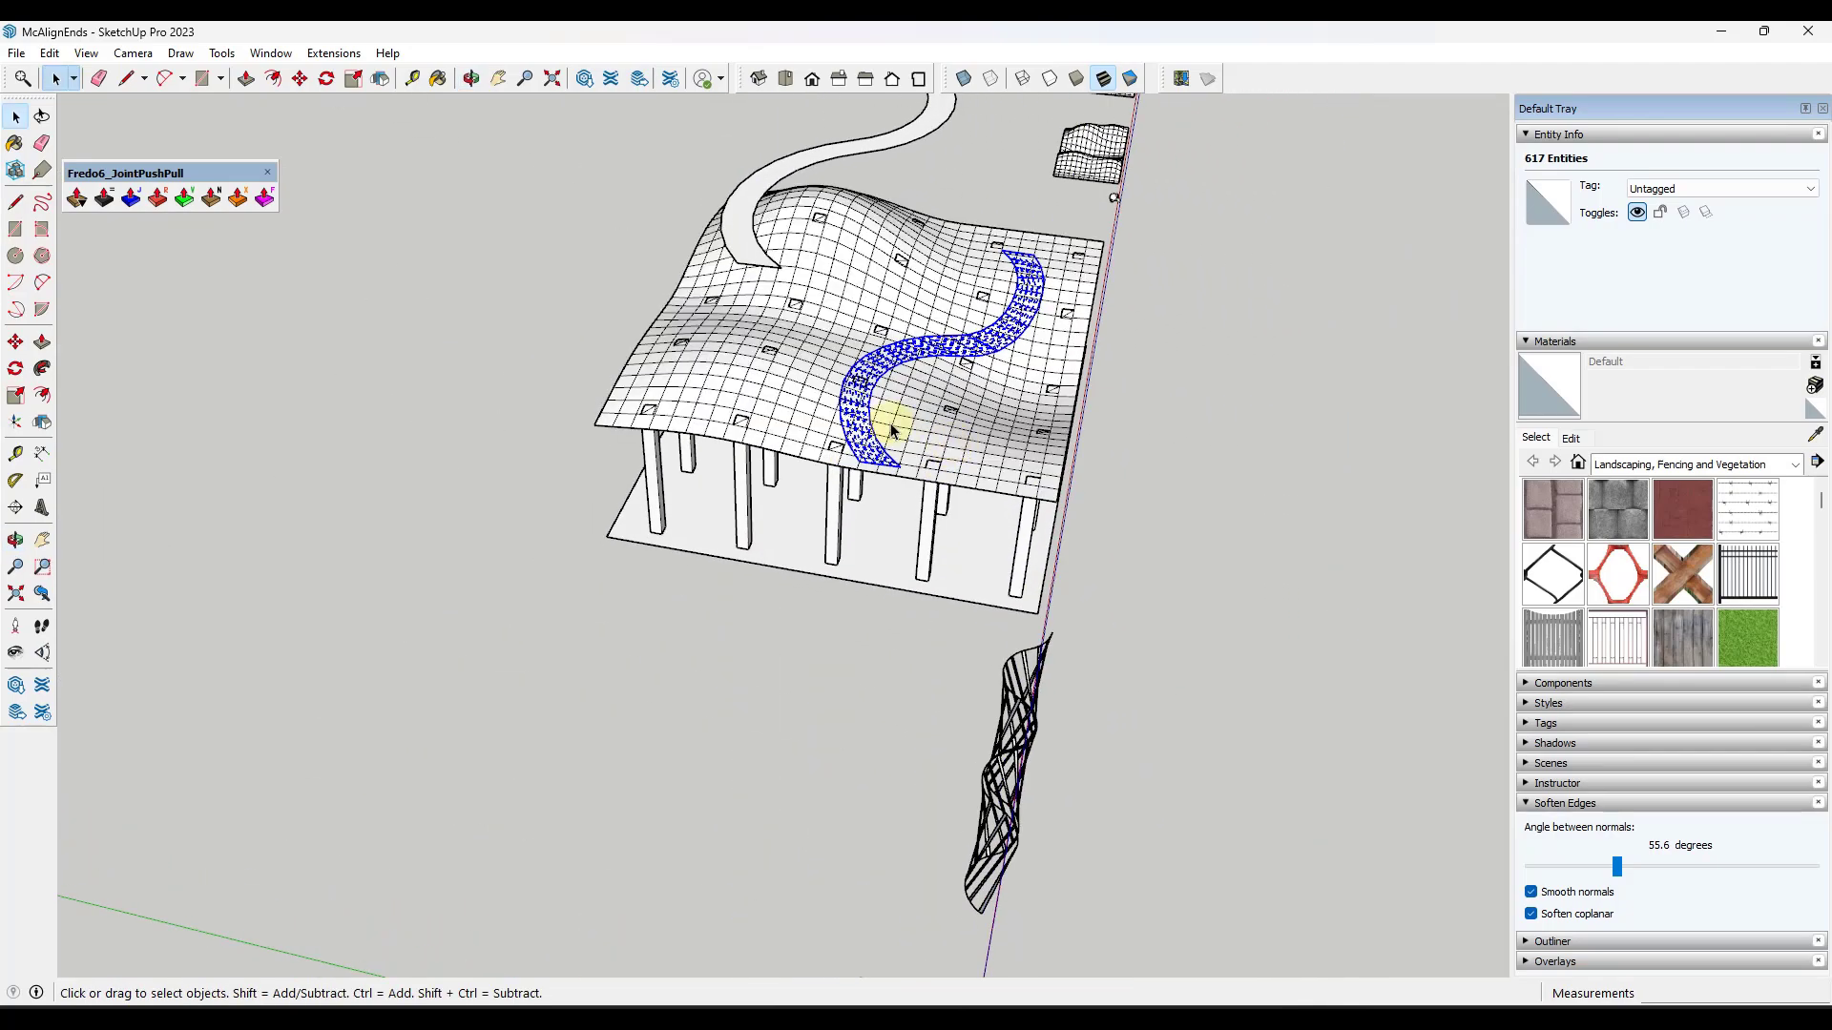
scroll(891, 430, "up", 3)
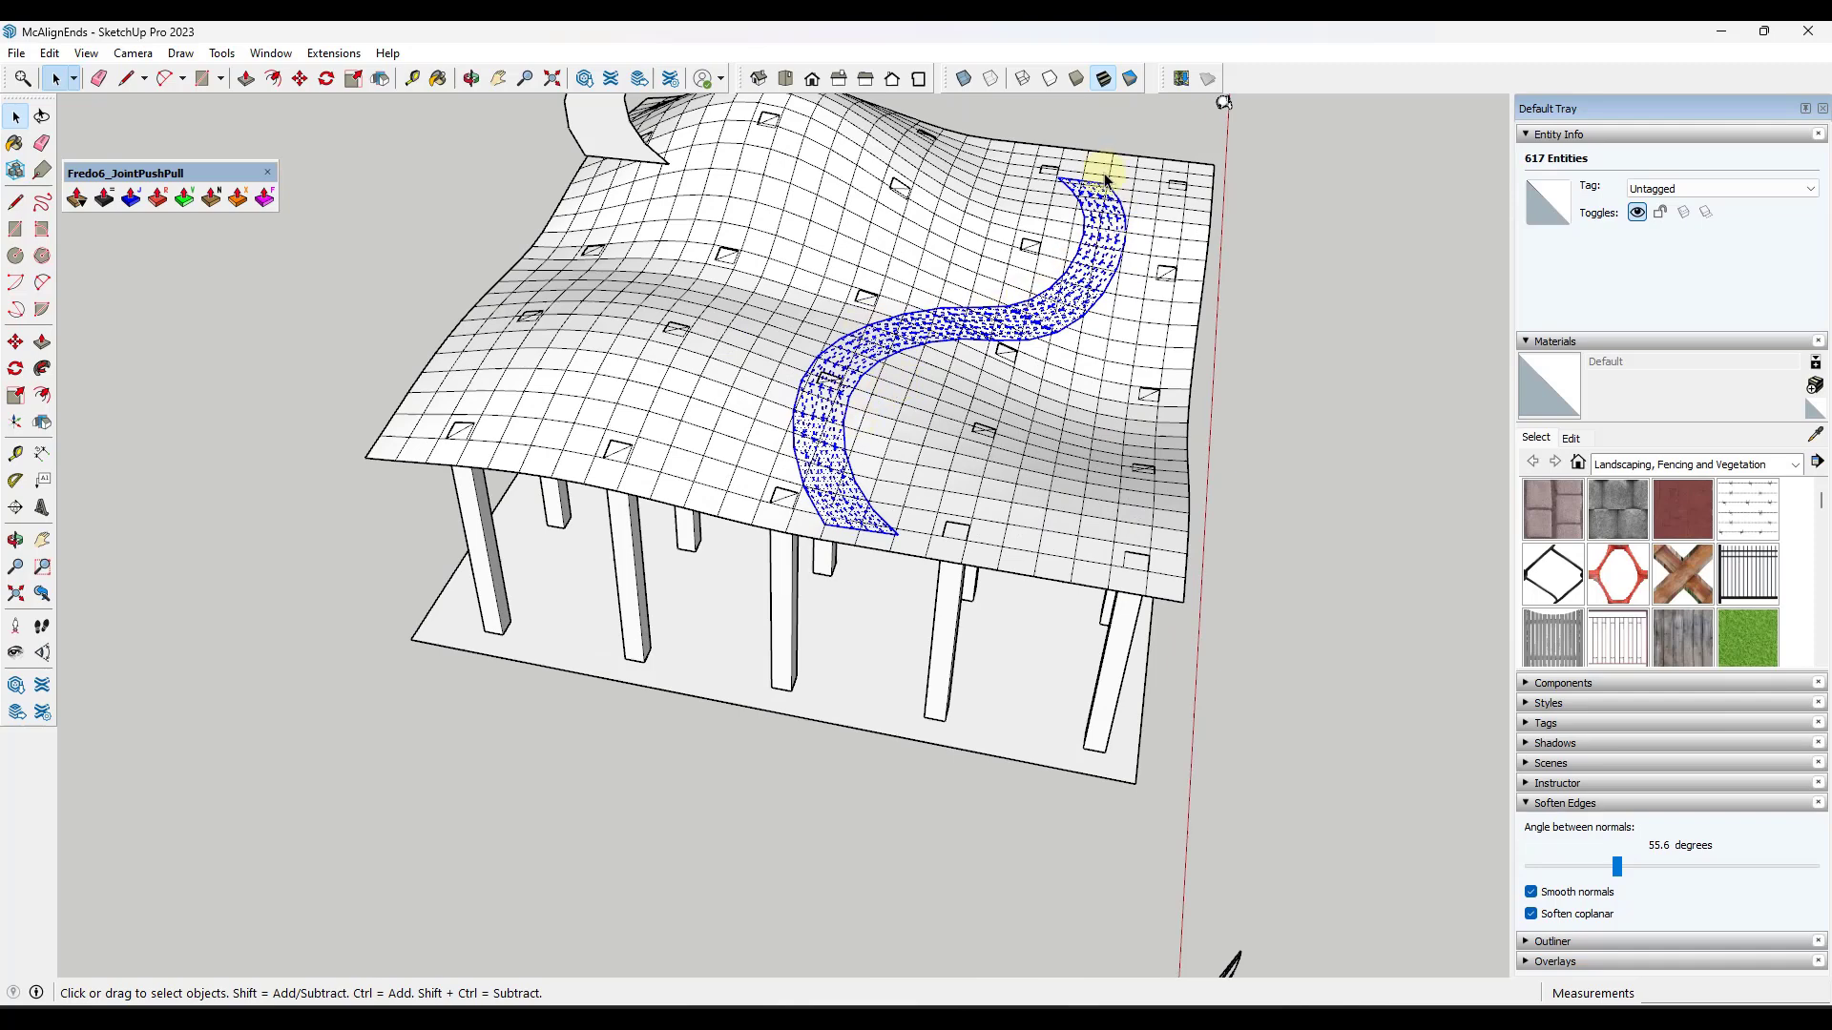
- From Top view, window-select a vertical strip of faces across the mesh, then tilt to perspective
scroll(847, 521, "up", 4)
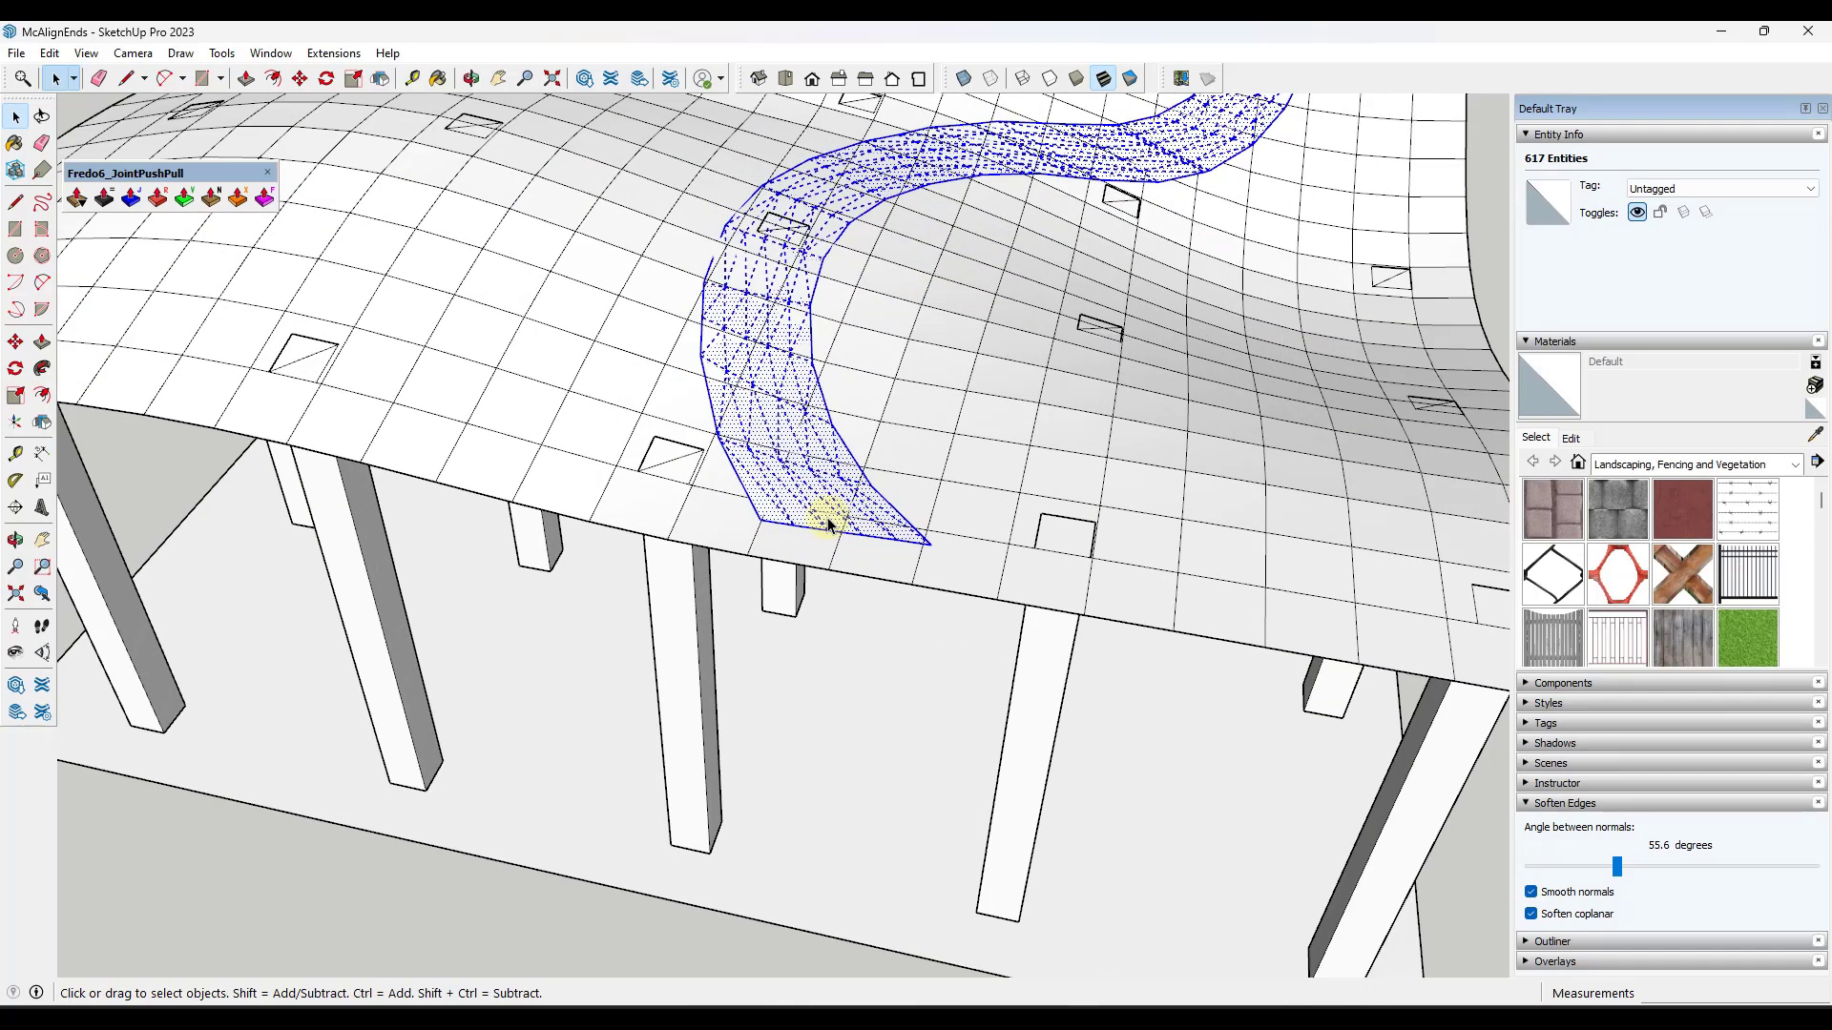
scroll(758, 563, "down", 8)
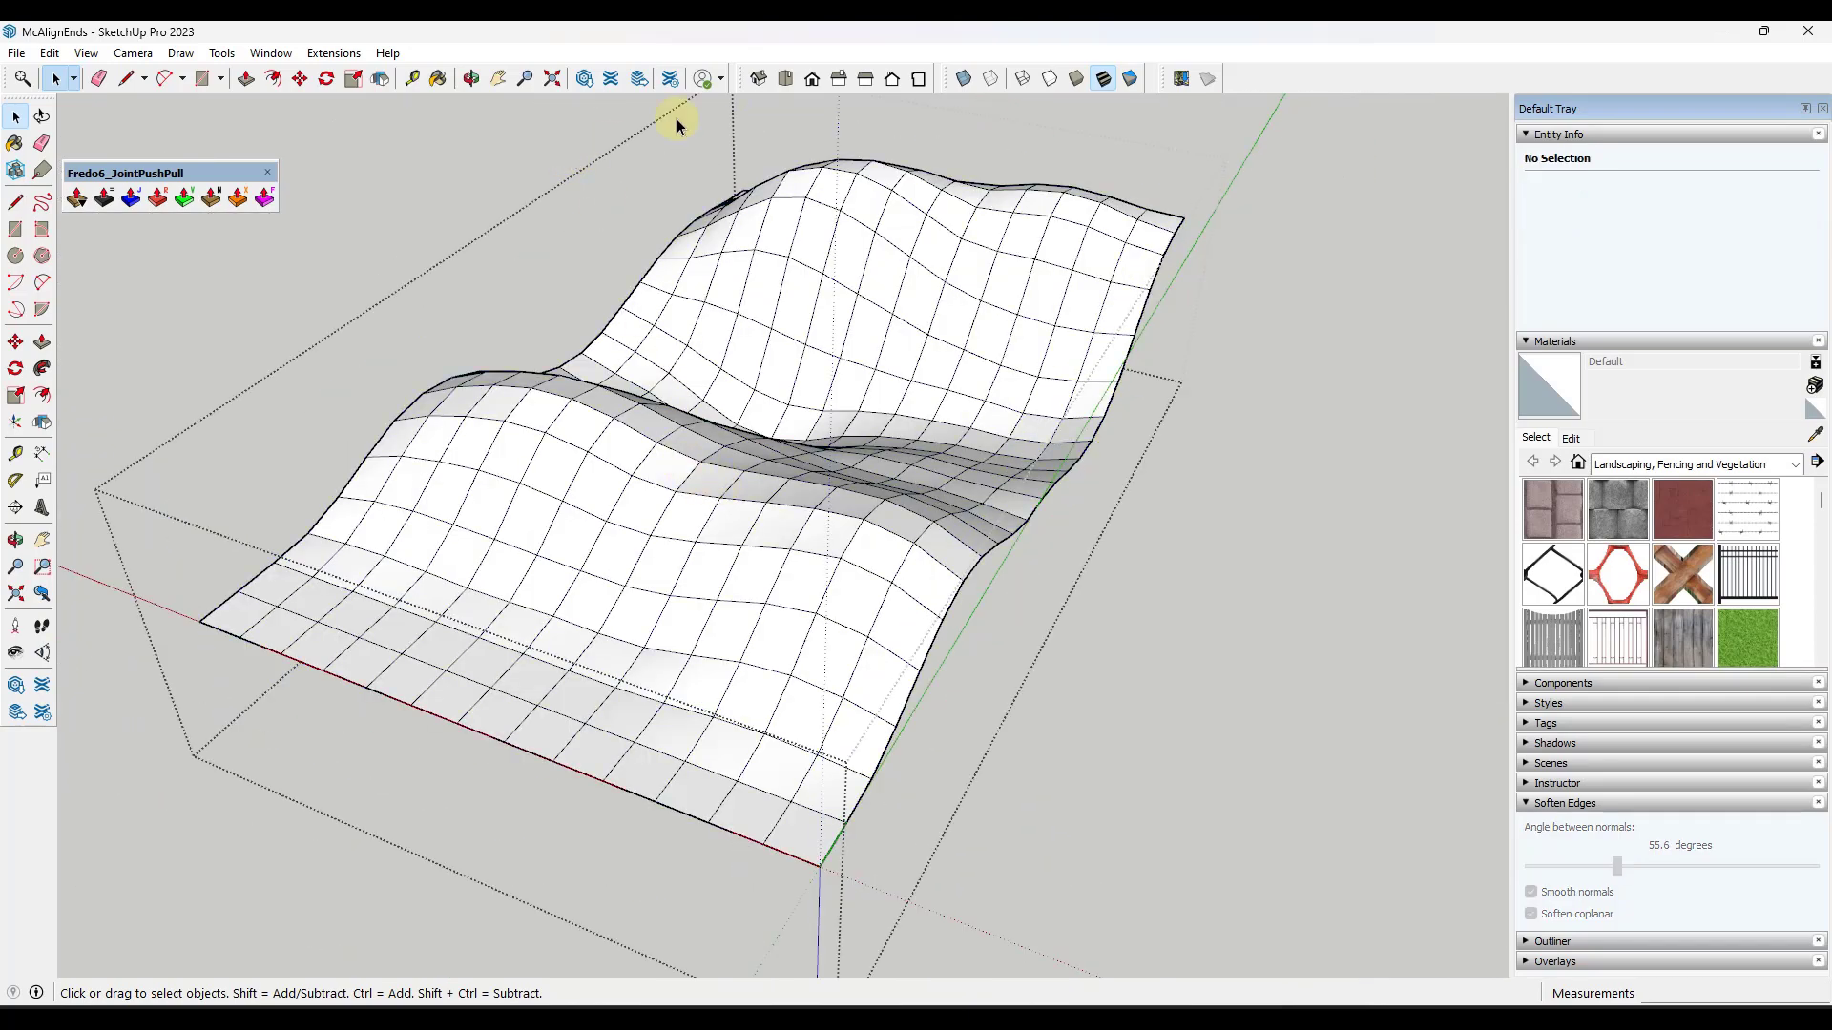
left_click(787, 80)
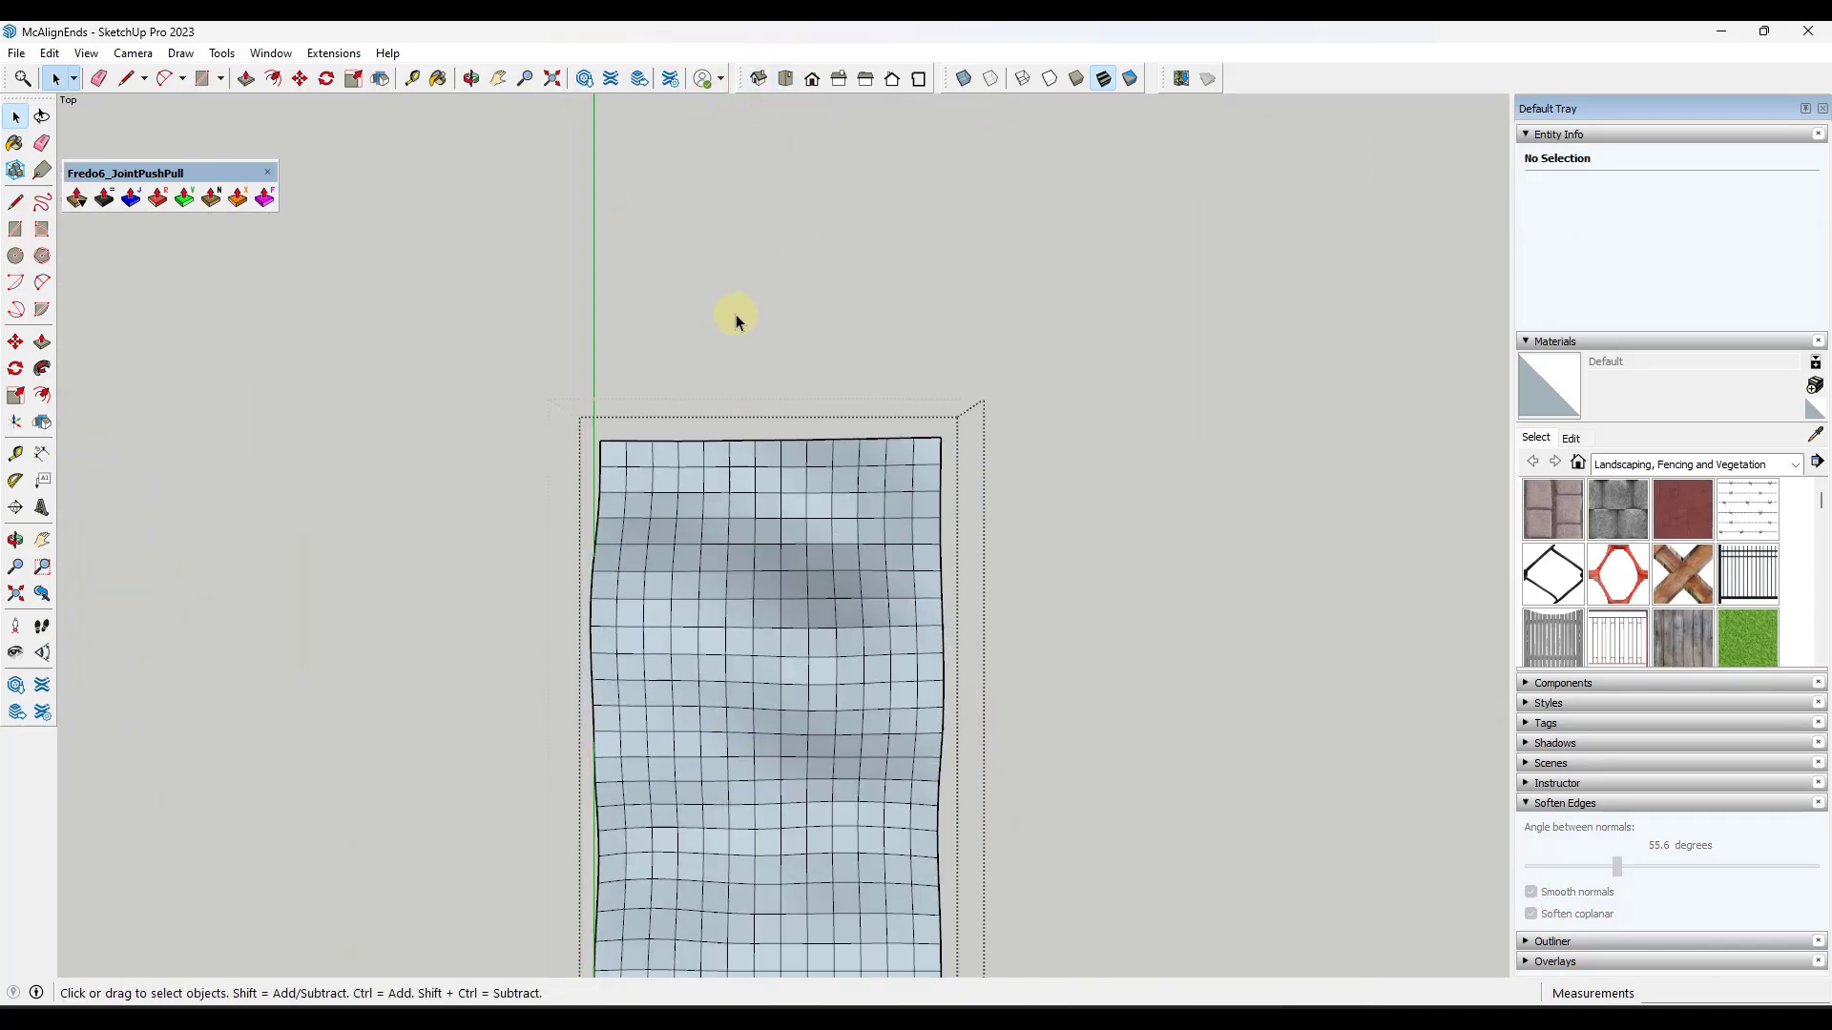
left_click_drag(725, 396, 825, 954)
middle_click_drag(782, 801, 544, 234)
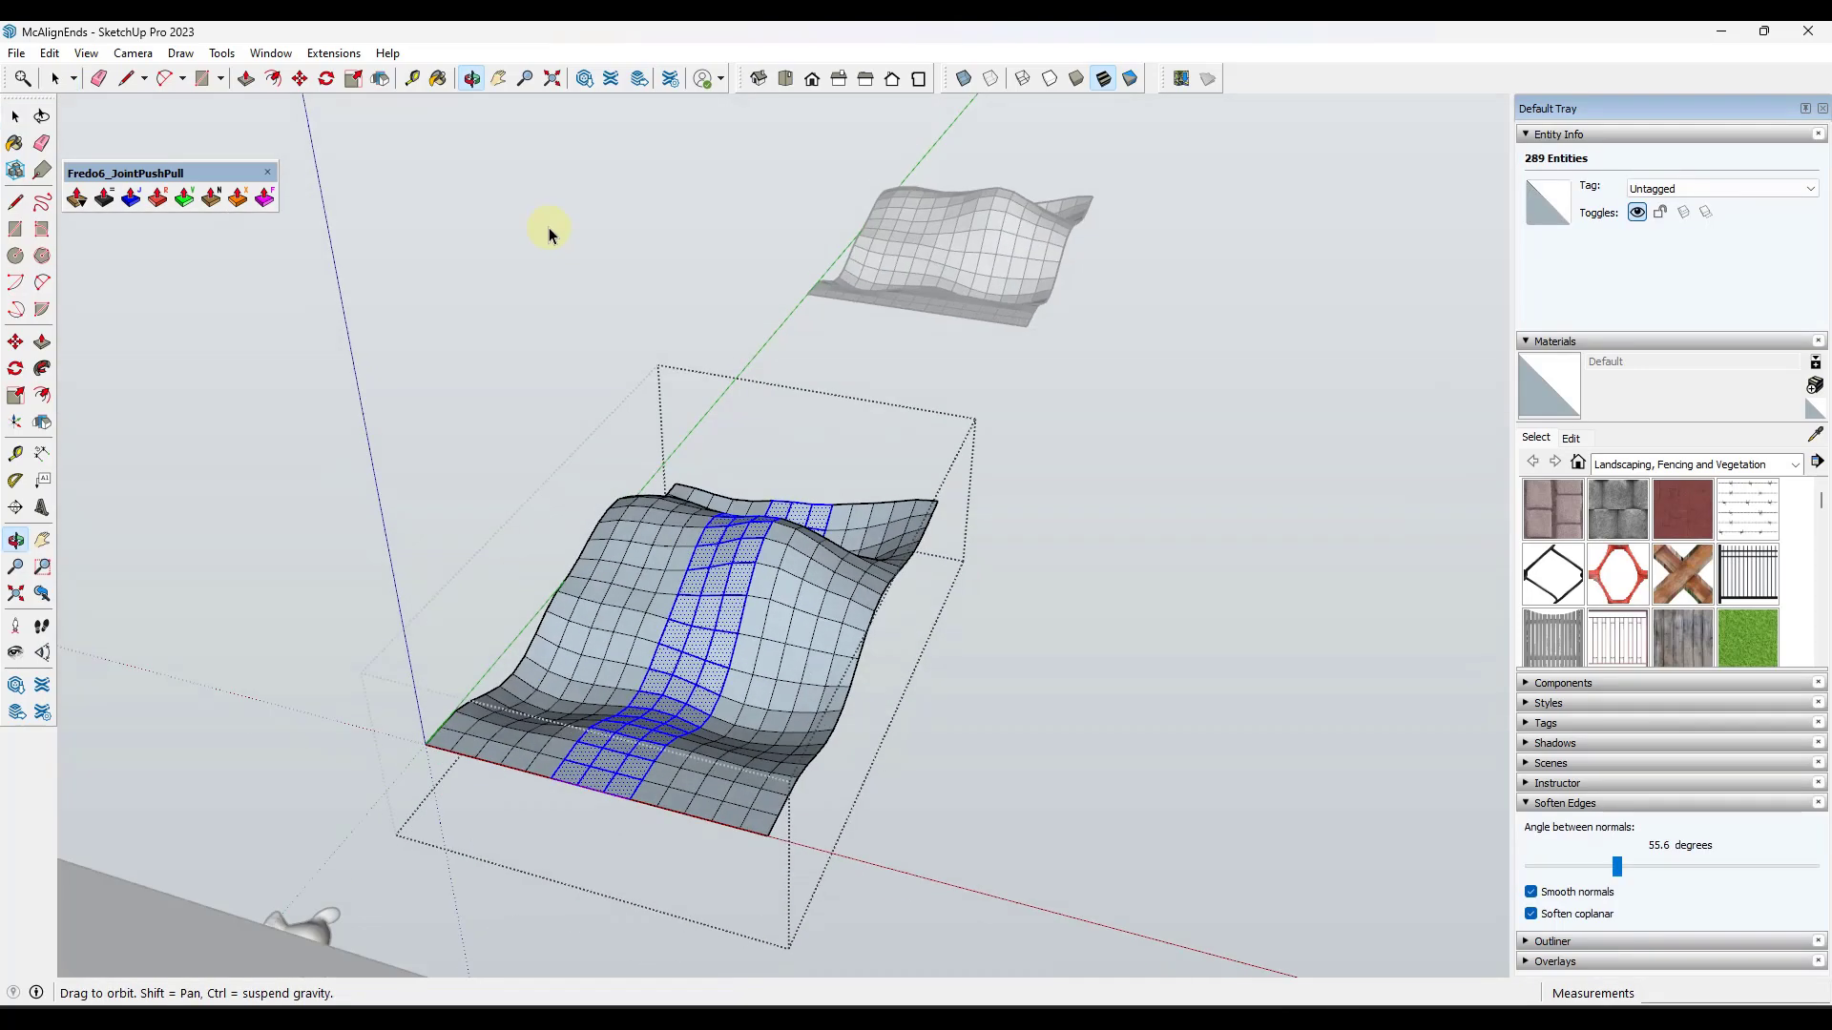
mouse_move(716, 810)
middle_mouse_down()
mouse_move(612, 711)
mouse_move(707, 490)
middle_mouse_up()
scroll(668, 601, "up", 6)
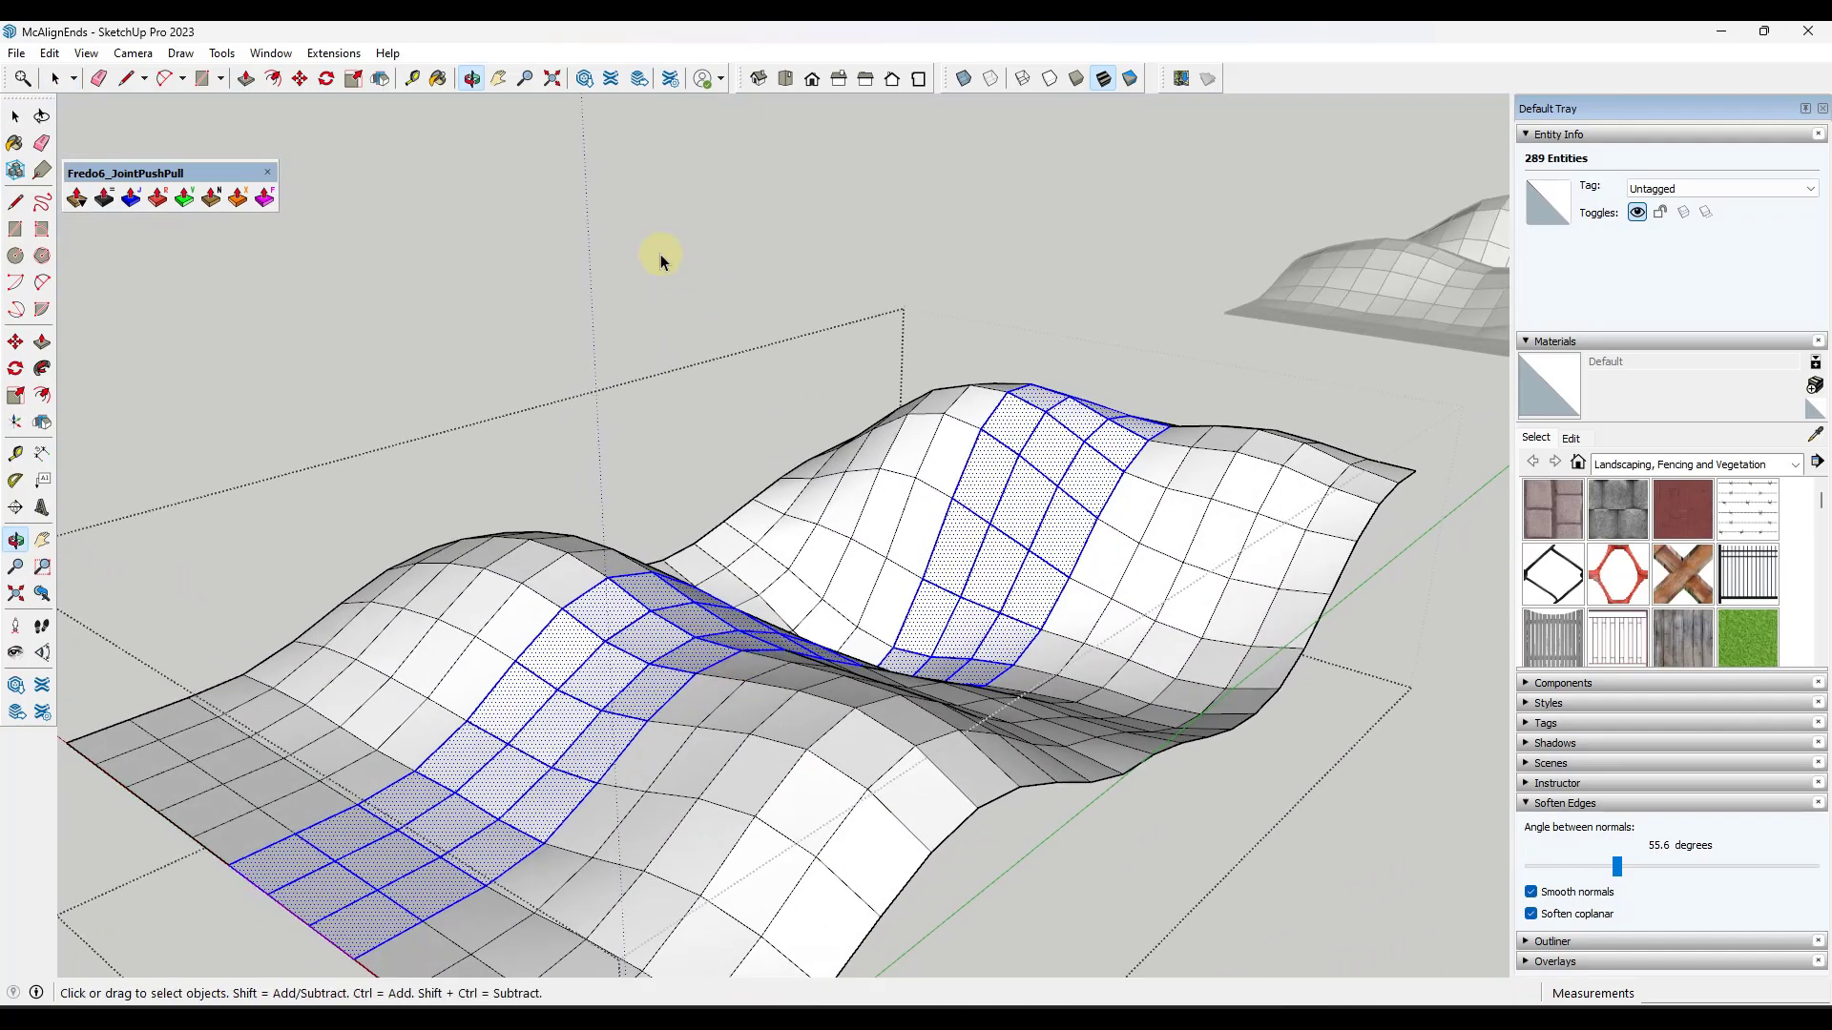
- Try Align Endpoints, dismiss the select-edges reminder, and deselect faces to keep the edges
left_click(333, 53)
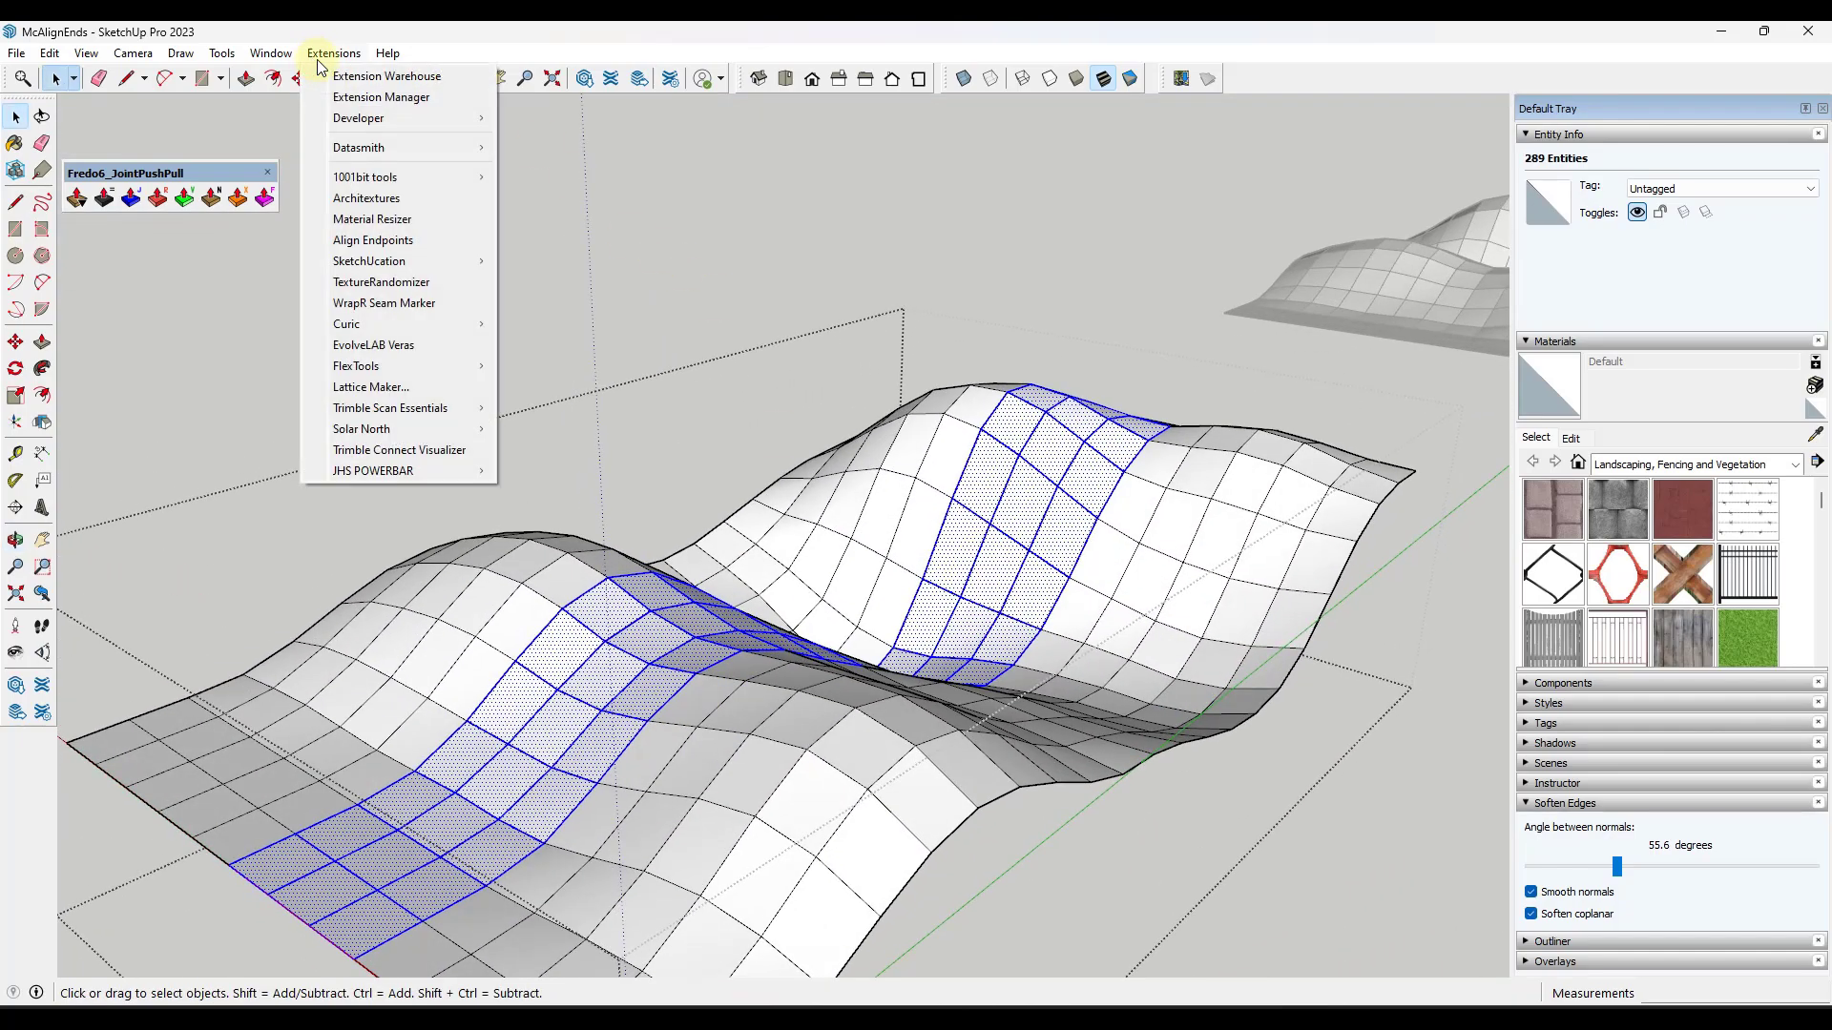
left_click(369, 240)
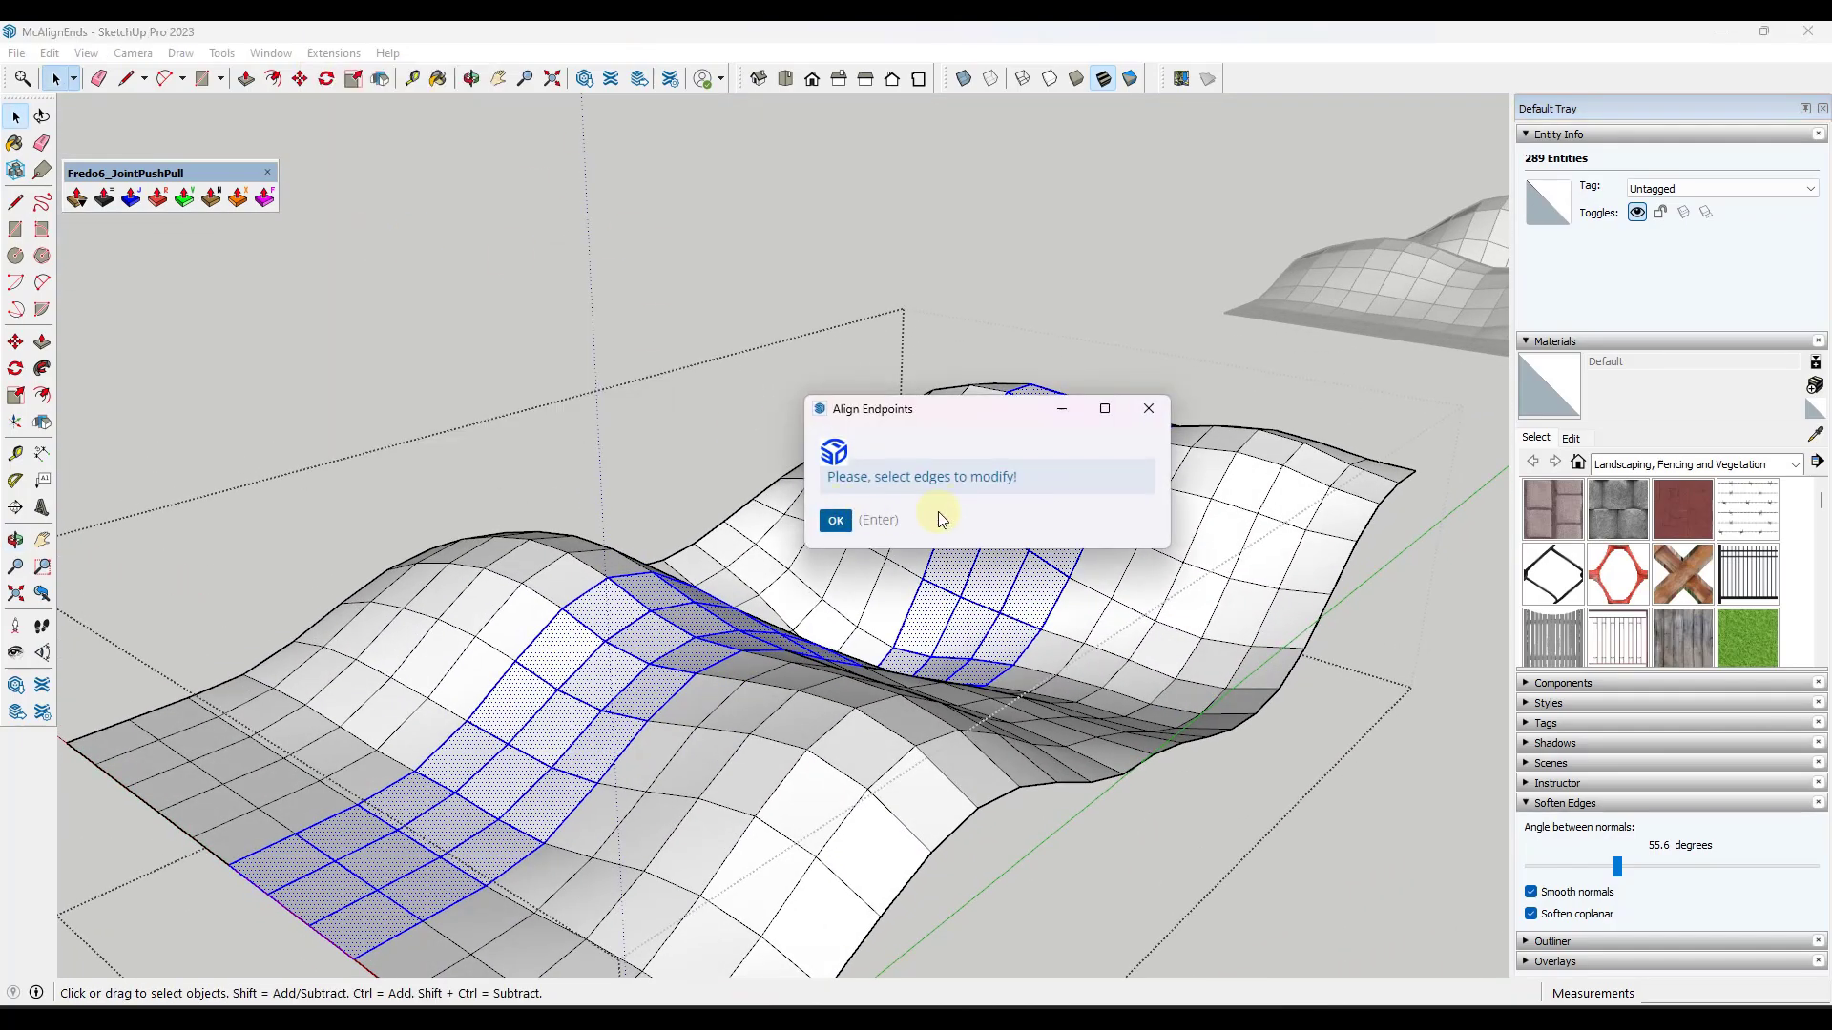
left_click(837, 521)
right_click(974, 573)
left_click(1030, 668)
- Align the strip's edges to their average Z height with Align Endpoints
left_click(333, 53)
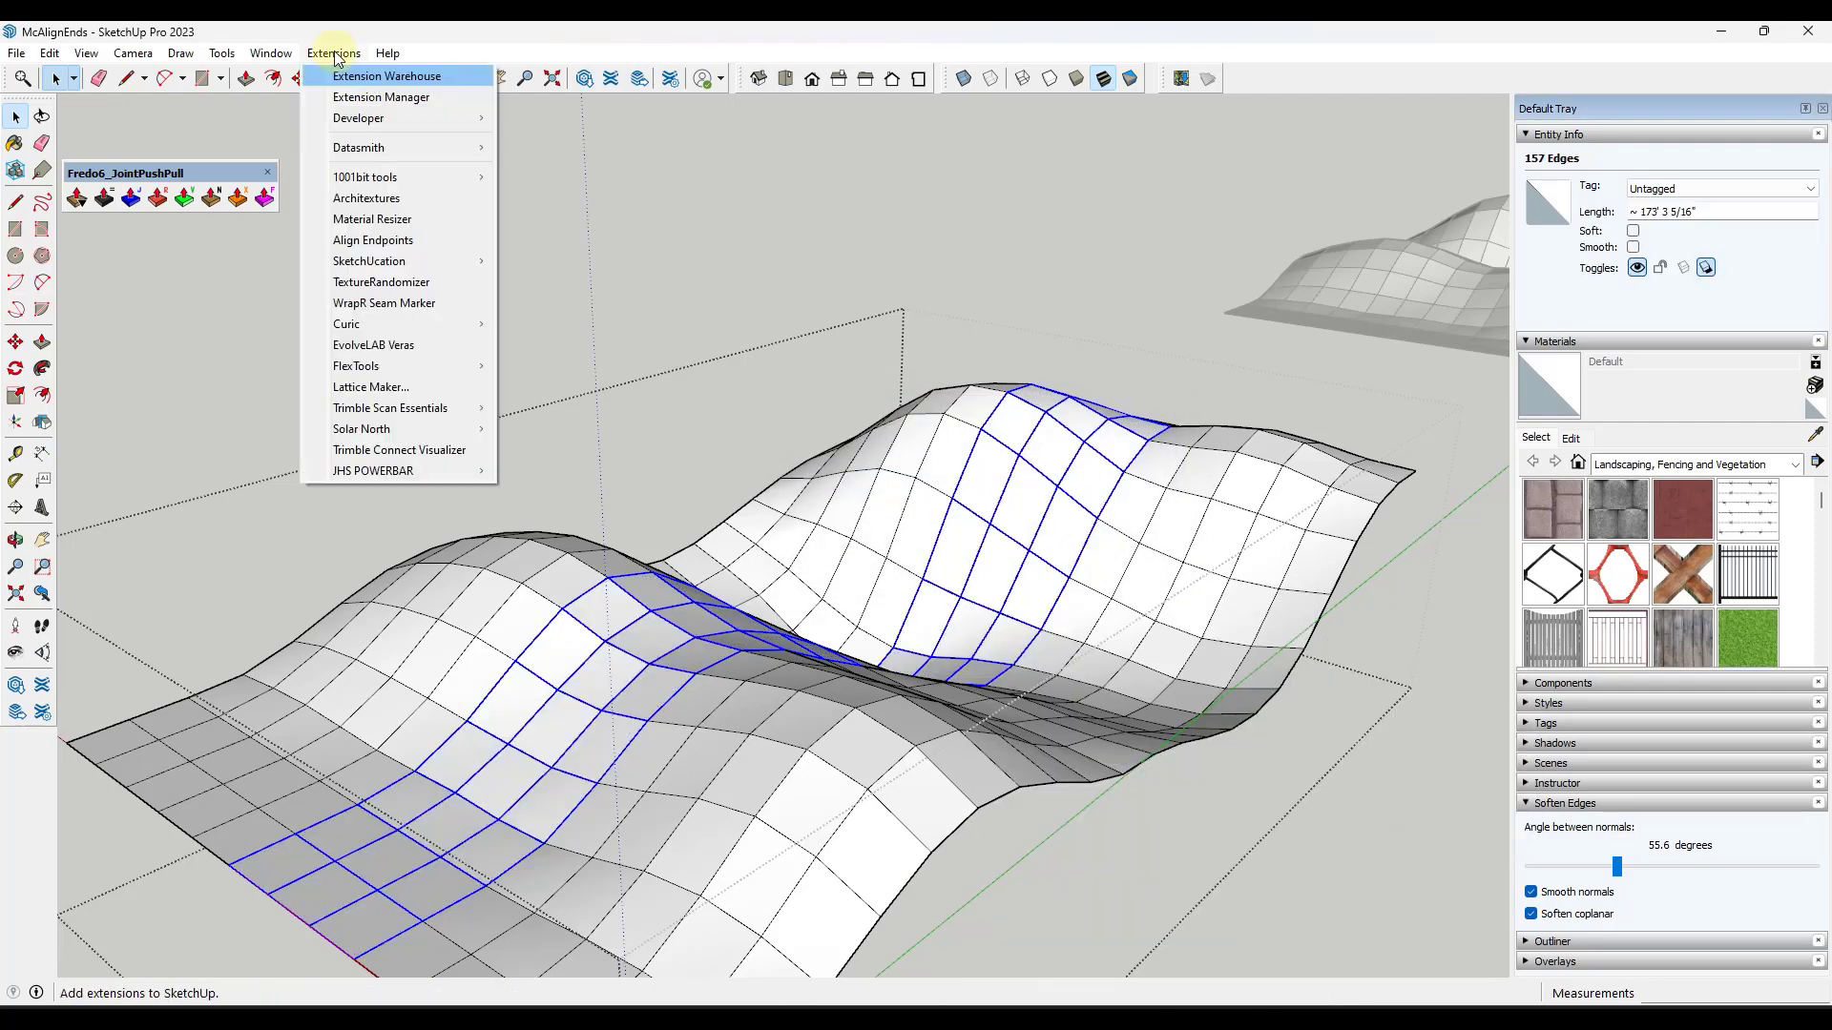
left_click(369, 239)
left_click(952, 274)
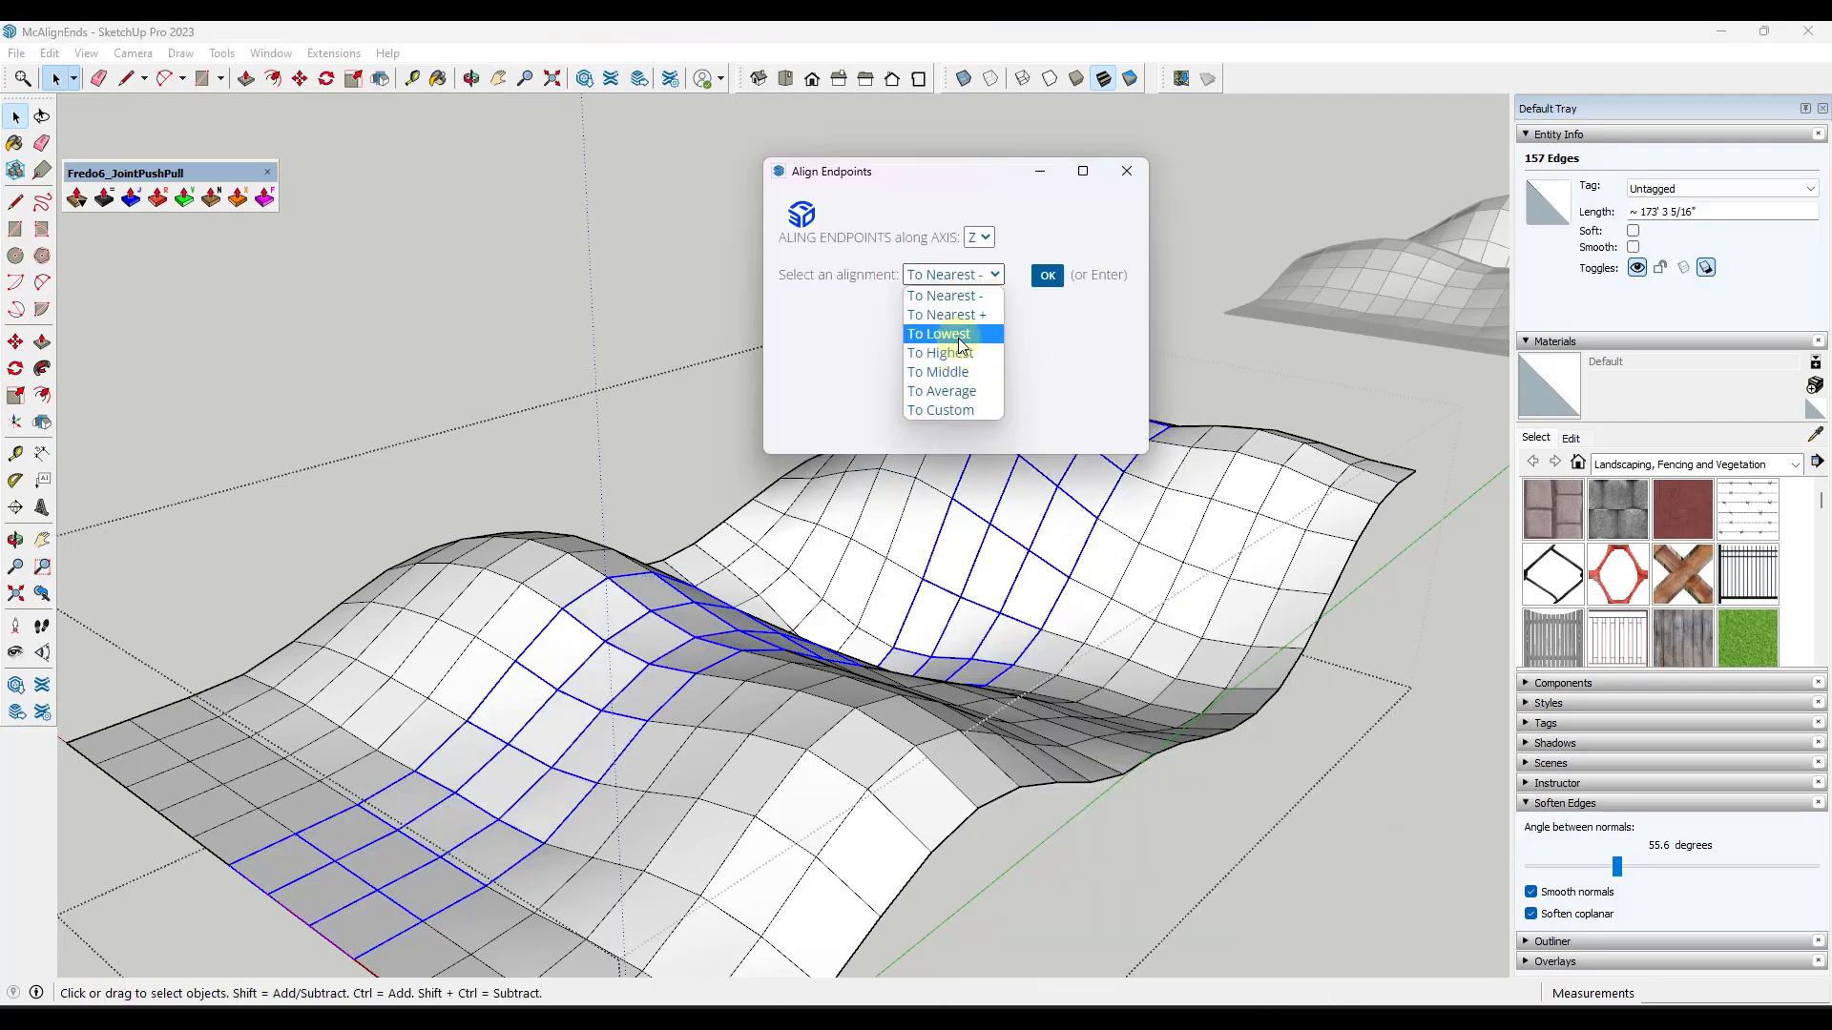
left_click(958, 393)
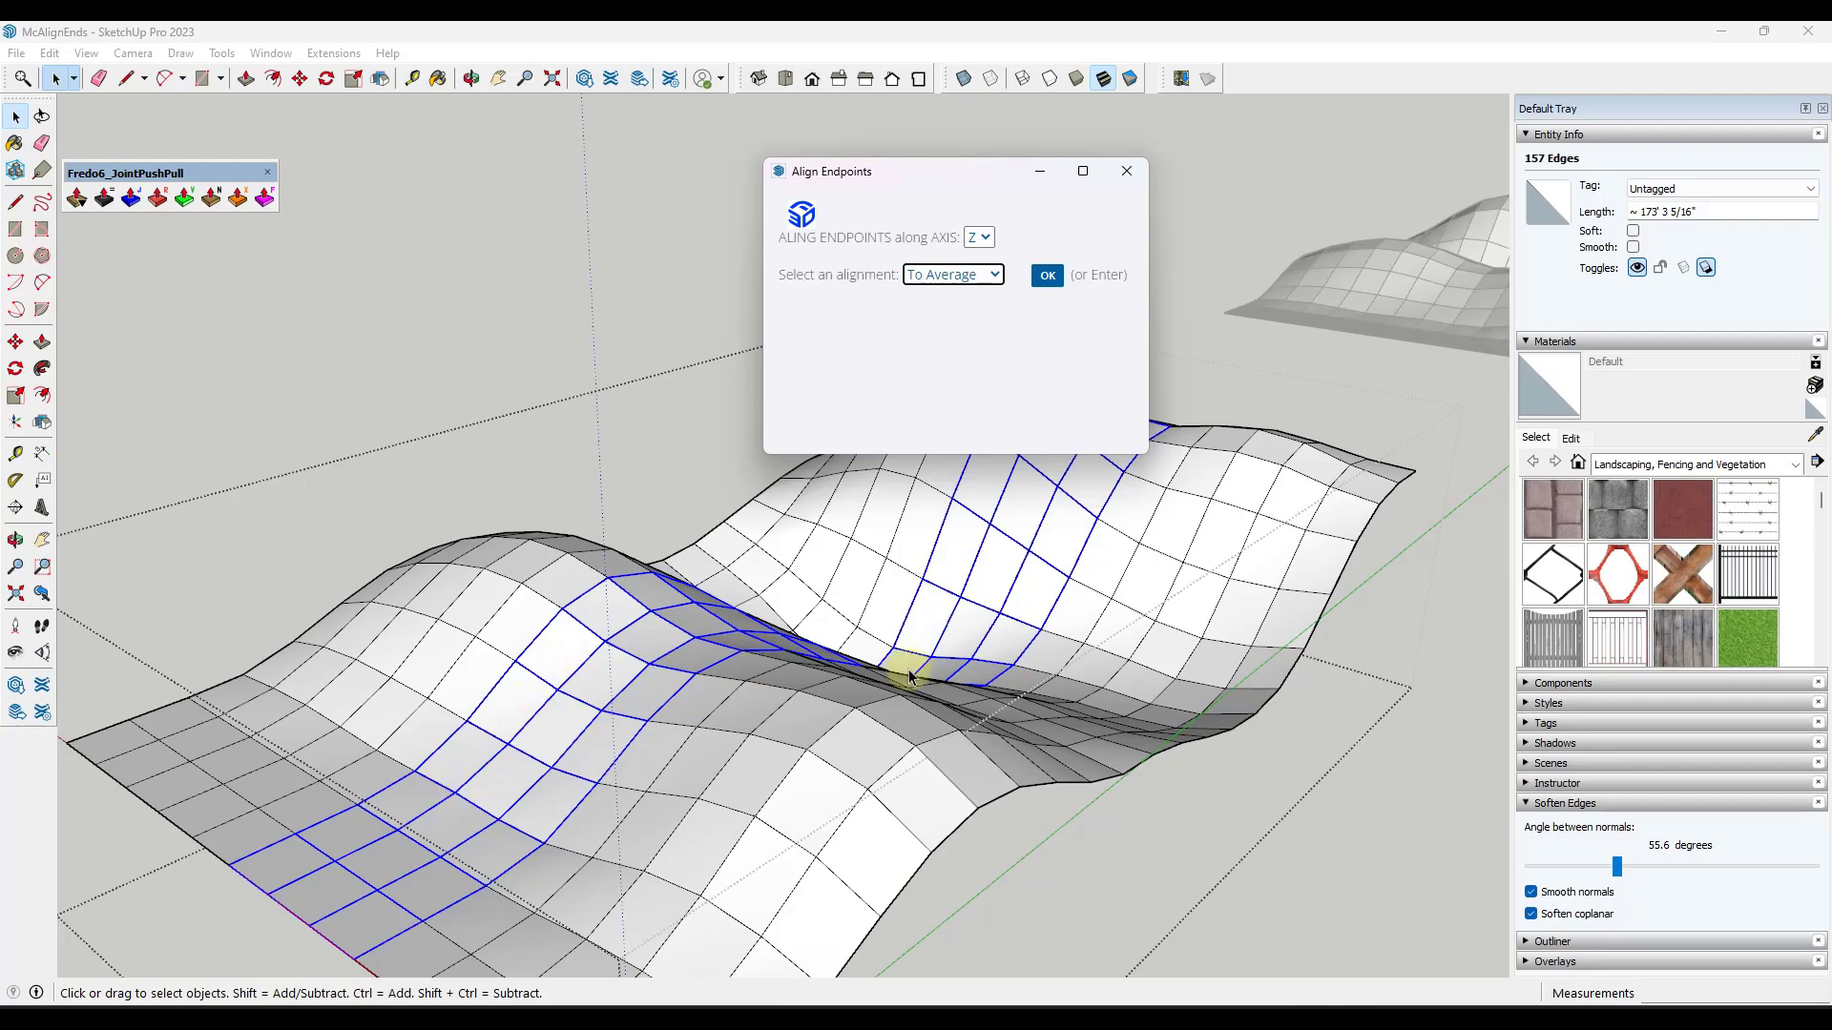
mouse_move(908, 676)
middle_mouse_down()
mouse_move(973, 704)
mouse_move(654, 634)
mouse_move(821, 535)
mouse_move(930, 652)
middle_mouse_up()
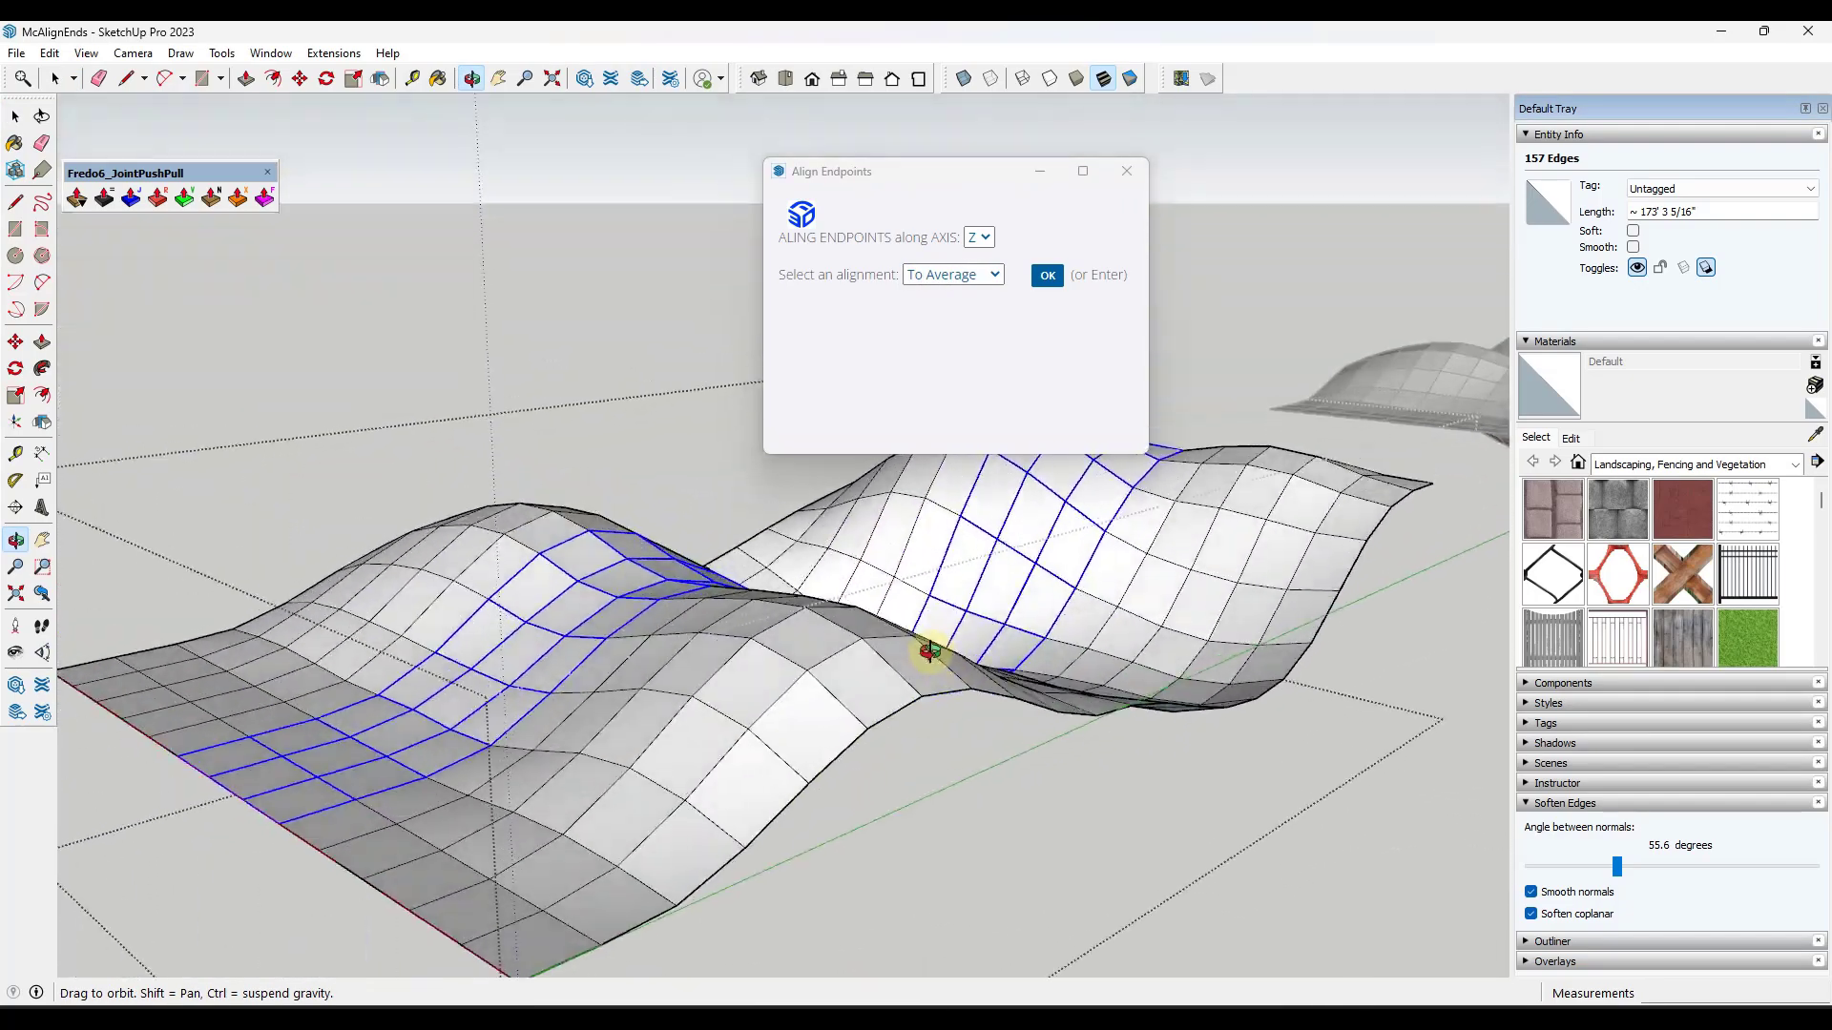
scroll(931, 651, "down", 4)
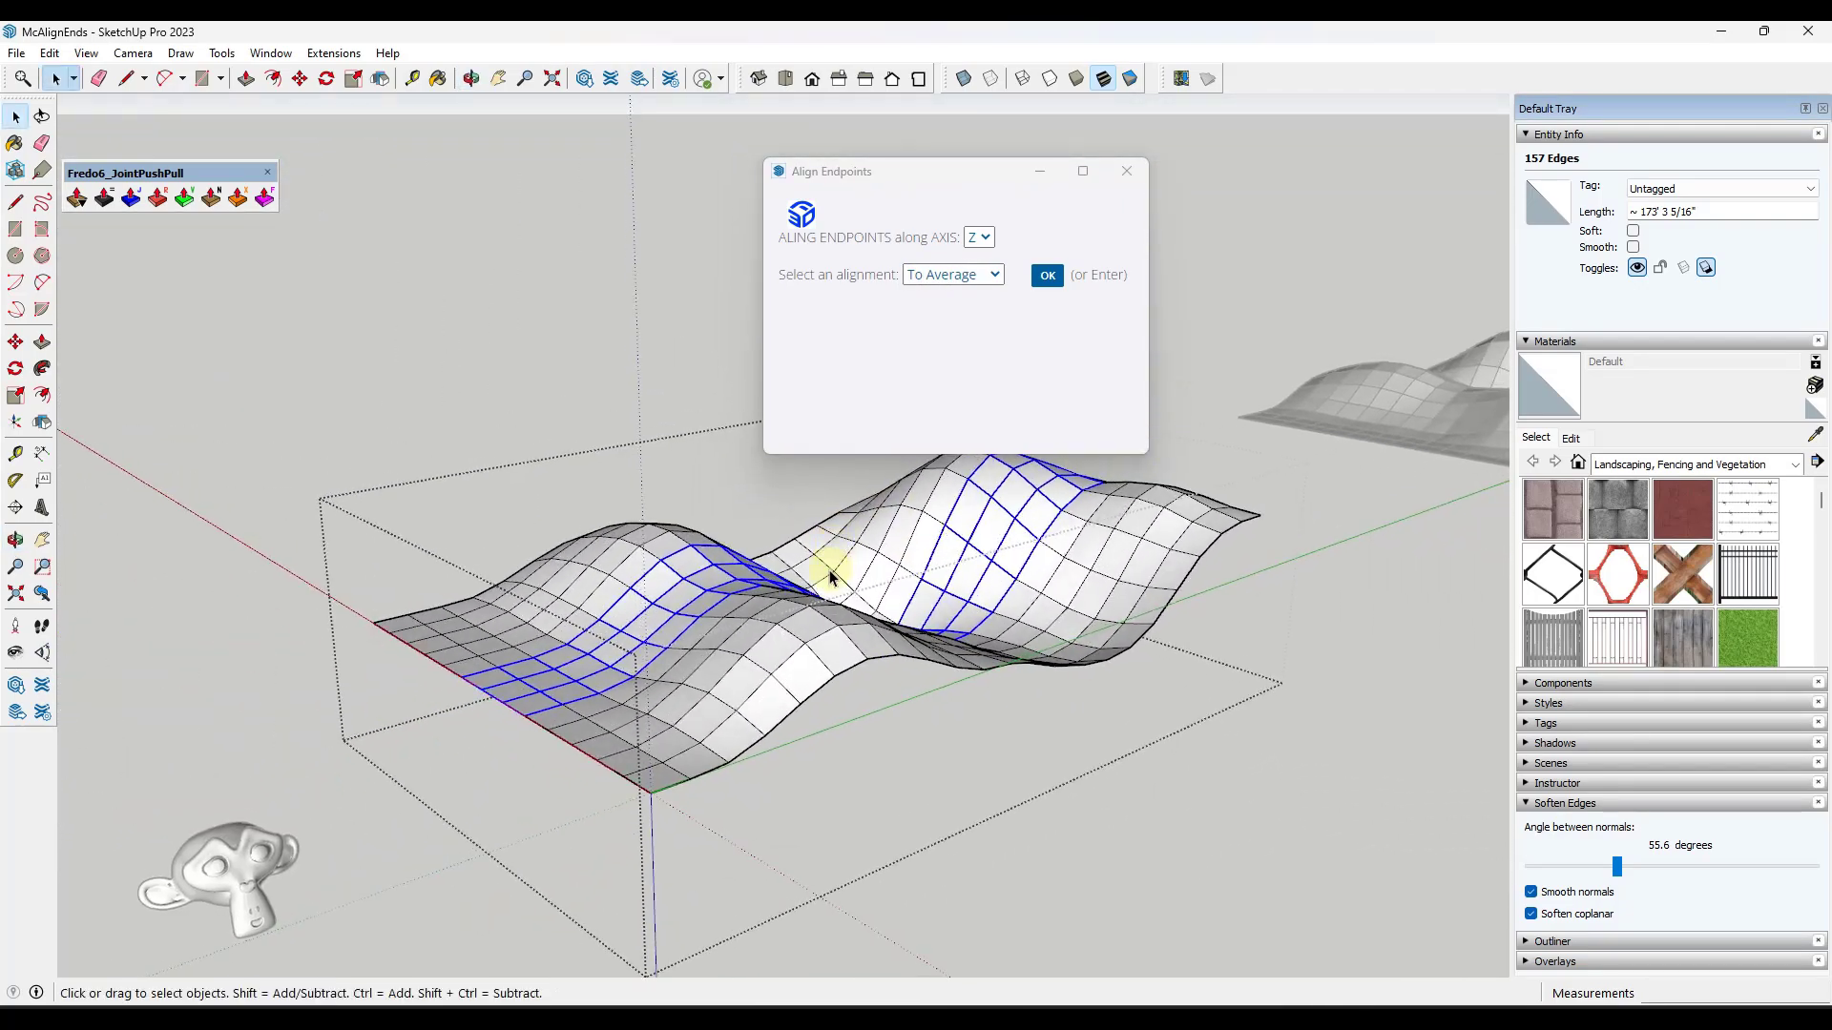
left_click(1047, 275)
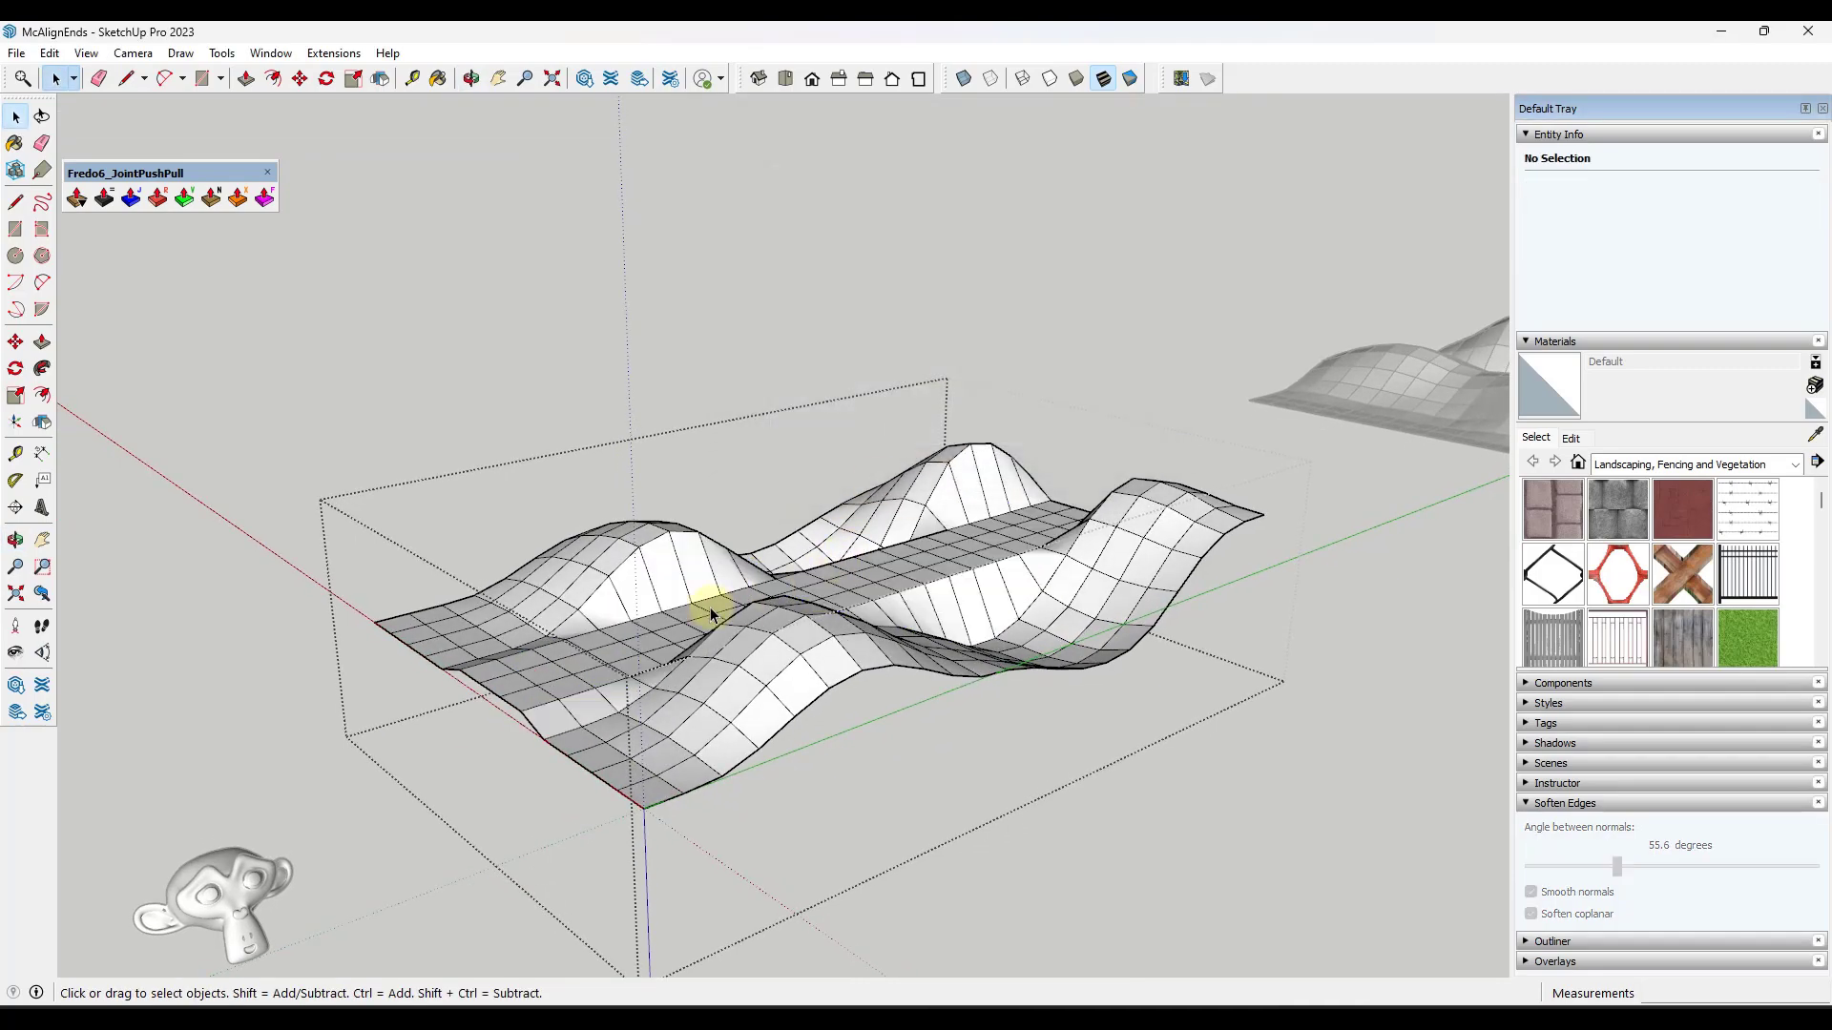
- Orbit to a steeper view to inspect the flattened strip
middle_click_drag(710, 613, 965, 683)
scroll(724, 662, "up", 5)
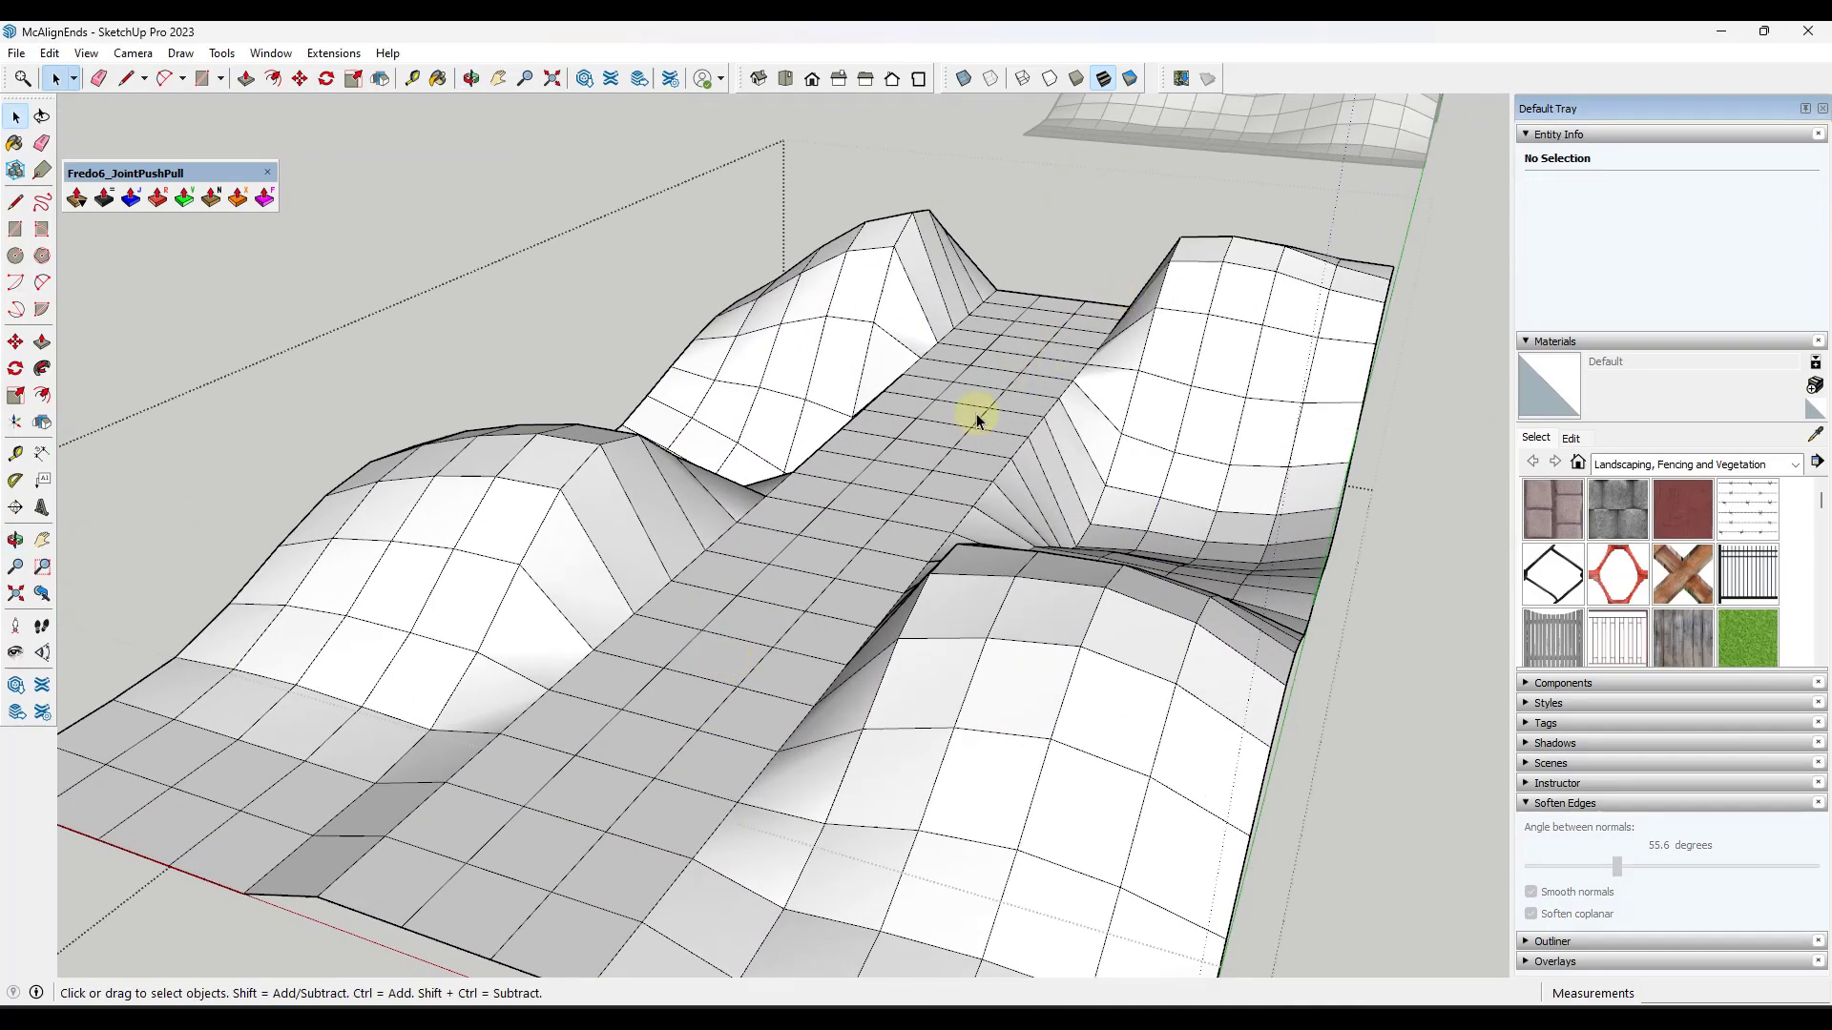
scroll(1088, 306, "down", 2)
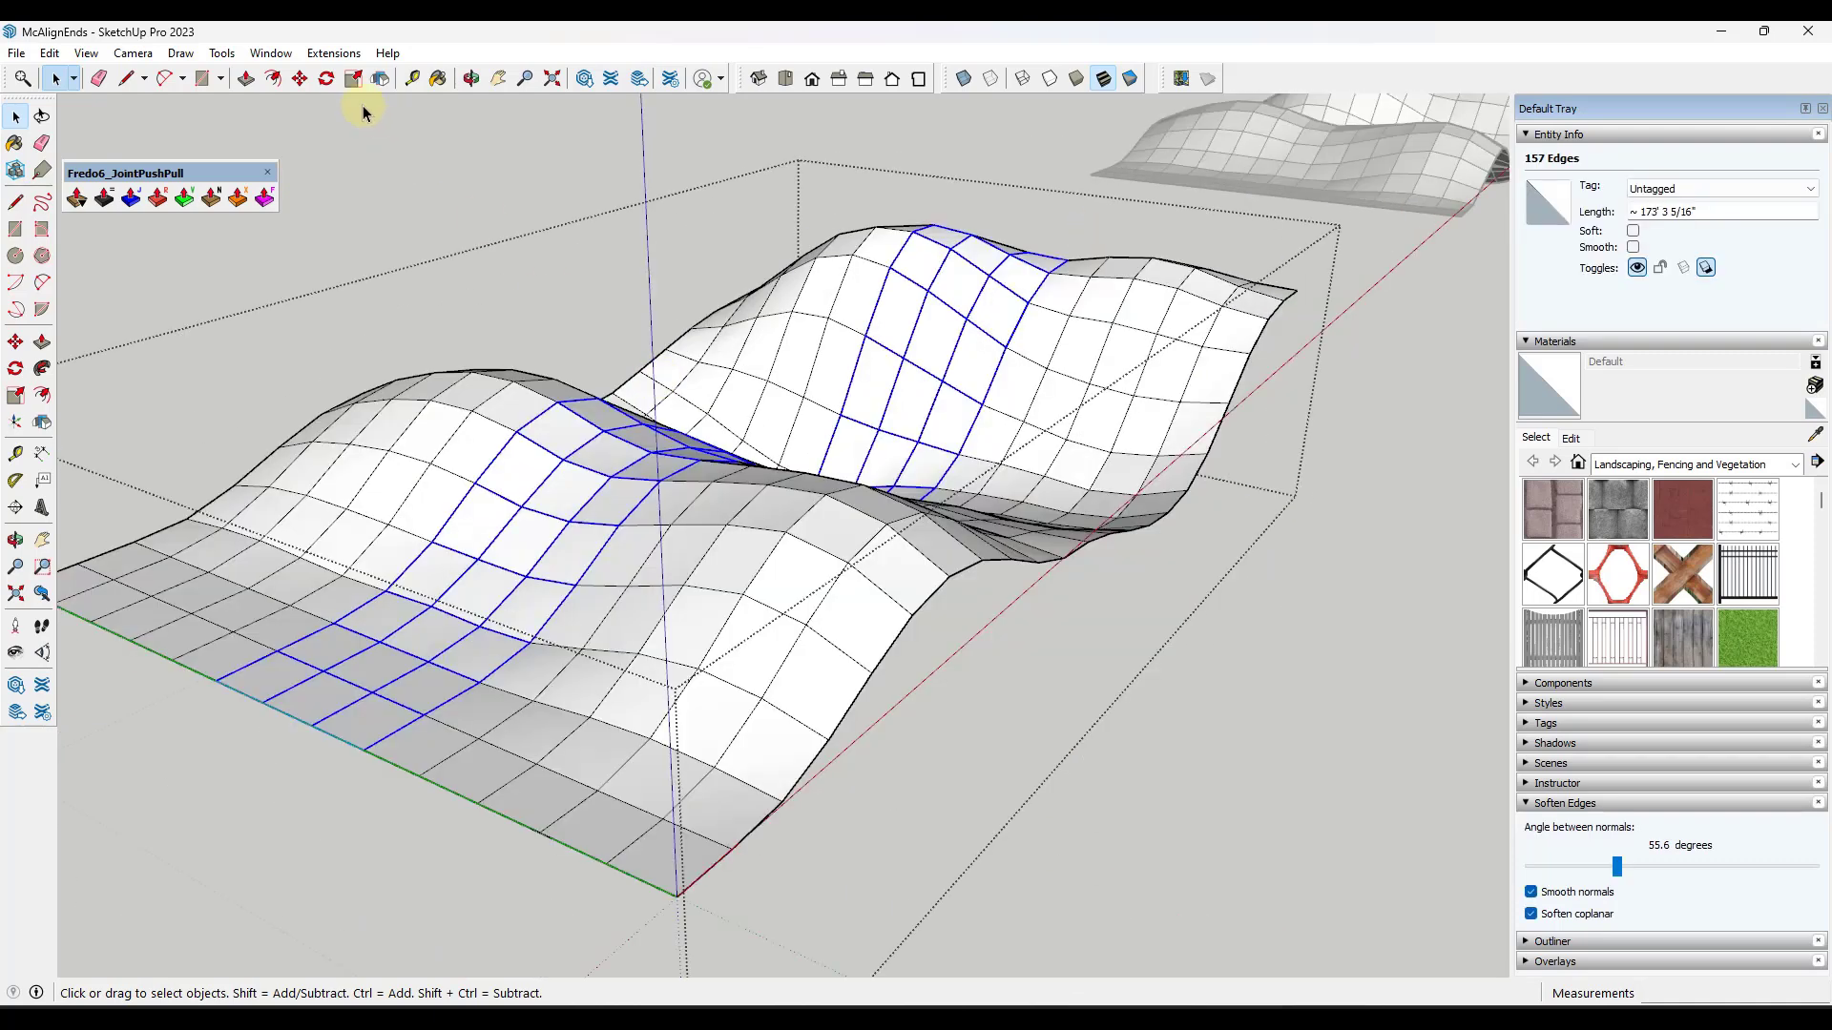
- Align the strip's edges on the Z axis To Custom at height 18
left_click(331, 53)
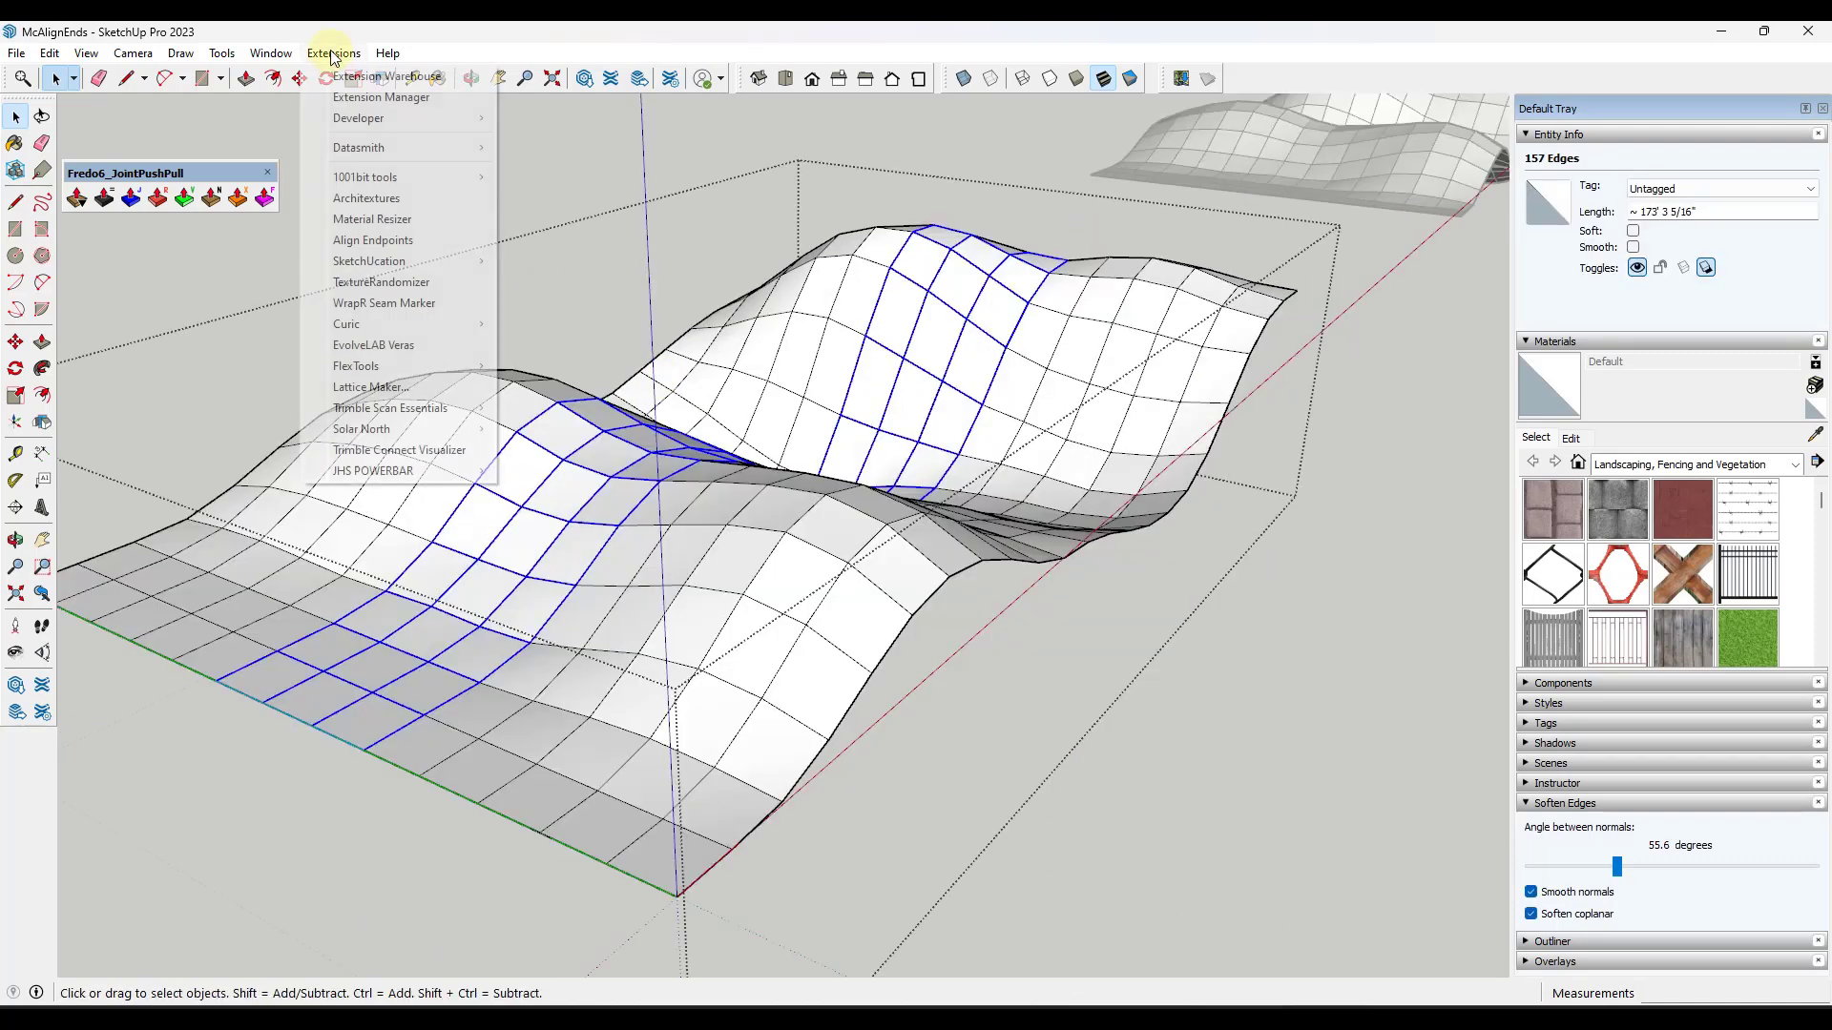
left_click(374, 241)
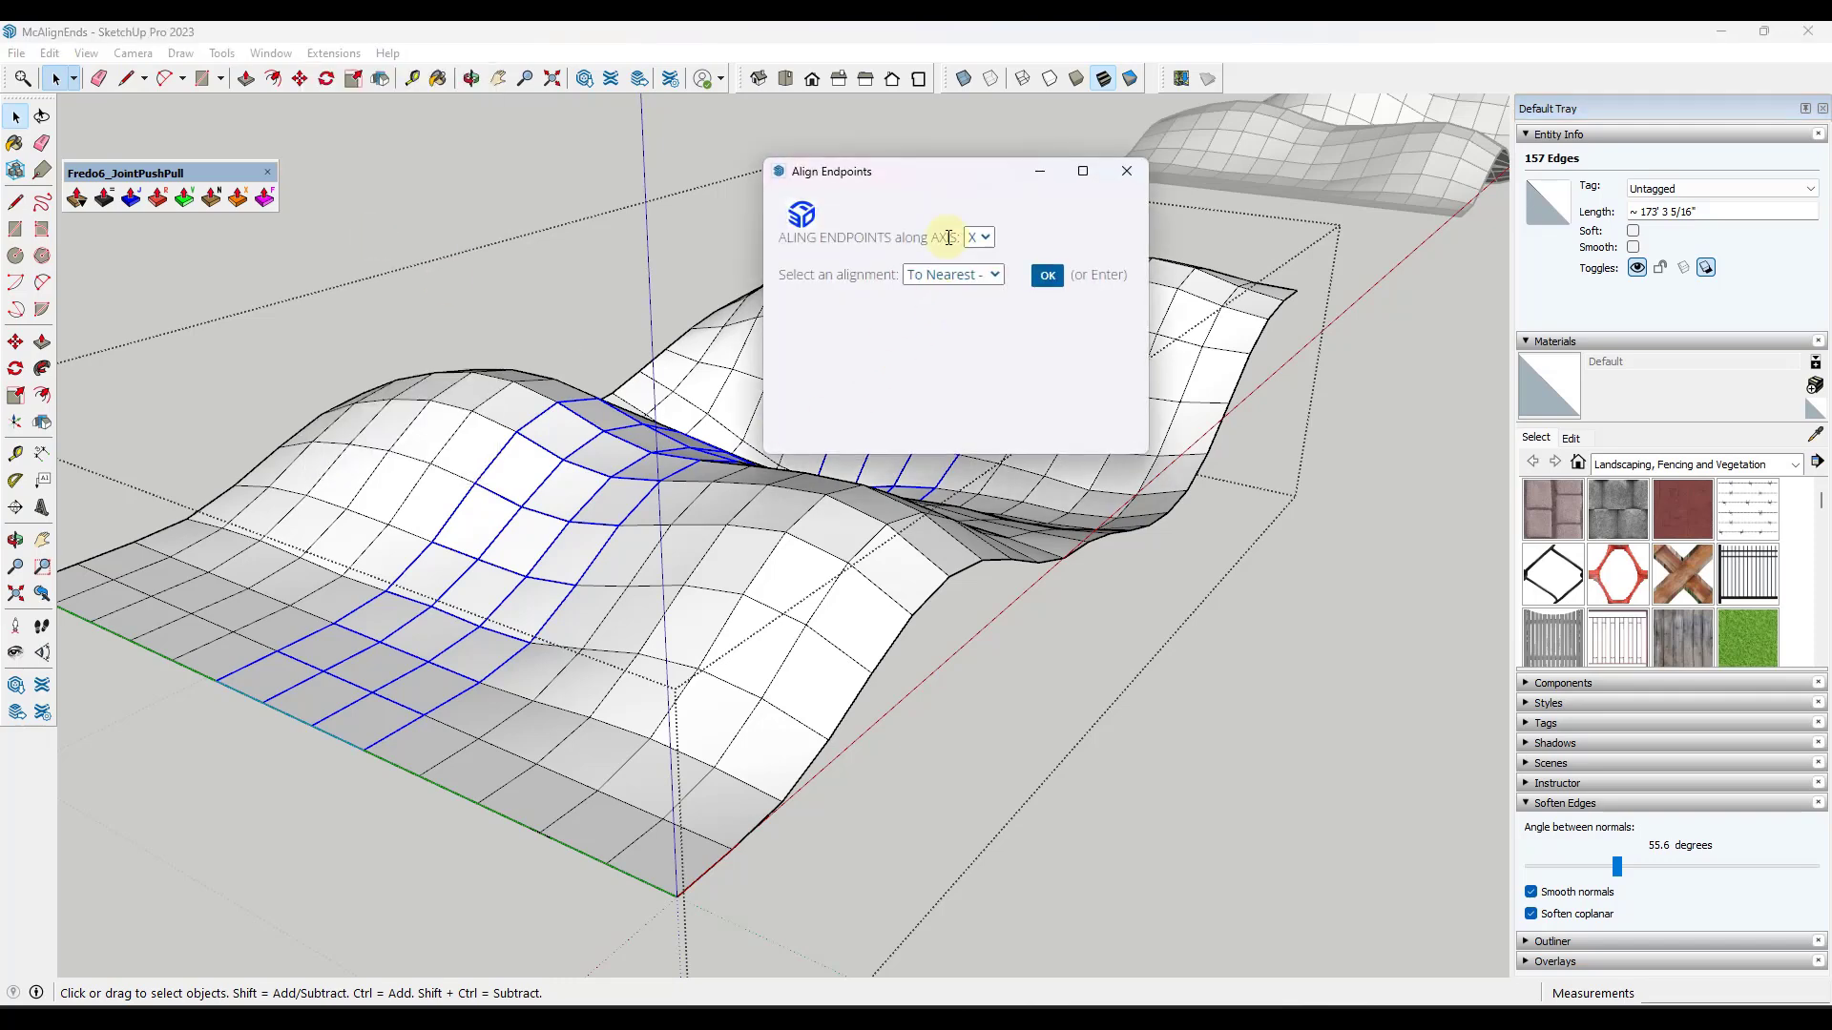
left_click(977, 239)
left_click(979, 306)
left_click(973, 277)
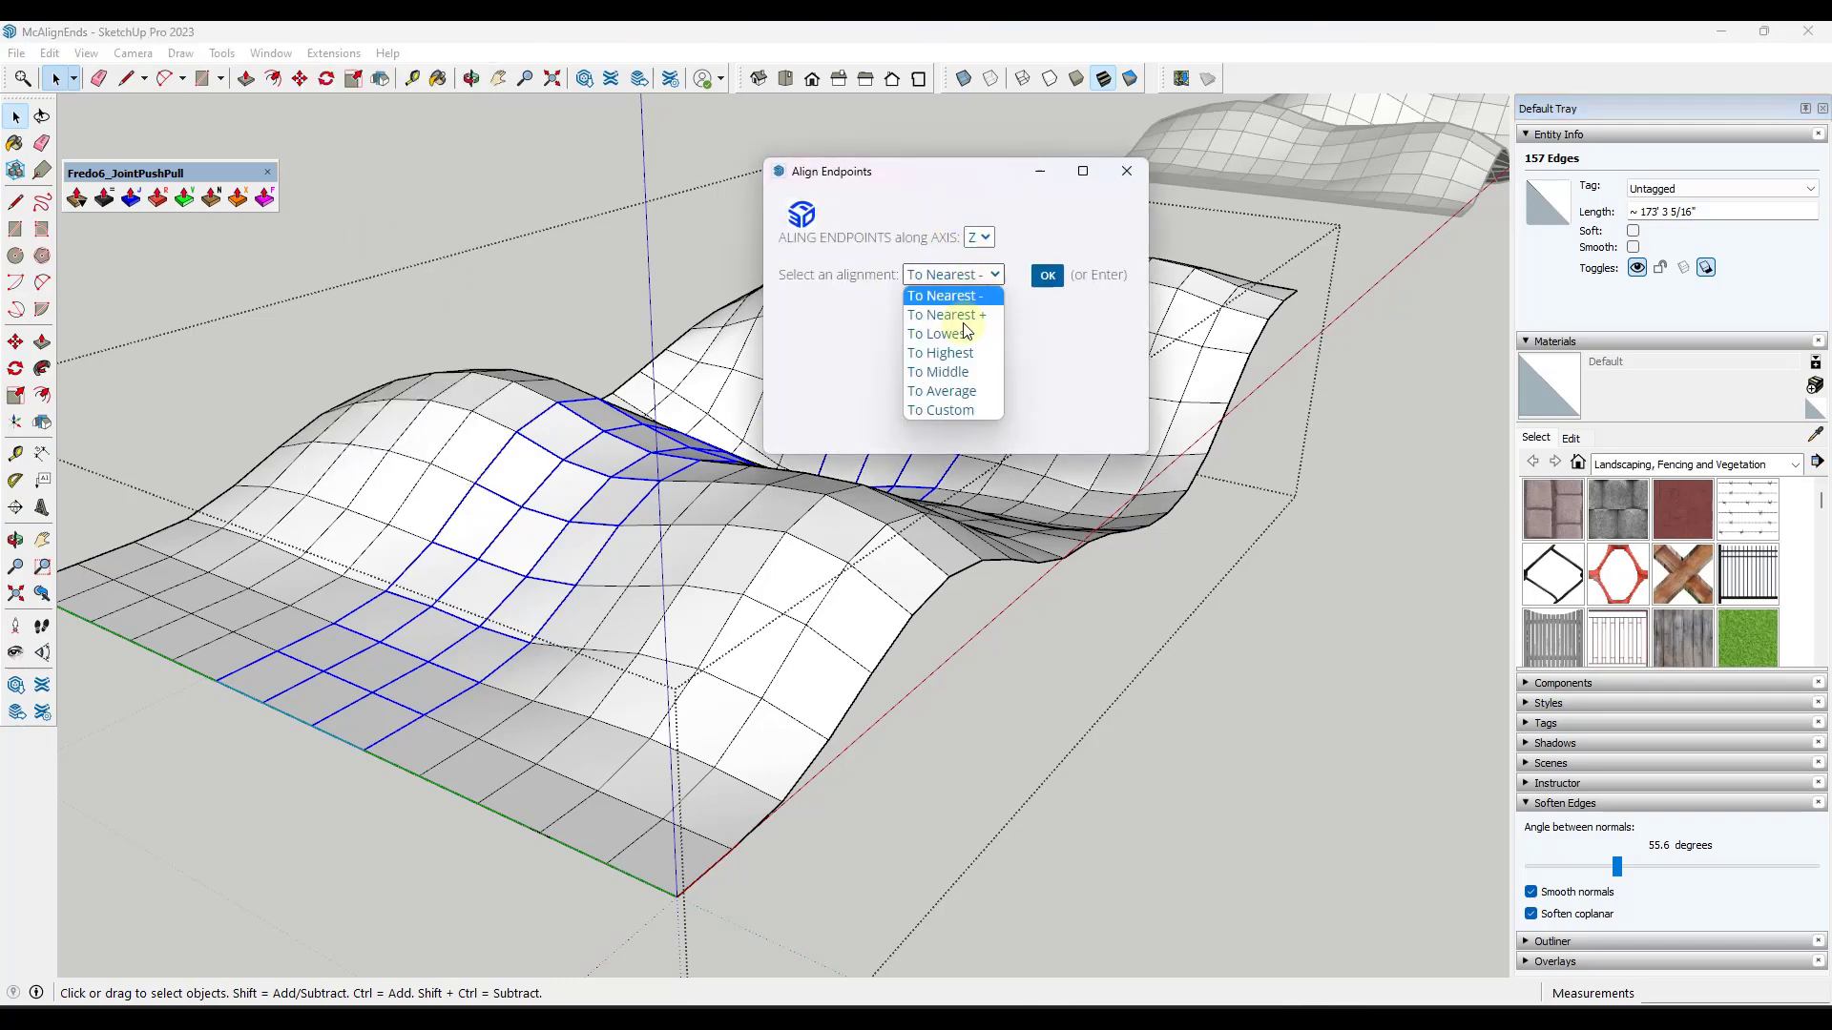
left_click(952, 410)
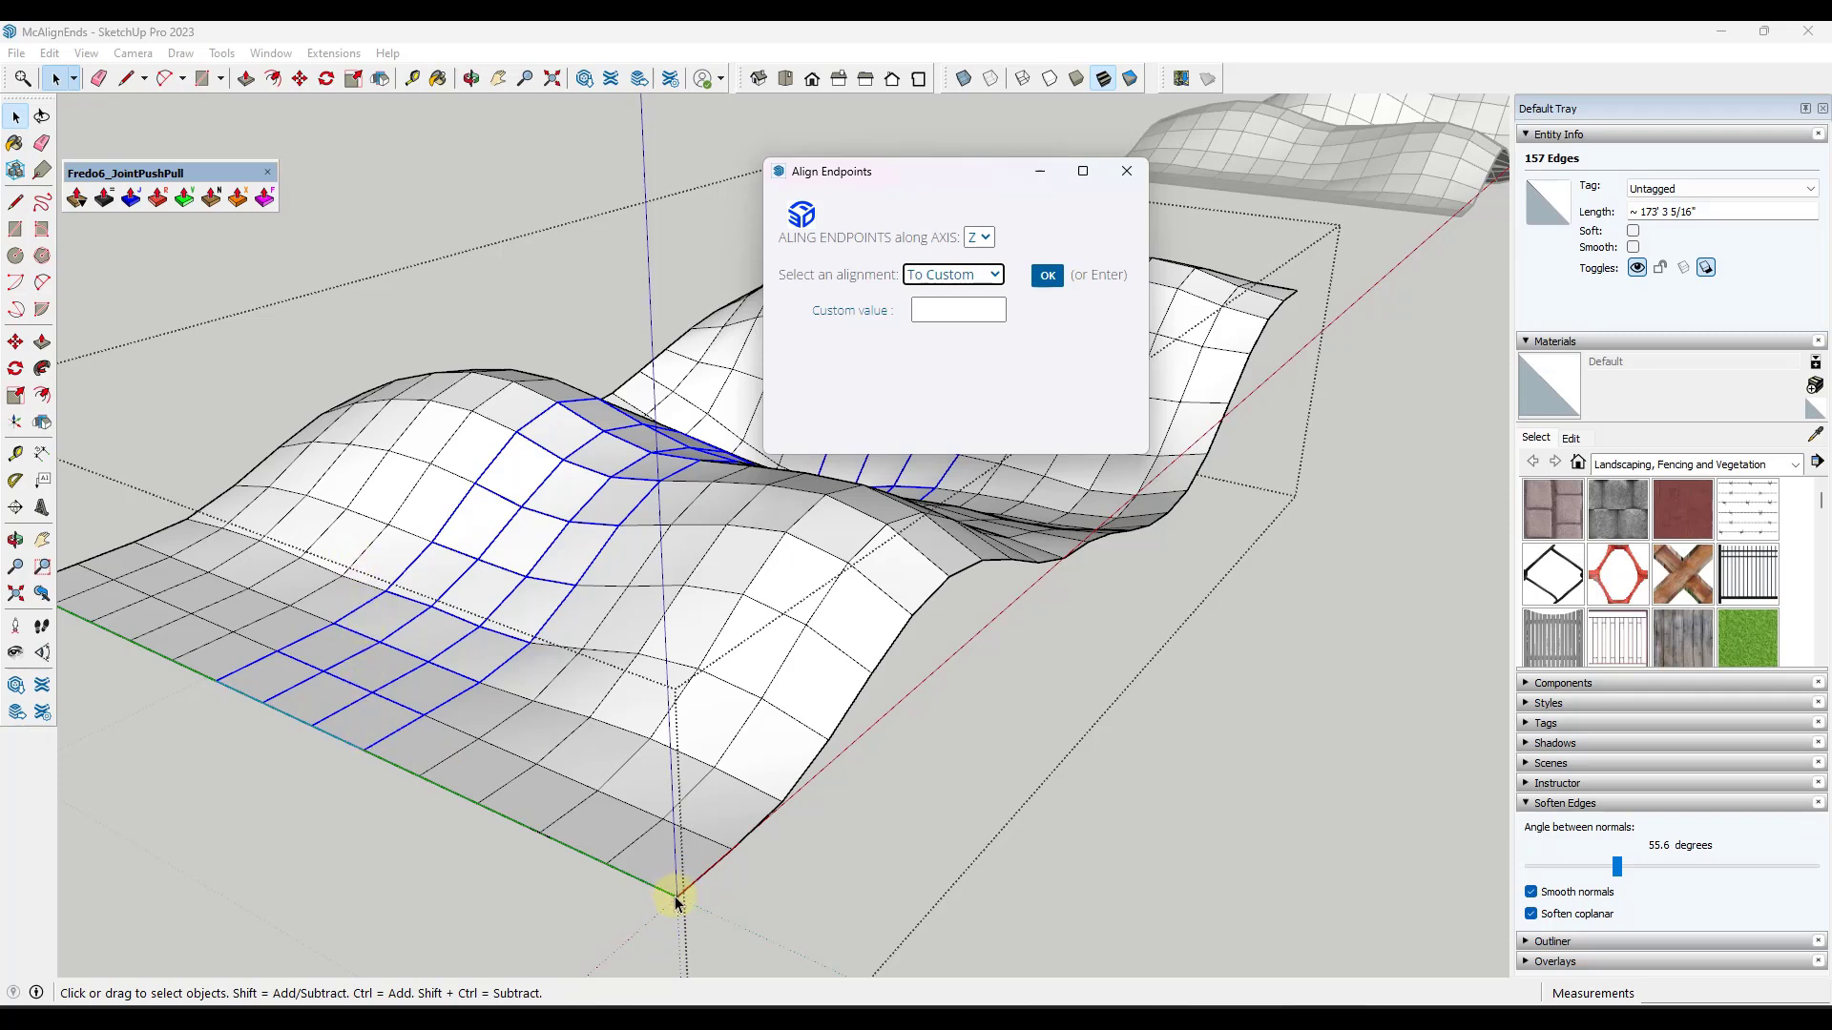
left_click(952, 313)
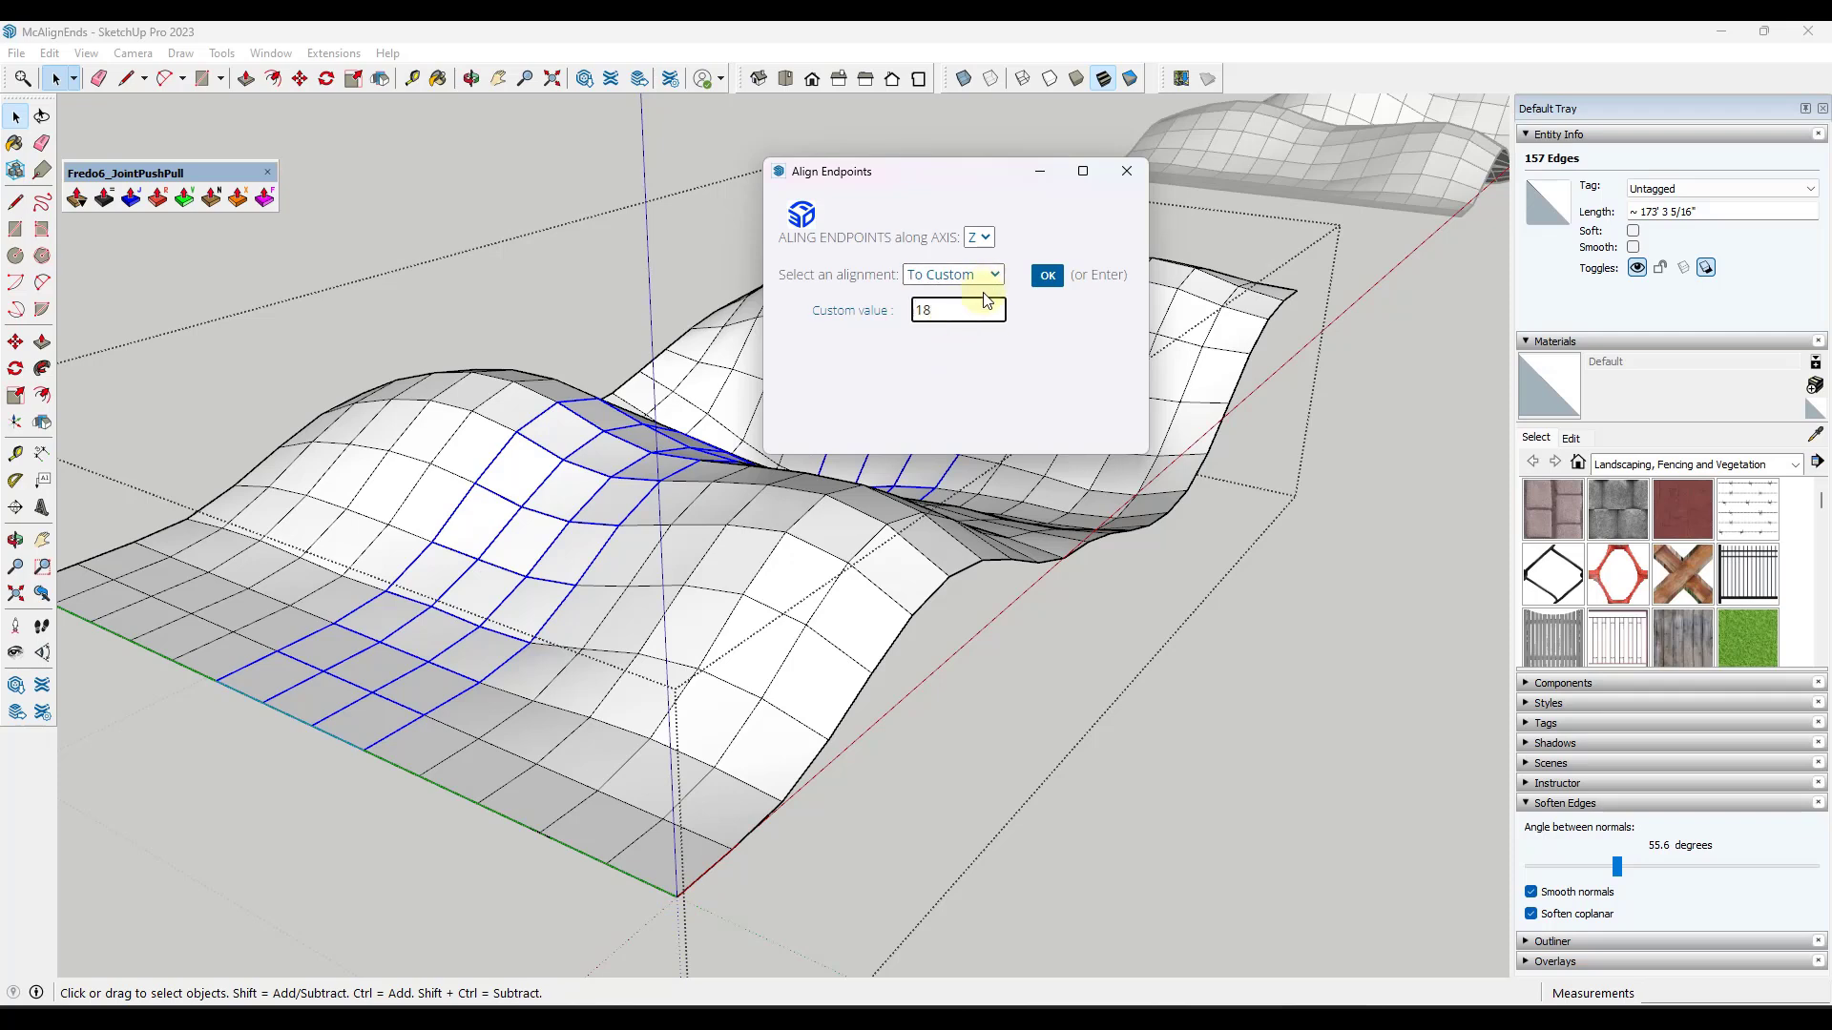
left_click(1044, 277)
- Orbit closer and check the level platform's height with a vertical Line
middle_click_drag(757, 617, 913, 661)
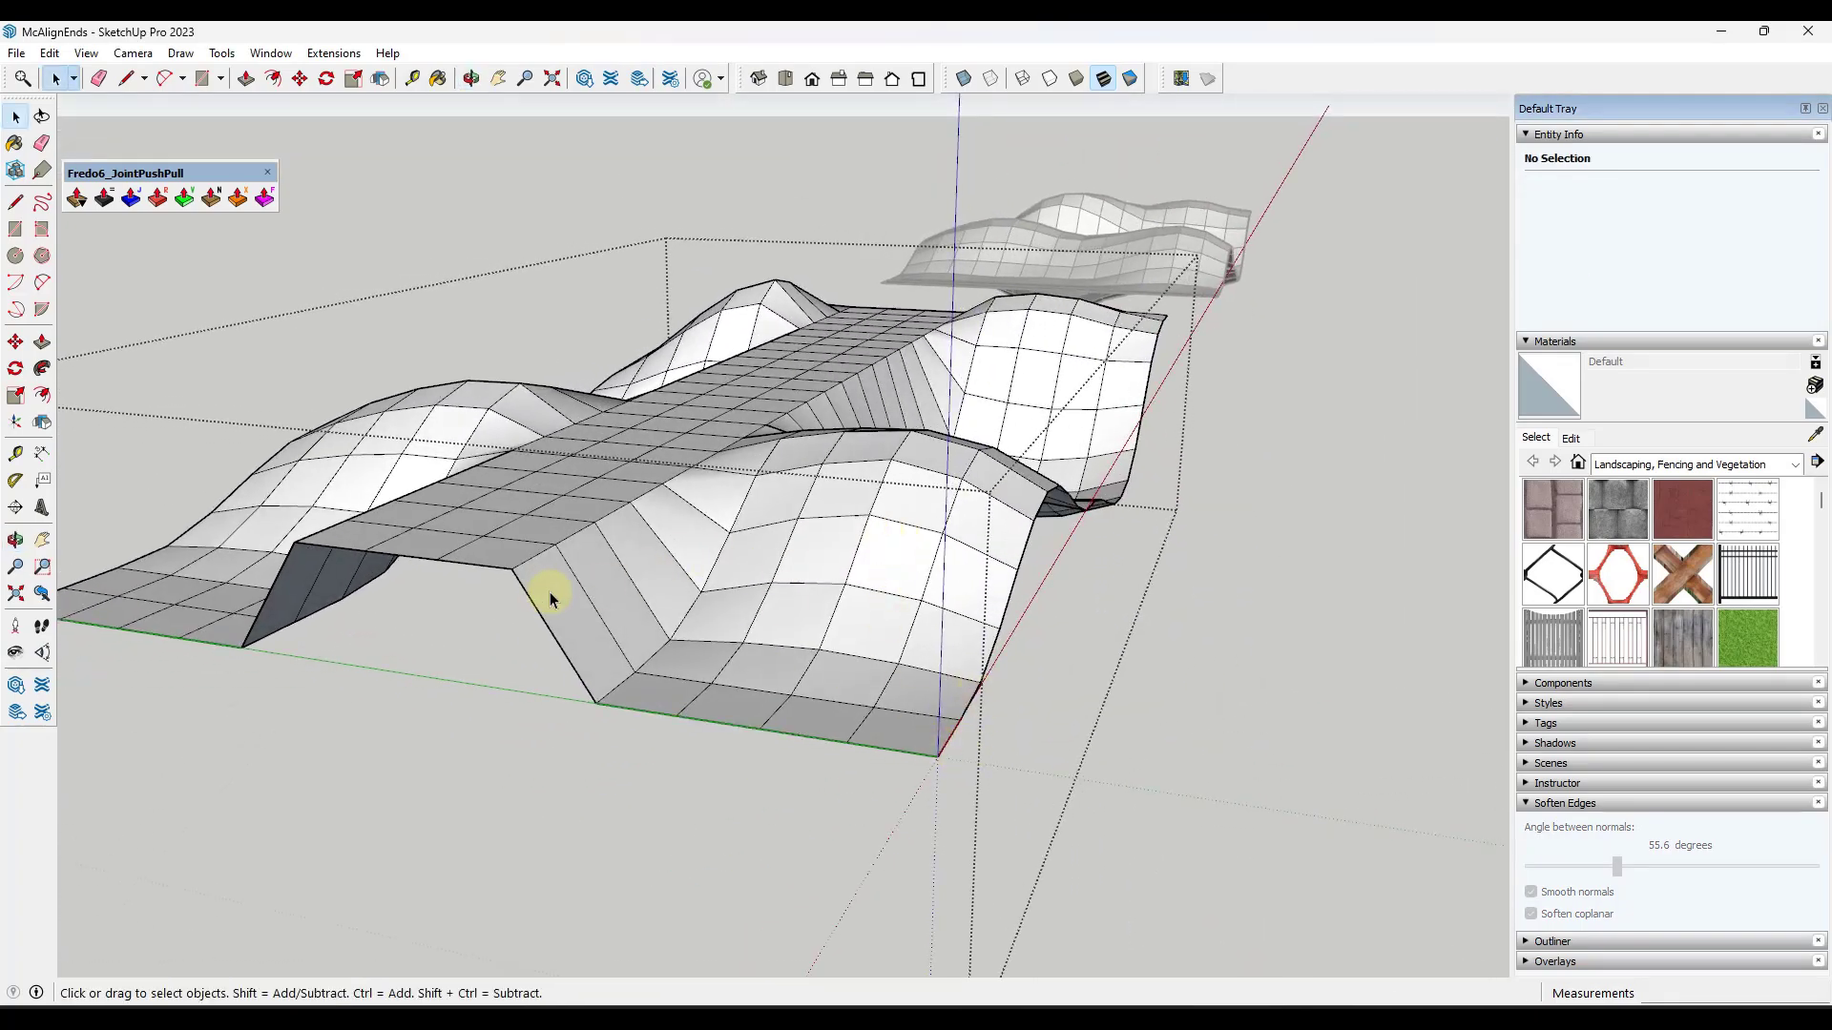
middle_click_drag(550, 591, 473, 604)
key("l")
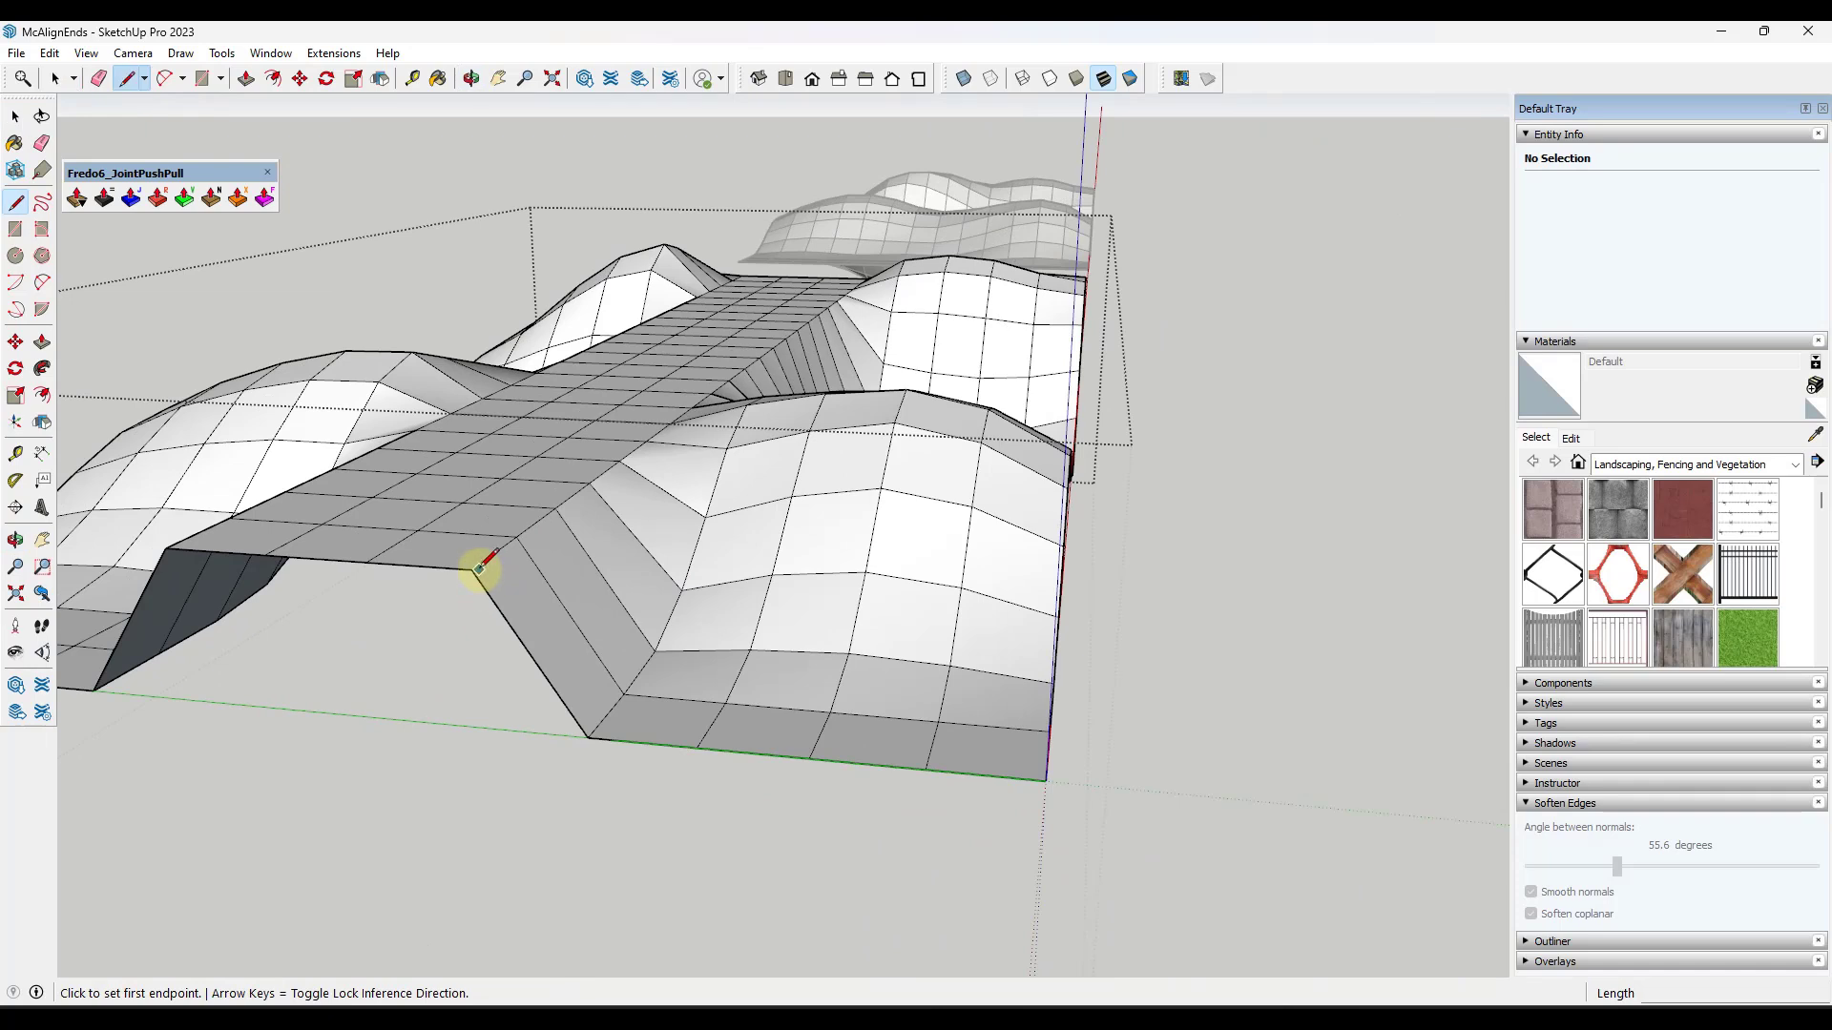
left_click(471, 568)
key("space")
key("l")
left_click(471, 569)
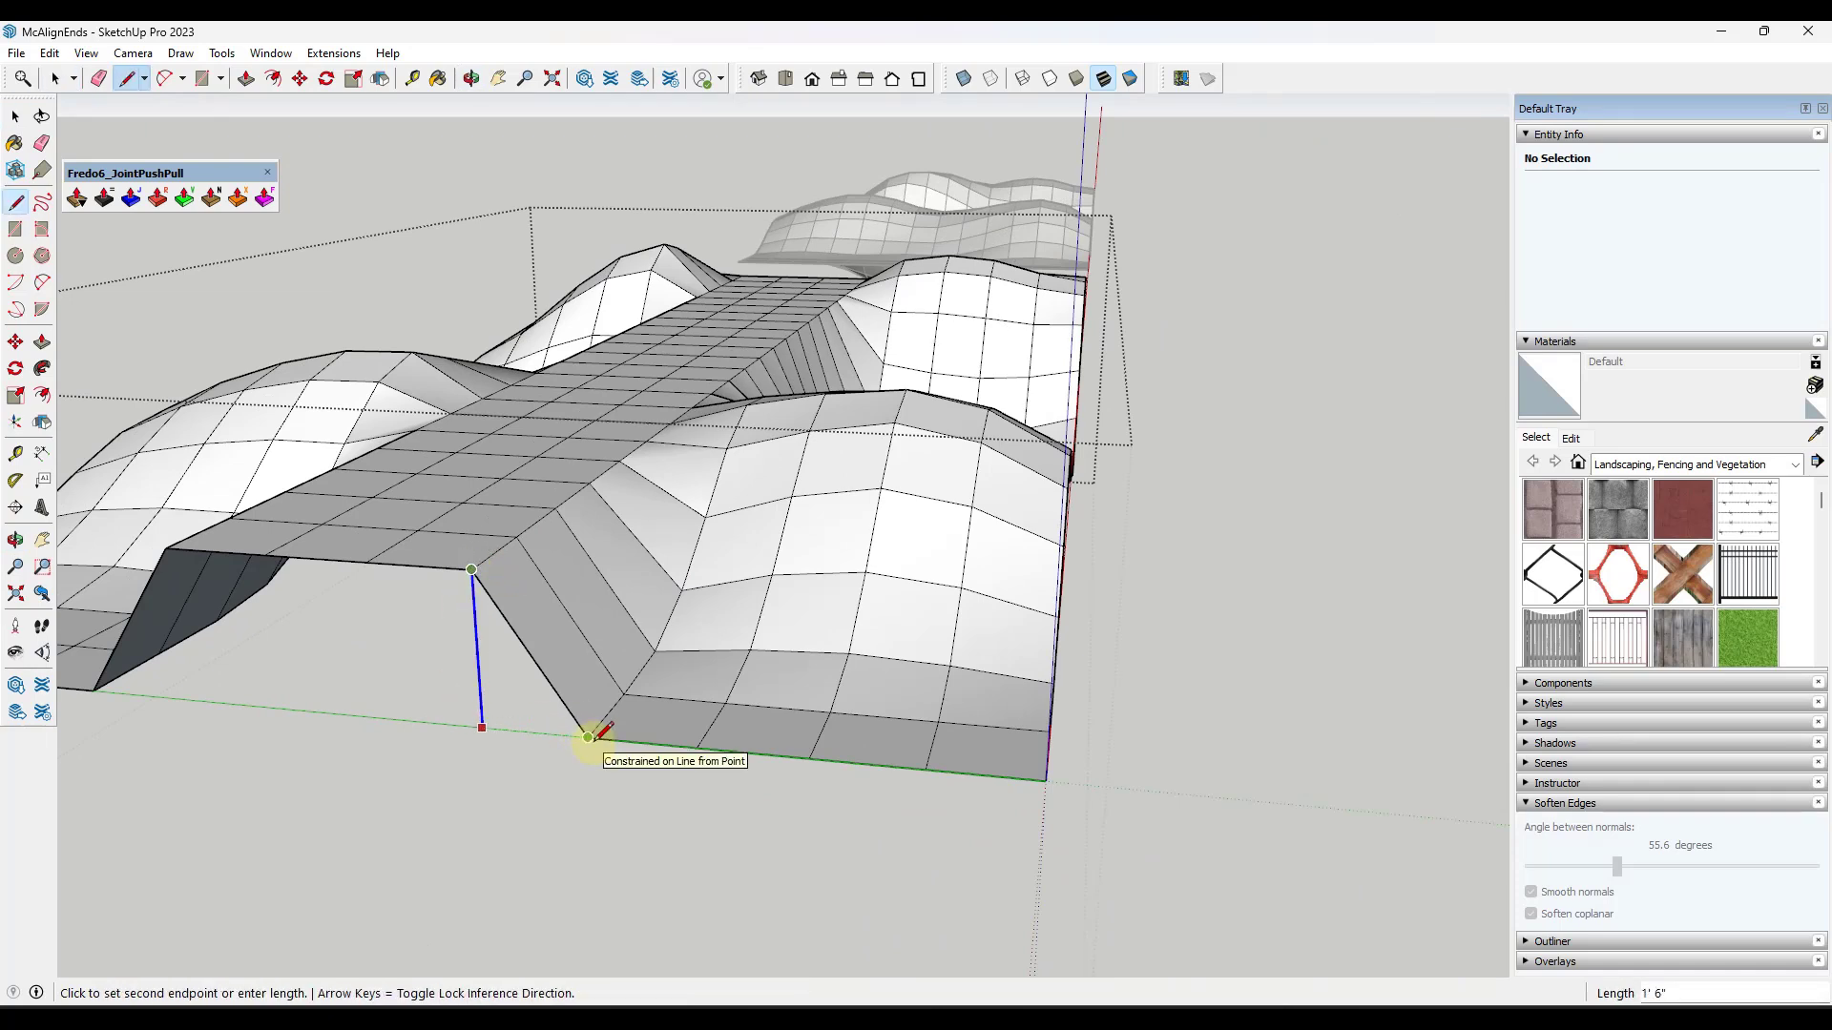
key("space")
scroll(789, 540, "down", 3)
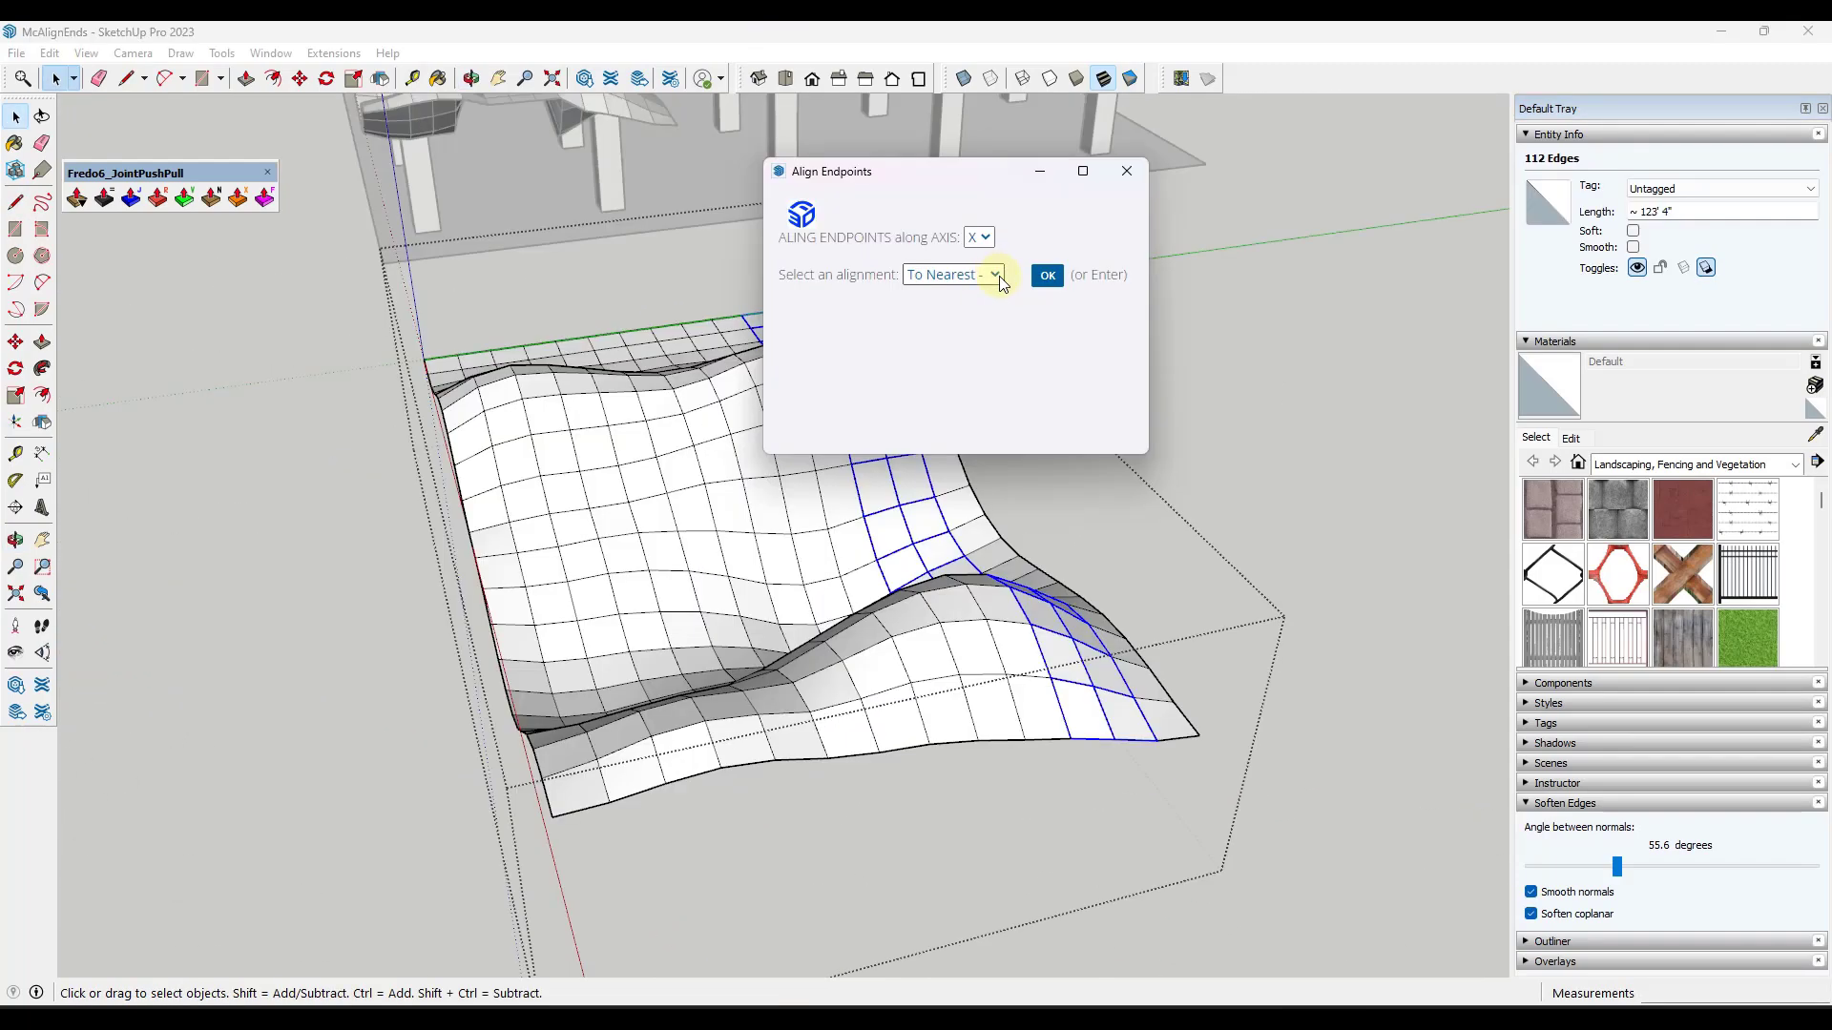
- Align the marked edge strip's endpoints To Lowest along the Z axis
left_click(997, 277)
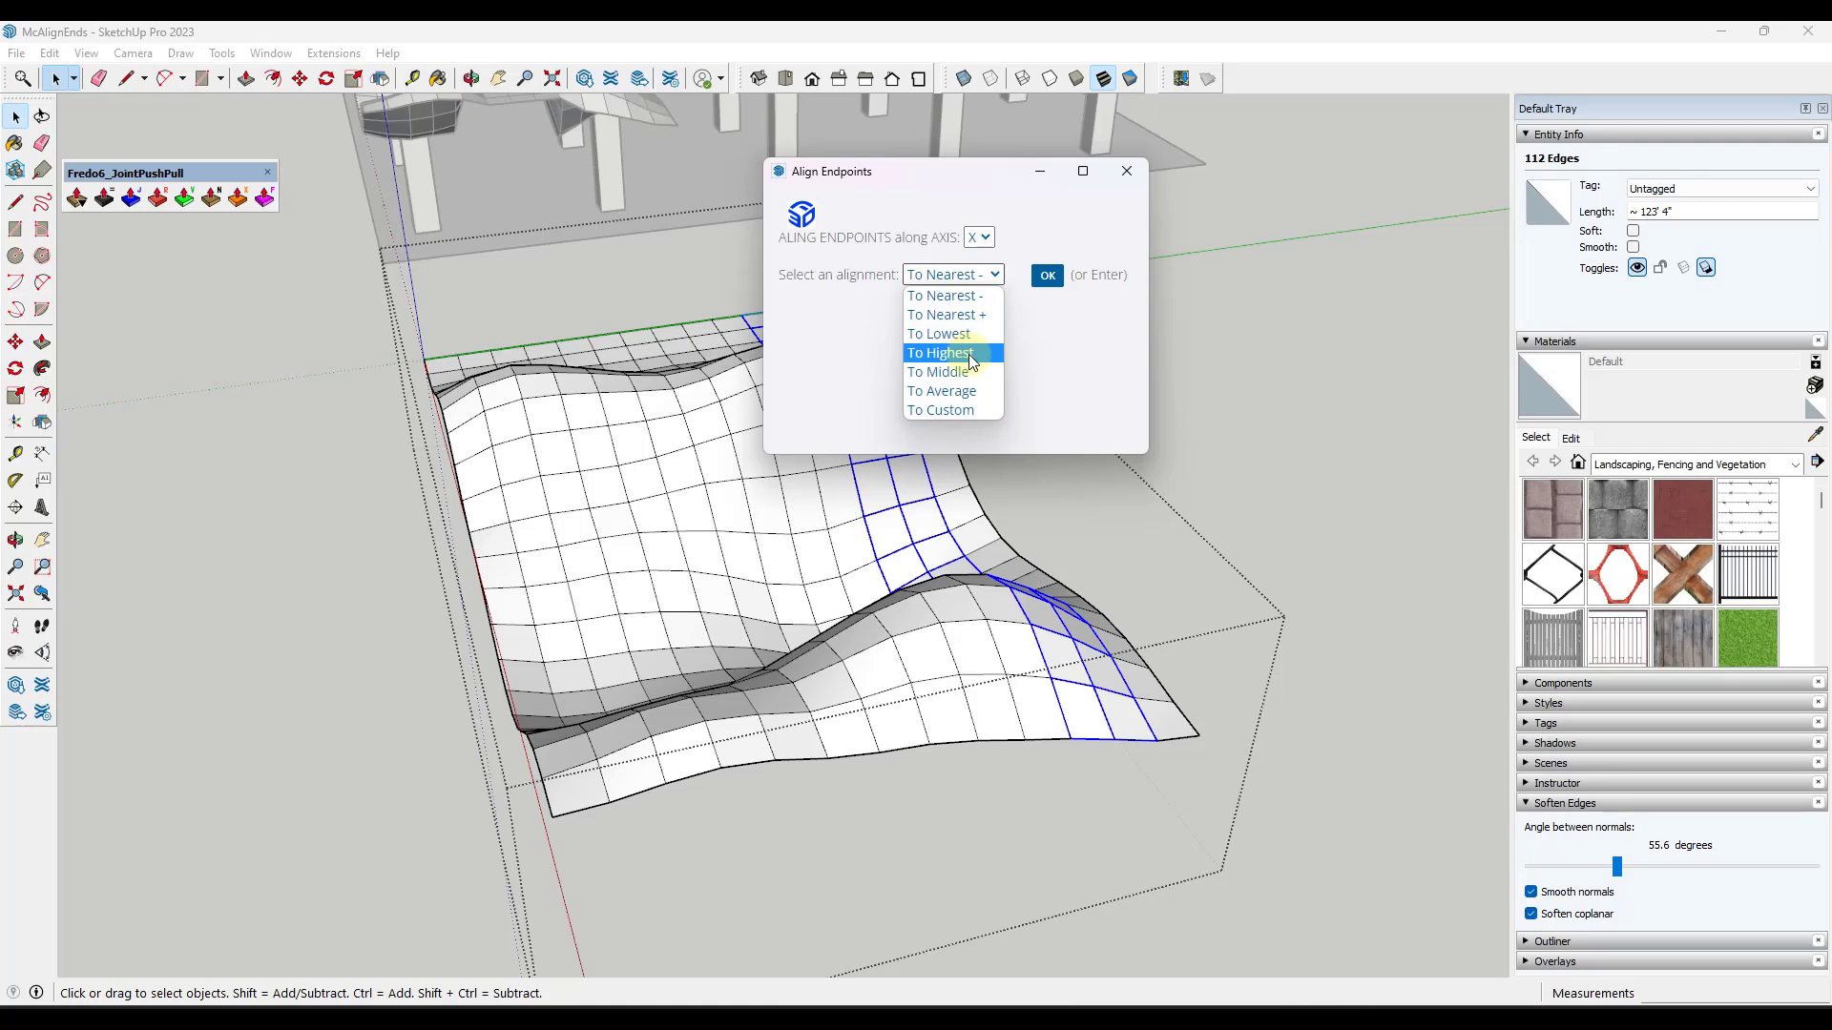
left_click(967, 334)
left_click(979, 238)
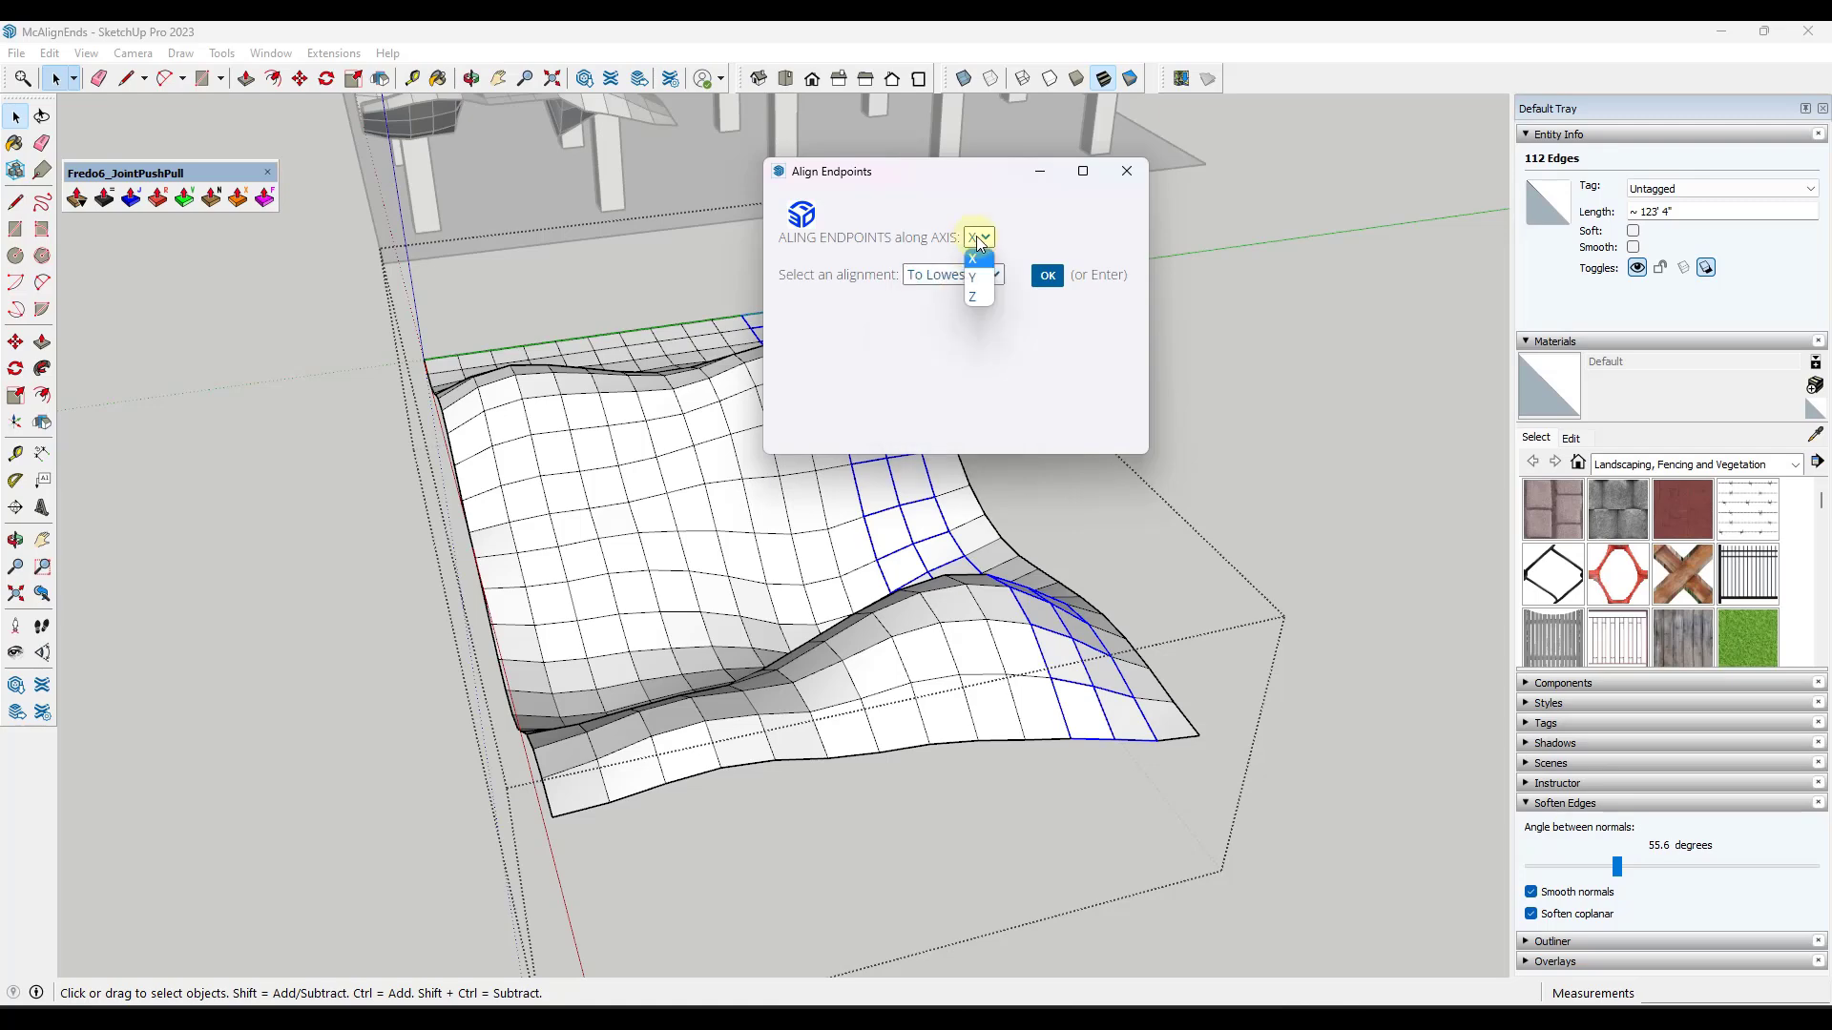
left_click(978, 297)
left_click(1044, 277)
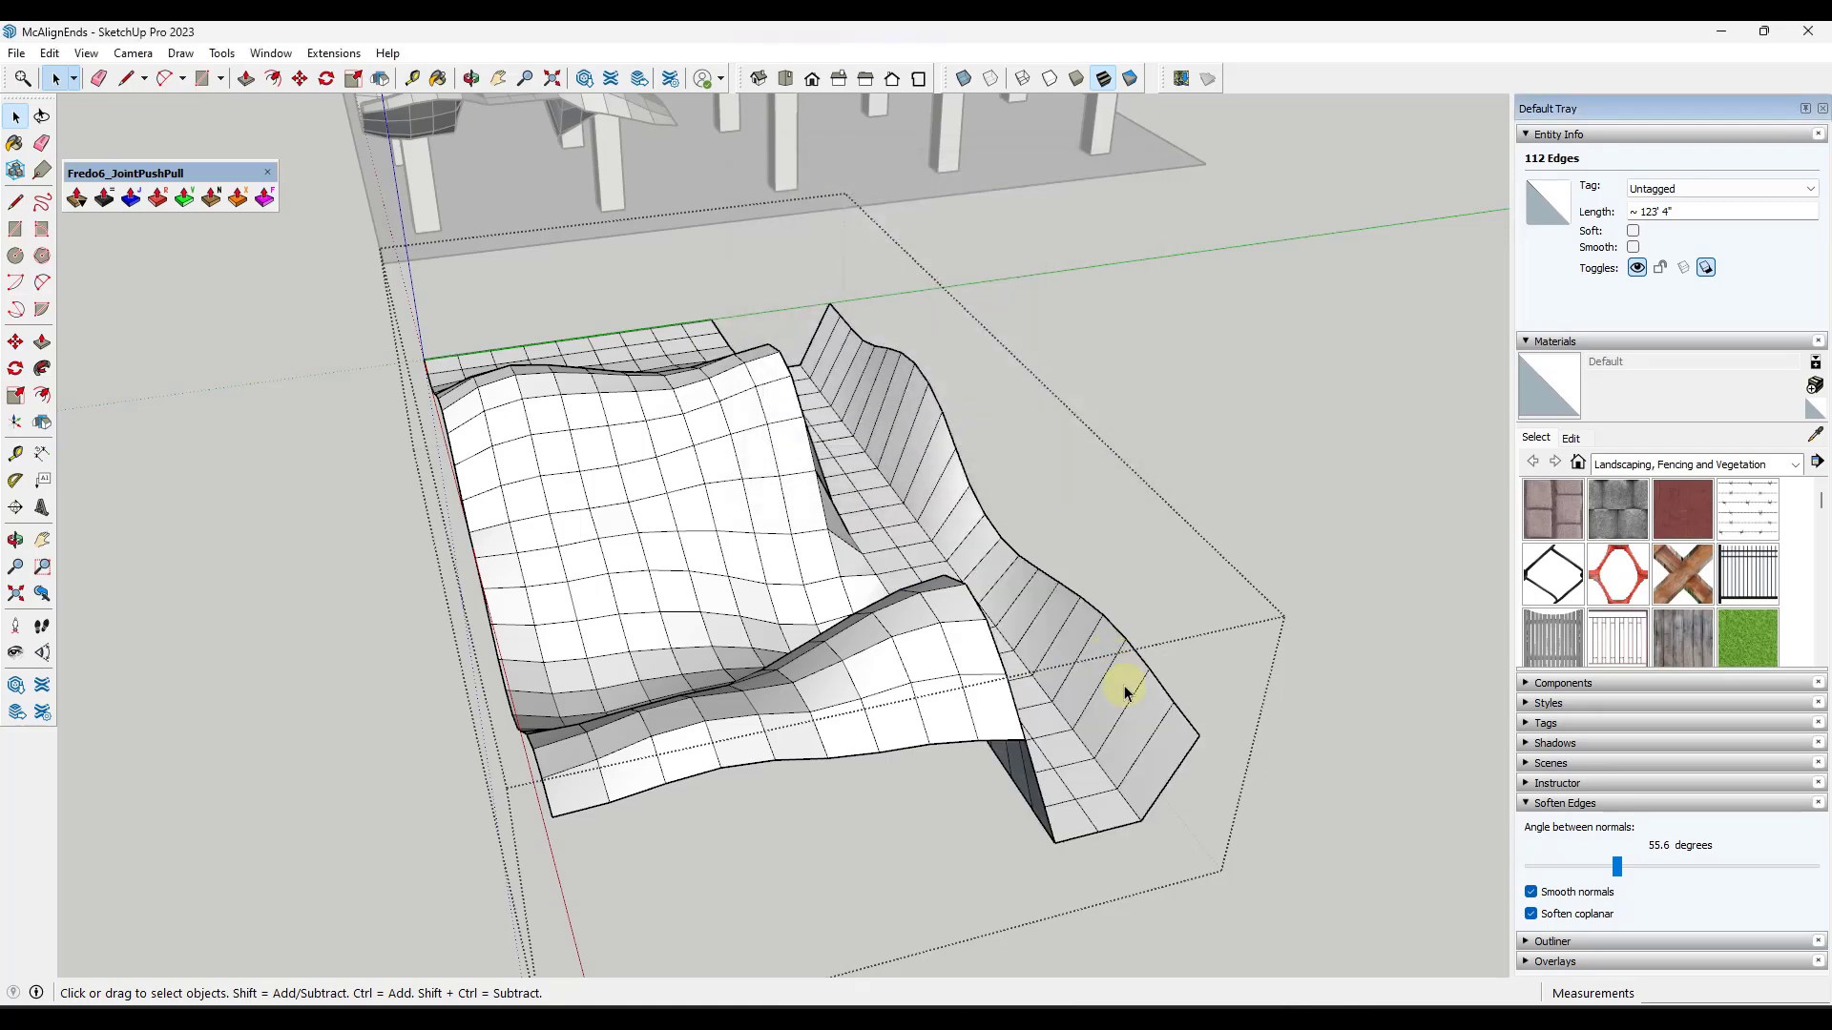
- Orbit around the mesh and check the lowered strip from the Top view
middle_click_drag(1116, 687, 1043, 681)
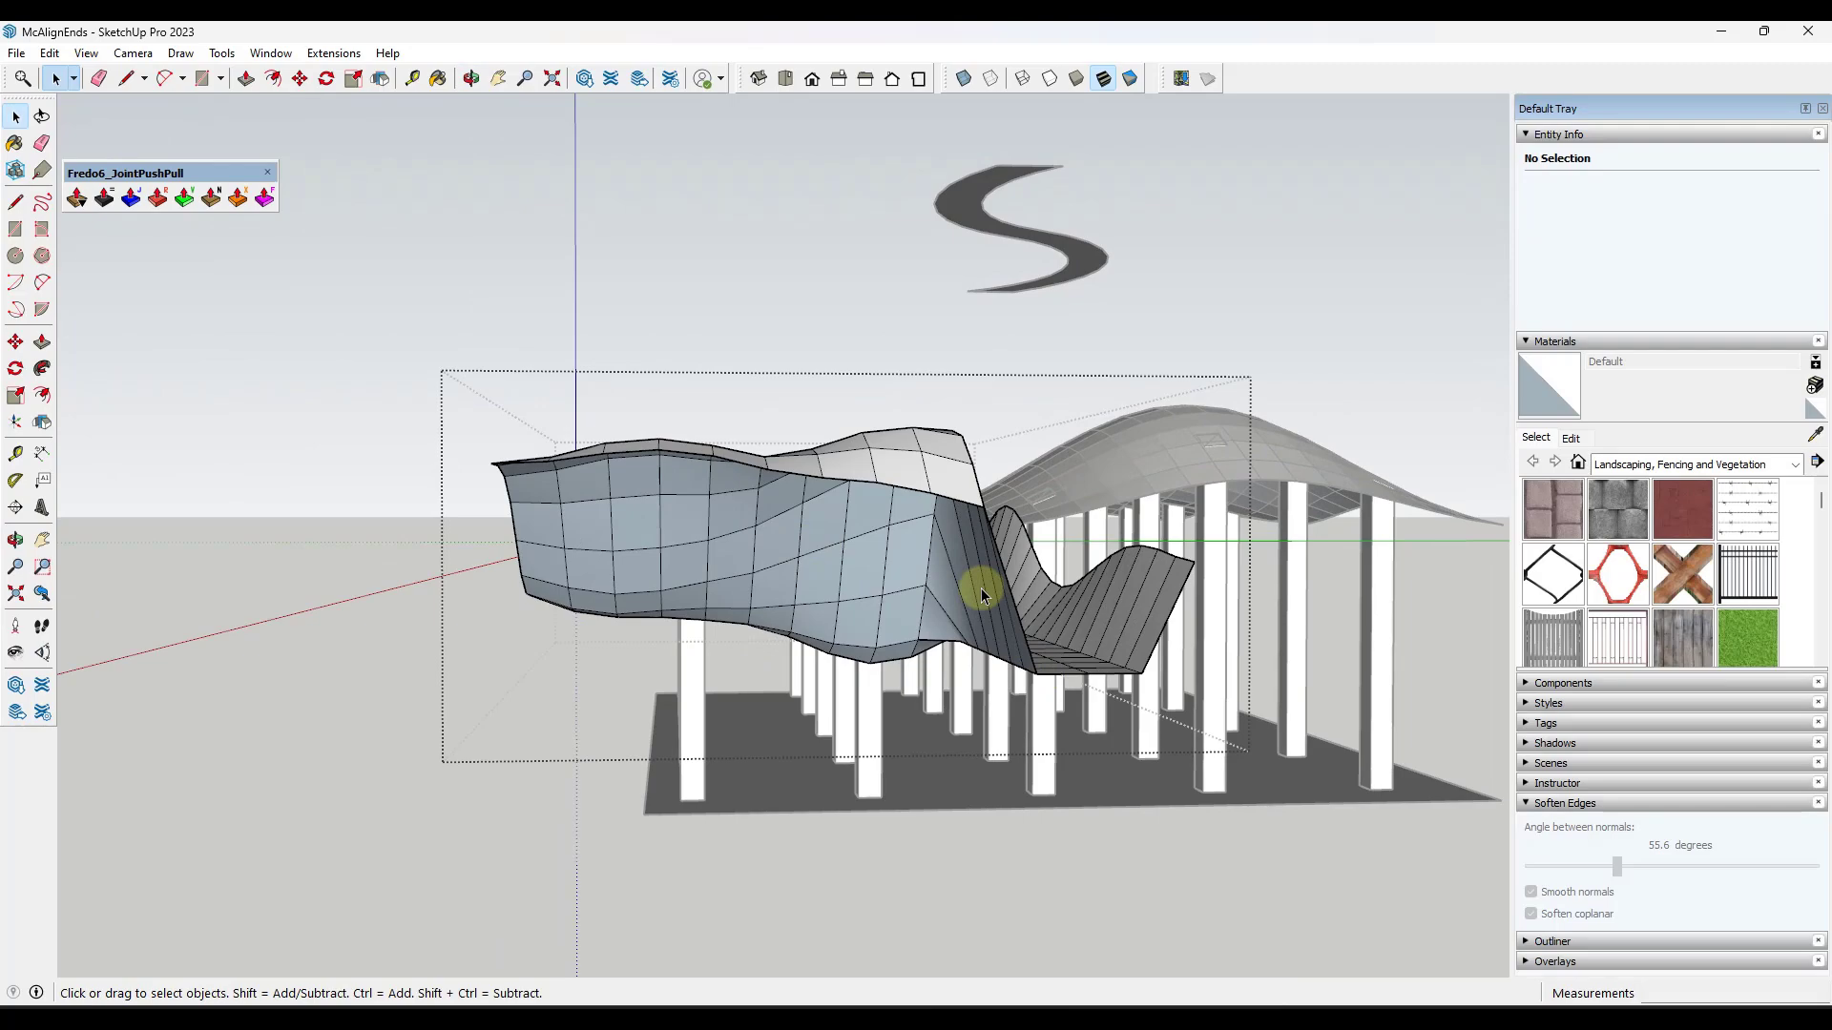
middle_click_drag(981, 588, 611, 56)
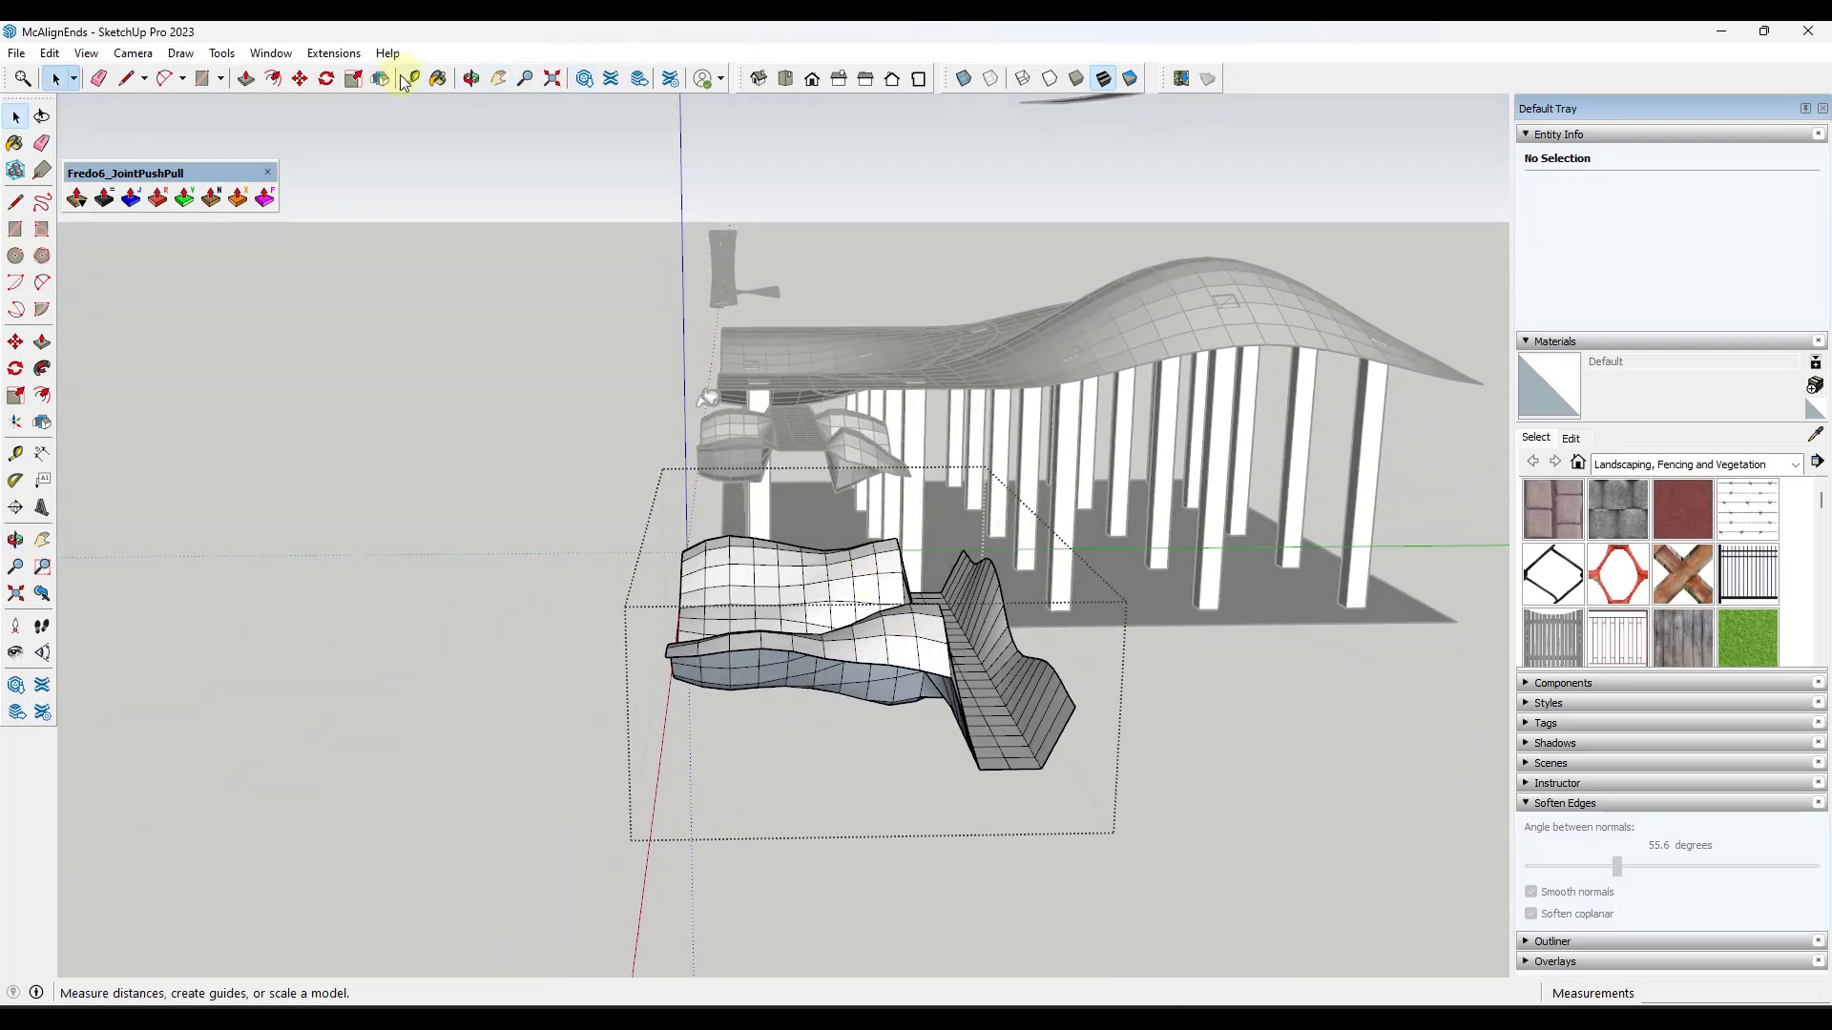
left_click(785, 79)
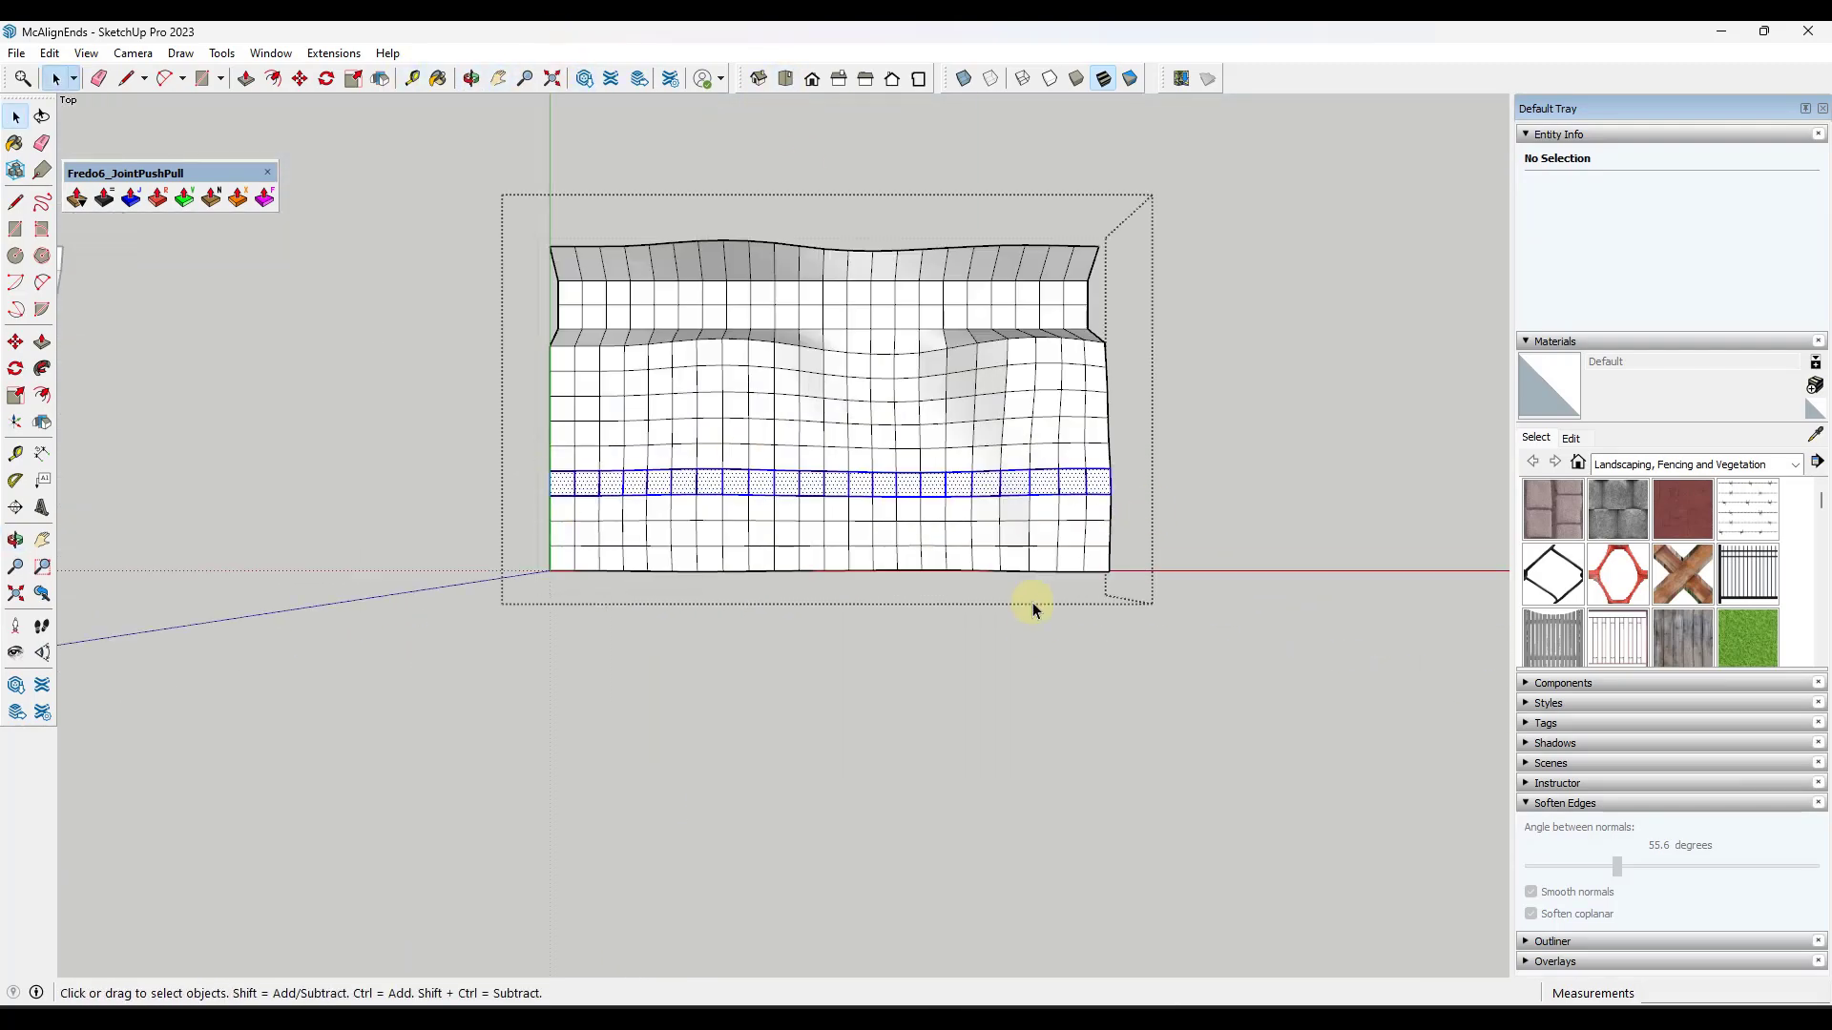
mouse_move(1033, 609)
middle_mouse_down()
mouse_move(449, 171)
mouse_move(932, 614)
mouse_move(761, 433)
mouse_move(700, 429)
mouse_move(631, 374)
middle_mouse_up()
mouse_move(658, 296)
middle_mouse_down()
mouse_move(727, 392)
mouse_move(616, 260)
middle_mouse_up()
- Invert the selection so the crossing edge strips are selected
left_click(333, 52)
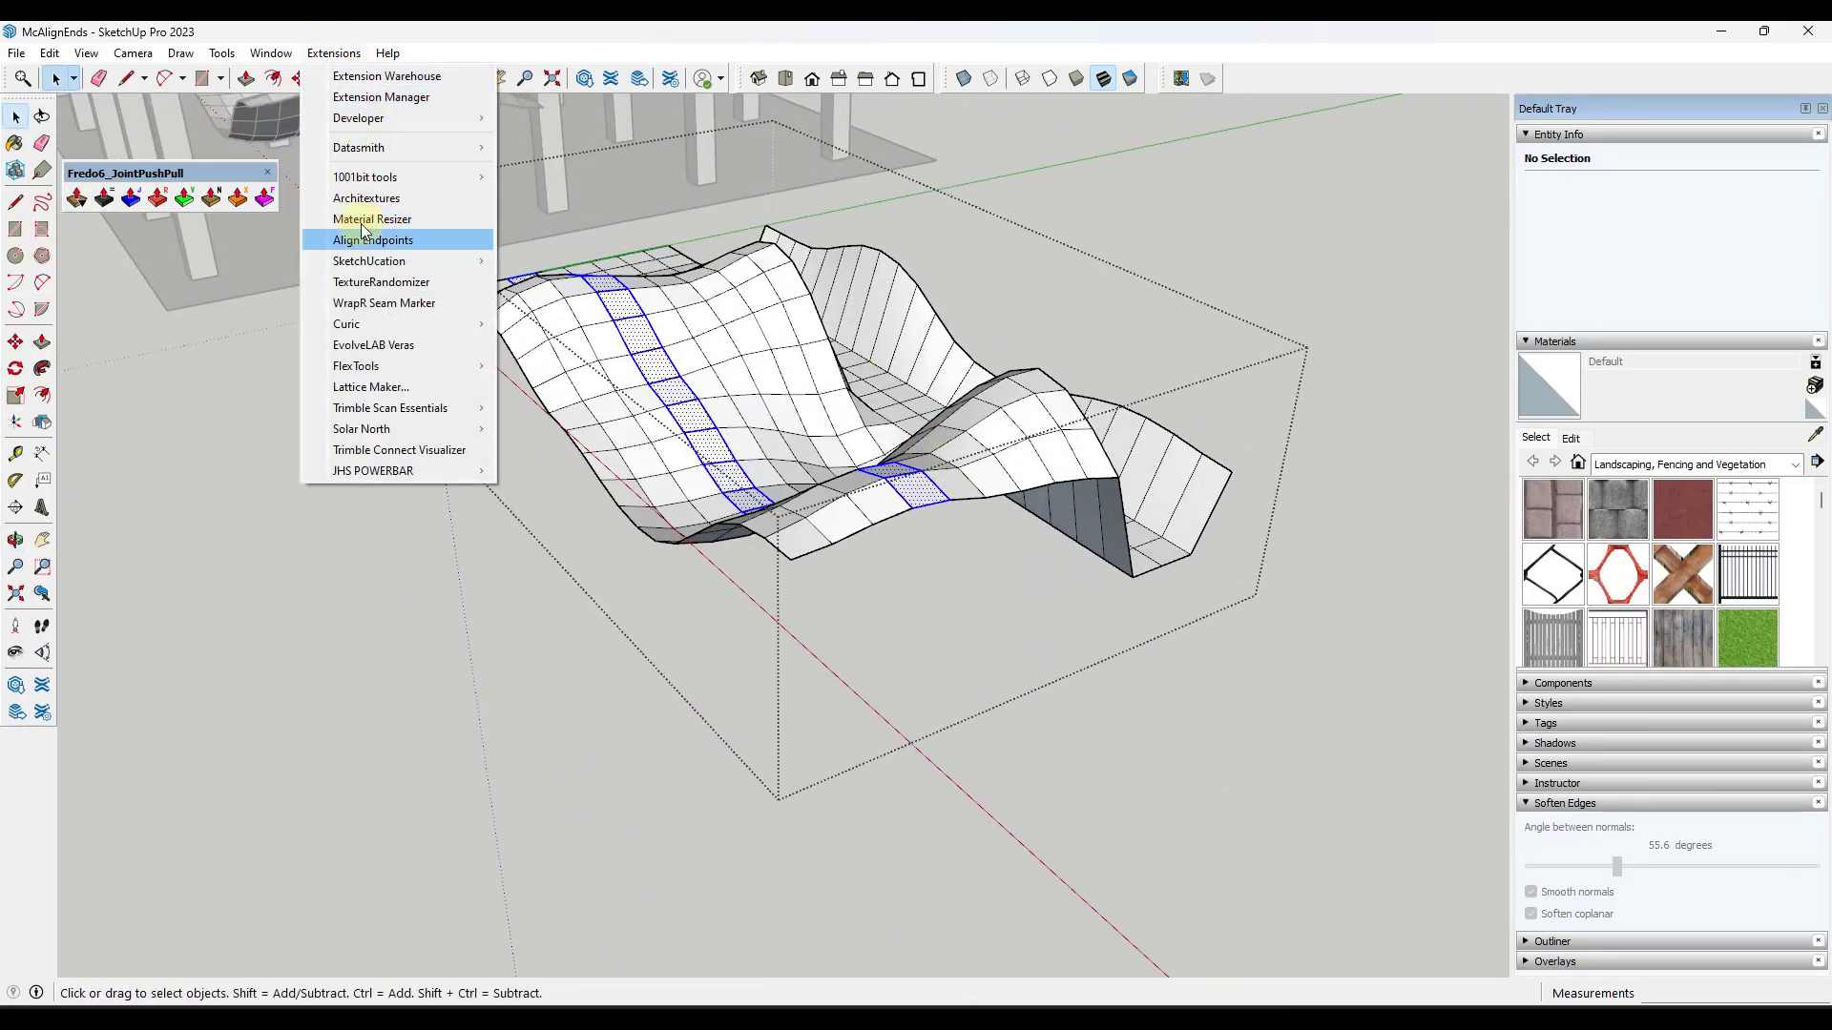
right_click(657, 368)
mouse_move(734, 477)
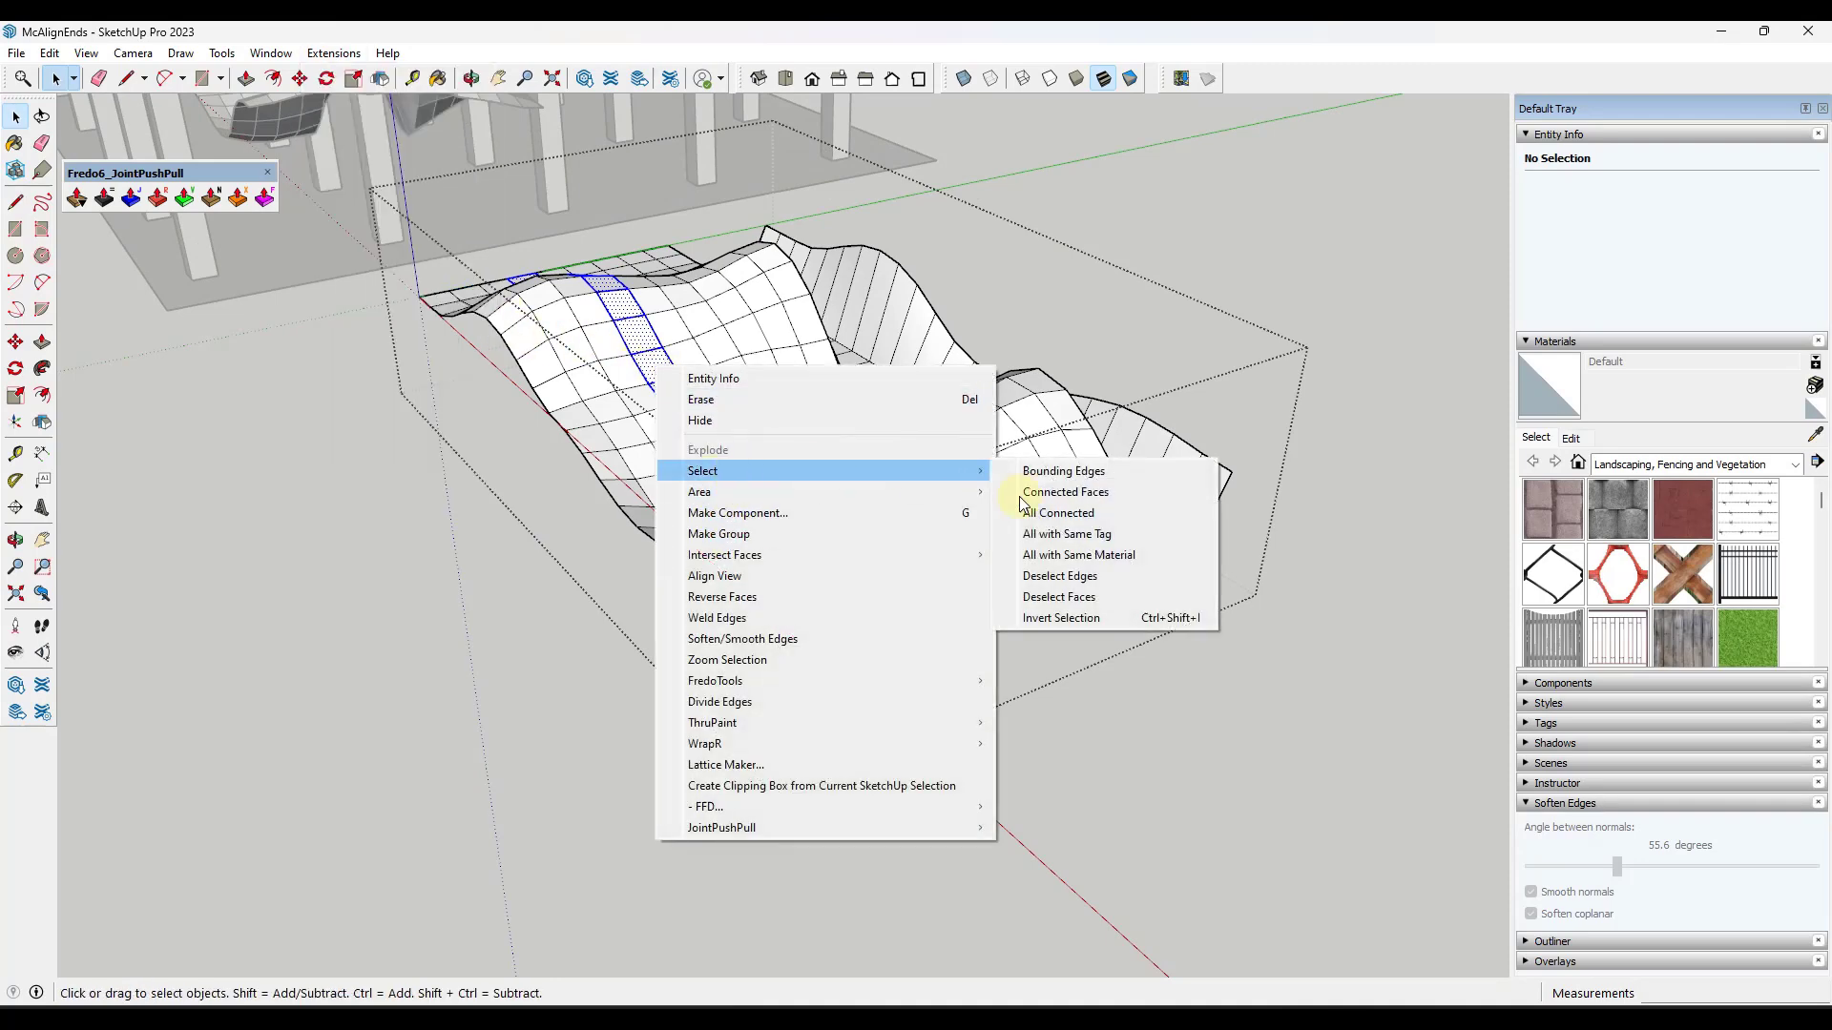
left_click(1097, 617)
- Run Align Endpoints with To Highest on the Z axis to raise the strips
left_click(334, 54)
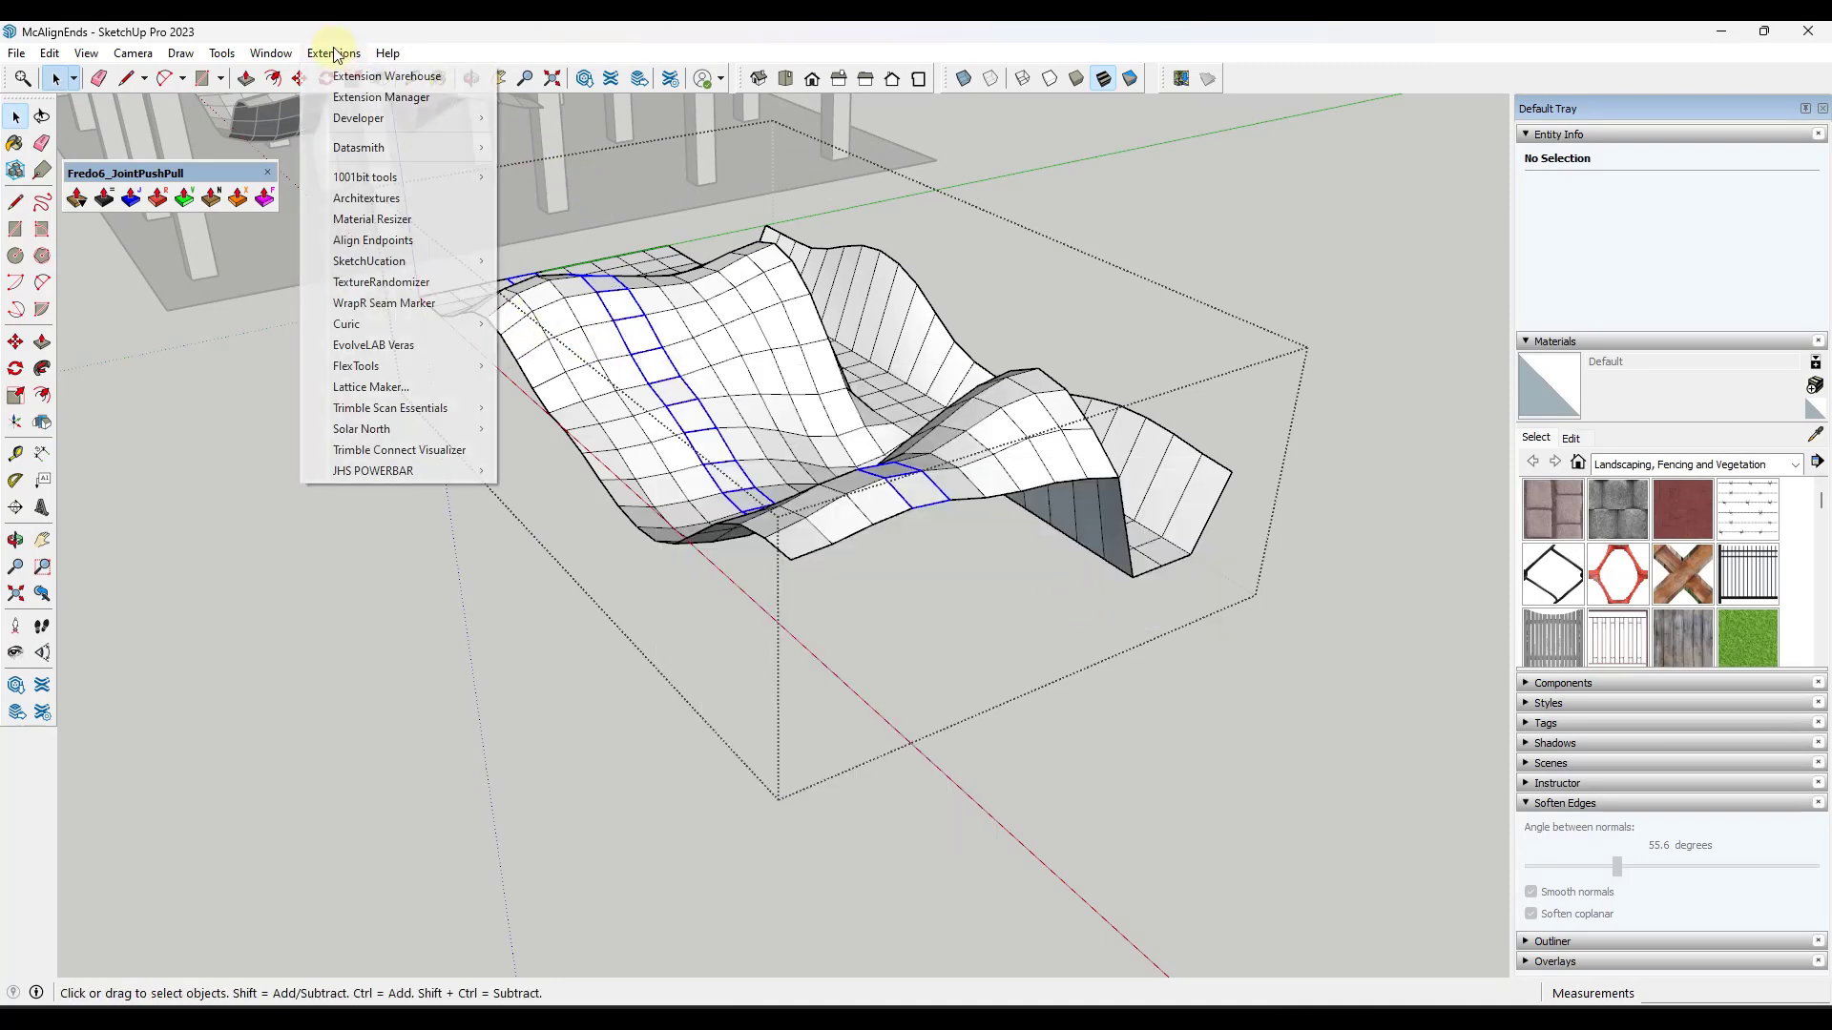
left_click(372, 240)
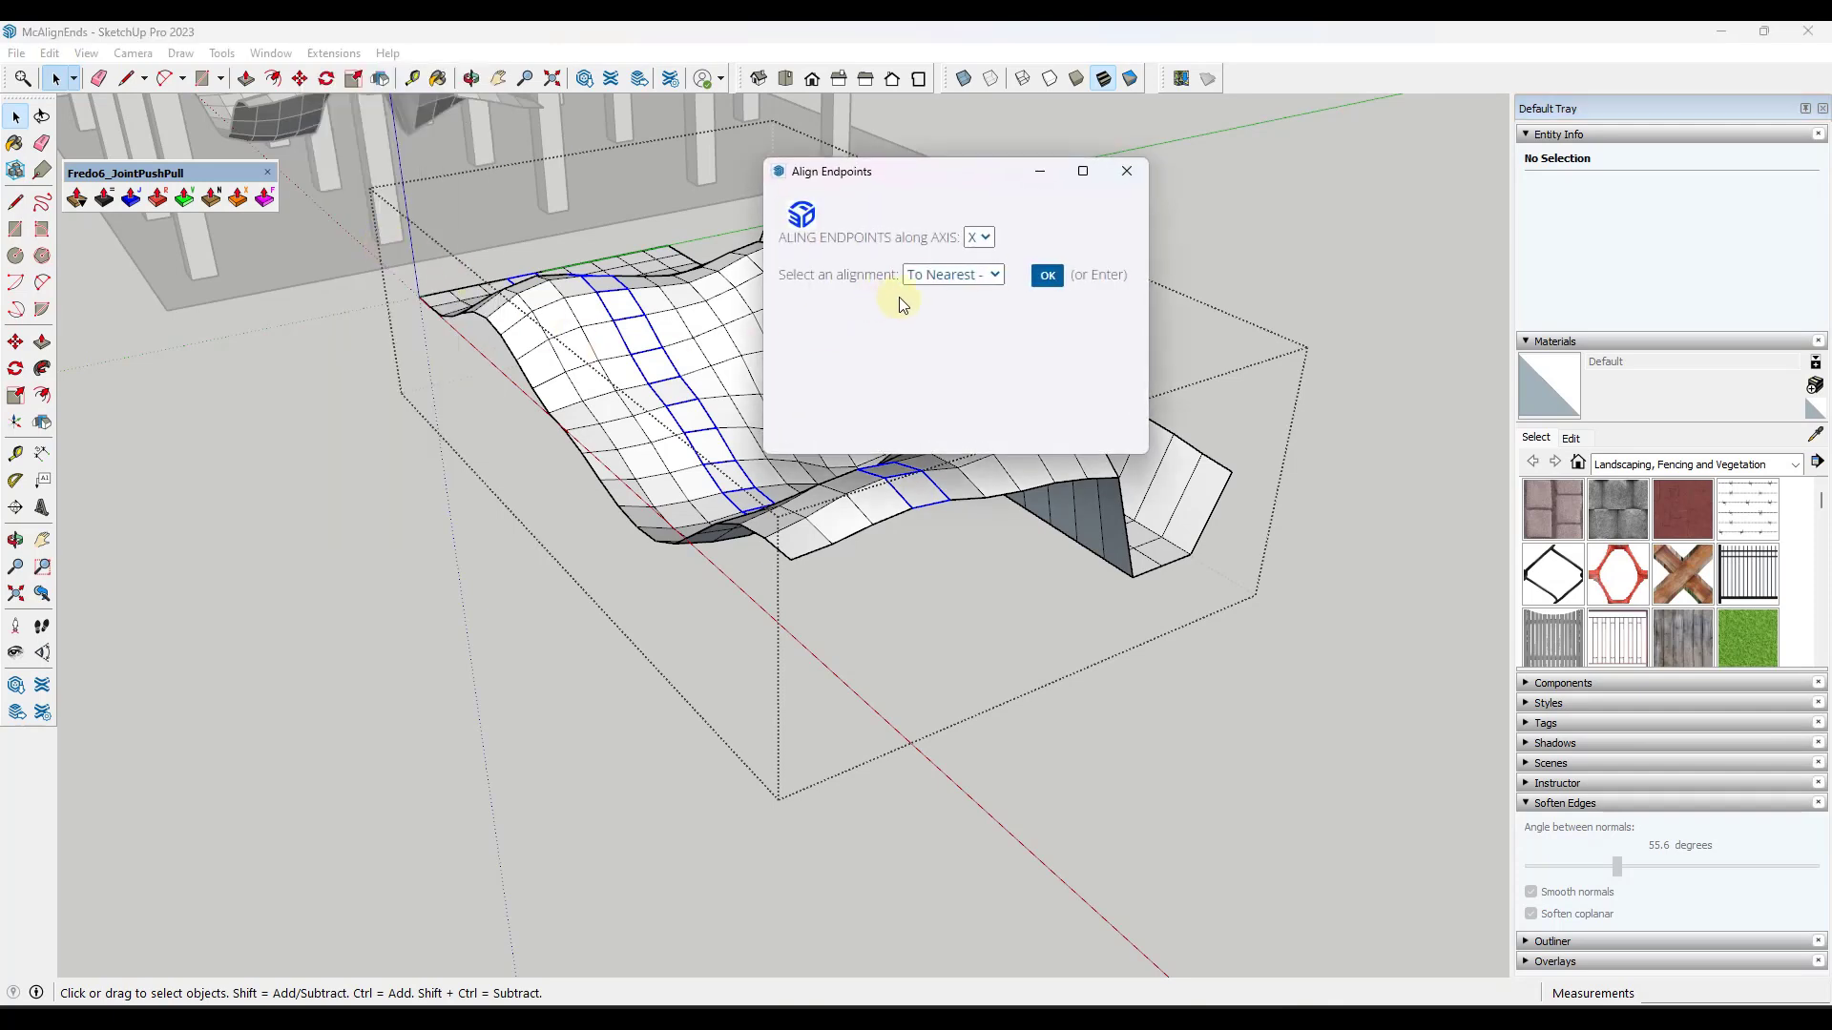
left_click(948, 275)
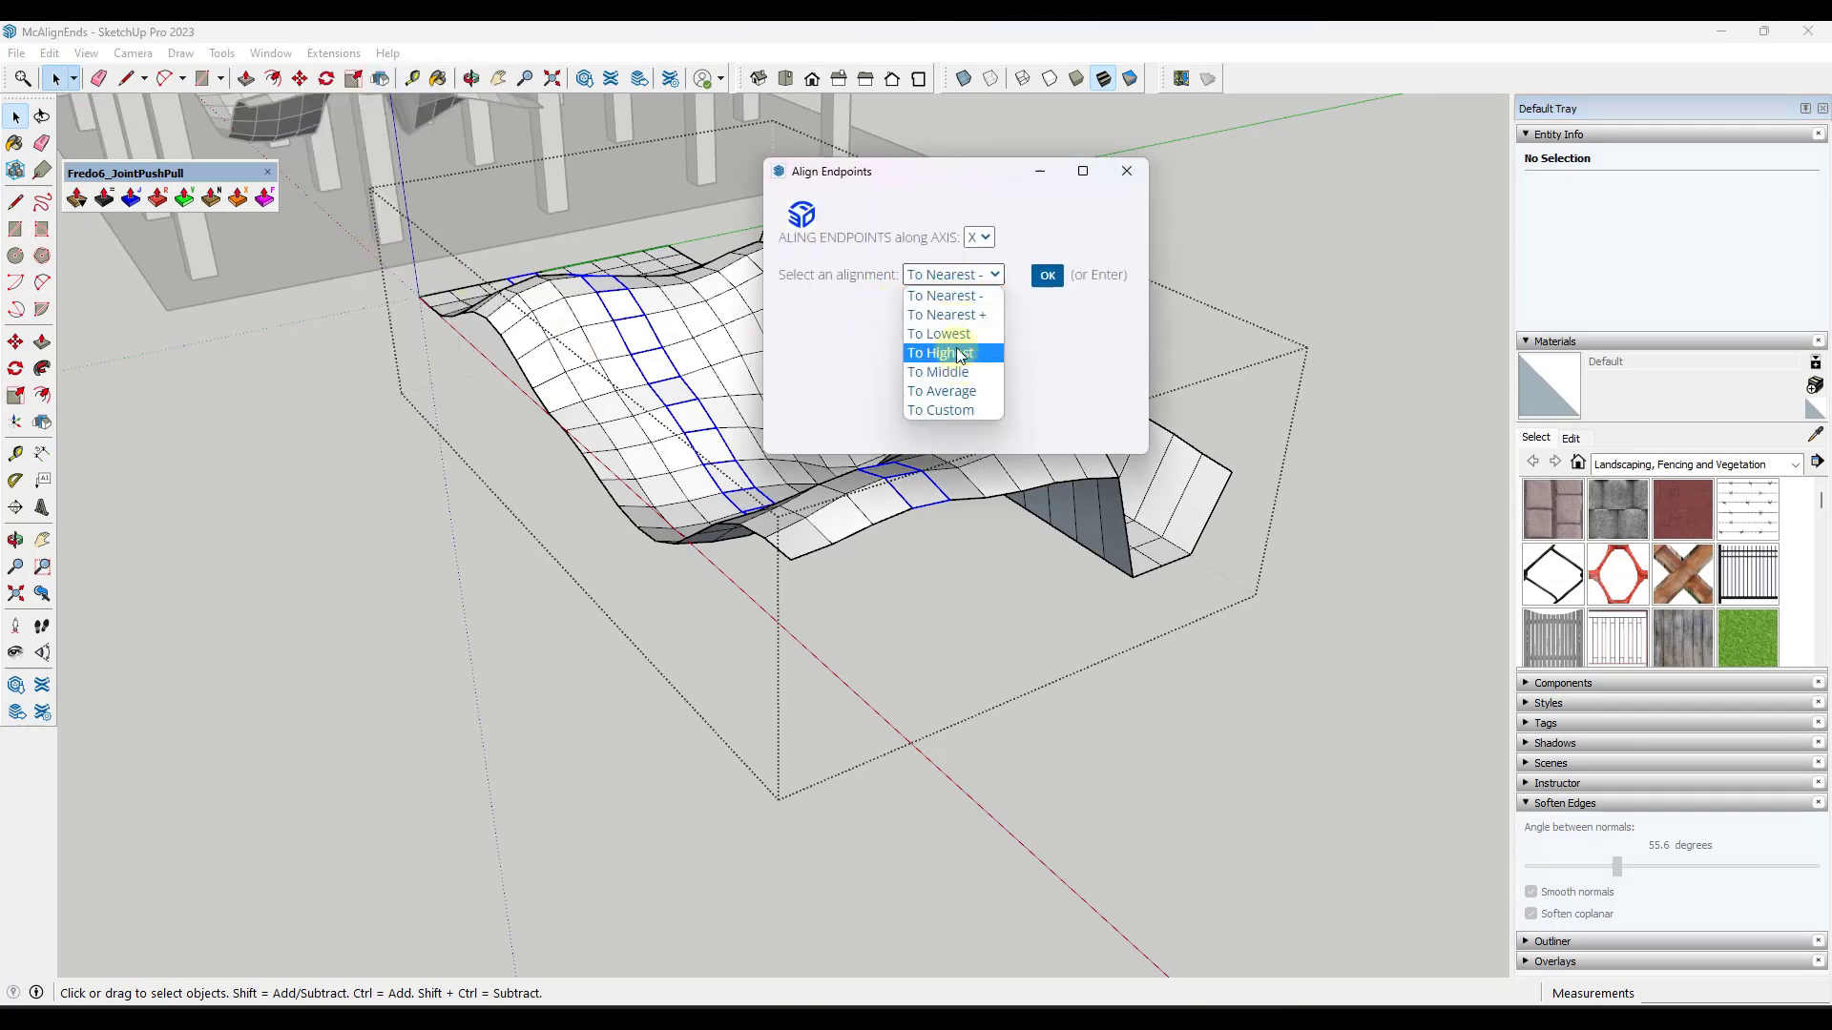
left_click(959, 353)
left_click(979, 236)
left_click(972, 298)
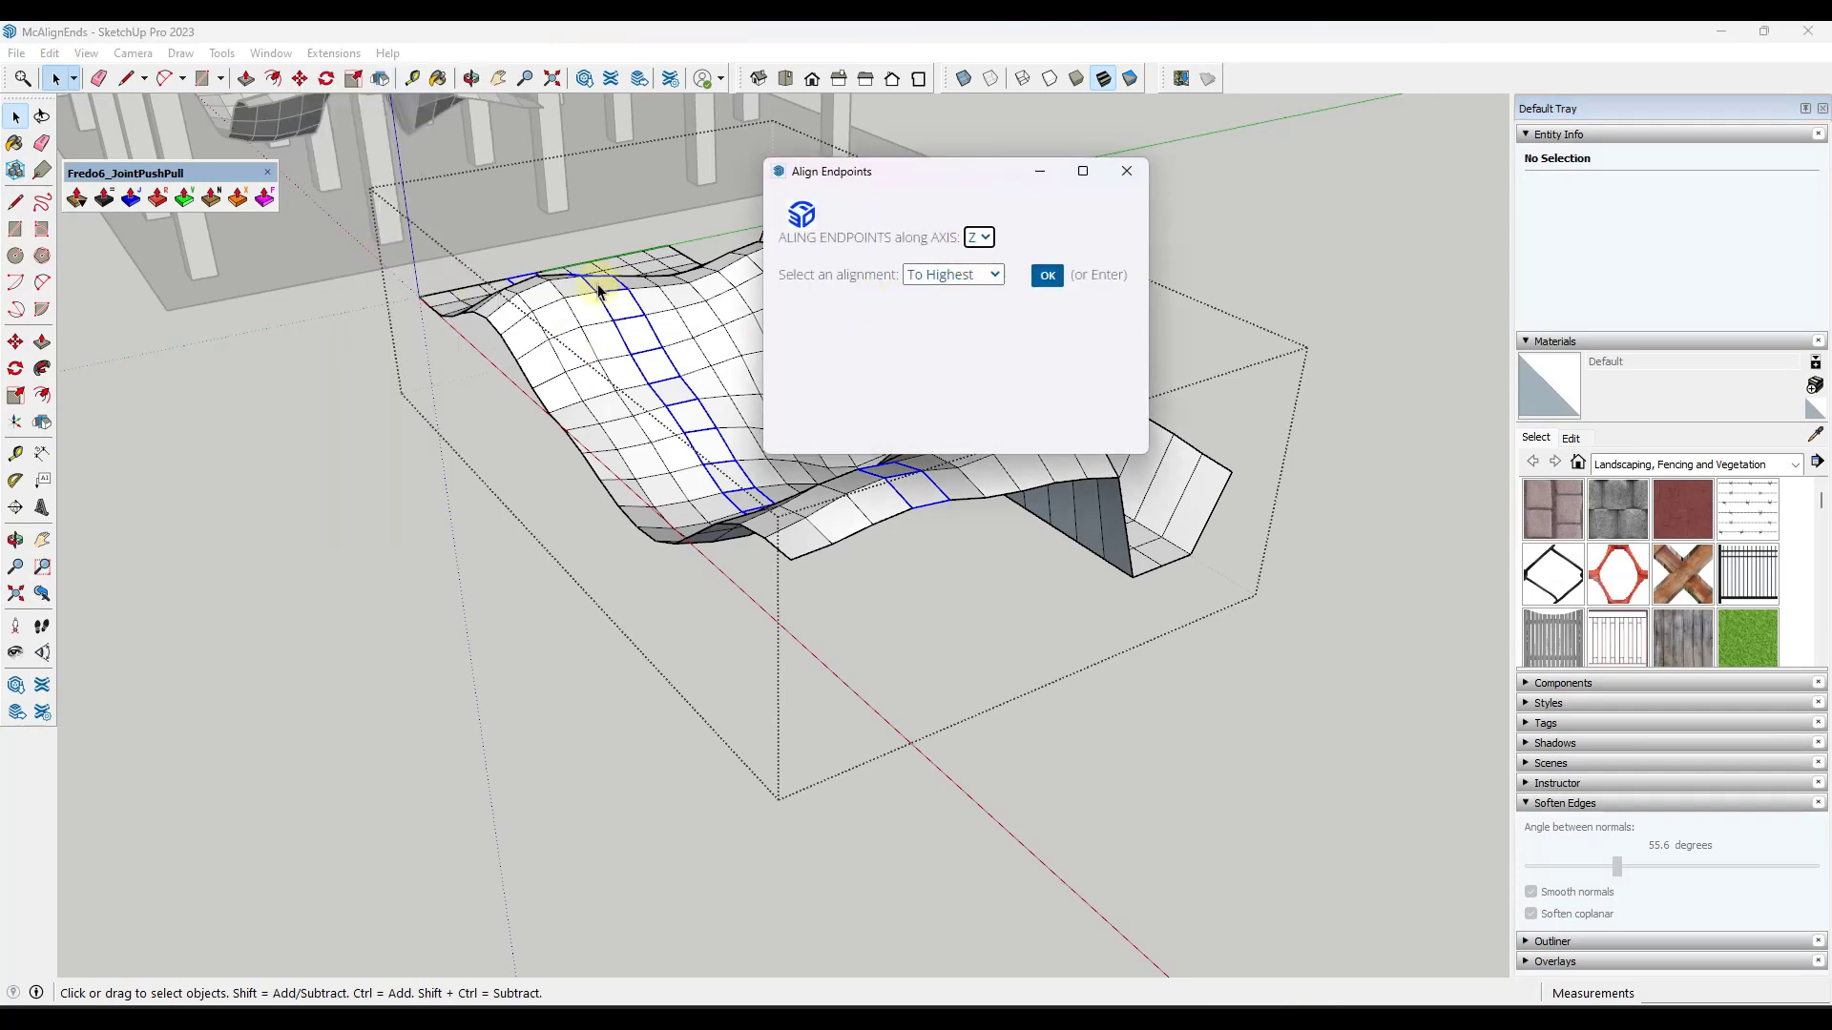
left_click(1047, 276)
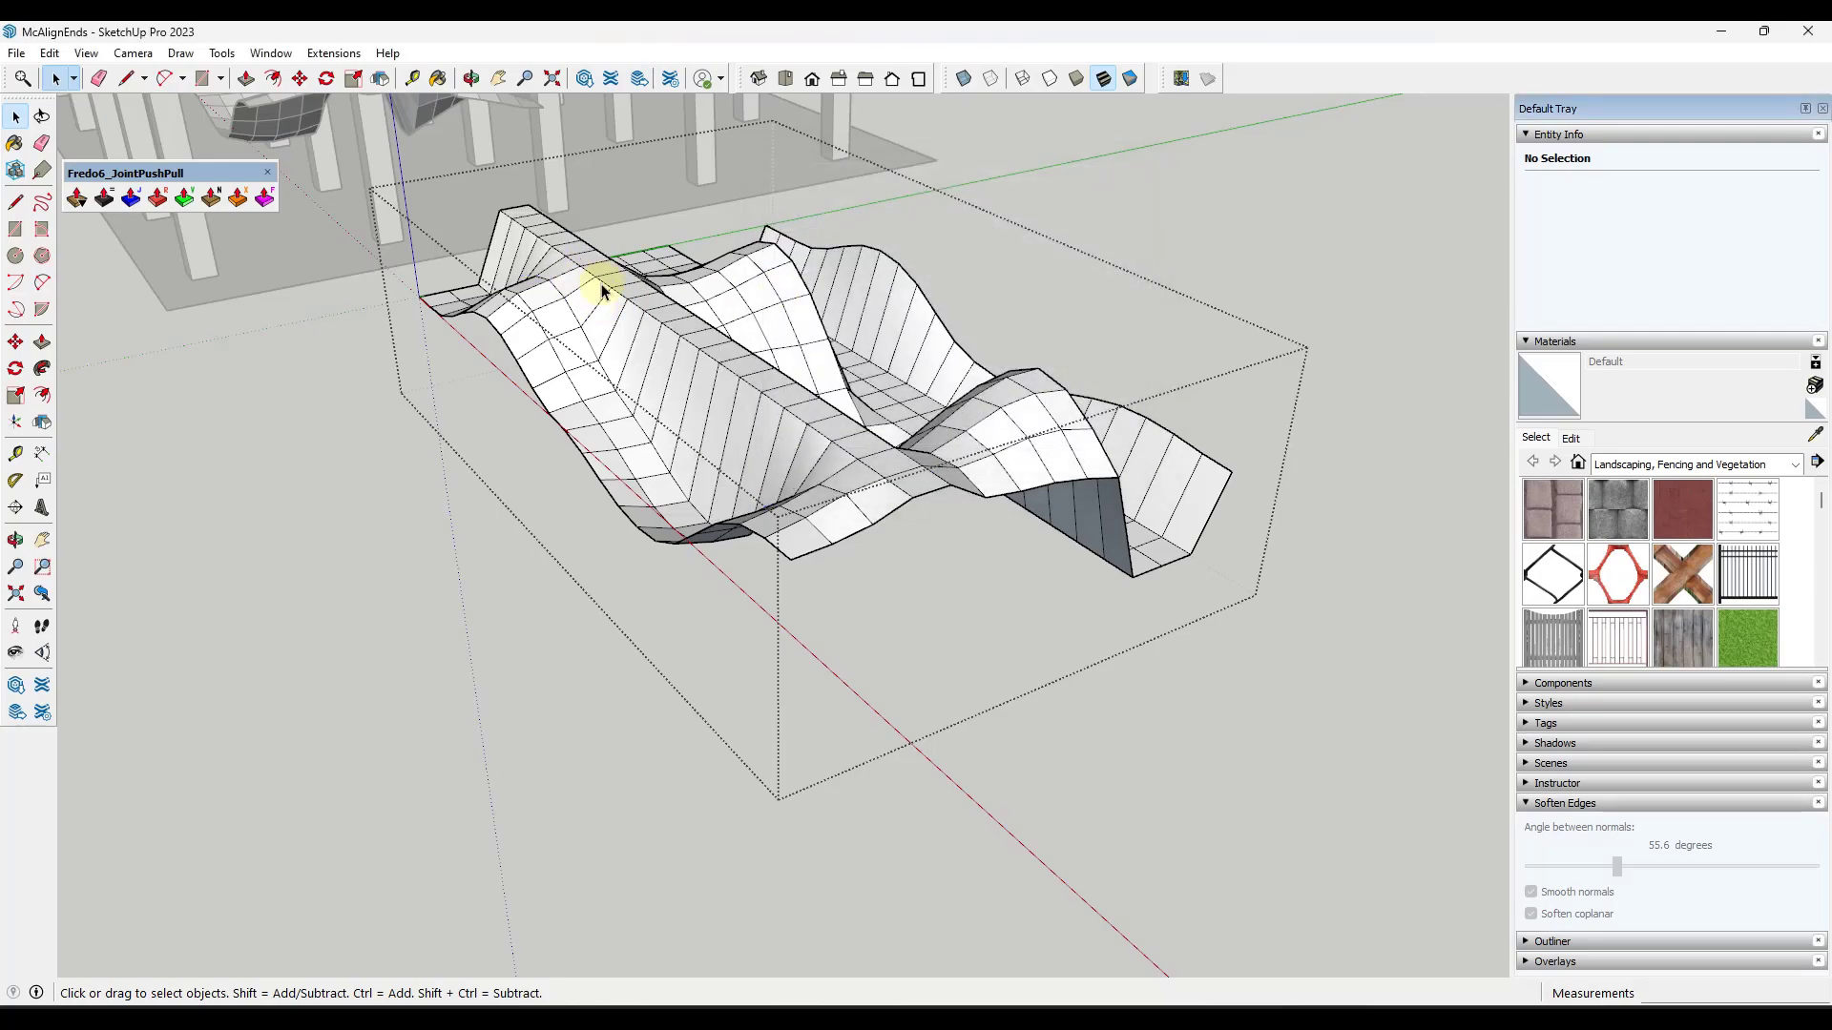
- Orbit and zoom to inspect the flat-topped raised ridges across the mesh
mouse_move(601, 286)
middle_mouse_down()
mouse_move(532, 306)
mouse_move(472, 248)
mouse_move(823, 430)
mouse_move(1079, 597)
mouse_move(868, 483)
middle_mouse_up()
scroll(823, 430, "up", 5)
scroll(933, 523, "down", 3)
scroll(849, 465, "down", 3)
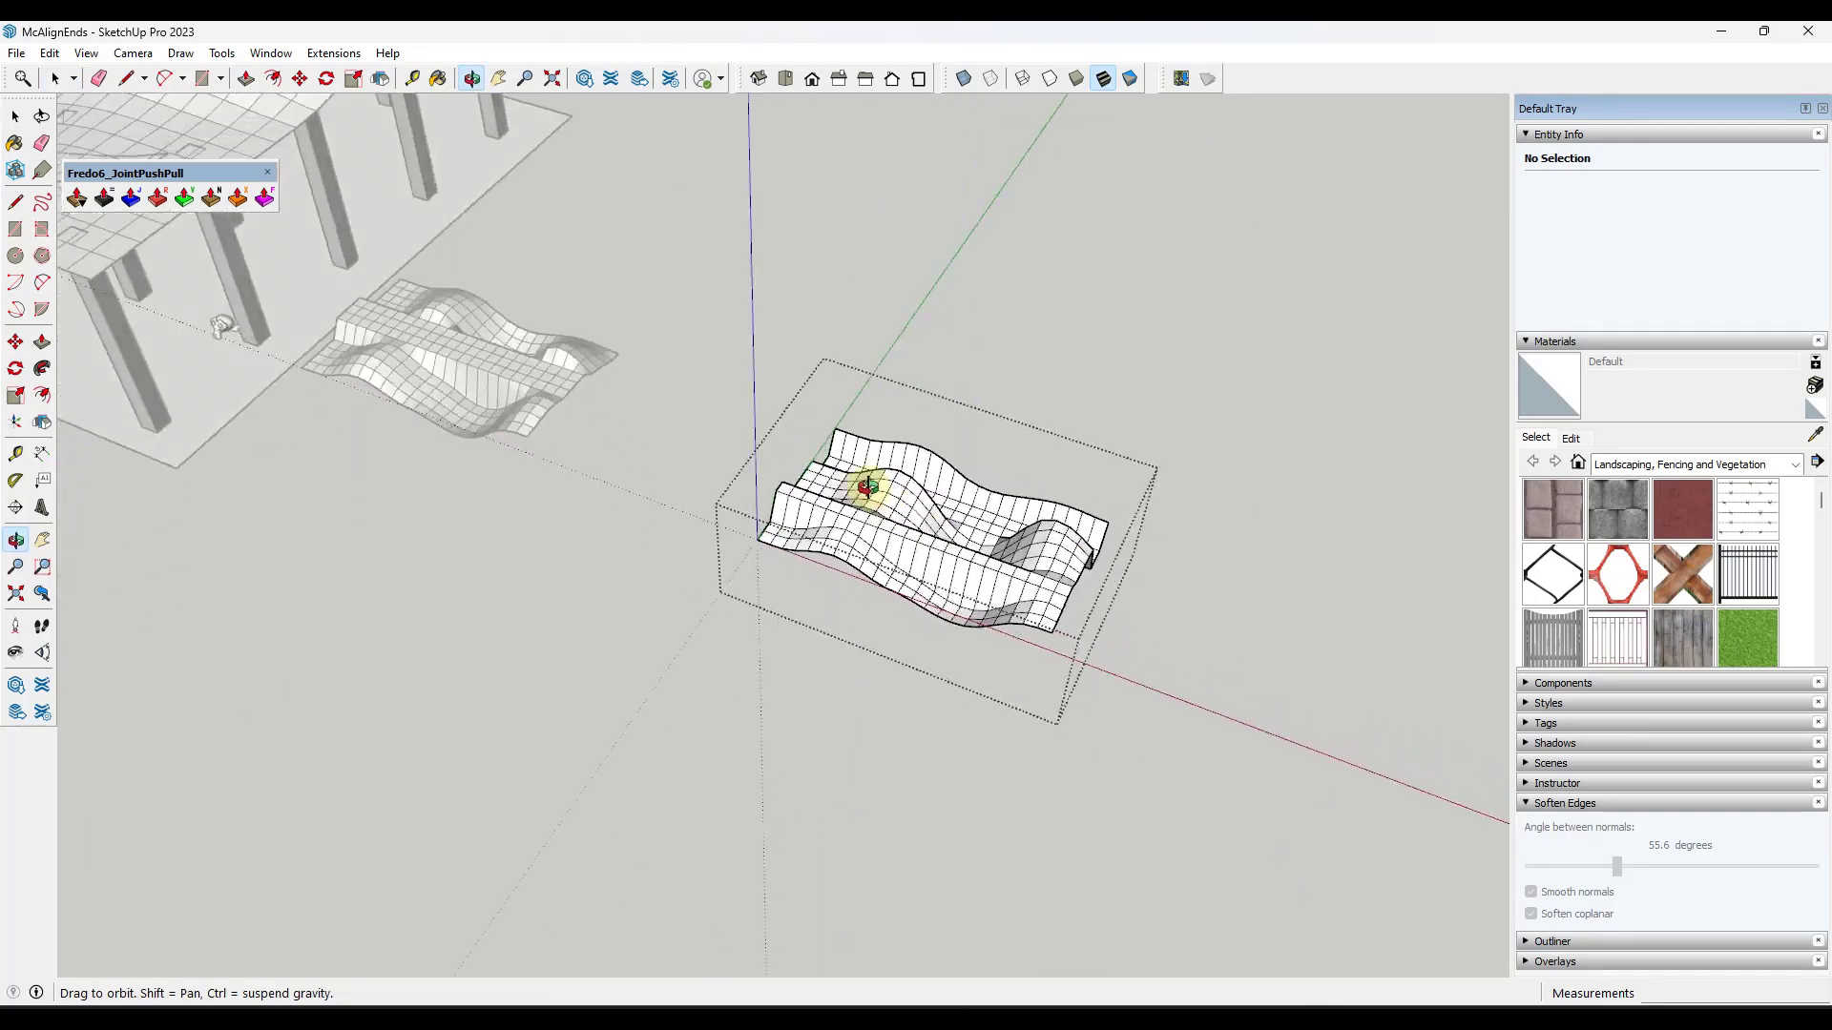
scroll(847, 388, "up", 5)
scroll(801, 373, "down", 6)
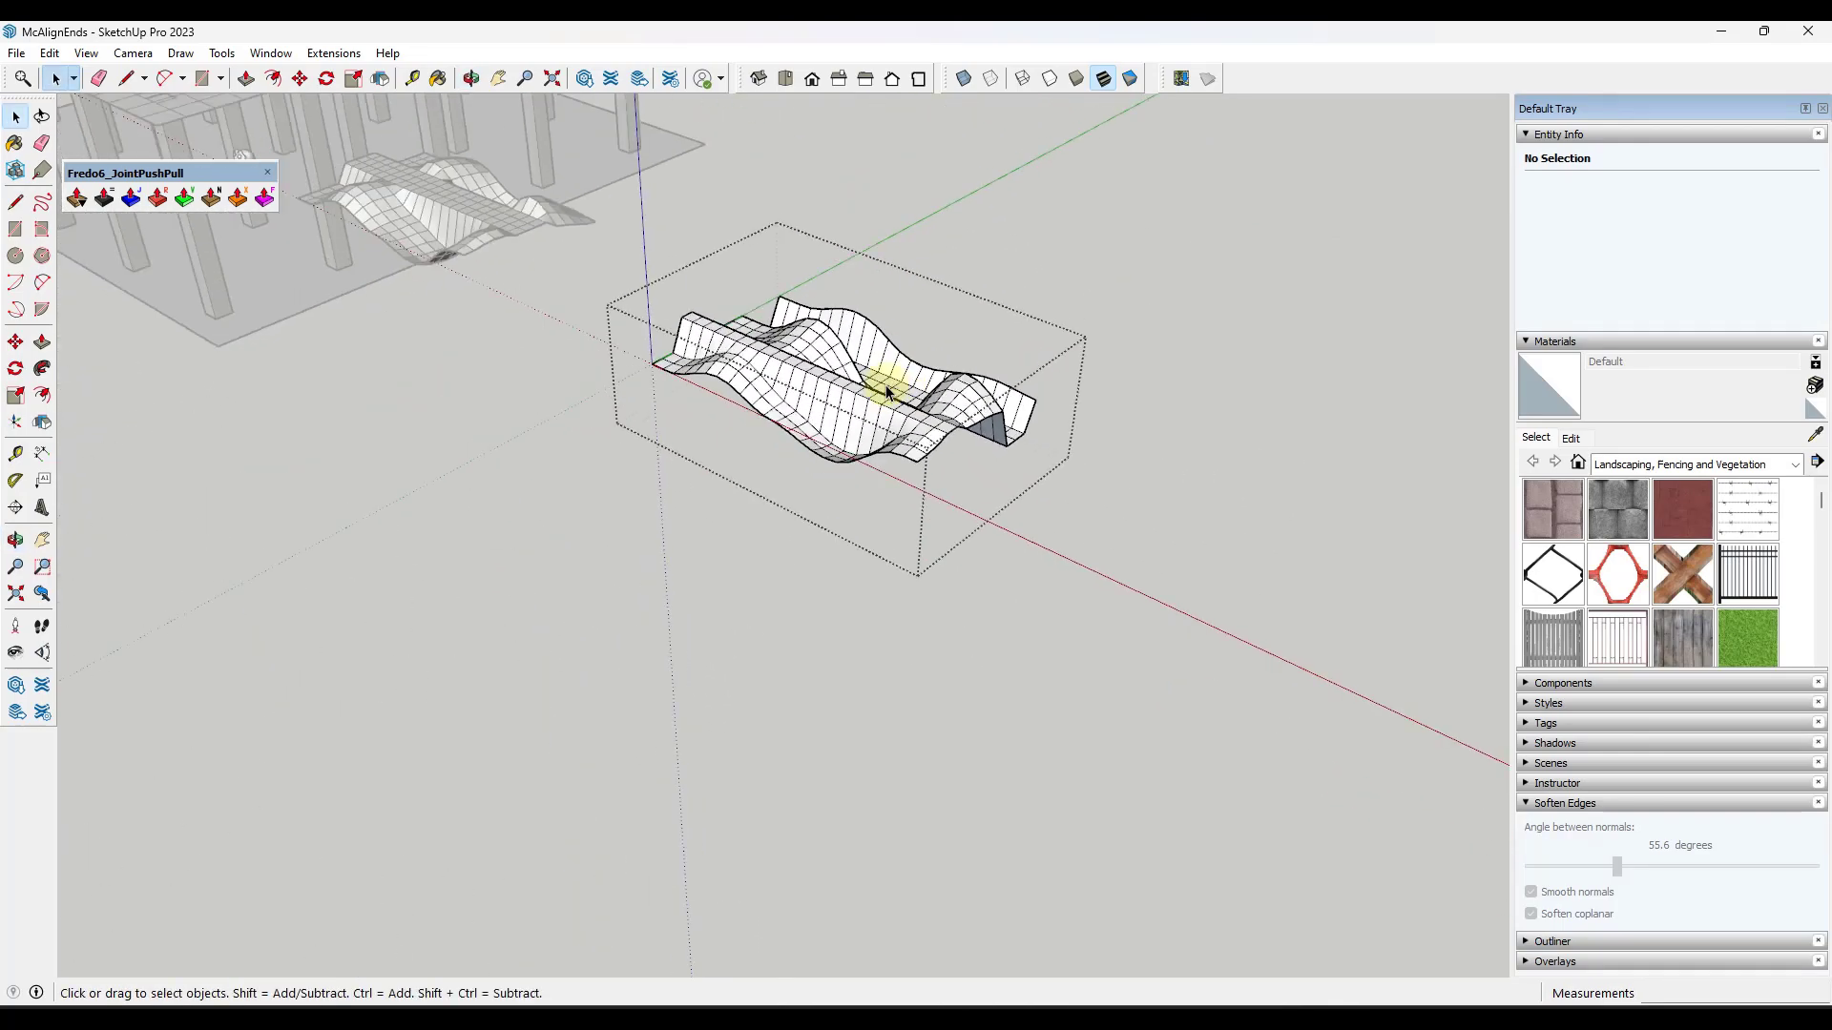
mouse_move(879, 380)
middle_mouse_down()
mouse_move(846, 347)
mouse_move(894, 207)
middle_mouse_up()
scroll(882, 220, "up", 5)
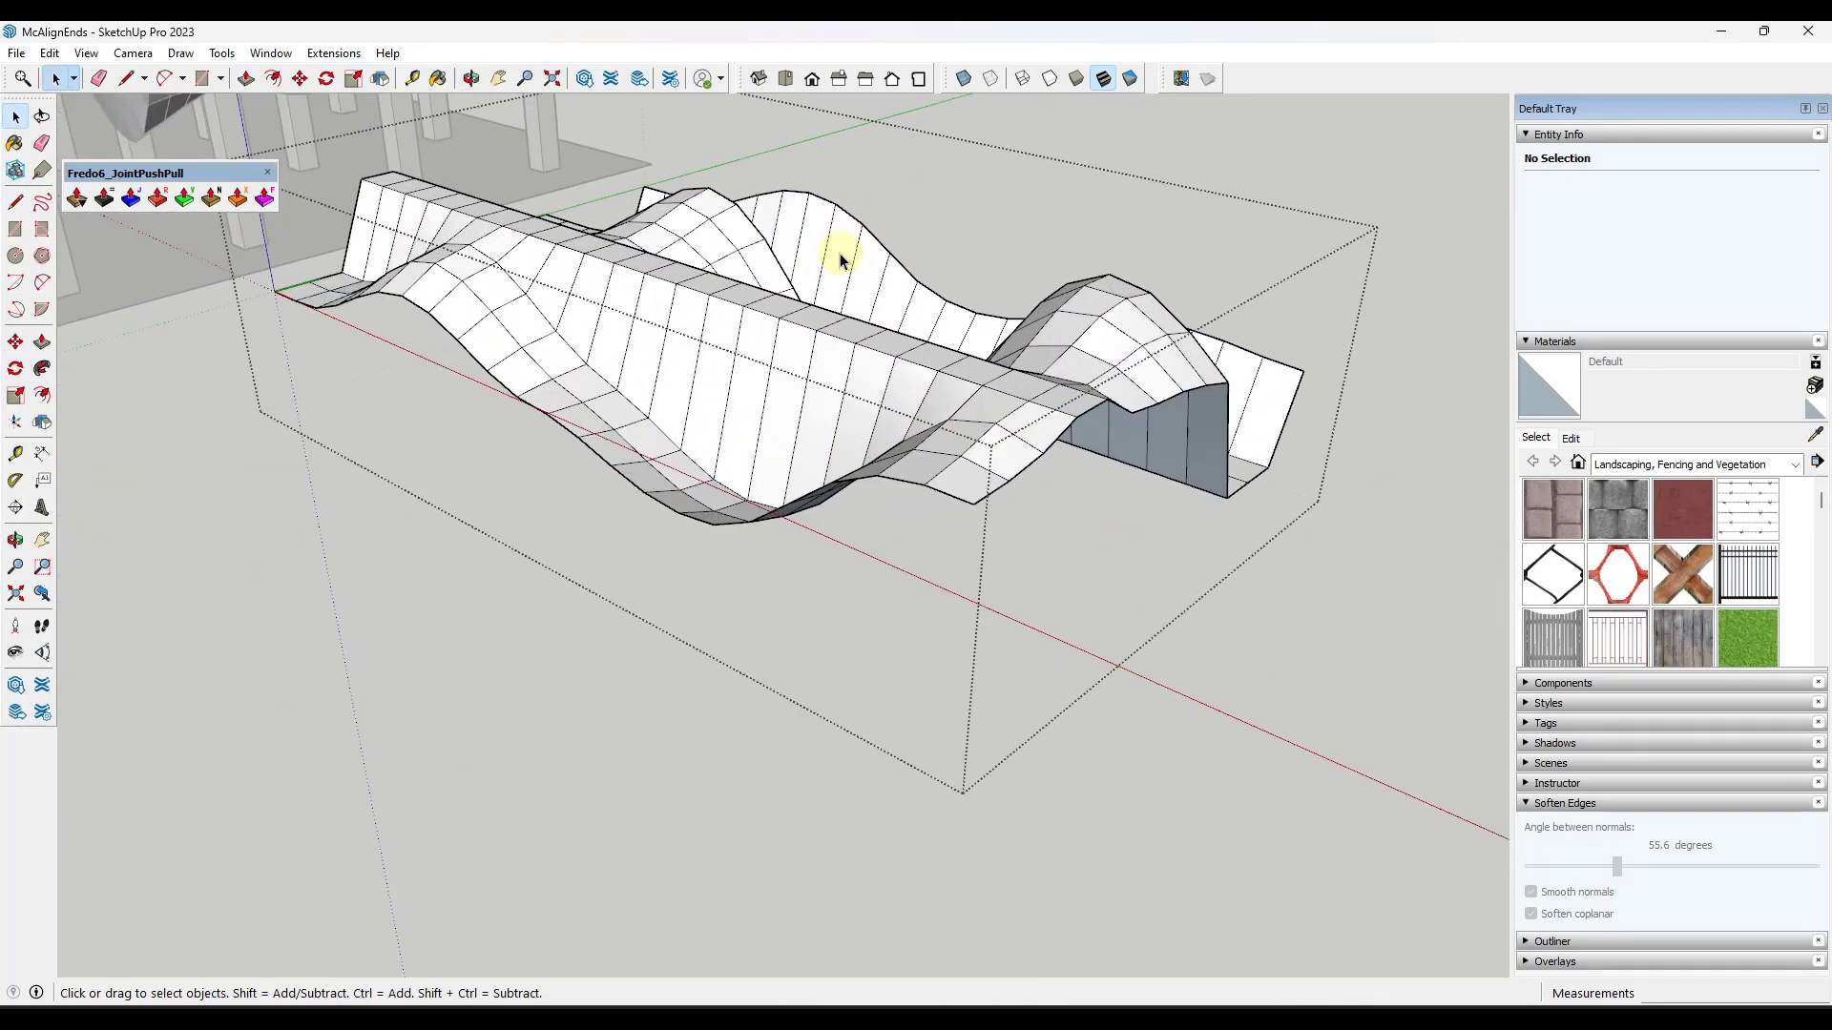